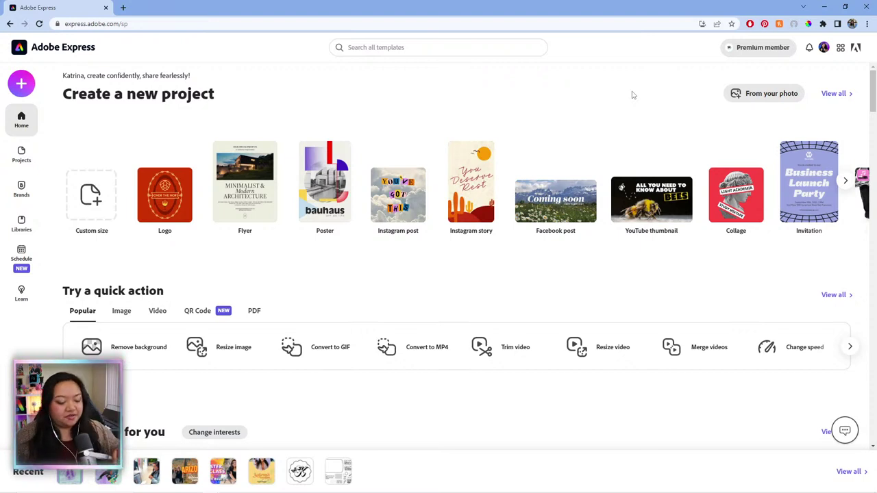
# Start a new brand and upload the mint green !-KT-Logo from the 1-PRIMARY LOGO folder of the brand kit as its logo
pyautogui.click(22, 192)
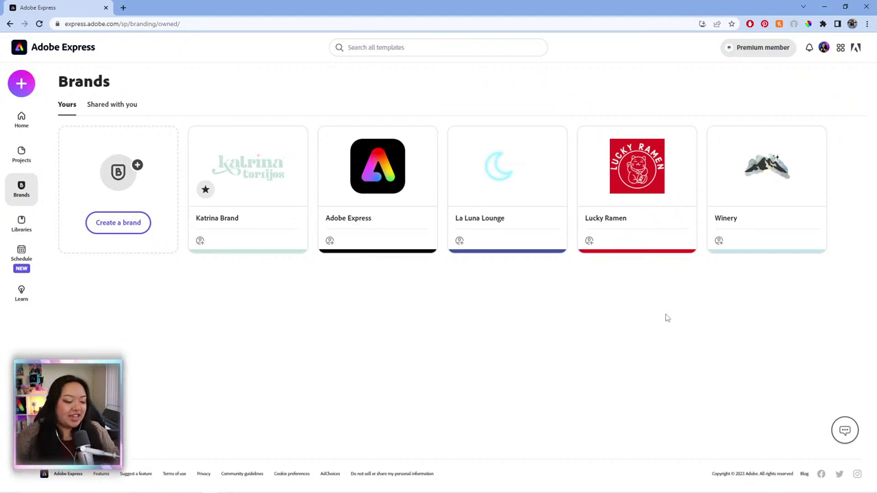
pyautogui.click(118, 223)
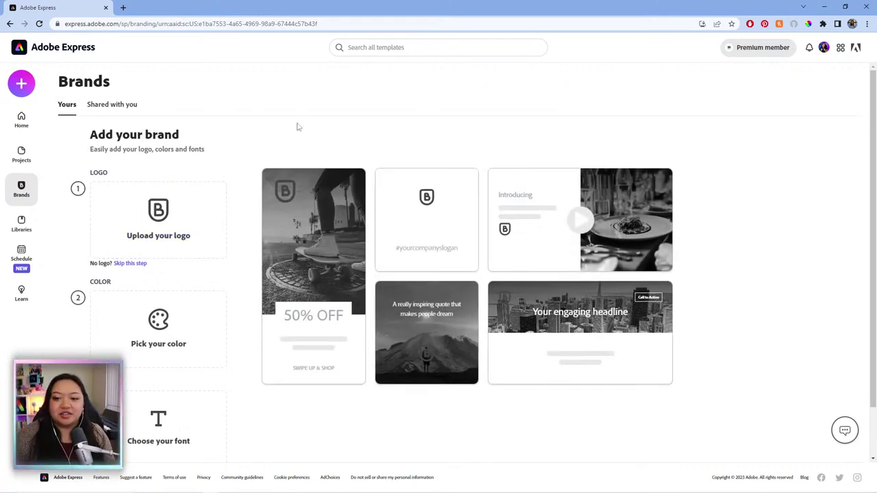
pyautogui.click(167, 217)
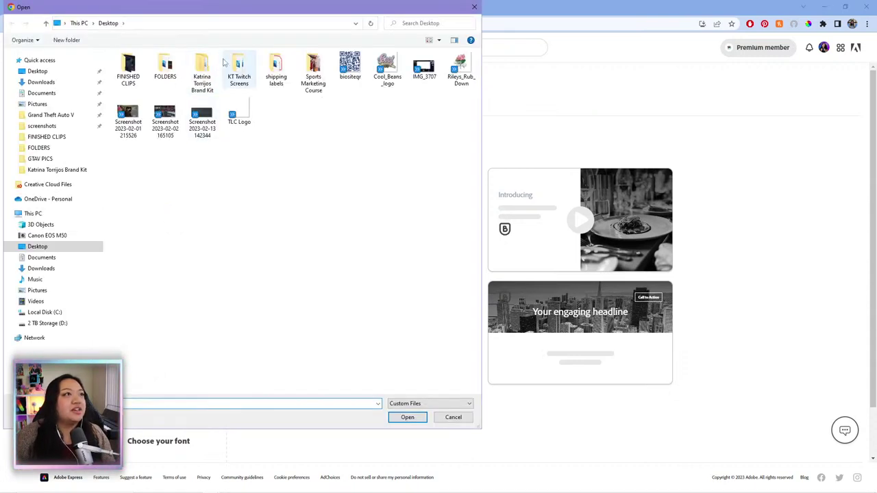
pyautogui.doubleClick(203, 72)
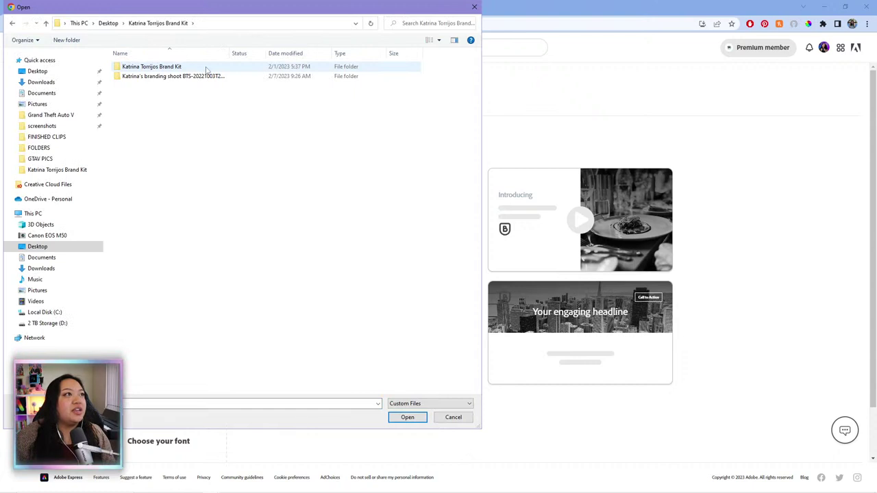
pyautogui.doubleClick(206, 69)
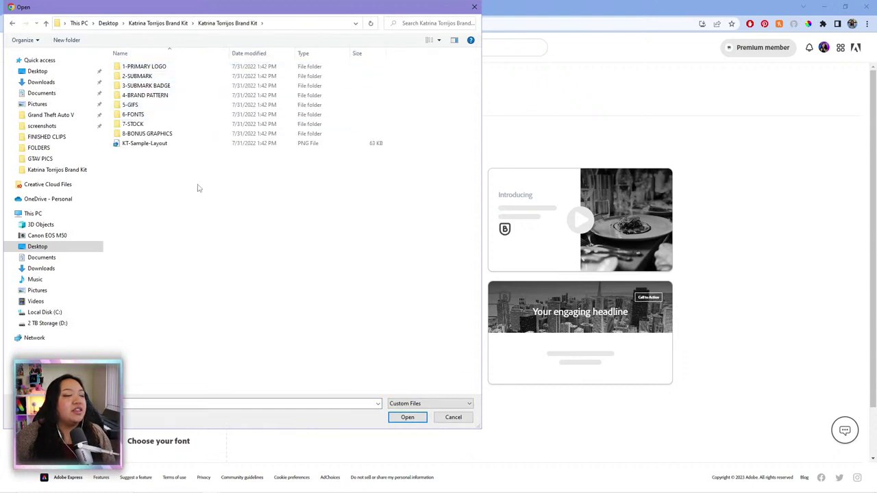
pyautogui.doubleClick(175, 71)
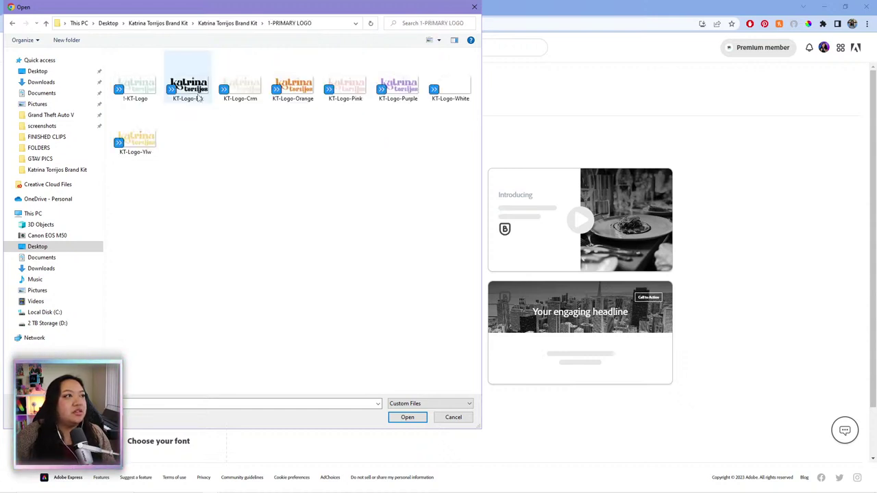
pyautogui.doubleClick(149, 87)
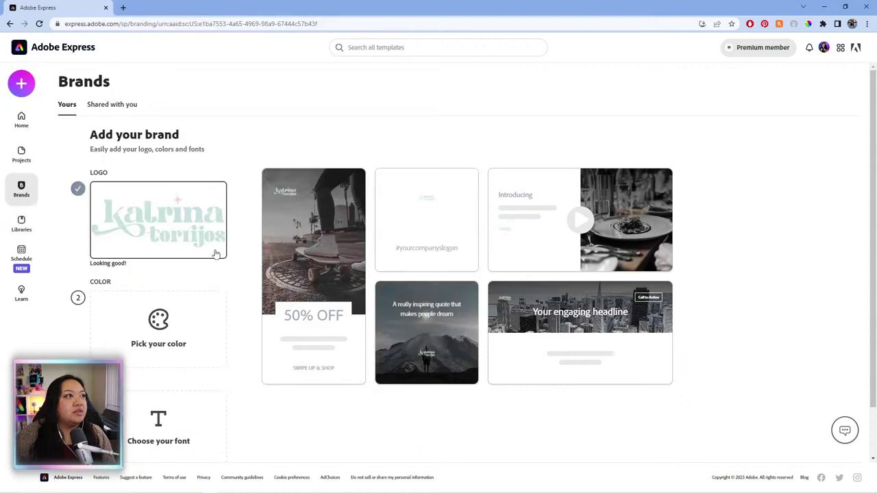
# Set the brand color to the mint green taken from the logo, #C6E1DC, and save it
pyautogui.scroll(-1, 210, 326)
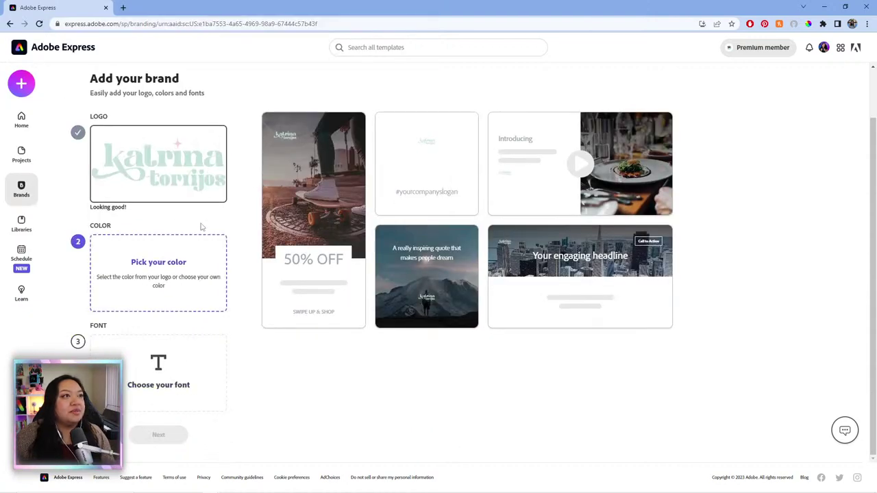
pyautogui.click(181, 281)
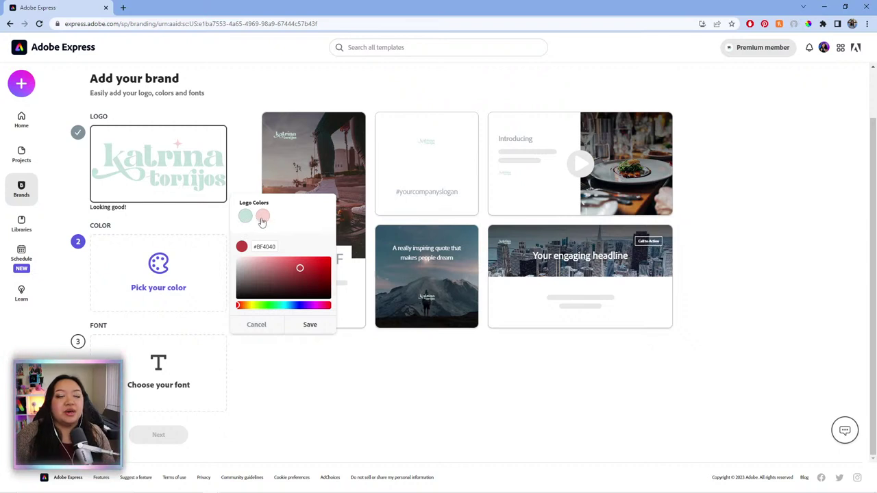
pyautogui.doubleClick(274, 247)
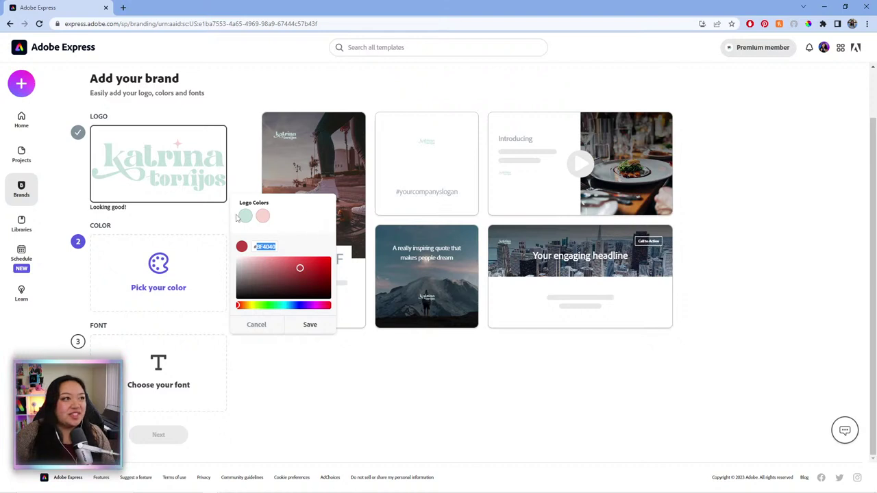
pyautogui.click(244, 220)
pyautogui.click(304, 326)
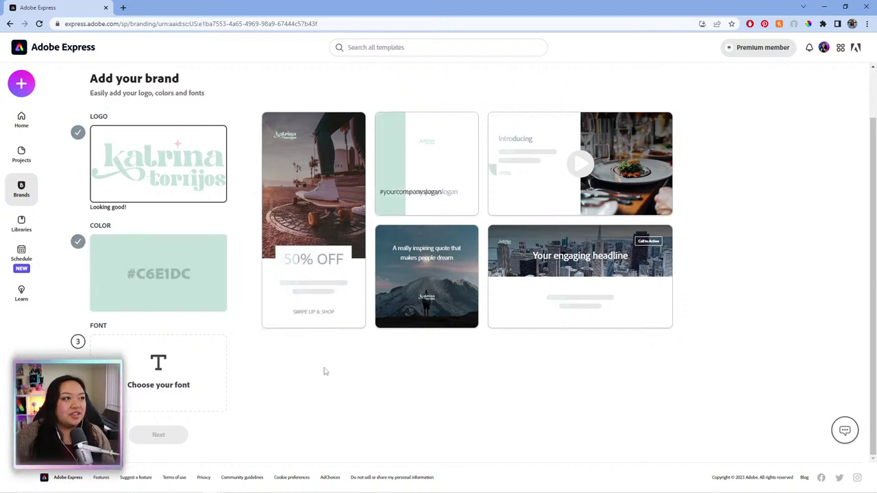
# Upload the Goovy Modice Regular font from the 6-FONTS folder as the brand font, accepting the font usage terms
pyautogui.click(188, 381)
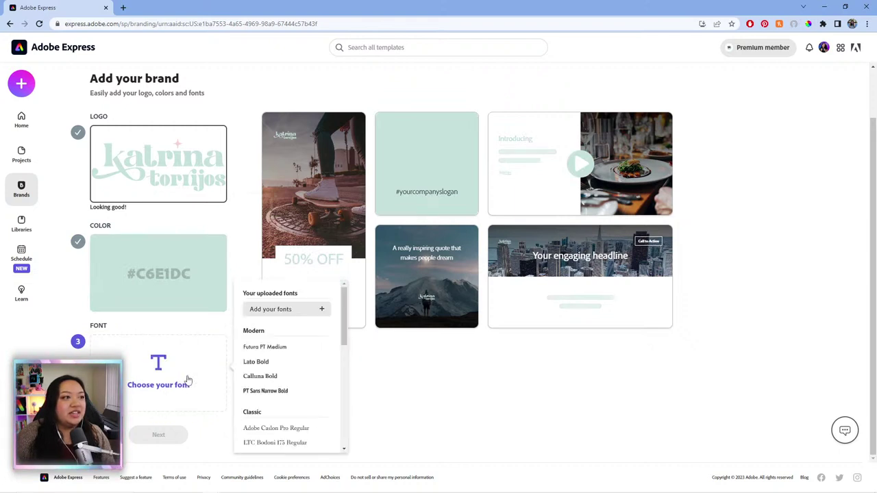
pyautogui.moveTo(344, 328); pyautogui.dragTo(342, 427)
pyautogui.scroll(10, 342, 411)
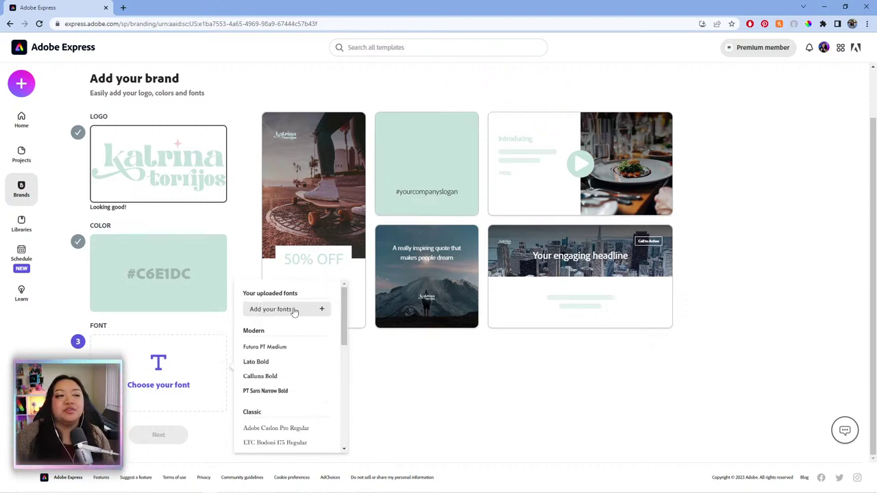
pyautogui.click(293, 310)
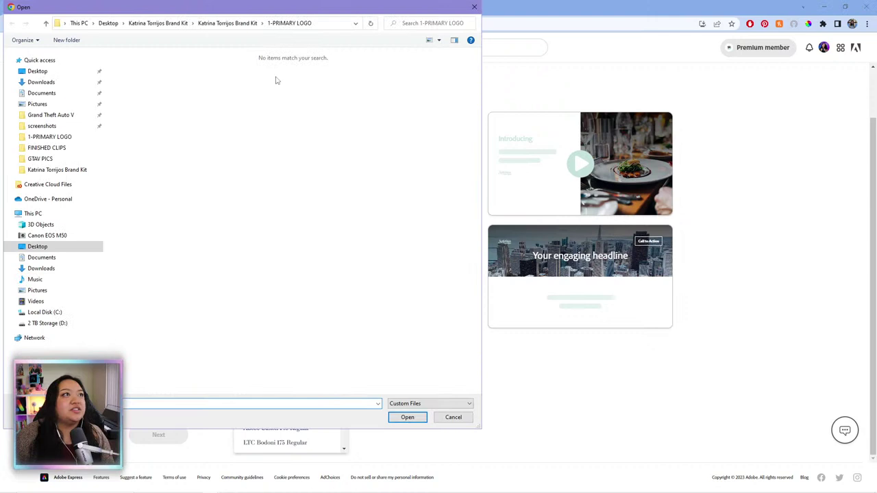
pyautogui.click(235, 25)
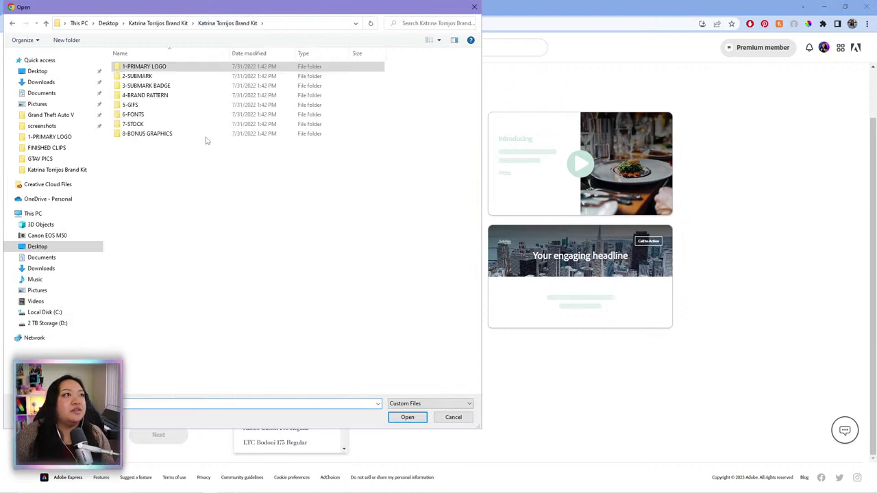
pyautogui.doubleClick(141, 116)
pyautogui.doubleClick(157, 76)
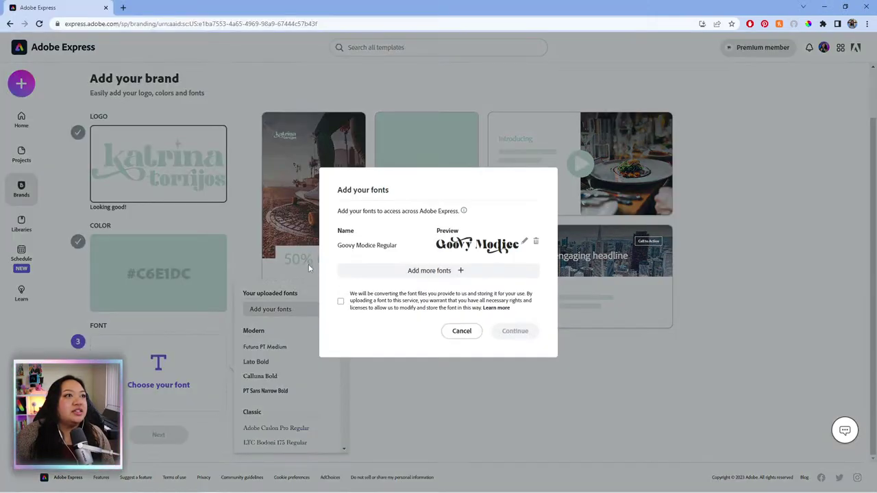
pyautogui.click(340, 301)
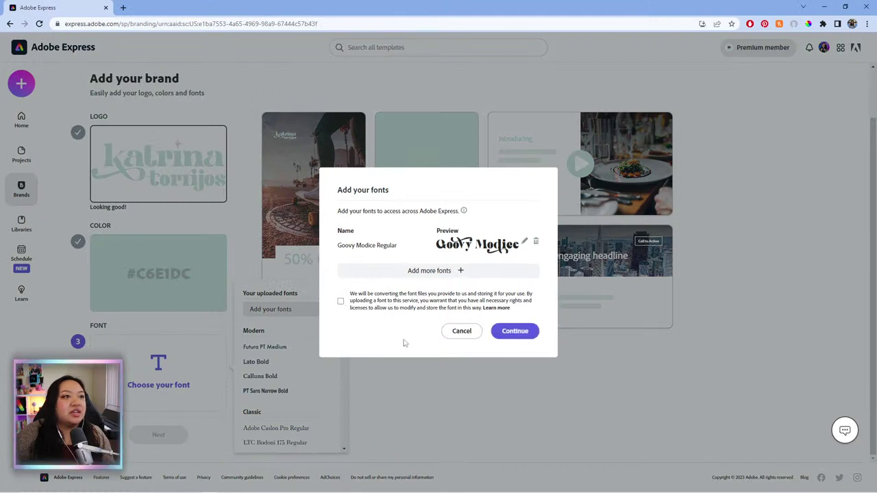
pyautogui.click(513, 331)
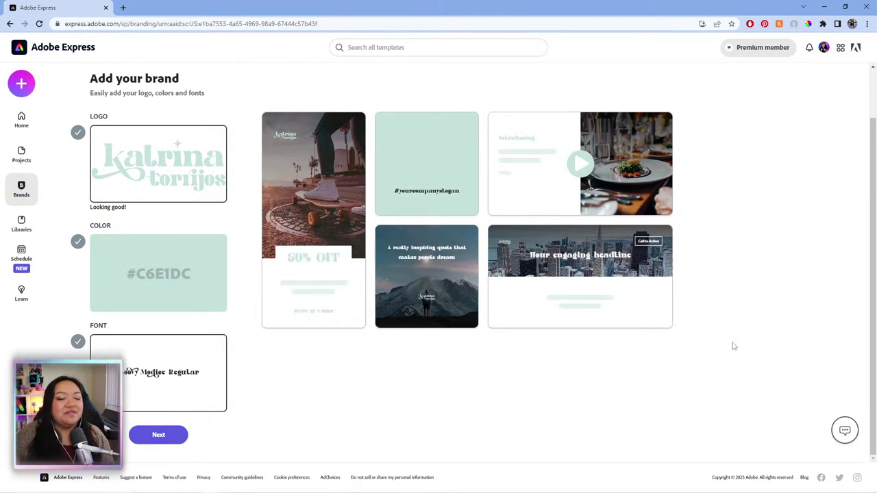
# Name the brand with the owner's first name followed by "Brand" and create it
pyautogui.click(180, 439)
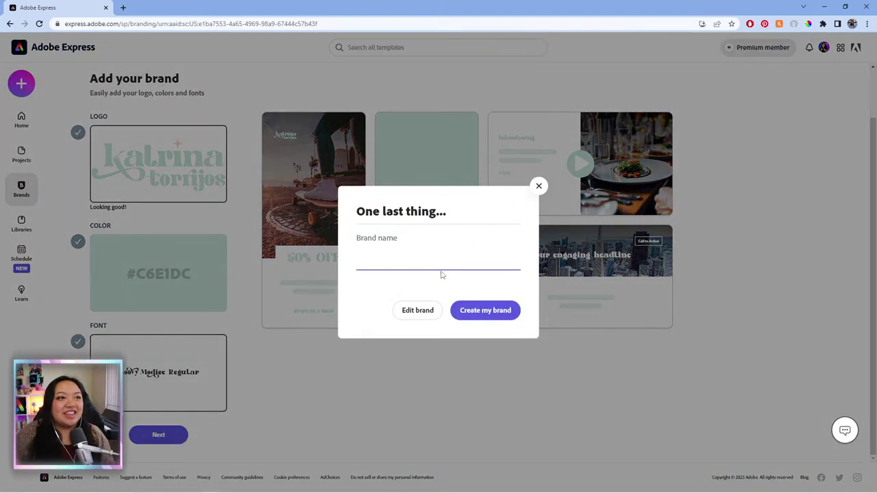
pyautogui.click(472, 251)
pyautogui.write('j')
pyautogui.press('BackSpace')
pyautogui.write('Katrina')
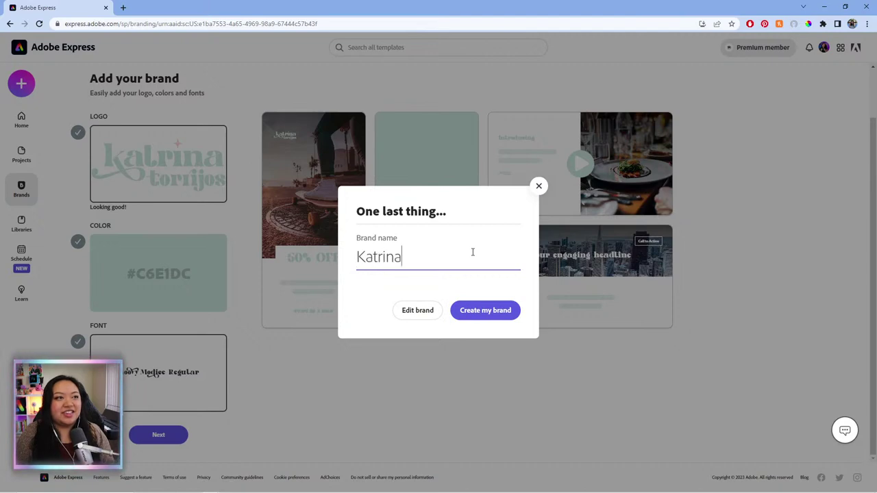
pyautogui.write(' Brand')
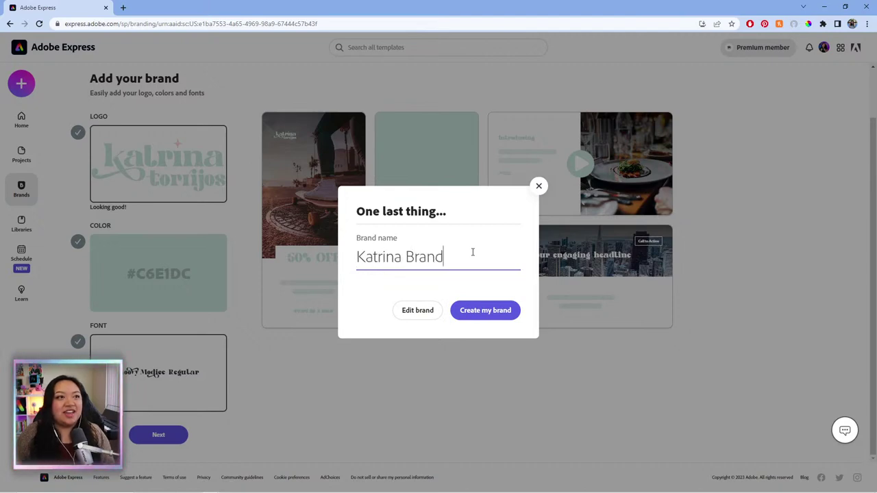
pyautogui.click(505, 314)
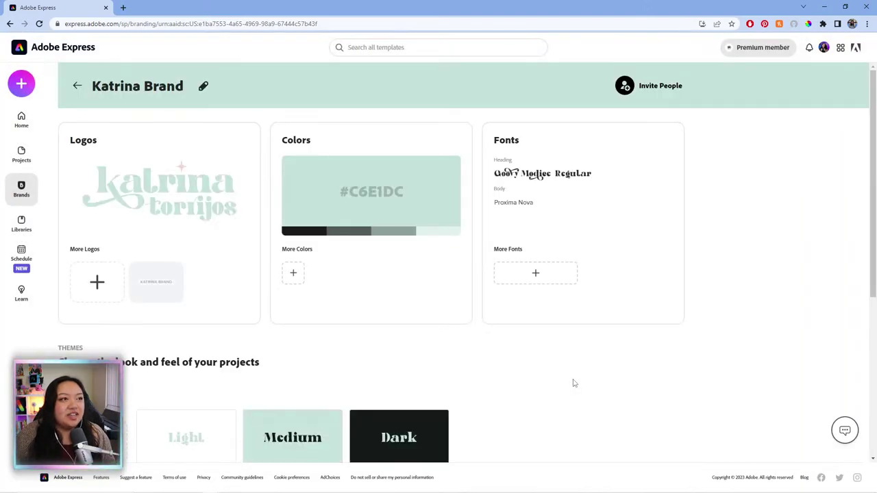
# Review the new brand's logos, colors, fonts, page and video themes, and branded surfaces
pyautogui.scroll(-1, 671, 413)
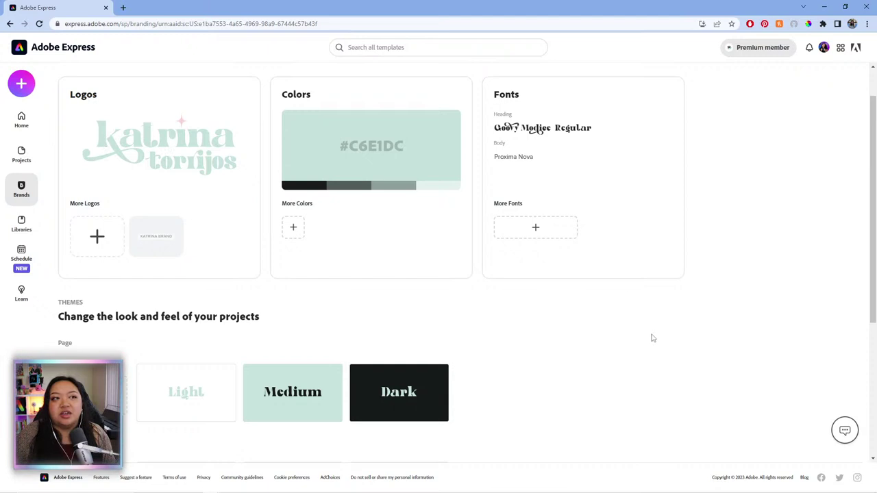
pyautogui.scroll(2, 652, 338)
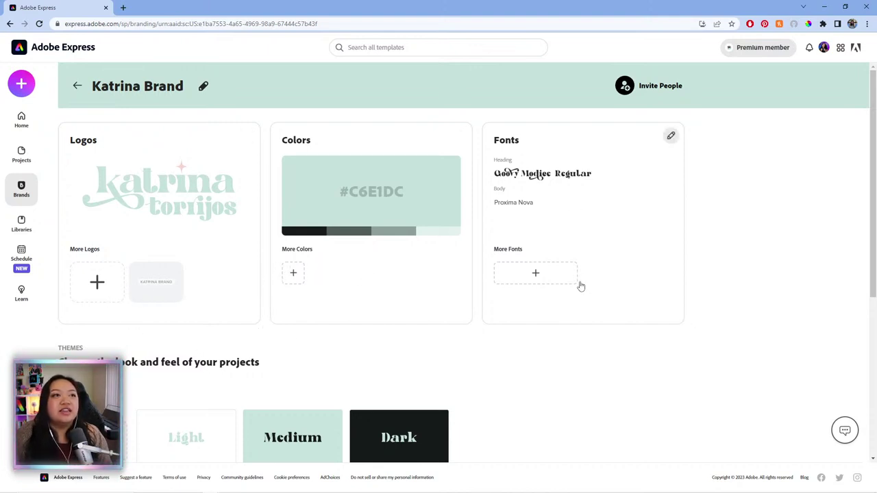
pyautogui.scroll(-2, 579, 285)
pyautogui.scroll(-2, 579, 285)
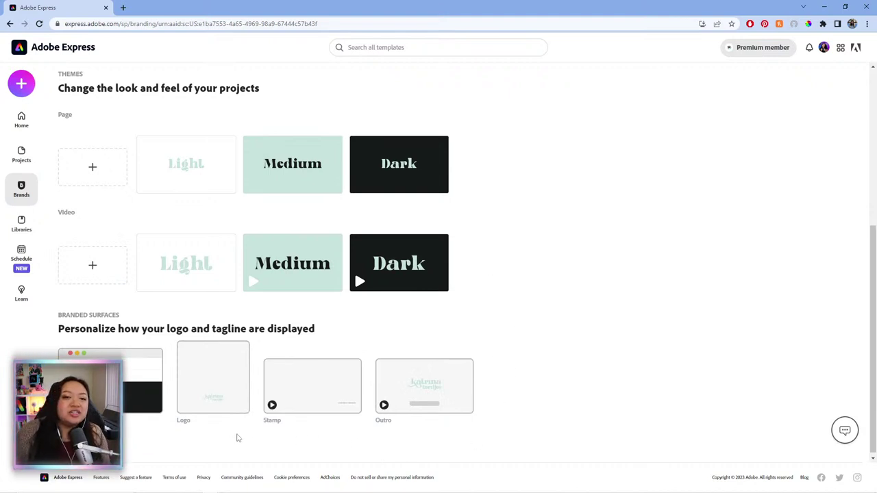
pyautogui.moveTo(236, 411)
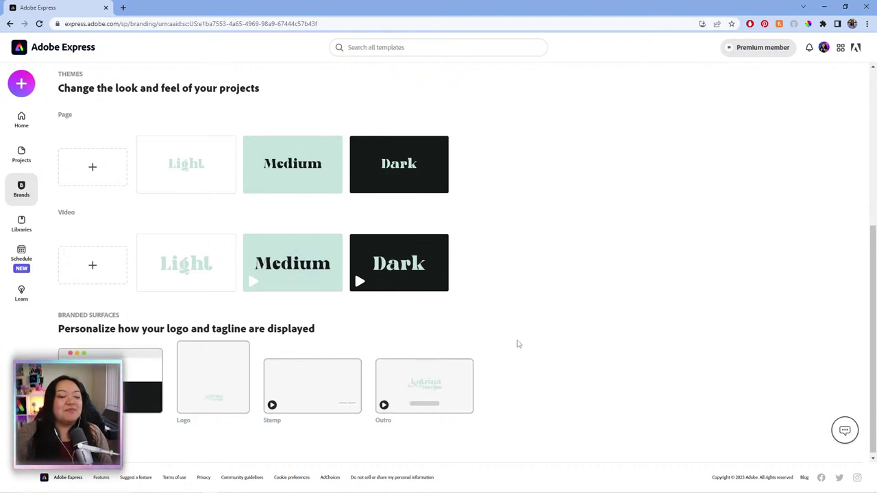
pyautogui.scroll(3, 516, 344)
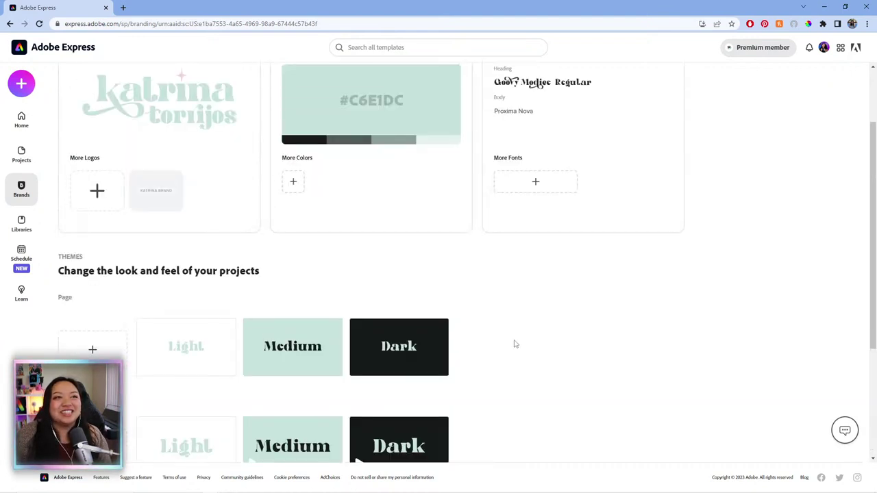
pyautogui.scroll(-3, 528, 344)
pyautogui.scroll(4, 663, 226)
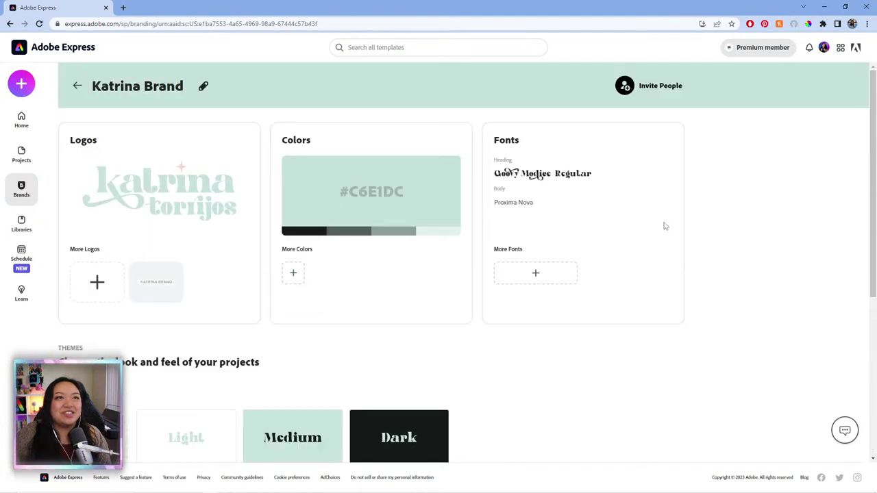
# View the options for inviting people to the brand, and close them without adding anyone
pyautogui.click(662, 86)
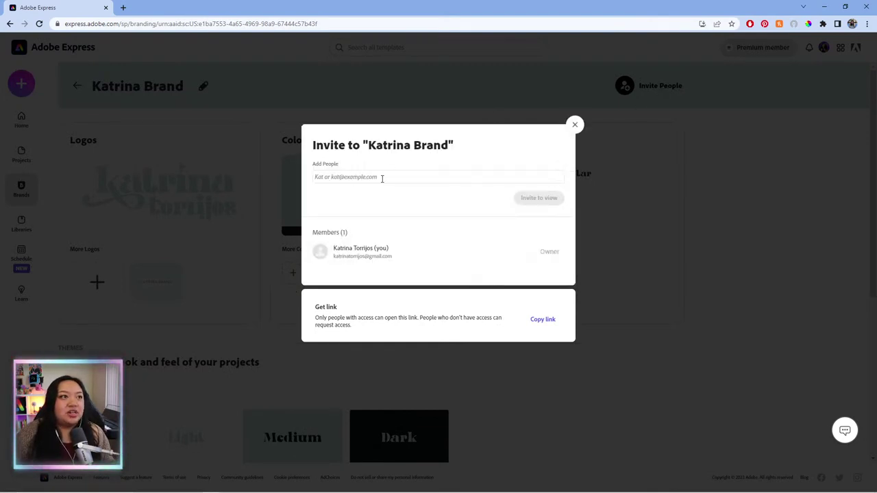
pyautogui.click(409, 180)
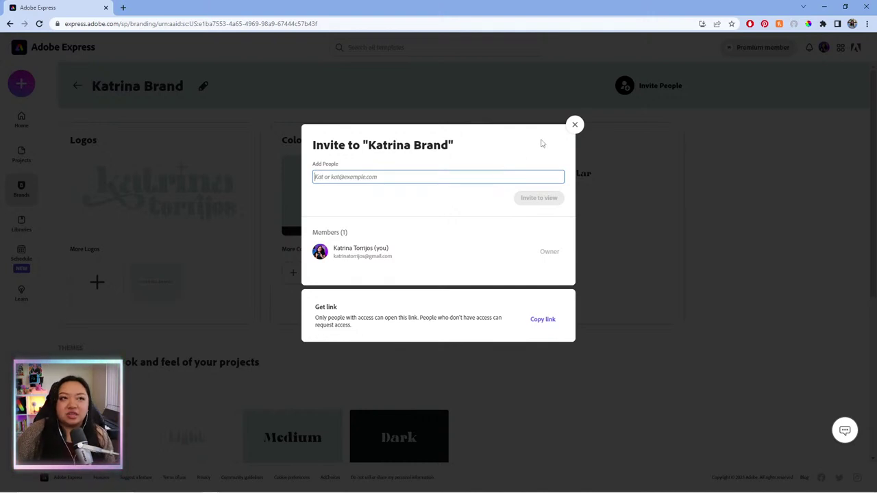
pyautogui.click(574, 127)
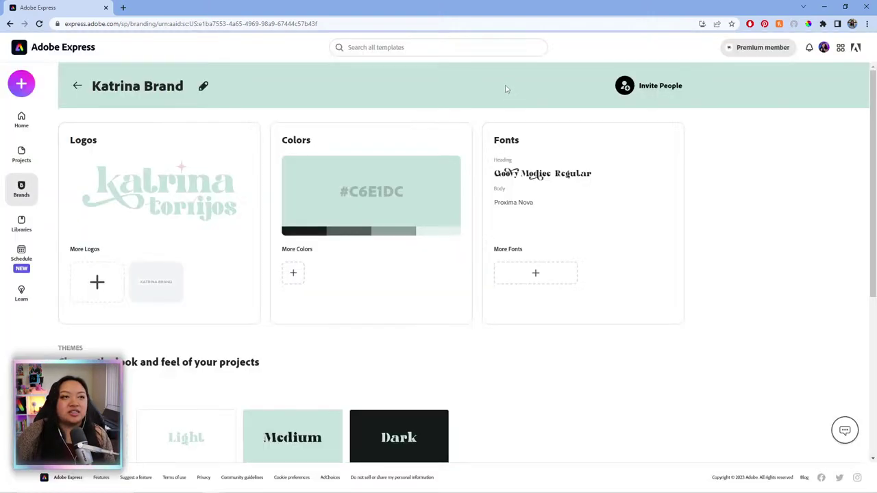
# Open the existing starred brand from the brands overview and look through all its additional logos
pyautogui.click(22, 189)
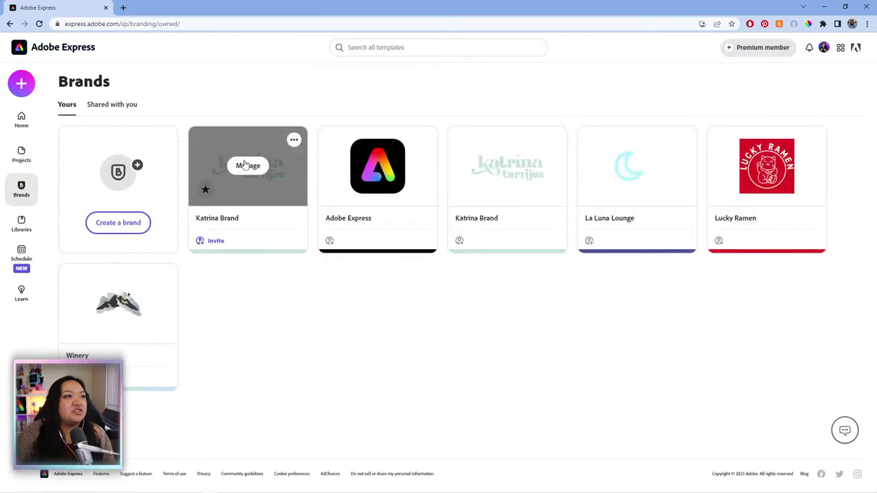
pyautogui.click(247, 167)
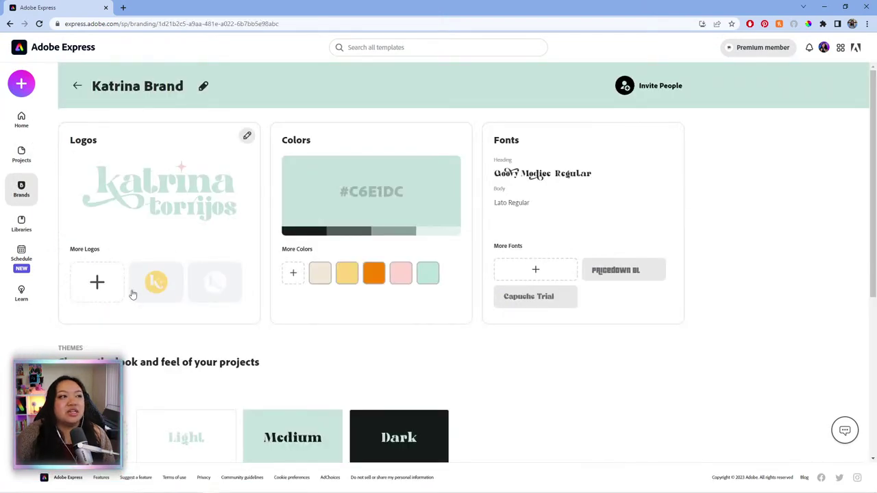
pyautogui.click(96, 285)
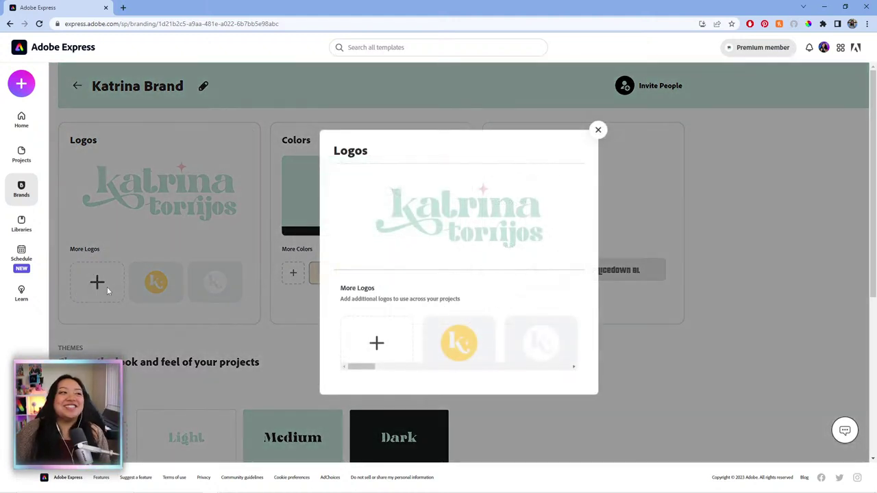
pyautogui.moveTo(361, 373); pyautogui.dragTo(569, 383)
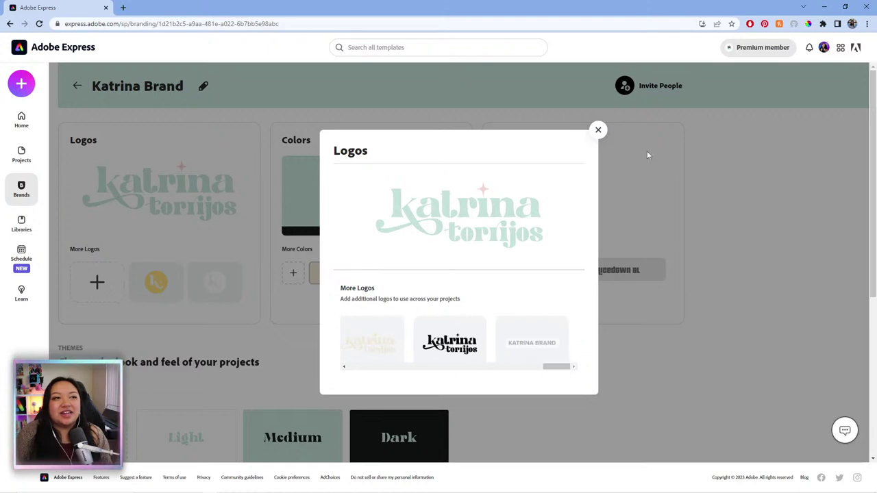
# Review the starred brand's colors, fonts, themes and branded surfaces, and check its member list and sharing link options
pyautogui.click(598, 130)
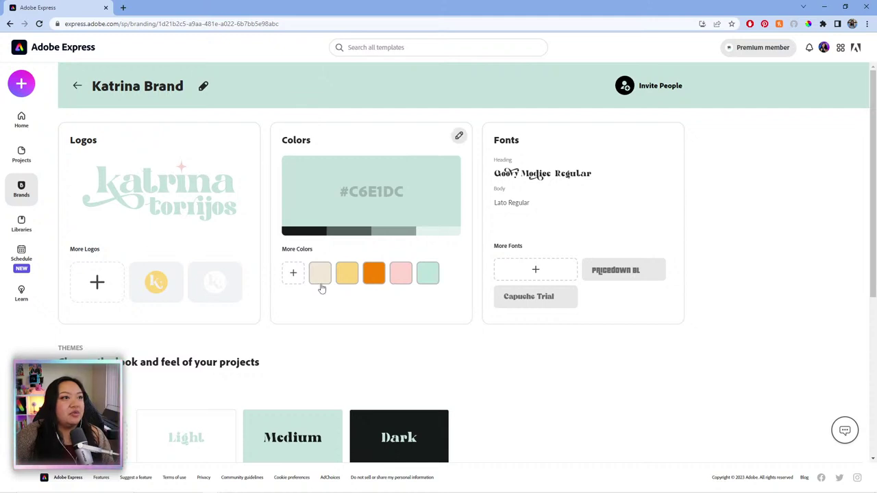
pyautogui.scroll(-4, 692, 352)
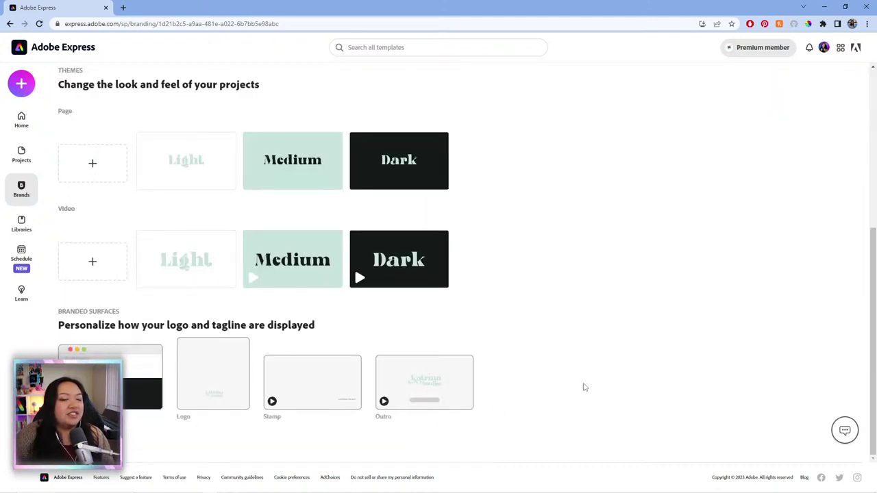
pyautogui.scroll(4, 589, 357)
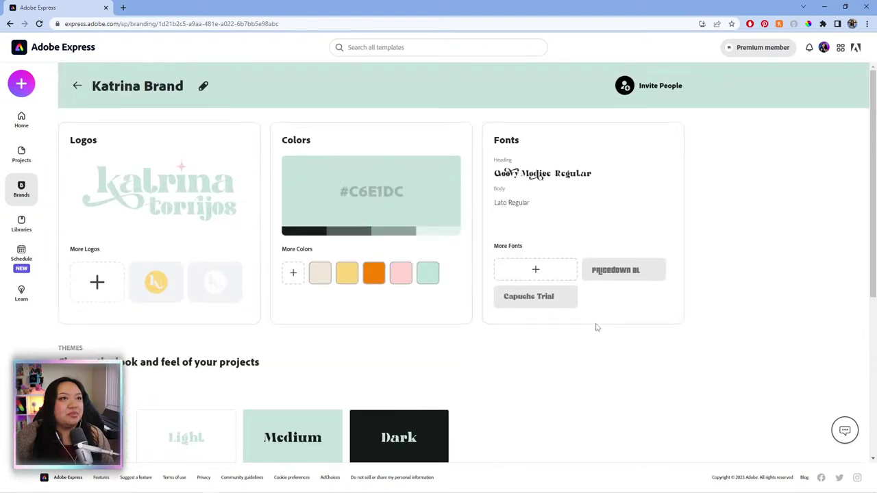
pyautogui.click(660, 87)
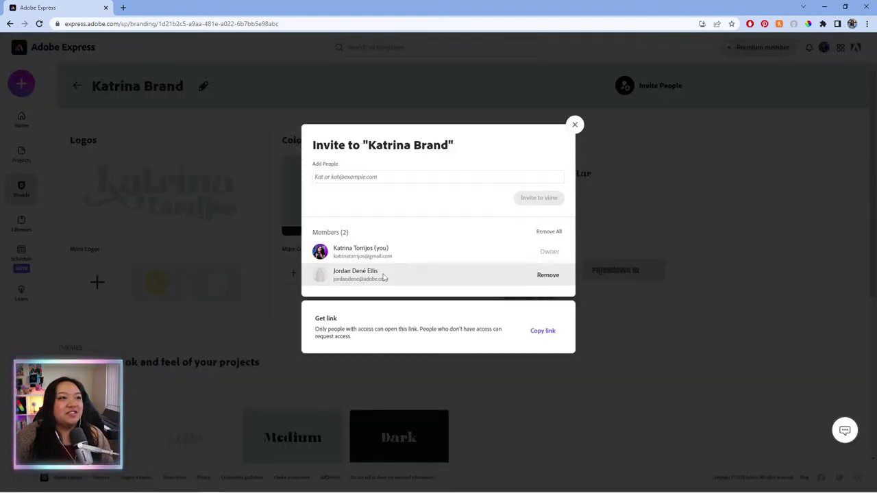
pyautogui.click(575, 125)
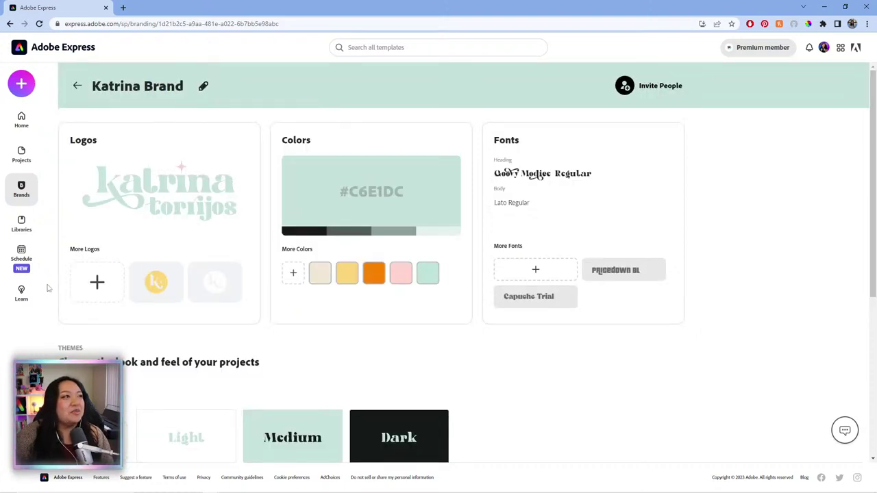
# Browse the home page's template rows, from seasonal highlights and popular templates through Instagram stories and posts to trending backgrounds
pyautogui.click(22, 121)
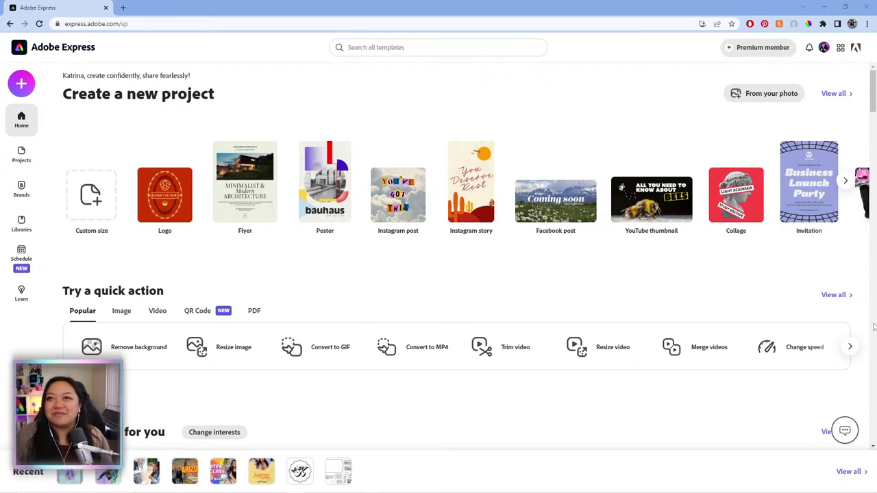
pyautogui.scroll(-8, 689, 294)
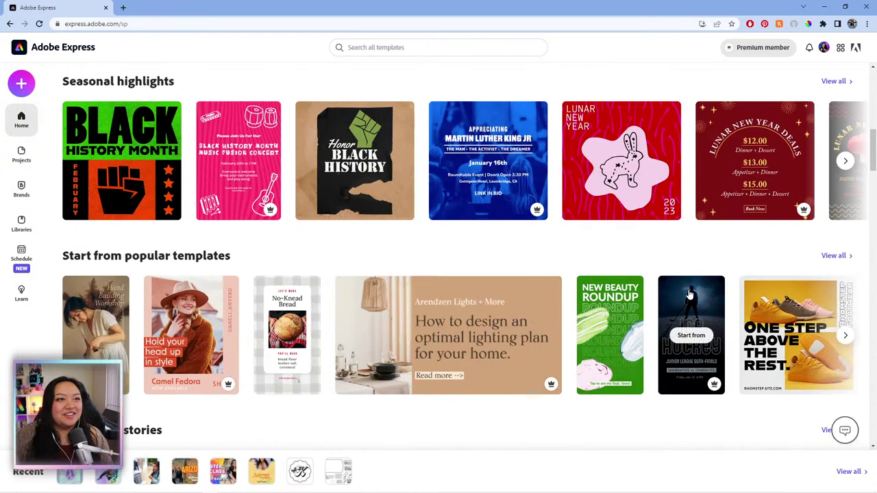
pyautogui.scroll(-1, 712, 260)
pyautogui.scroll(-1, 732, 278)
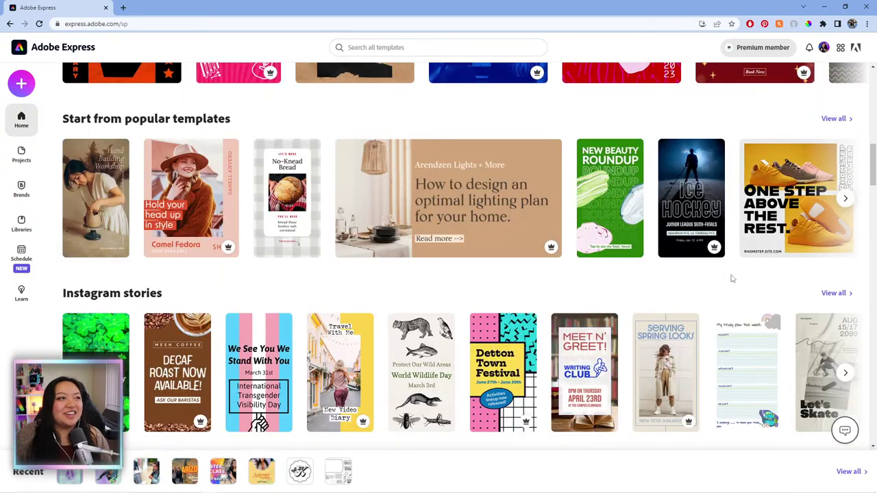
pyautogui.scroll(-2, 732, 278)
pyautogui.scroll(-1, 720, 319)
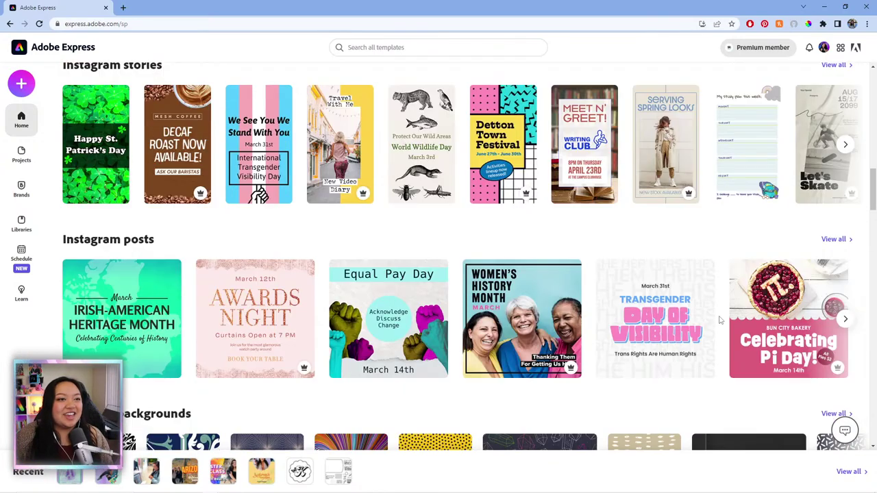
pyautogui.scroll(-2, 720, 319)
pyautogui.scroll(-1, 720, 319)
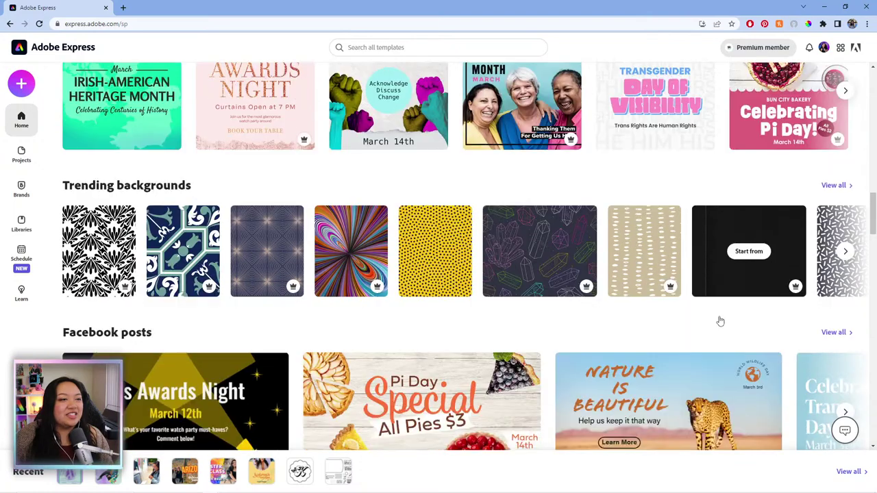
# Start a new project from the "Serving Spring Looks" Instagram story template
pyautogui.scroll(3, 718, 319)
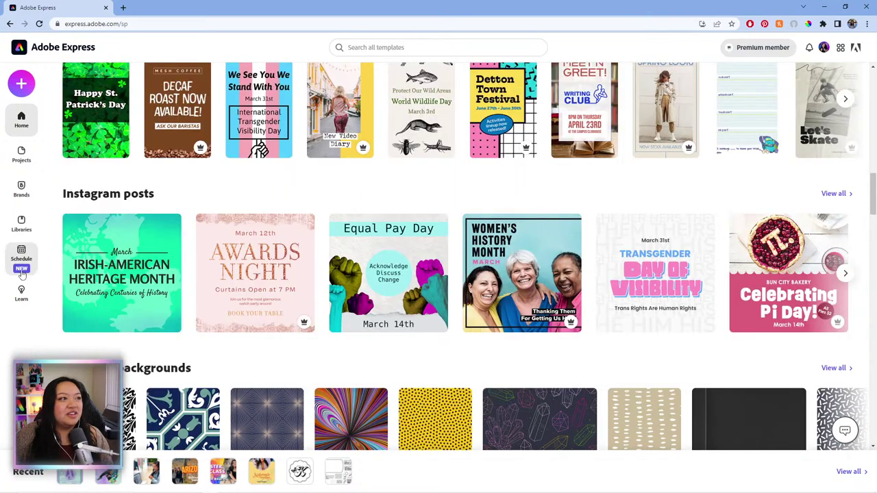
pyautogui.scroll(3, 348, 170)
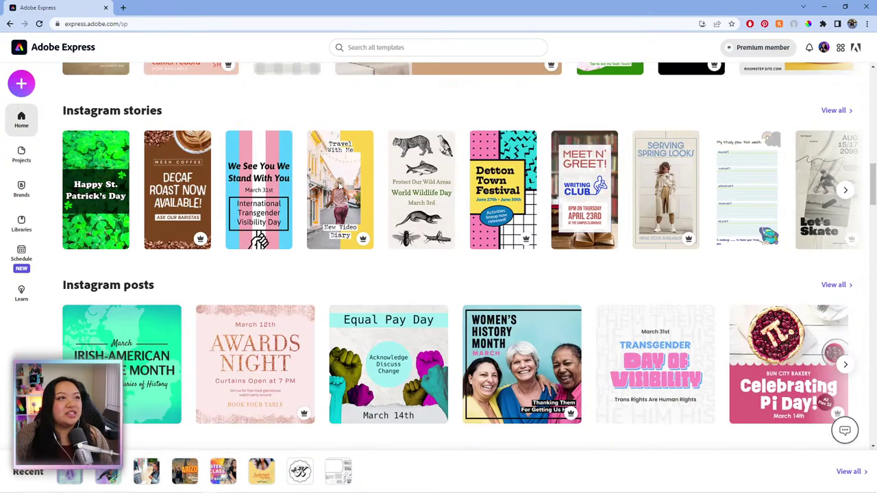
pyautogui.scroll(-1, 694, 240)
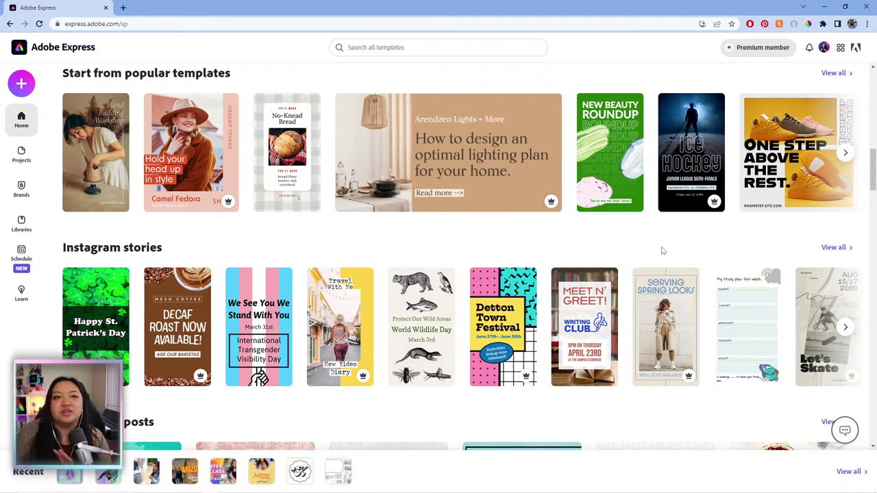
pyautogui.moveTo(656, 305)
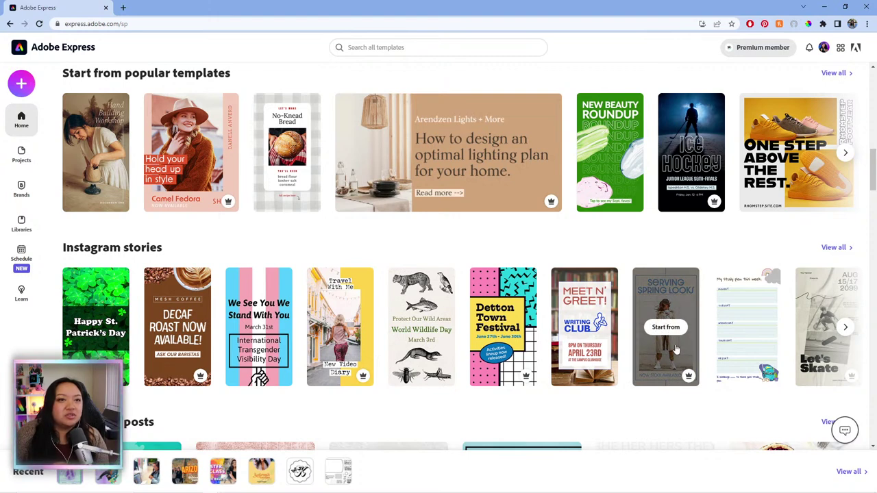
pyautogui.click(674, 329)
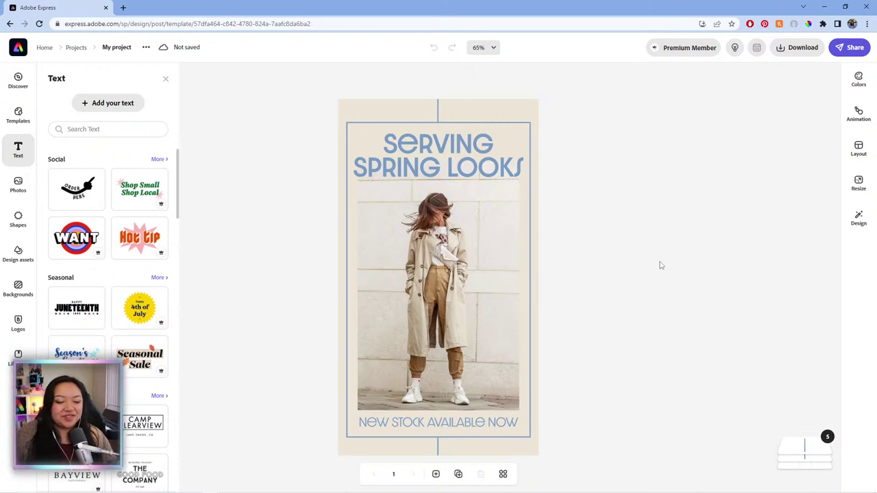
# Look at the brand logos available for placing in the project, without adding one
pyautogui.click(661, 263)
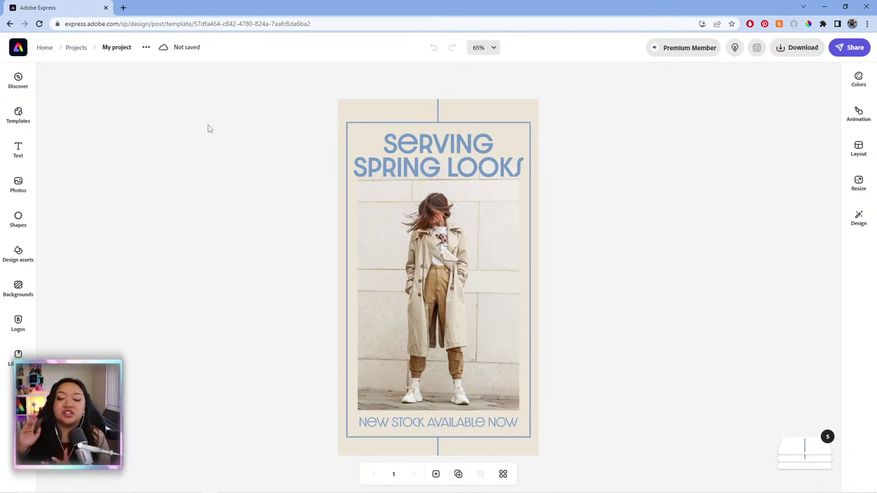
pyautogui.click(20, 320)
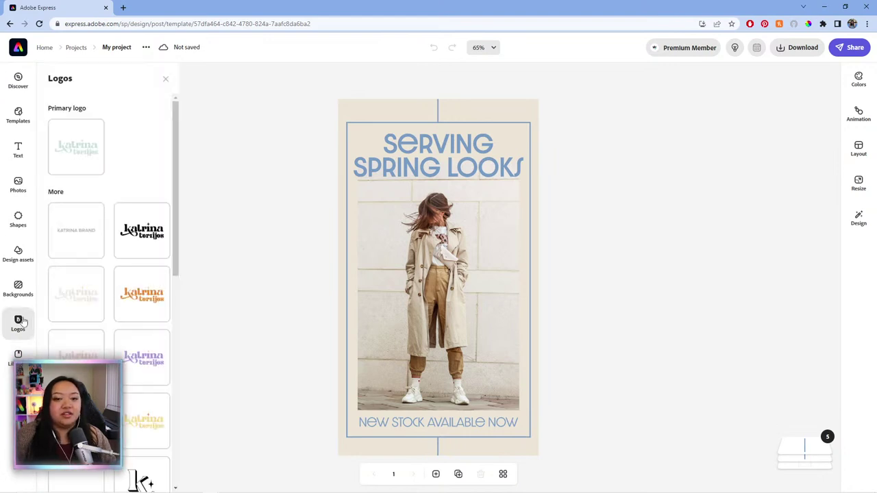
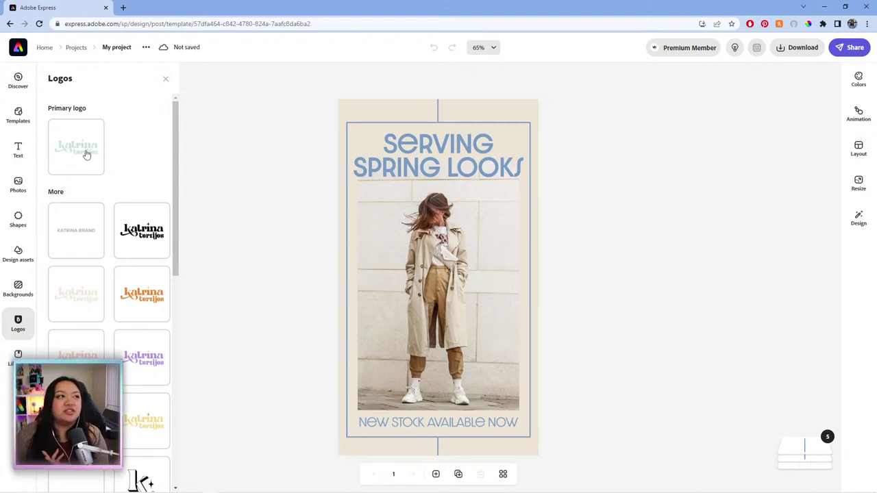
pyautogui.click(227, 179)
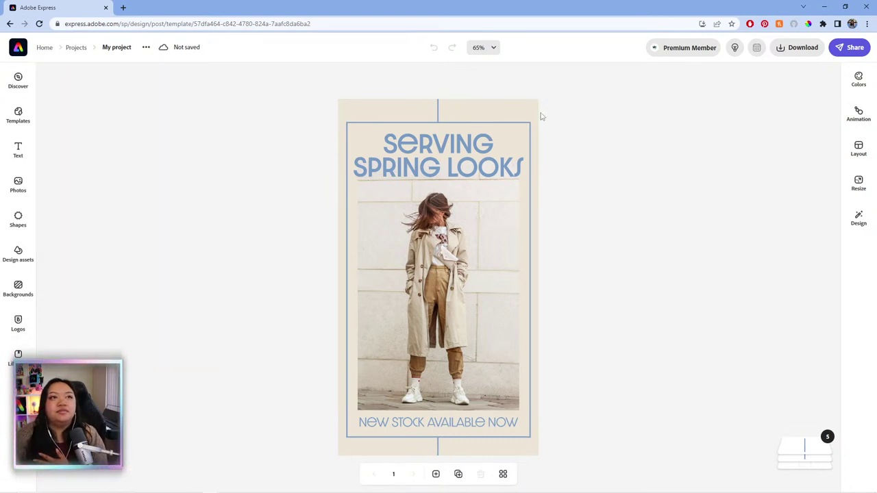
# Inspect the template's frame and line shapes, and view the brand, current palette, suggested and custom color options for the background
pyautogui.click(518, 111)
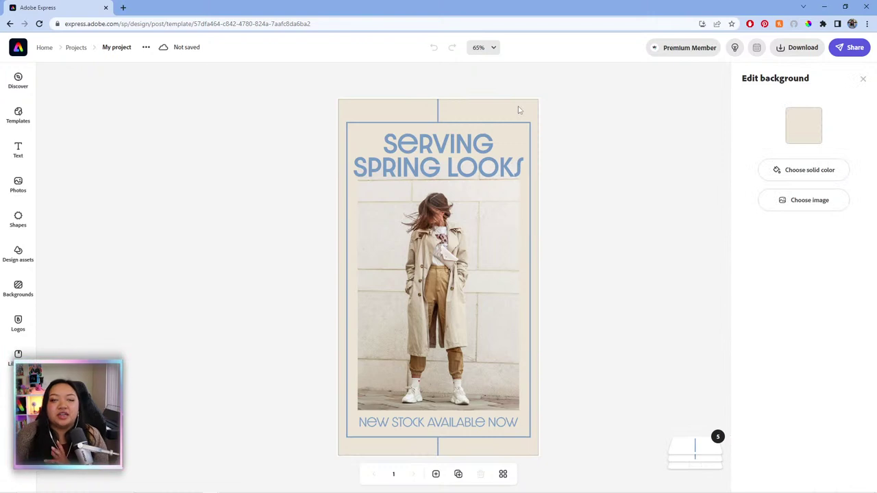
pyautogui.click(454, 152)
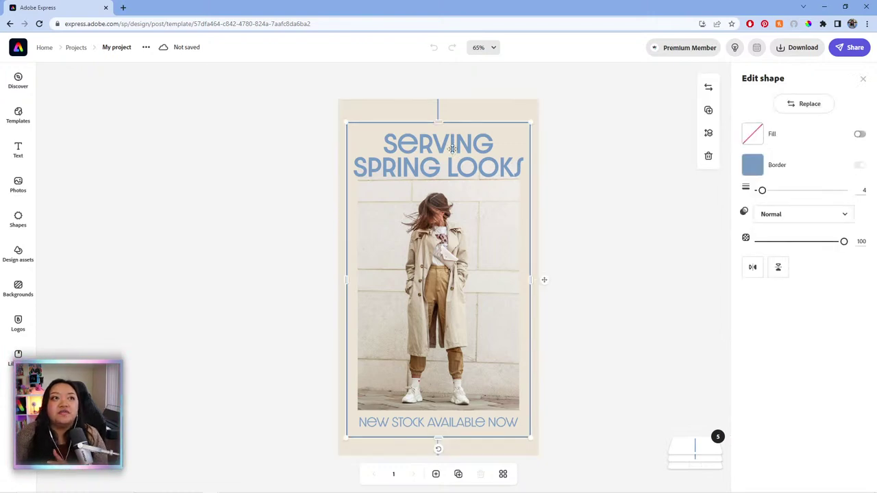
pyautogui.click(476, 116)
pyautogui.click(438, 109)
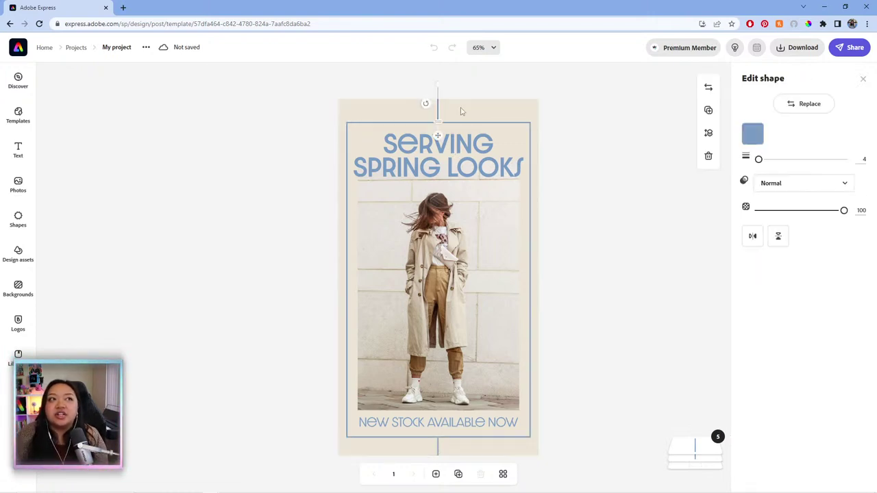
pyautogui.click(466, 113)
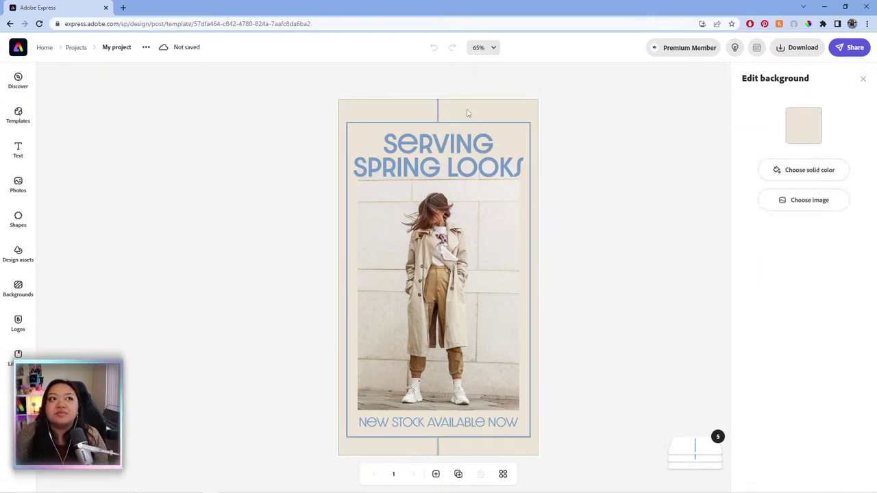
pyautogui.click(802, 127)
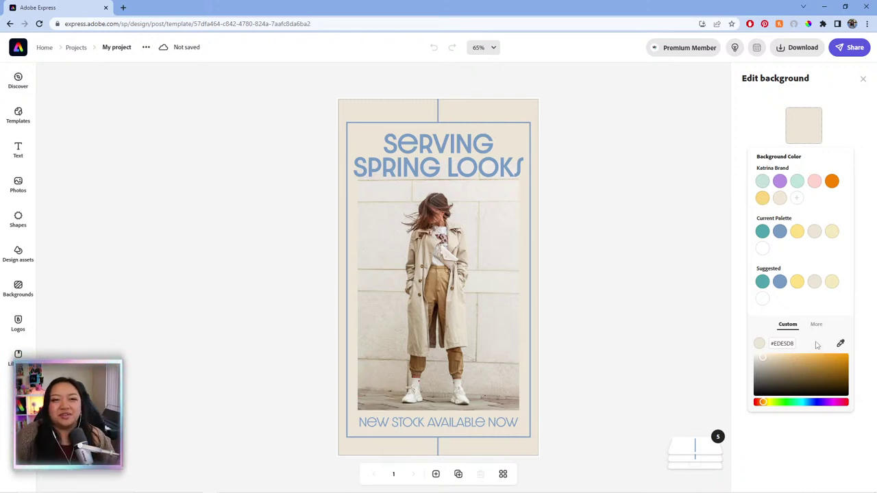
pyautogui.moveTo(794, 343); pyautogui.dragTo(772, 342)
pyautogui.click(768, 344)
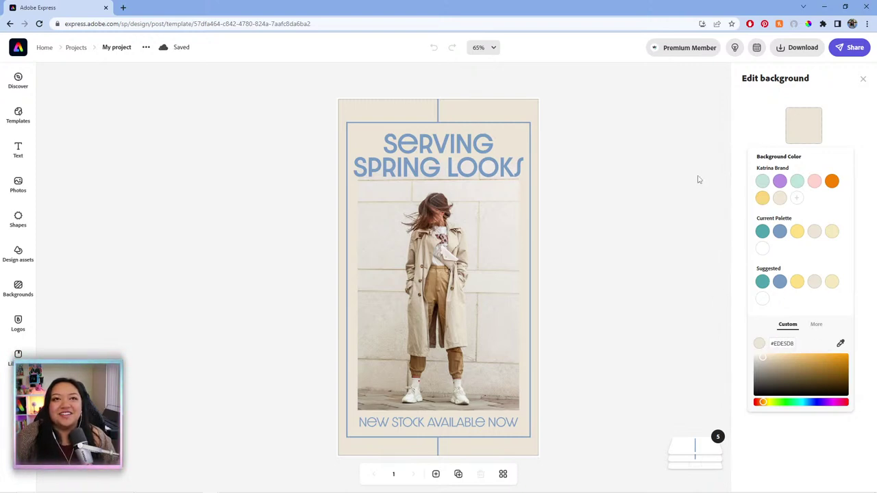
# Reach the "Serving Spring Looks" headline inside its group through the layer stack, view its text settings, and deselect it
pyautogui.click(693, 178)
pyautogui.click(408, 142)
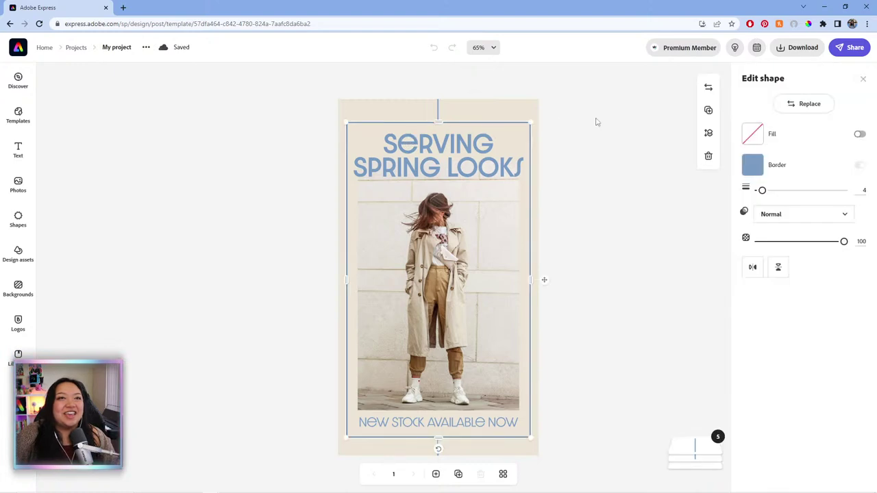
pyautogui.click(600, 162)
pyautogui.click(454, 159)
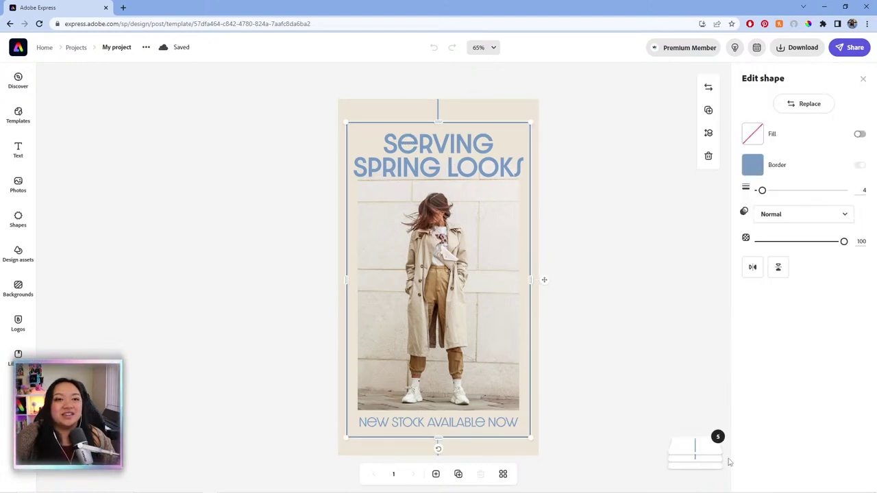
pyautogui.click(685, 459)
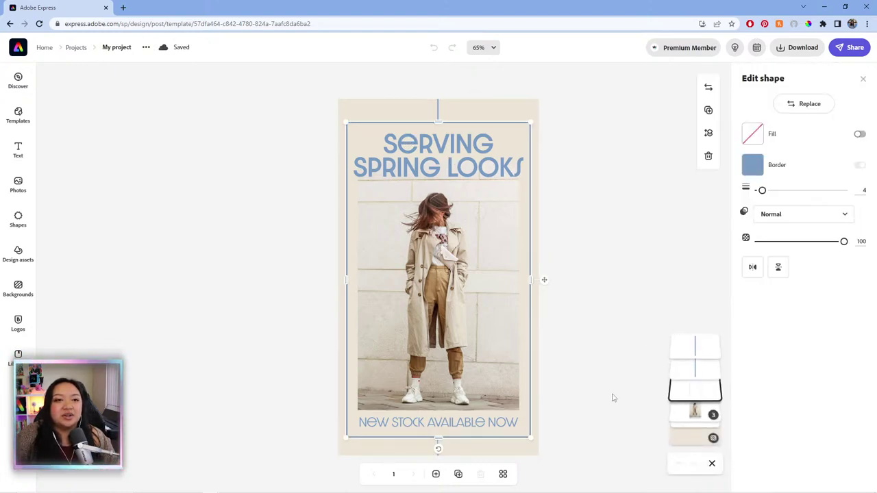
pyautogui.click(683, 410)
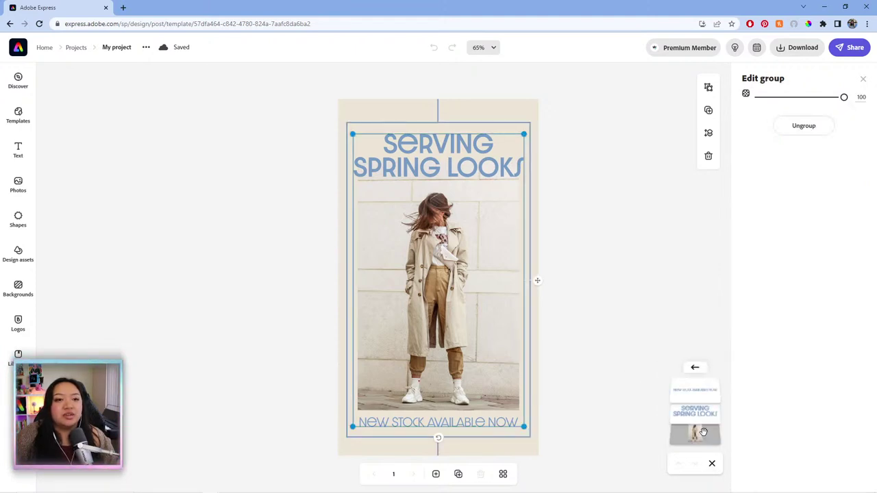
pyautogui.click(695, 412)
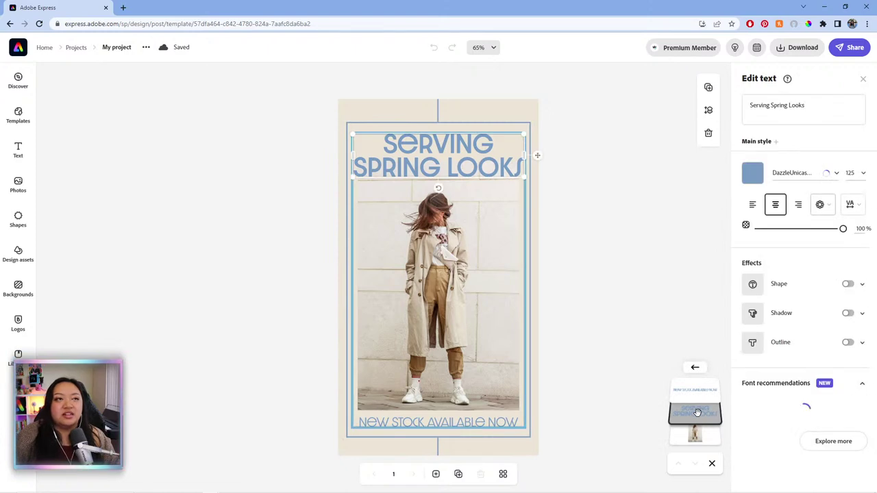
pyautogui.click(603, 247)
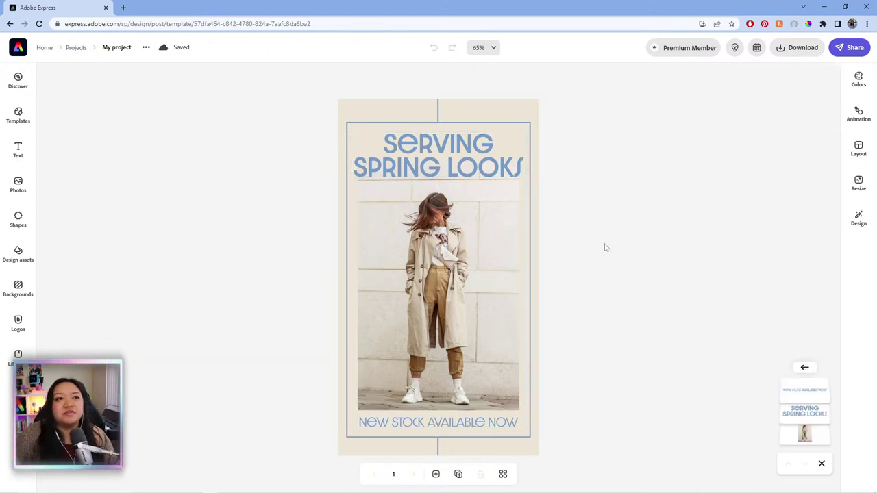
# Examine the design's layers one by one: the border frame, the two vertical lines, and the group of text and photo
pyautogui.click(431, 175)
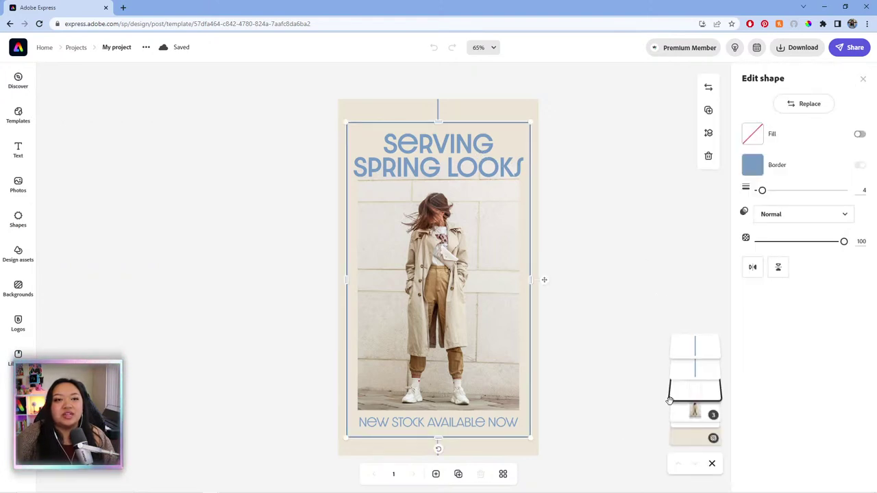
pyautogui.click(695, 412)
pyautogui.click(692, 370)
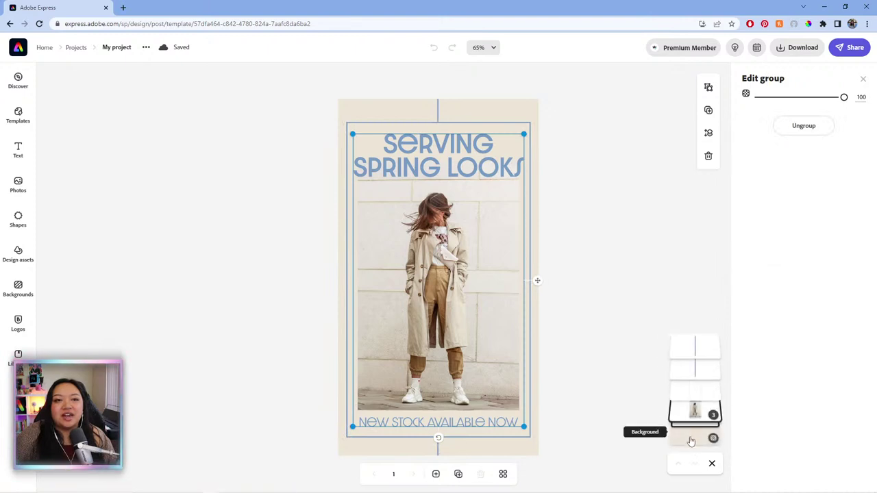
pyautogui.click(686, 385)
pyautogui.click(692, 347)
pyautogui.click(695, 384)
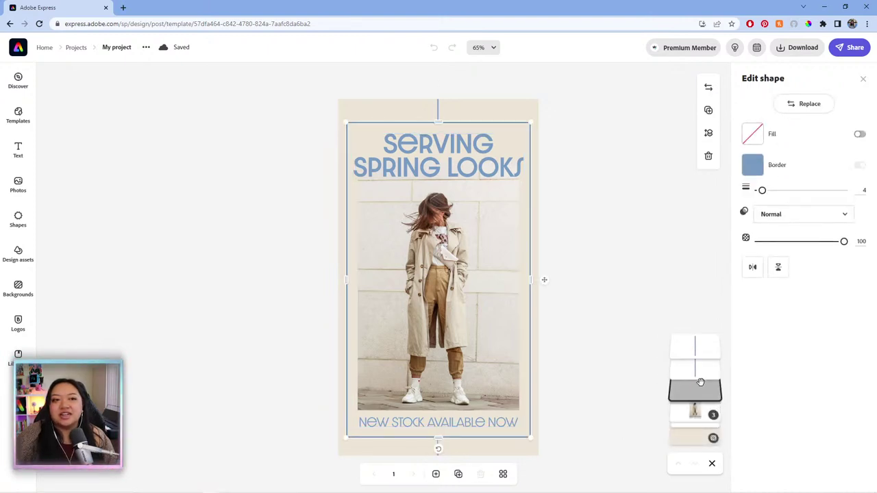
pyautogui.click(702, 353)
pyautogui.click(703, 413)
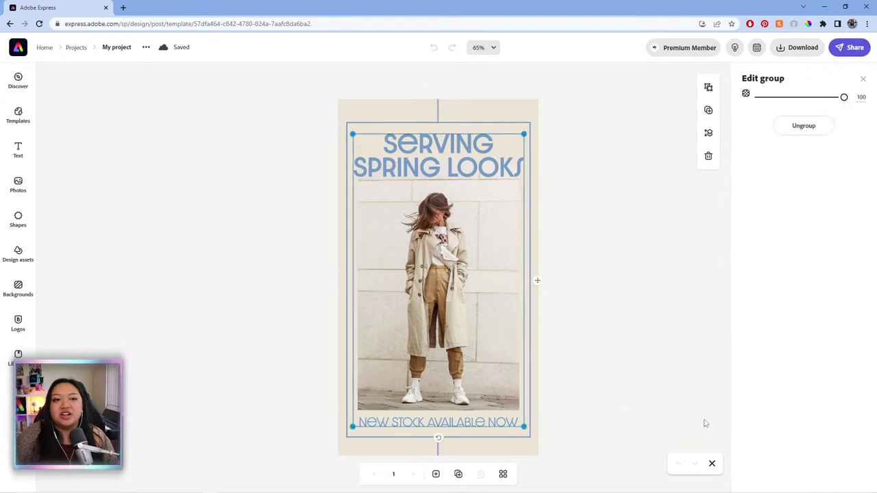
# Ungroup the headline, photo and "New Stock Available Now" text into separate layers and deselect them
pyautogui.click(694, 366)
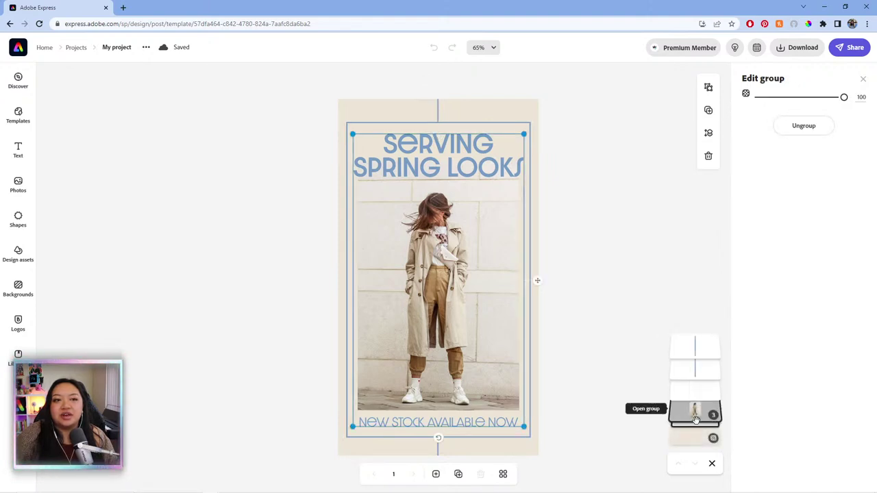
pyautogui.click(694, 415)
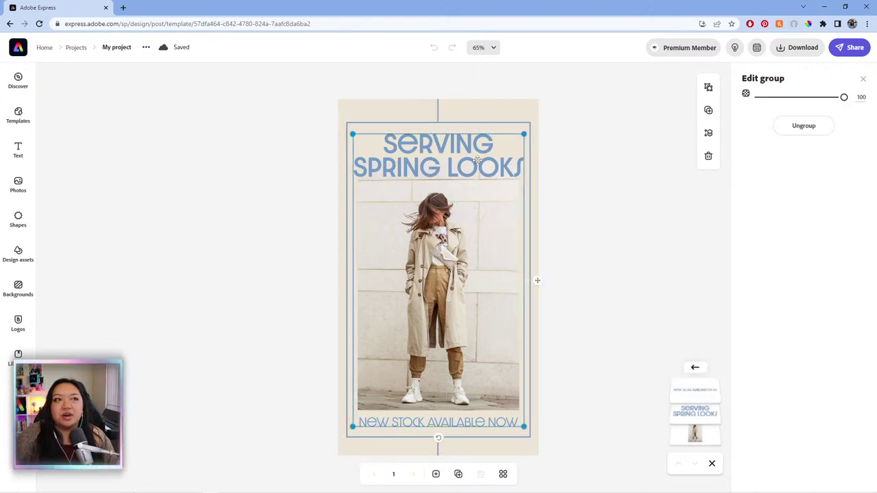
pyautogui.click(802, 126)
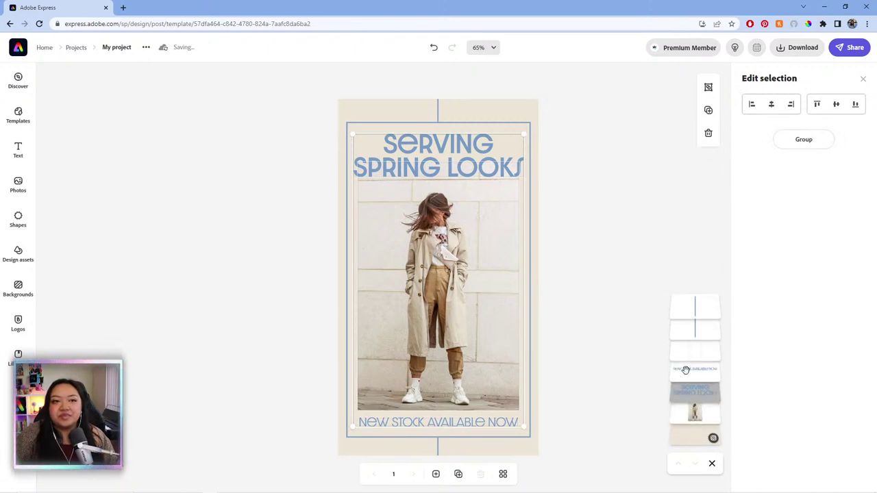
pyautogui.click(635, 330)
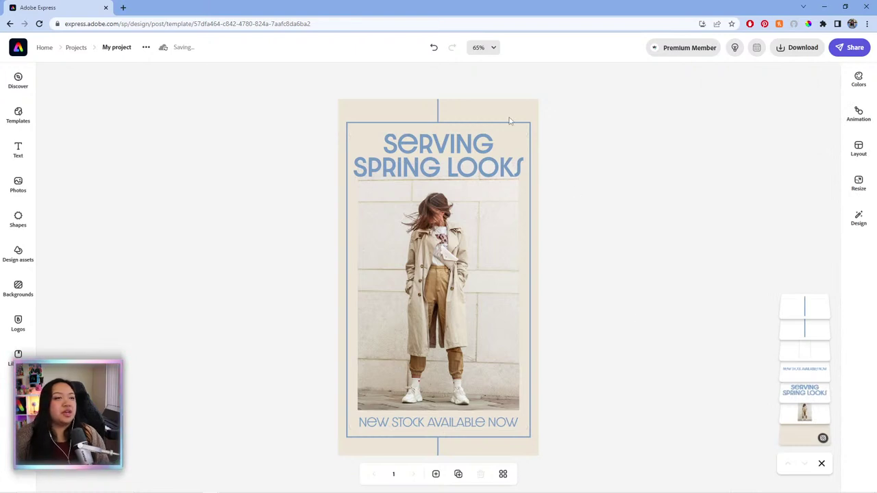
# Look at the brand text colors and brand fonts offered for the "Serving Spring Looks" headline
pyautogui.click(476, 146)
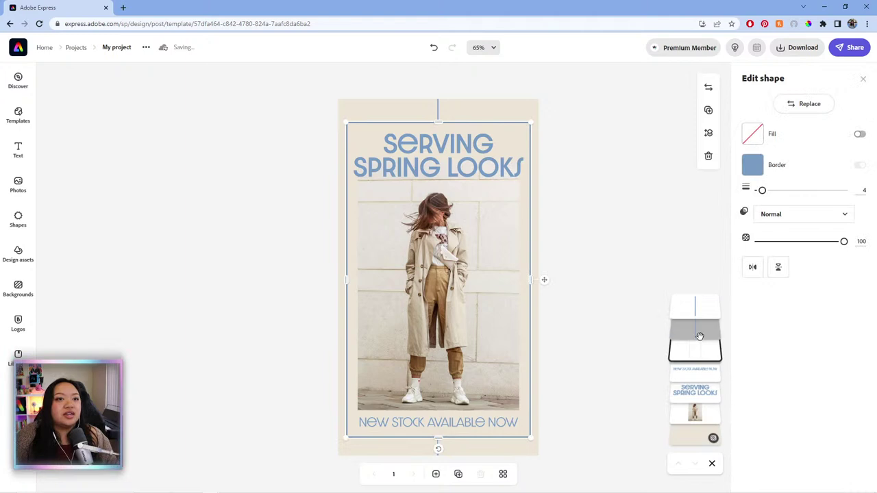
pyautogui.click(691, 396)
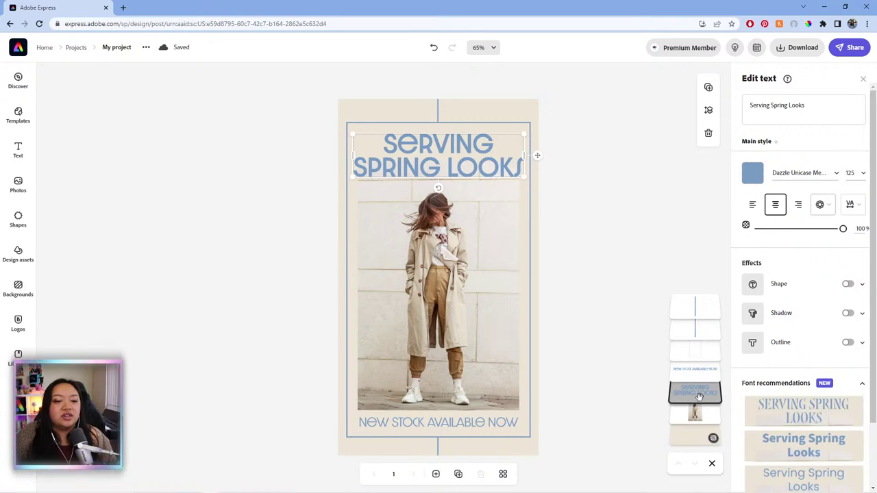
pyautogui.click(744, 170)
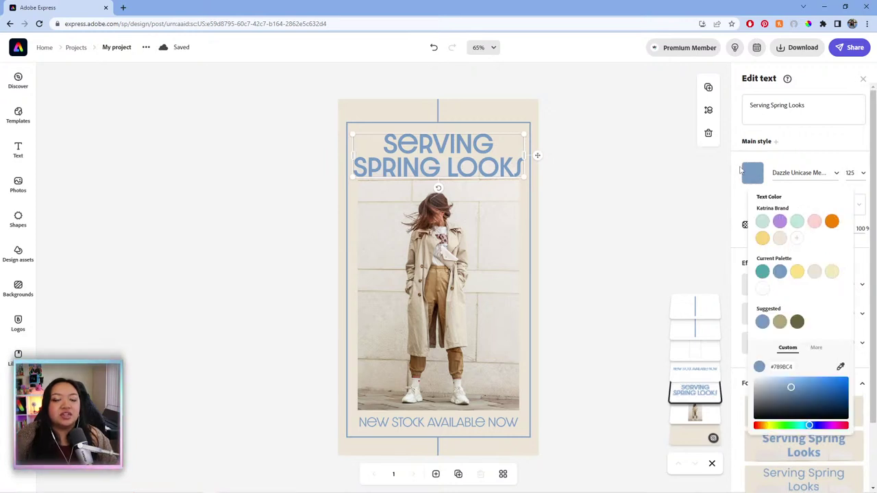
pyautogui.click(835, 175)
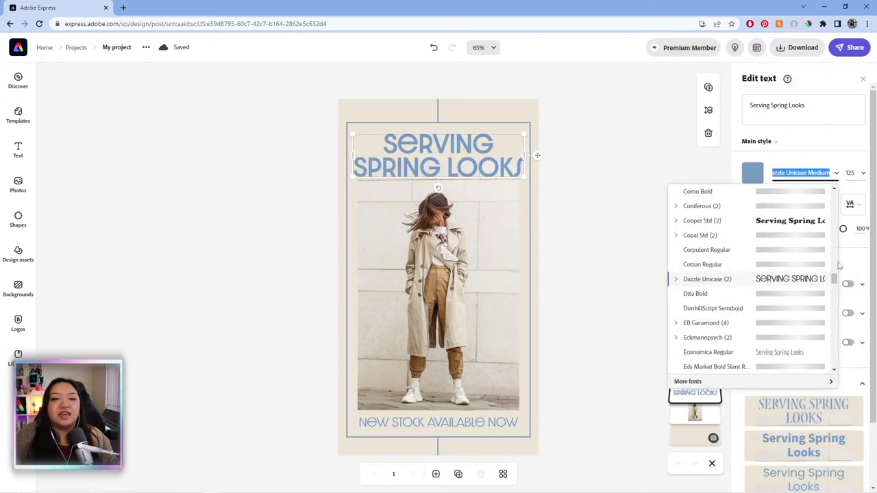
pyautogui.moveTo(833, 279); pyautogui.dragTo(832, 195)
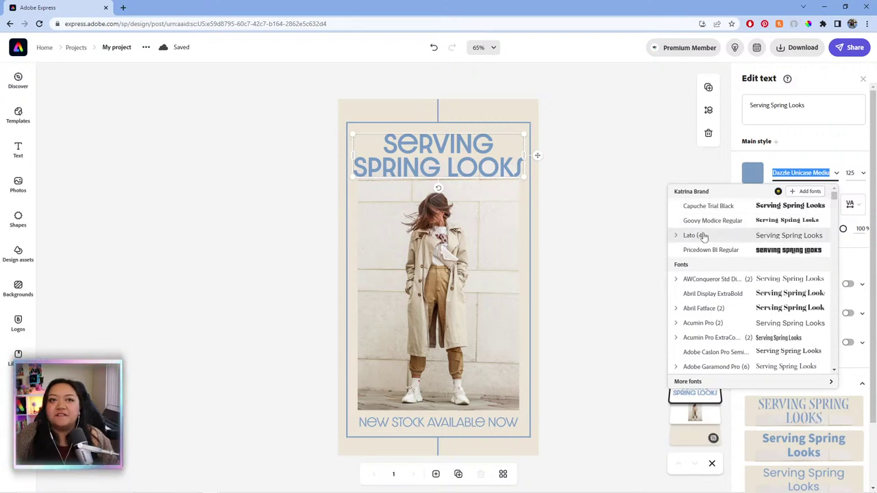
# View the file picker for adding fonts to the brand, dismiss it without uploading, and leave the headline's text settings
pyautogui.click(807, 192)
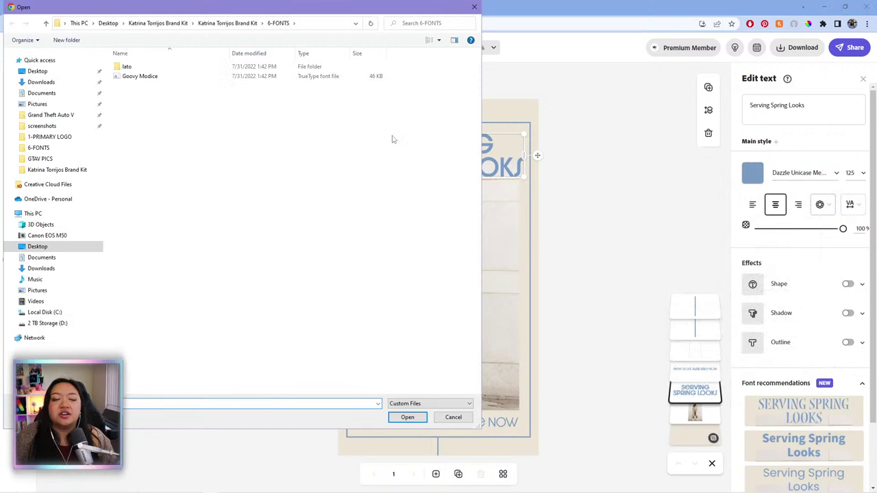
pyautogui.click(475, 8)
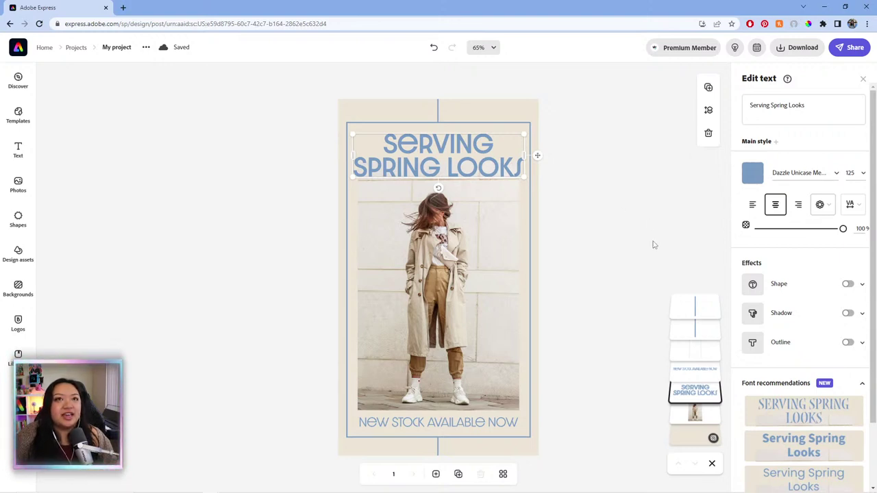
pyautogui.click(864, 79)
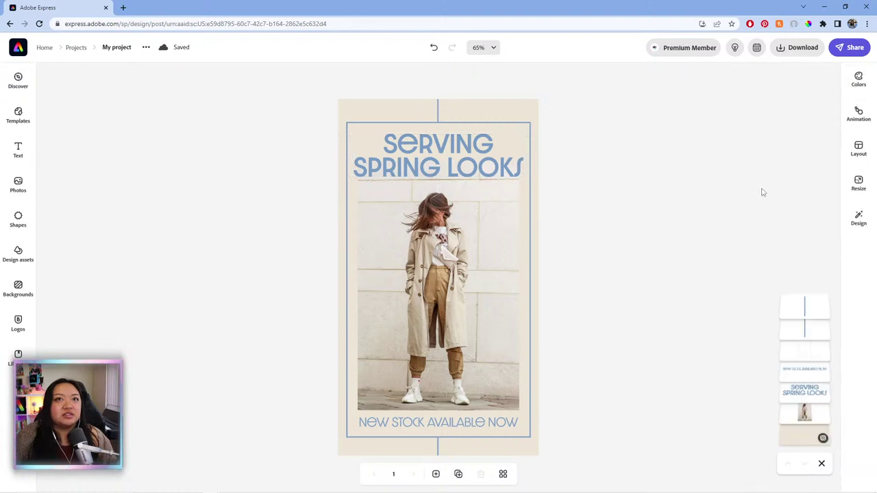
# View the brand color palettes for the whole design and the option to apply the brand, without choosing any
pyautogui.click(859, 86)
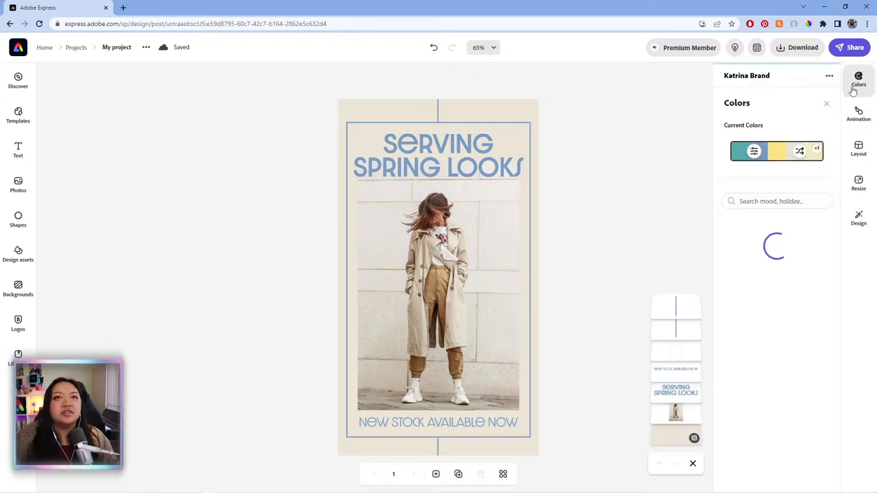
pyautogui.click(859, 85)
pyautogui.click(859, 86)
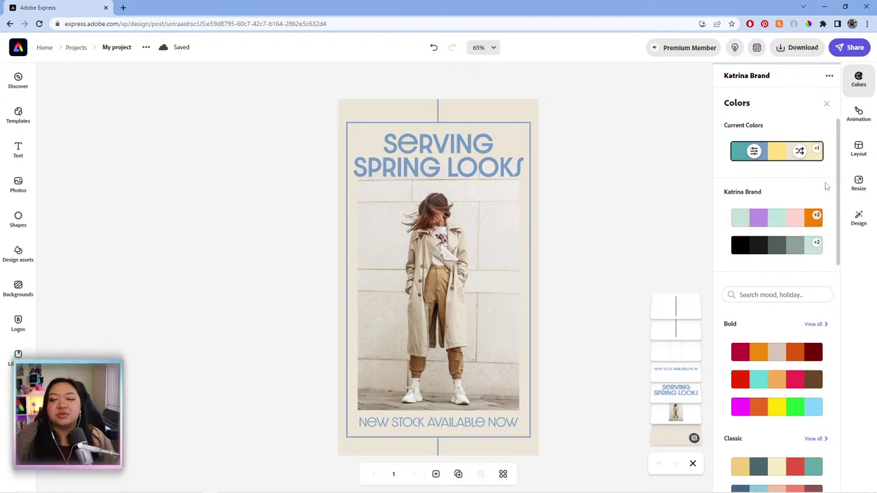
pyautogui.click(861, 220)
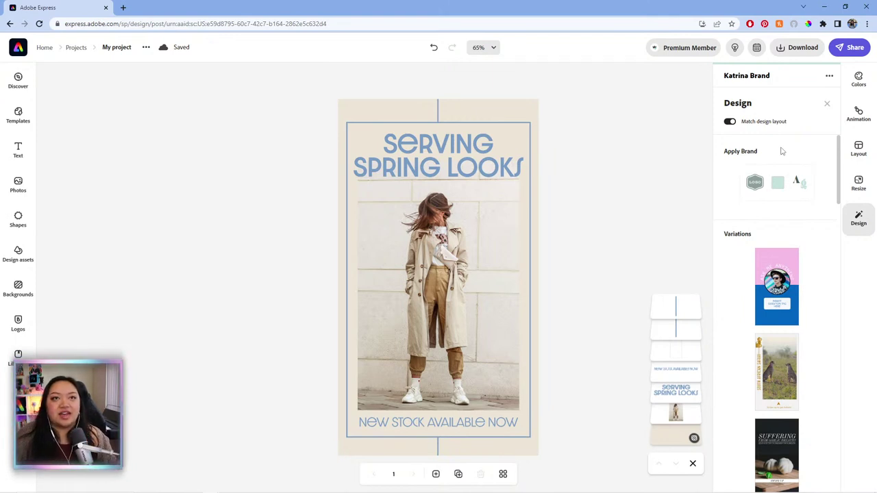
pyautogui.click(663, 208)
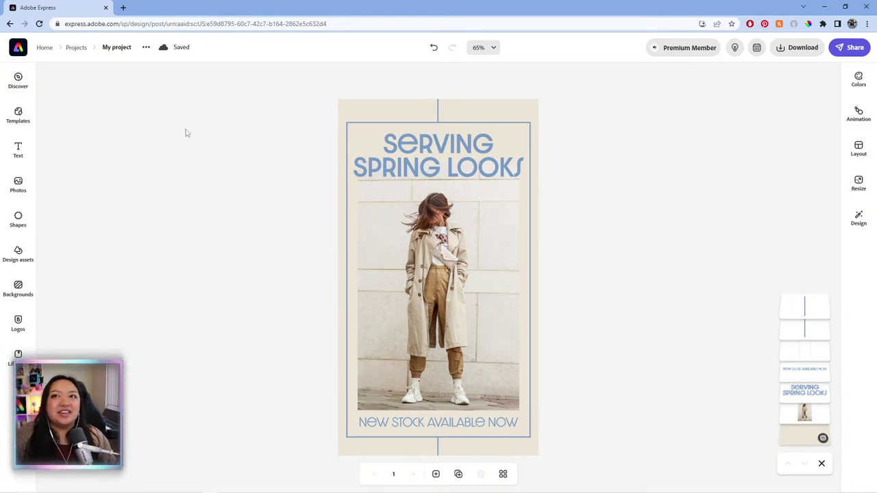
# Duplicate the design as a second page and view the original page for comparison
pyautogui.click(422, 164)
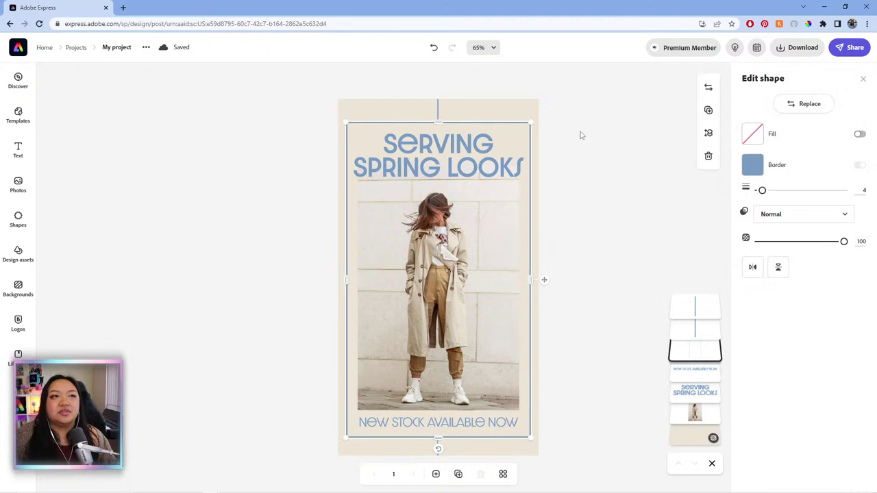
pyautogui.click(560, 198)
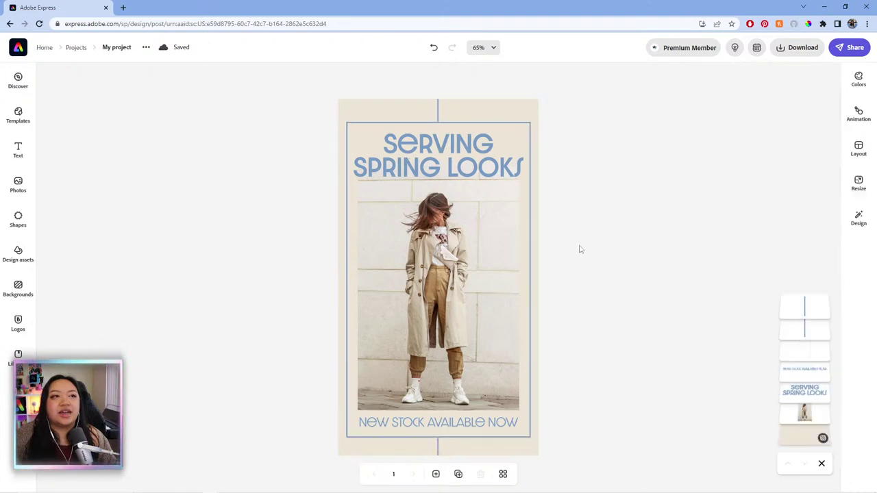
pyautogui.click(460, 475)
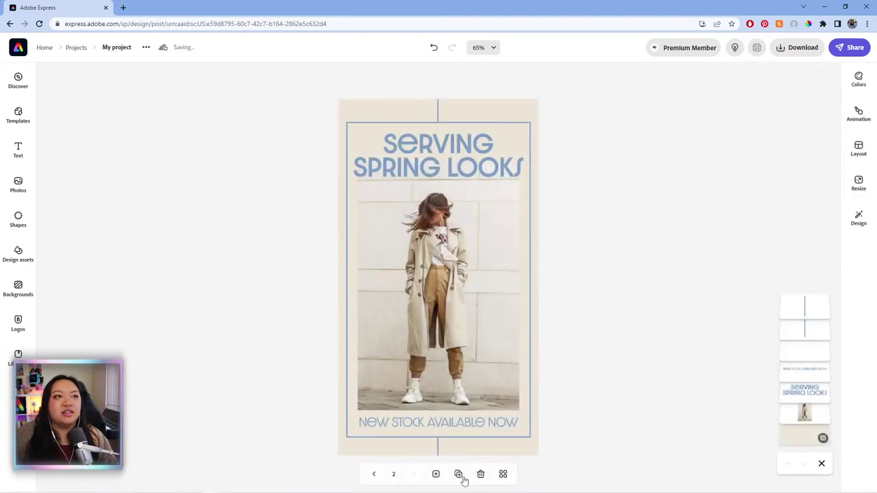
pyautogui.click(374, 473)
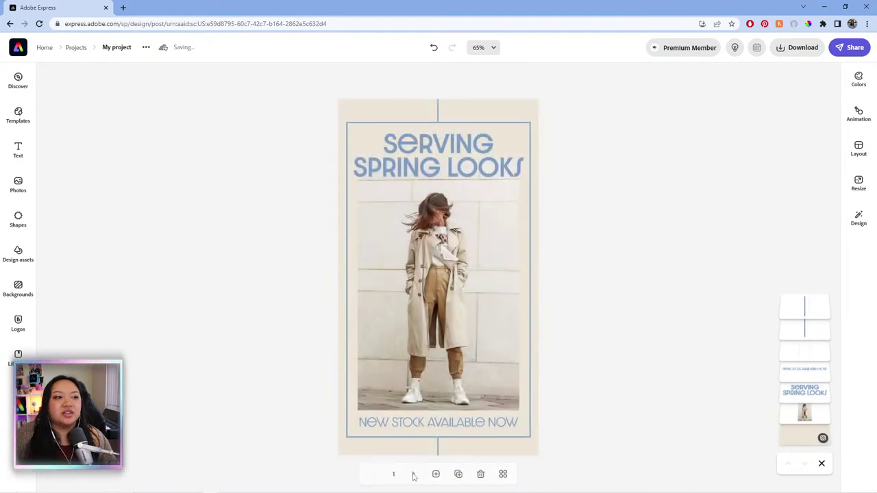
# On page 2, set the "Serving Spring Looks" headline to the brand font Goovy Modice Regular and the brand purple #B891E3
pyautogui.click(478, 156)
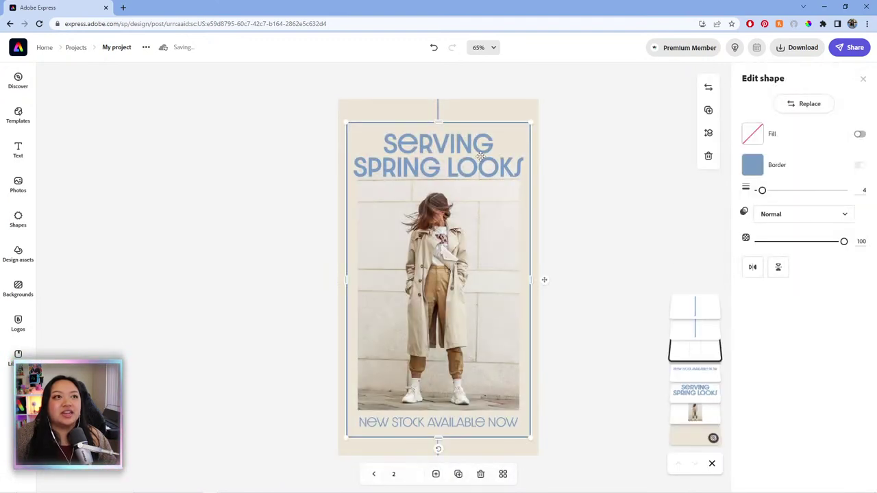
pyautogui.click(690, 397)
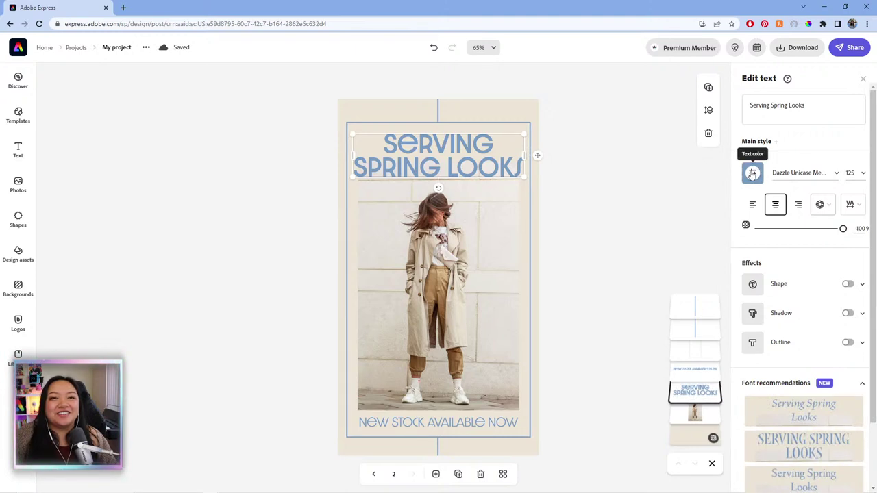
pyautogui.click(753, 172)
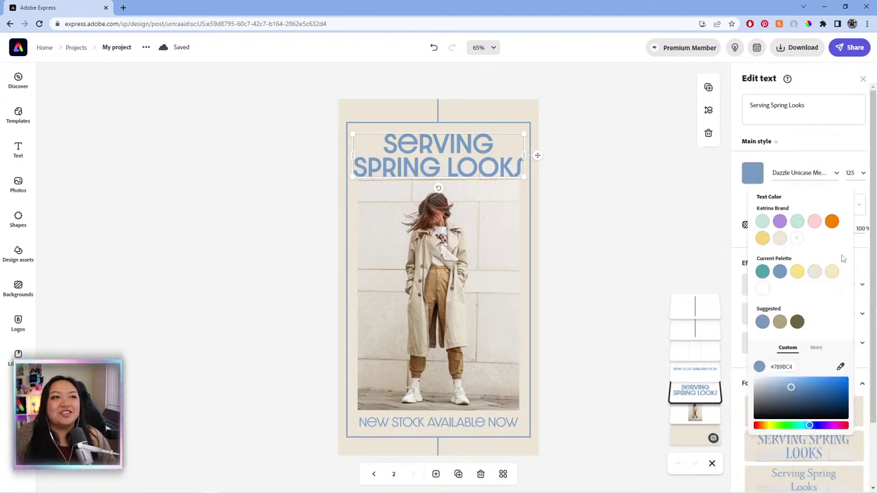
pyautogui.click(801, 174)
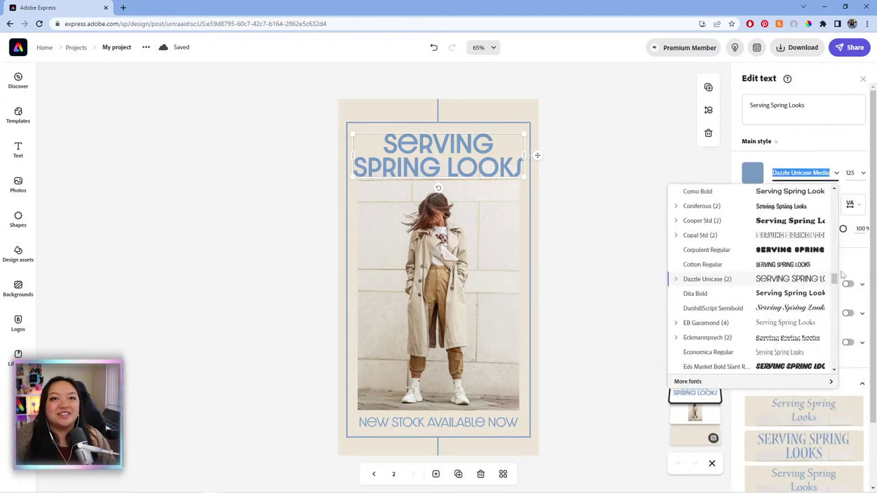
pyautogui.moveTo(834, 277); pyautogui.dragTo(833, 200)
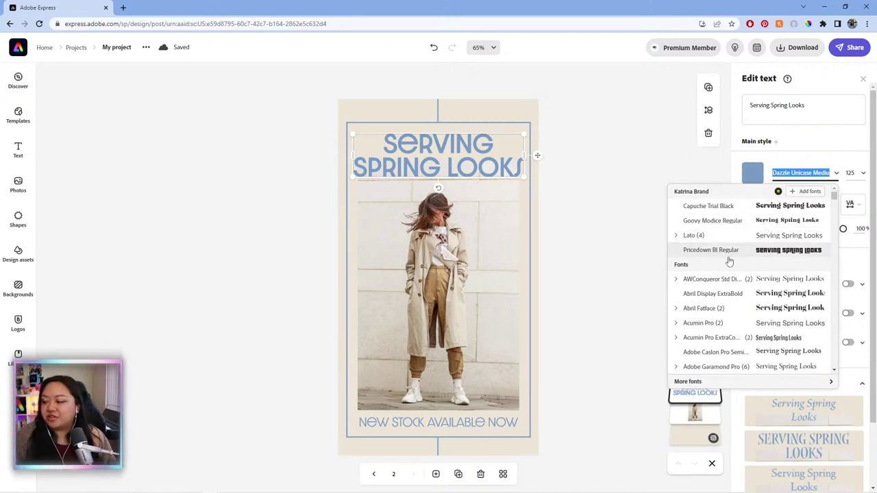
pyautogui.click(695, 220)
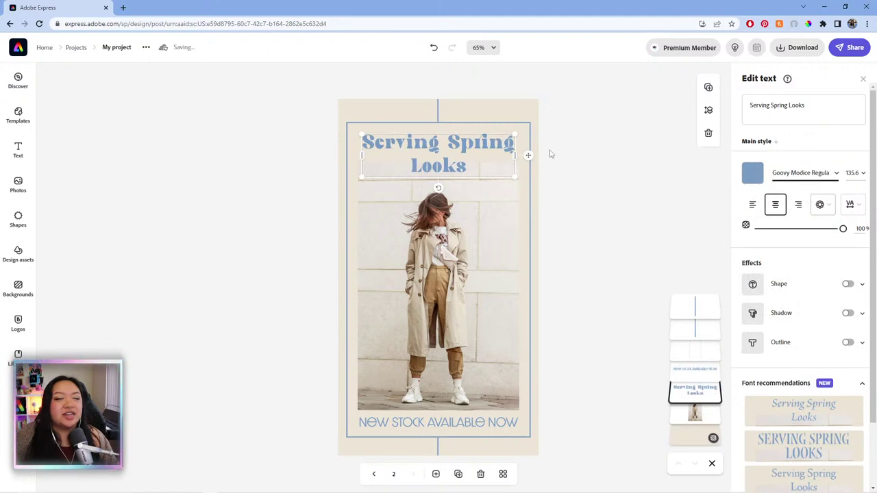
pyautogui.moveTo(555, 156); pyautogui.dragTo(519, 149)
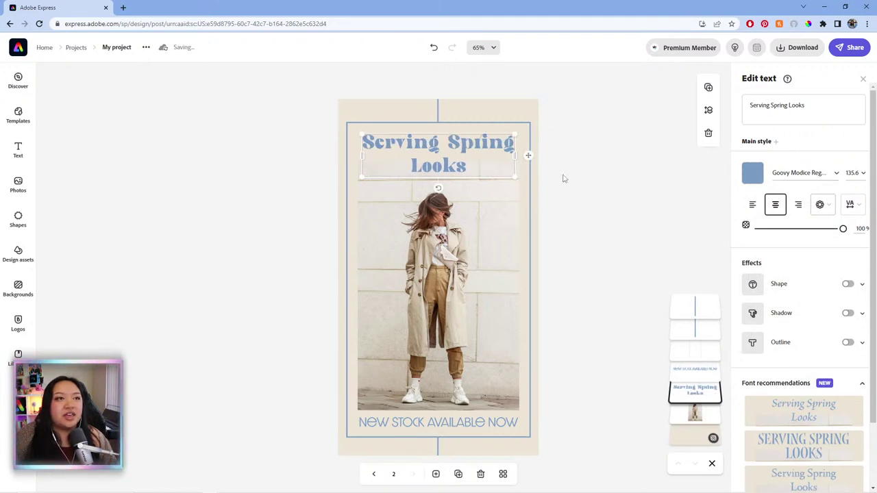
pyautogui.click(752, 174)
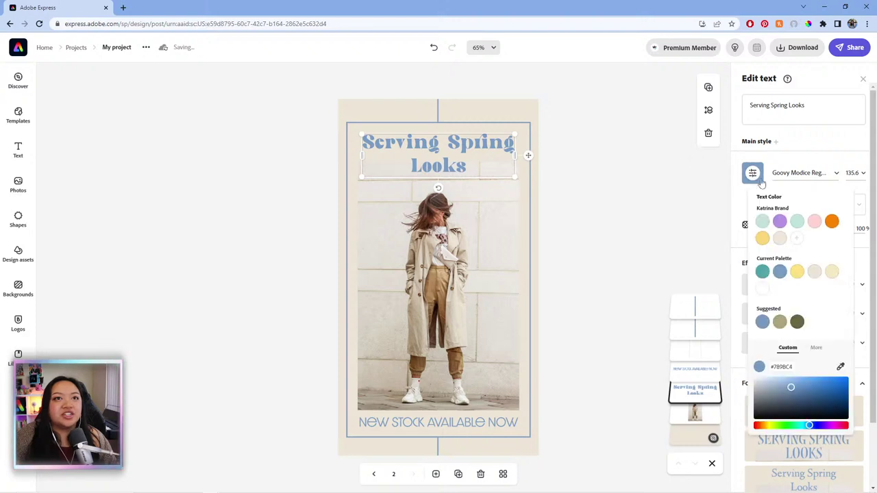
pyautogui.click(780, 221)
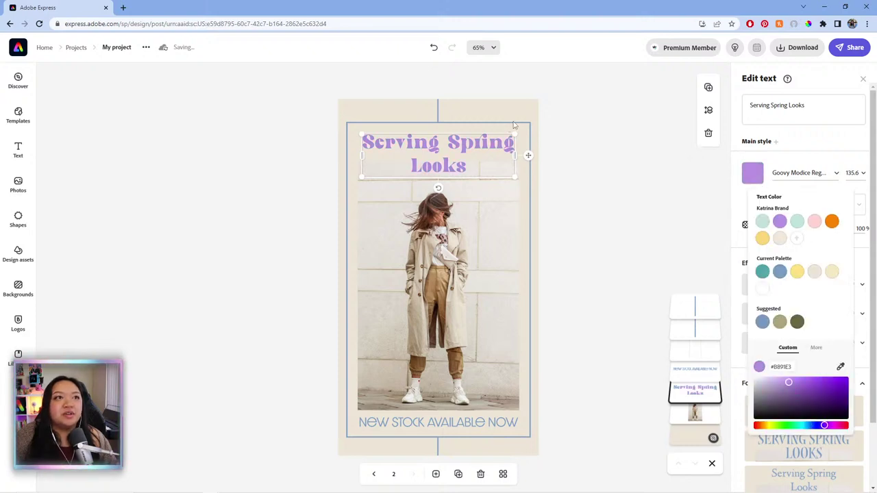
# Recolor the frame's border and the upper vertical line with the brand purple #B891E3
pyautogui.click(514, 124)
pyautogui.click(513, 124)
pyautogui.click(752, 165)
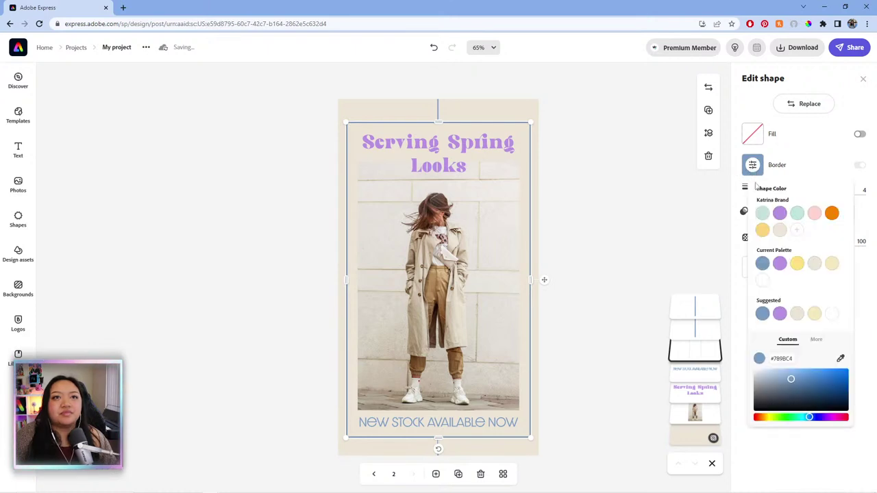
pyautogui.click(780, 213)
pyautogui.click(438, 108)
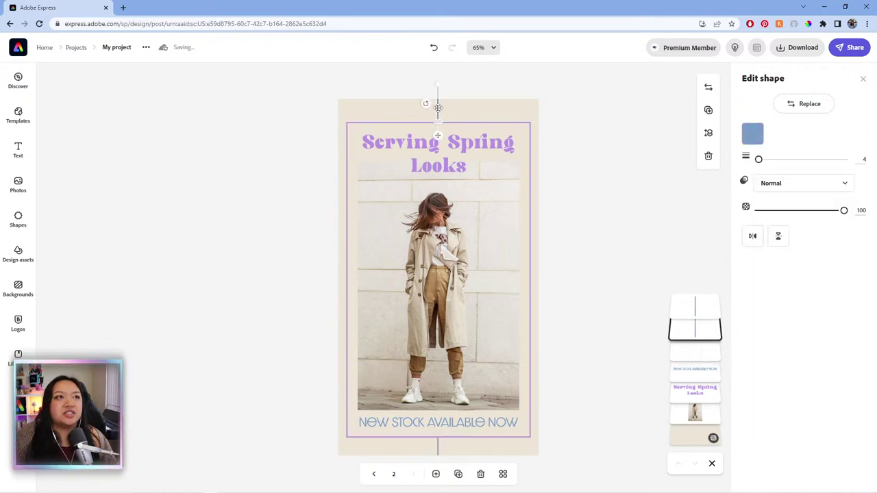
pyautogui.click(752, 134)
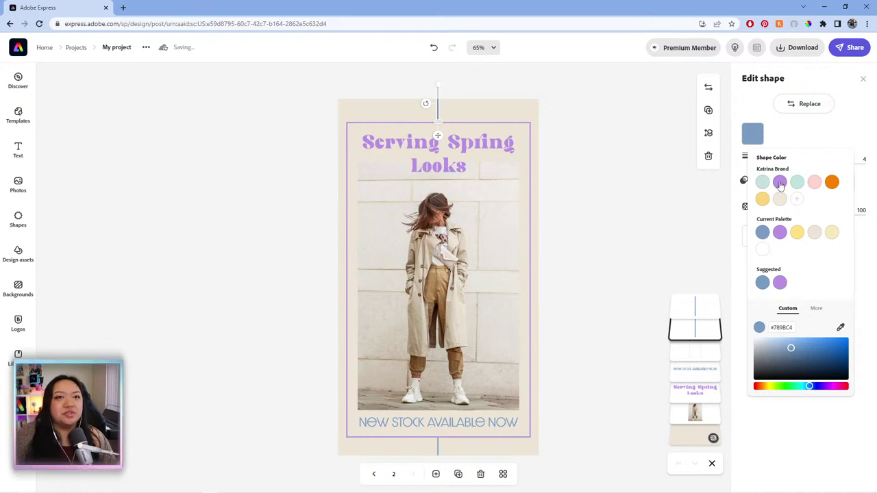
pyautogui.click(779, 183)
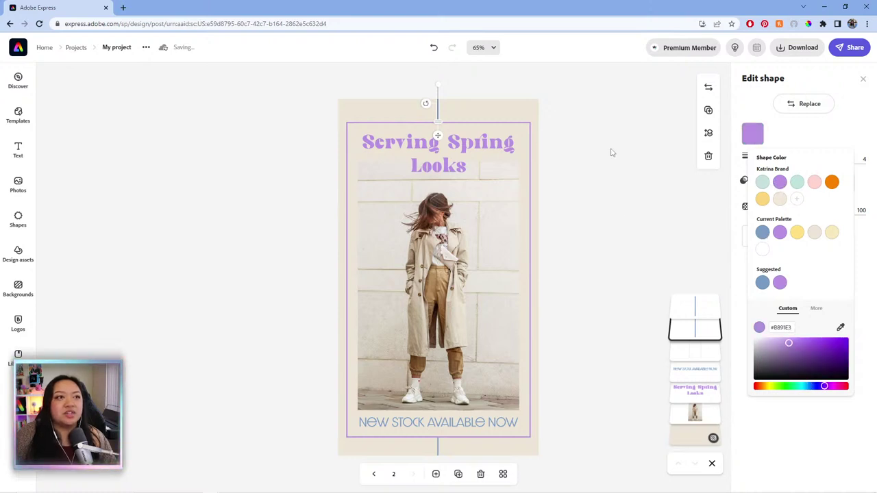
# Set the "New Stock Available Now" text to the brand font Lato Bold
pyautogui.click(456, 433)
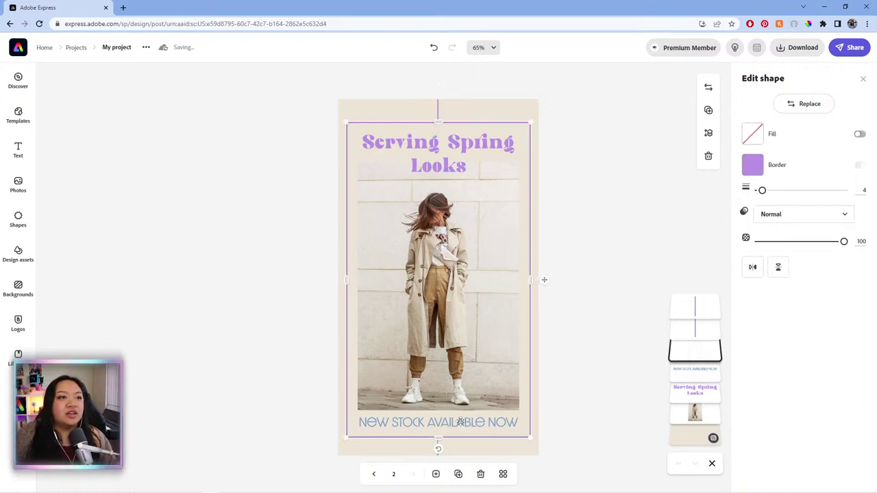
pyautogui.click(688, 378)
pyautogui.click(692, 396)
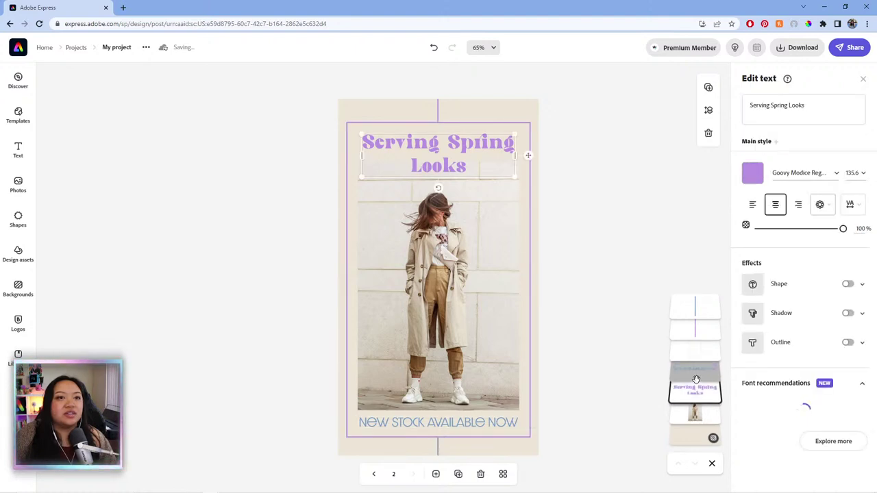
pyautogui.click(695, 379)
pyautogui.click(798, 174)
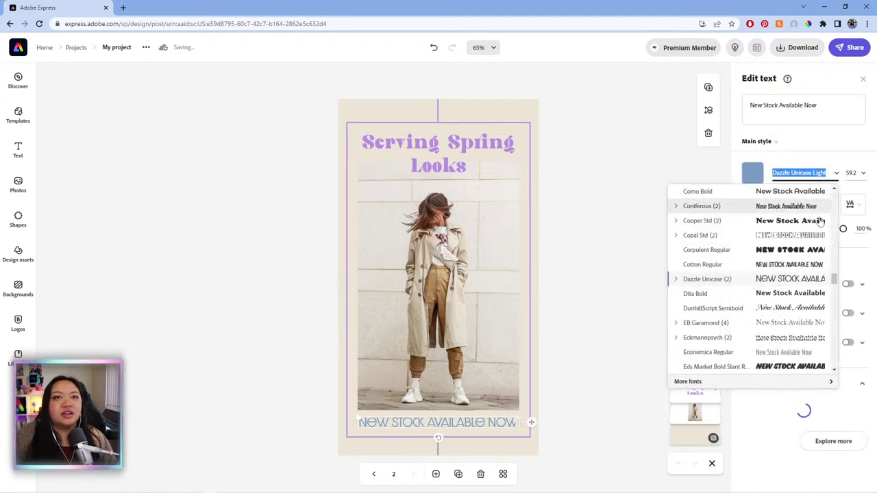
pyautogui.moveTo(835, 279); pyautogui.dragTo(834, 195)
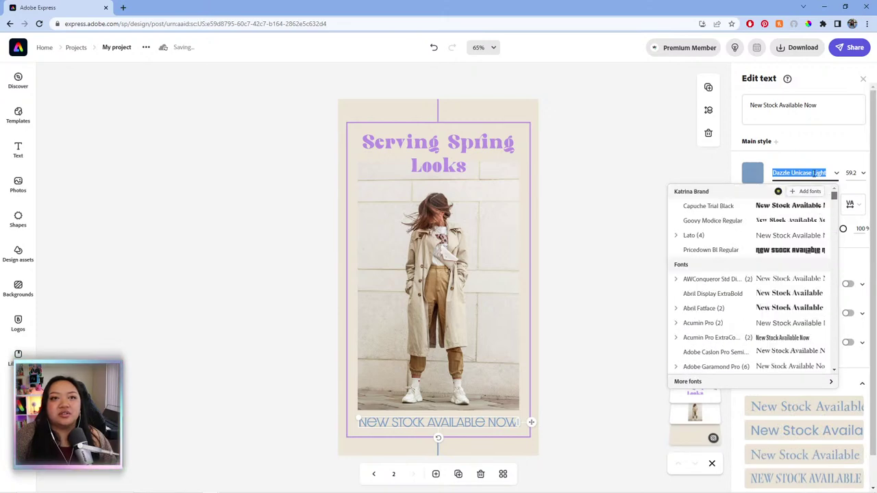
pyautogui.click(675, 235)
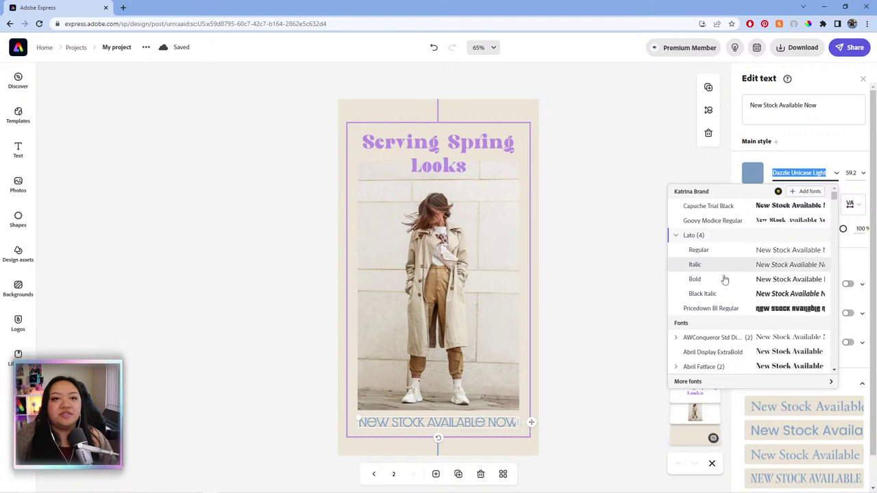
pyautogui.click(697, 277)
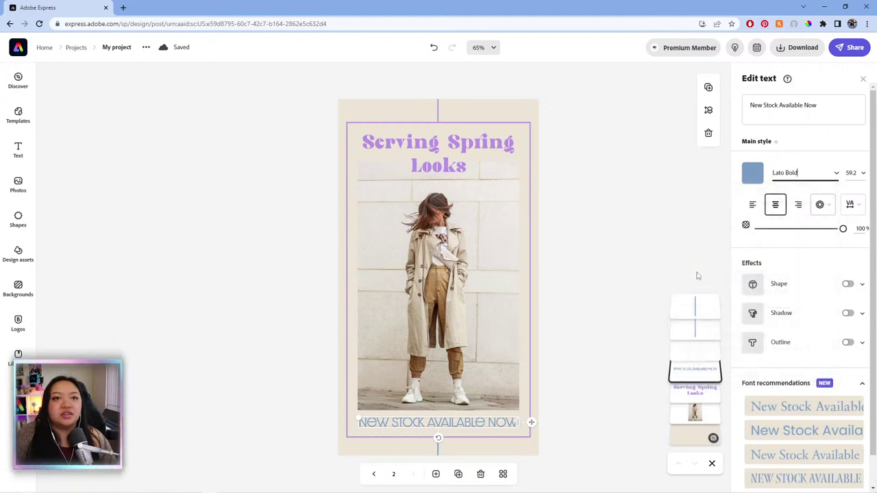
pyautogui.click(614, 302)
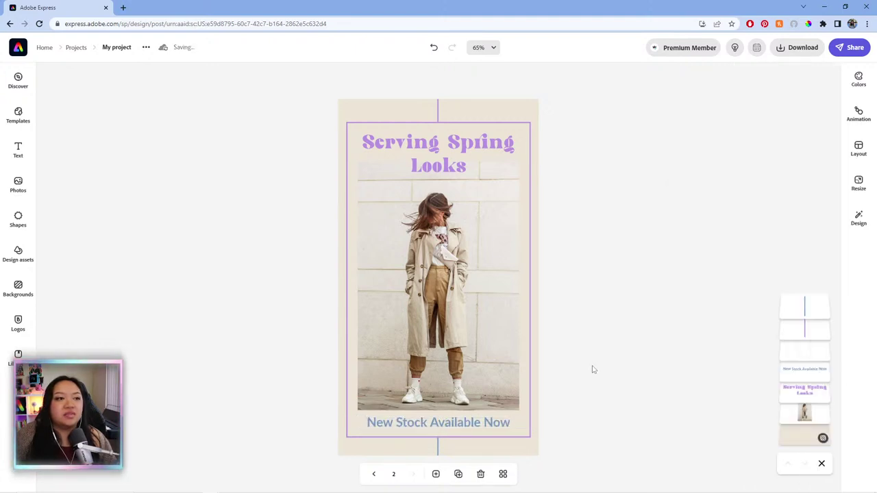
# Recolor the "New Stock Available Now" text with the brand purple #B891E3
pyautogui.click(452, 426)
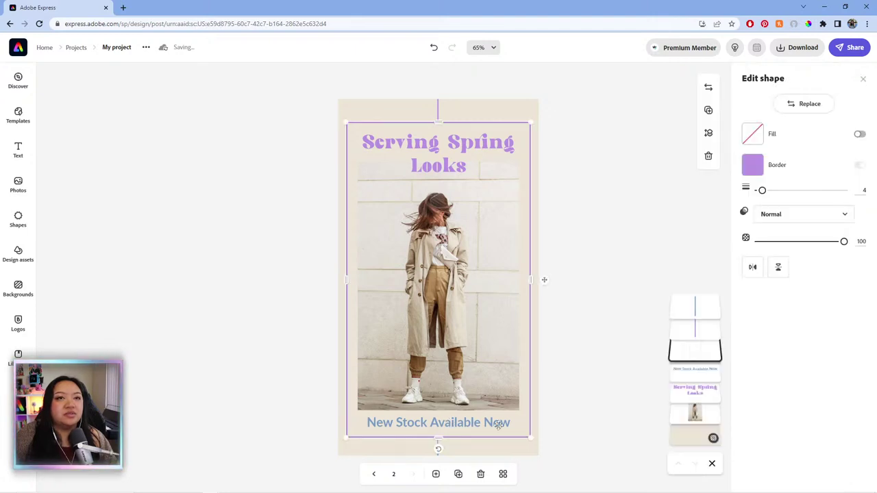
pyautogui.click(701, 374)
pyautogui.click(752, 173)
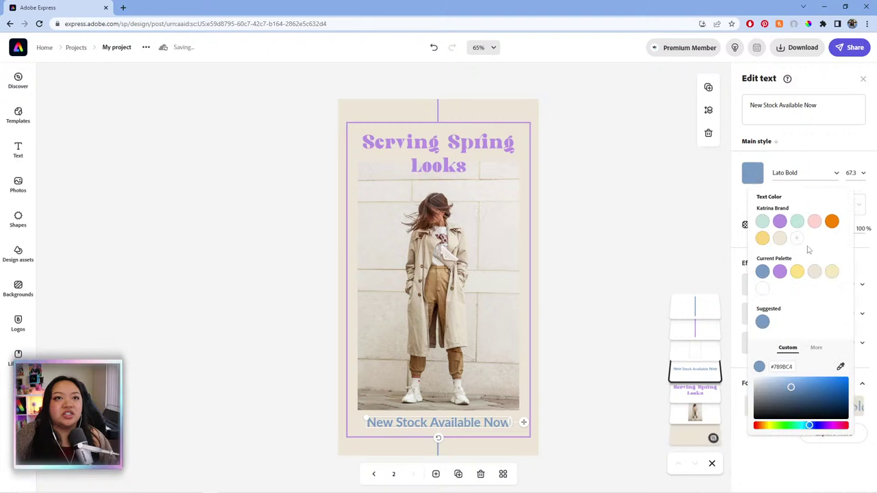
pyautogui.click(780, 221)
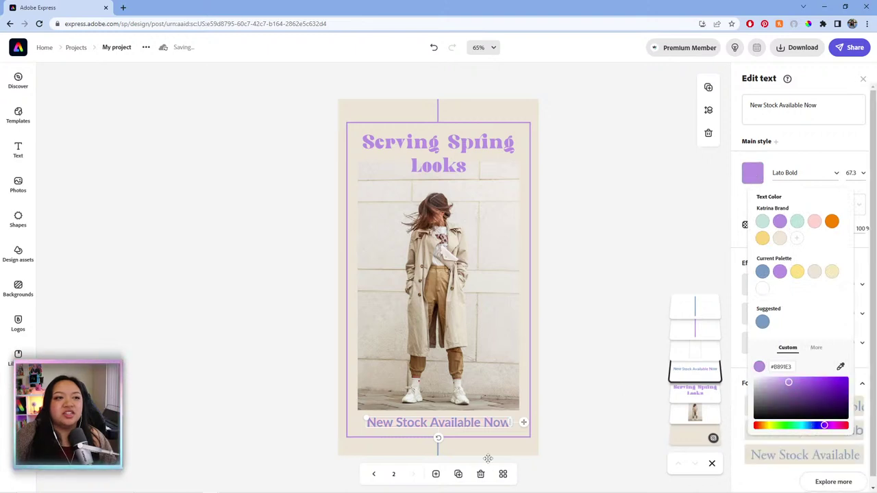
# Recolor the lower vertical line below the frame with the brand purple #B891E3
pyautogui.click(437, 450)
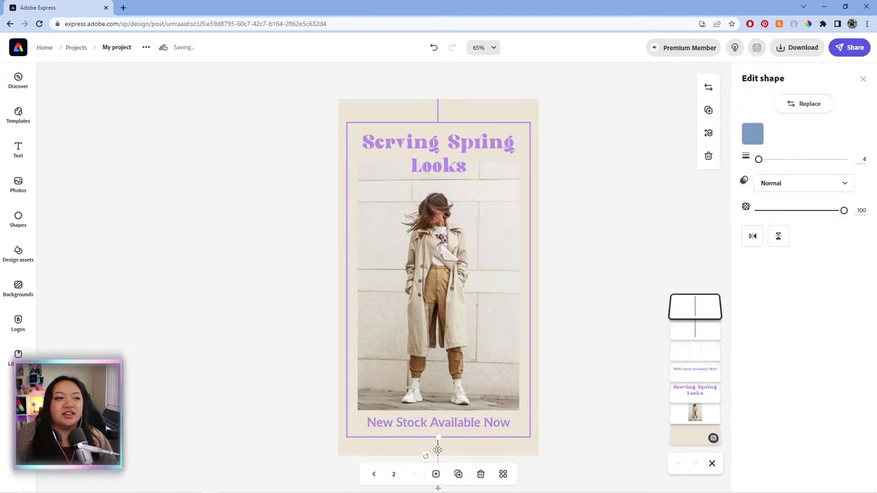
pyautogui.click(752, 135)
pyautogui.click(778, 183)
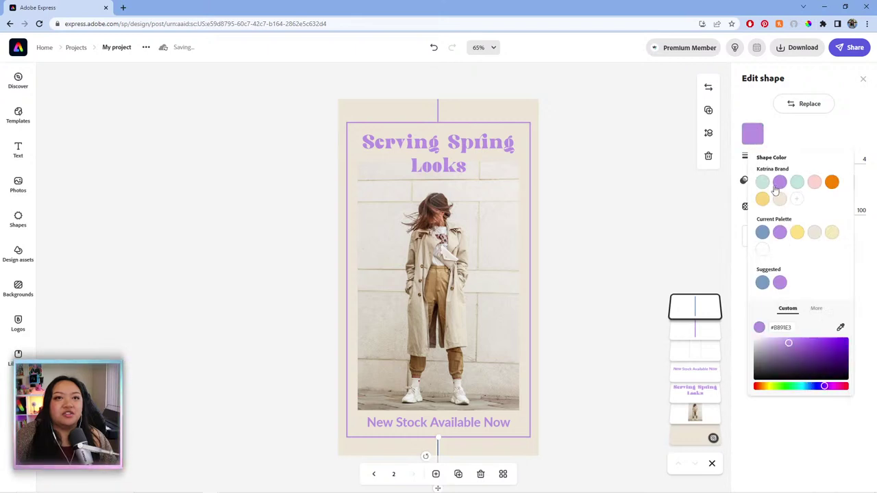
pyautogui.click(603, 270)
# Change the page background to the brand mint green #BFE3DB
pyautogui.click(539, 235)
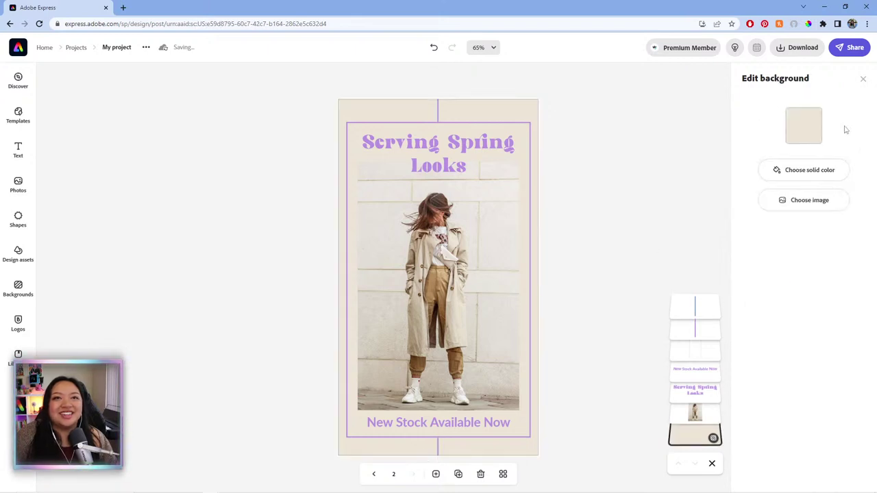
pyautogui.click(803, 126)
pyautogui.click(793, 183)
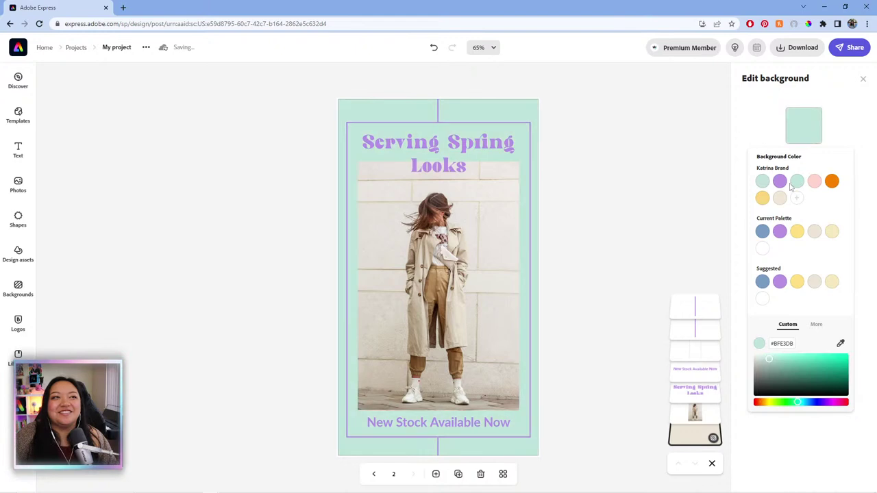
pyautogui.click(642, 166)
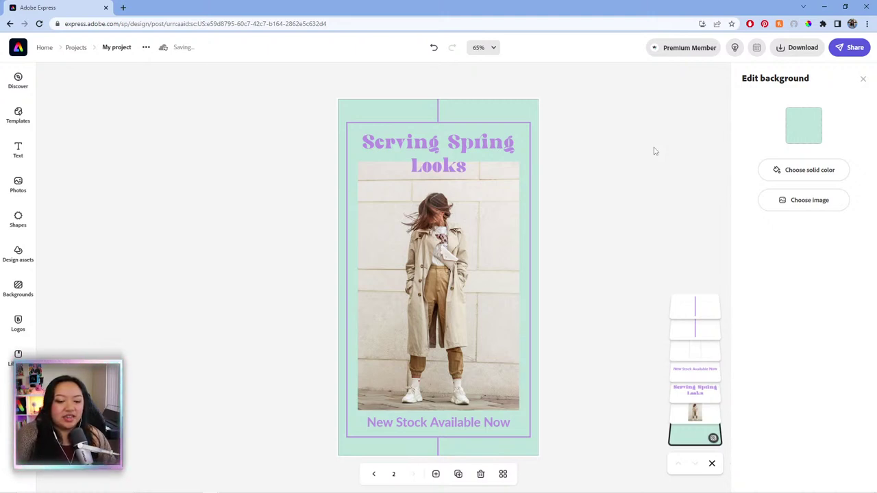
pyautogui.click(536, 104)
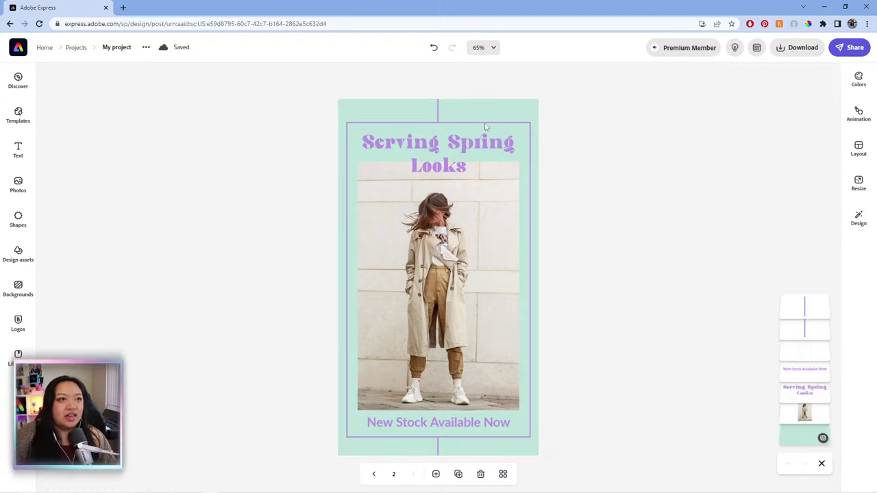
# Move the frame's layer beneath both text layers, directly above the photo
pyautogui.click(439, 139)
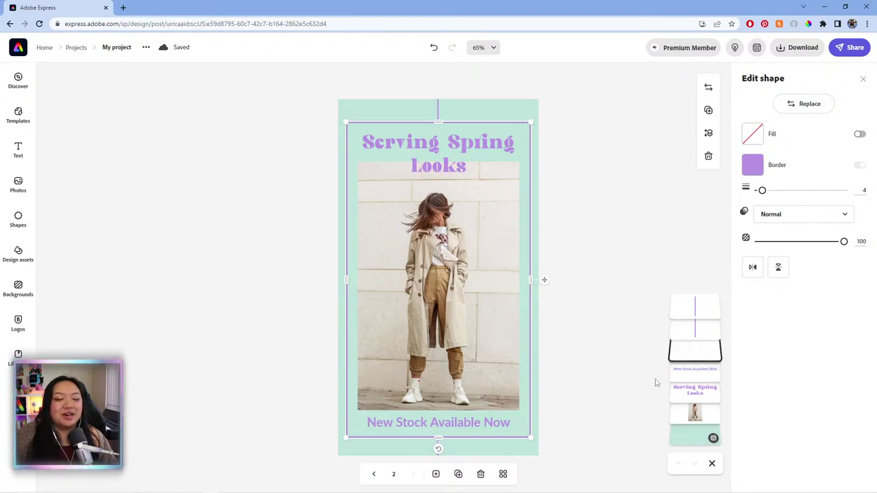
pyautogui.moveTo(691, 352); pyautogui.dragTo(692, 394)
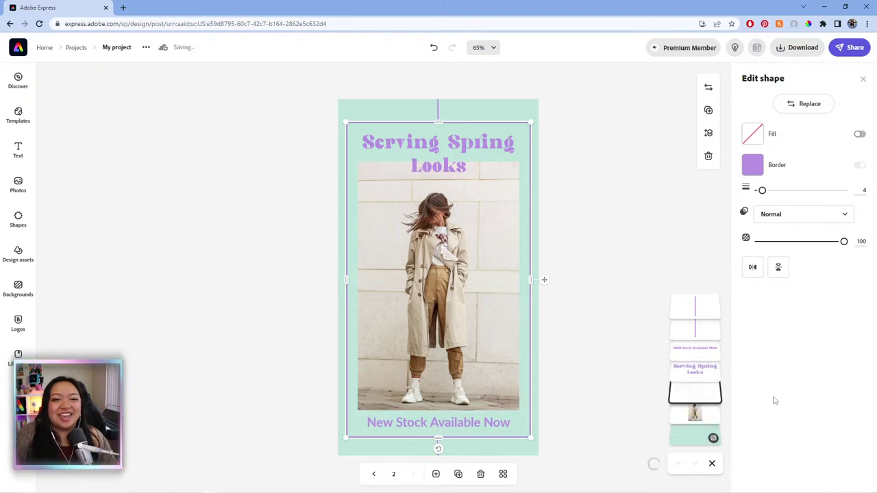
pyautogui.click(595, 339)
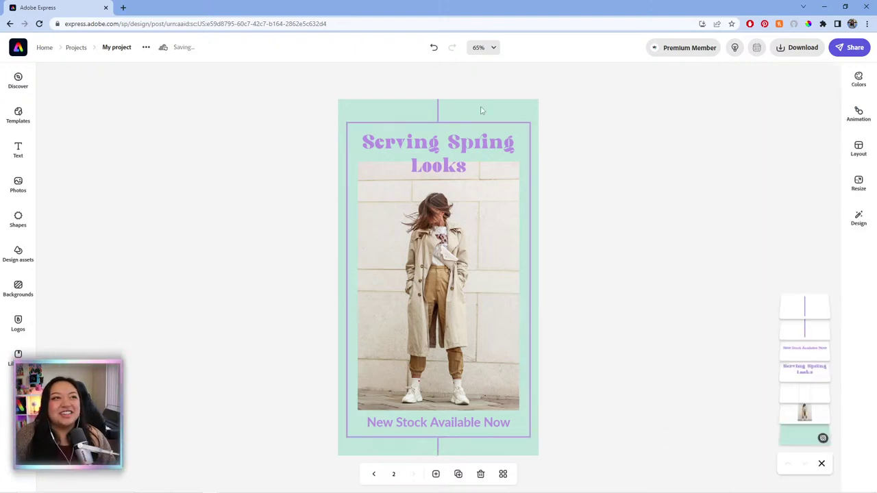
# Resize the headline to about 153.6 so it wraps as "Serving" above "Spring Looks", and nudge it slightly upward
pyautogui.click(477, 136)
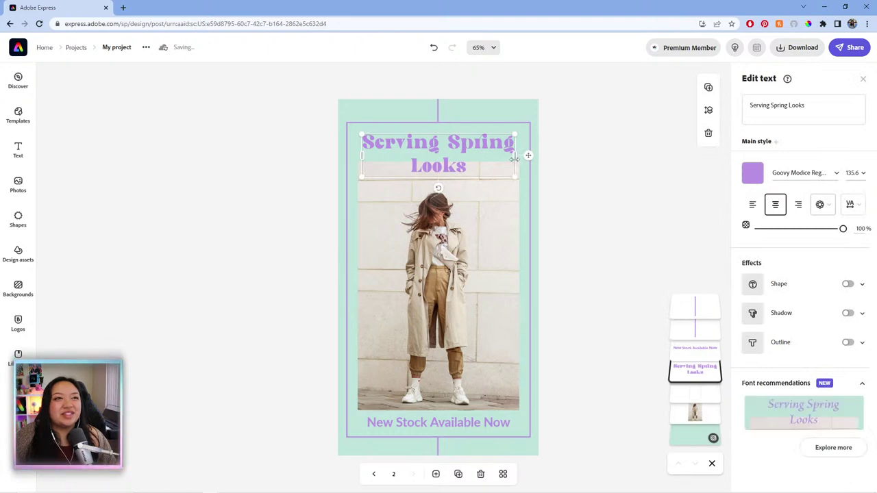
pyautogui.moveTo(566, 159); pyautogui.dragTo(526, 159)
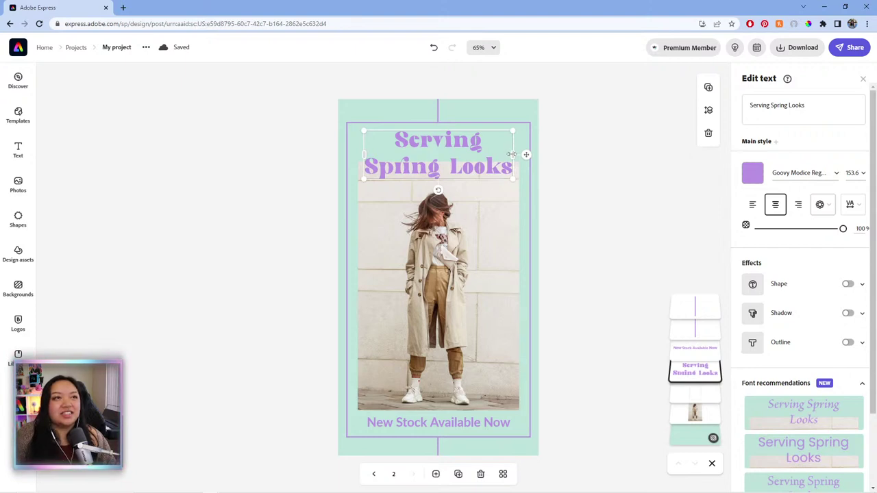
pyautogui.moveTo(487, 130); pyautogui.dragTo(490, 133)
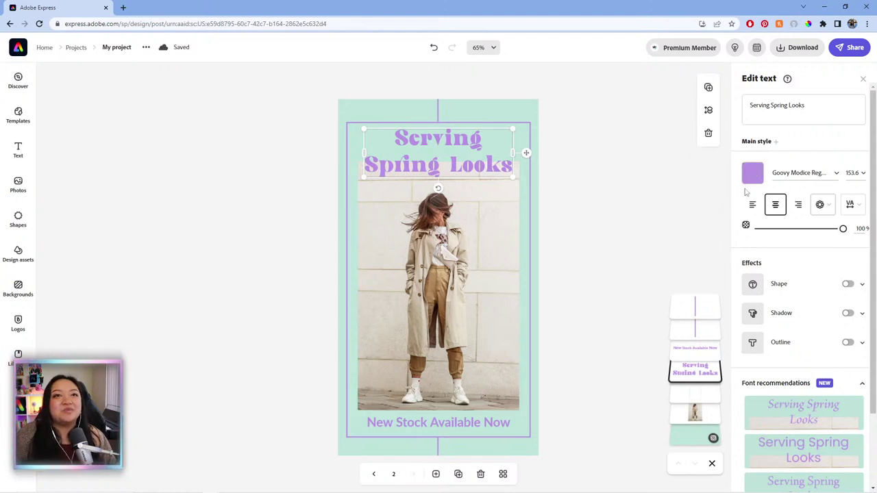
pyautogui.click(838, 174)
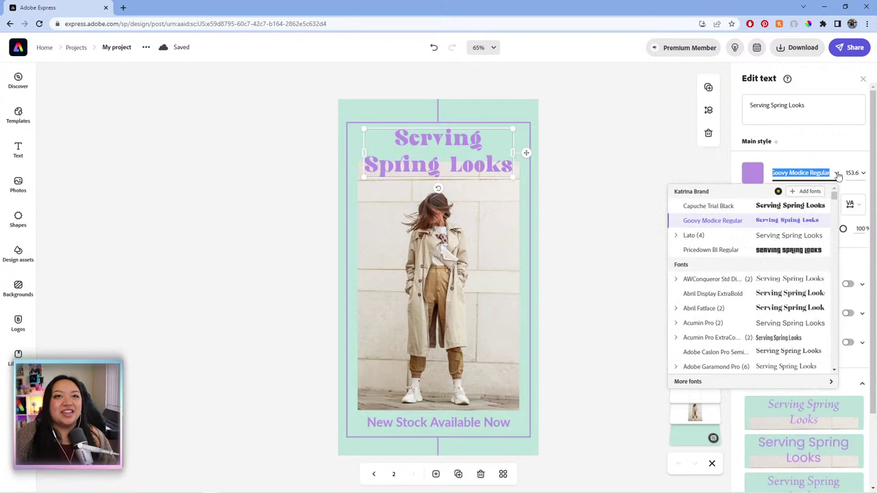
pyautogui.click(837, 175)
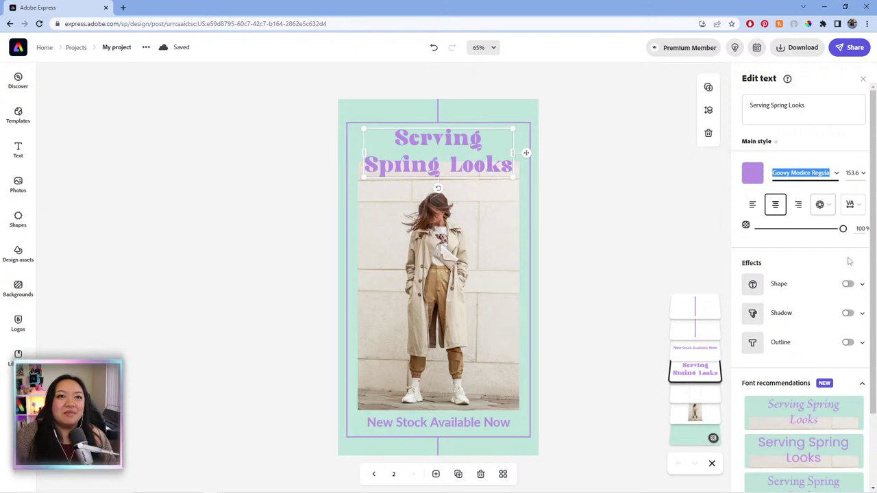
# Turn on the shadow and outline effects for the headline and set the shadow color to dark purple #5A4275
pyautogui.click(847, 313)
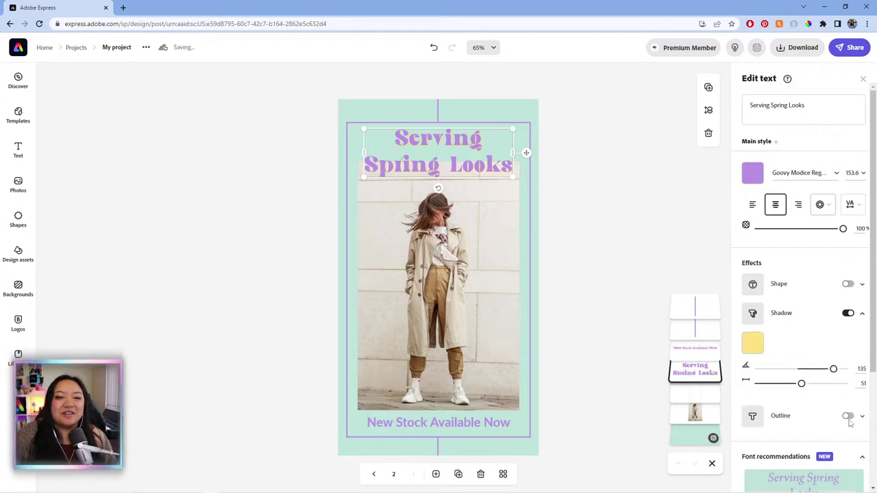
pyautogui.click(848, 417)
pyautogui.click(753, 343)
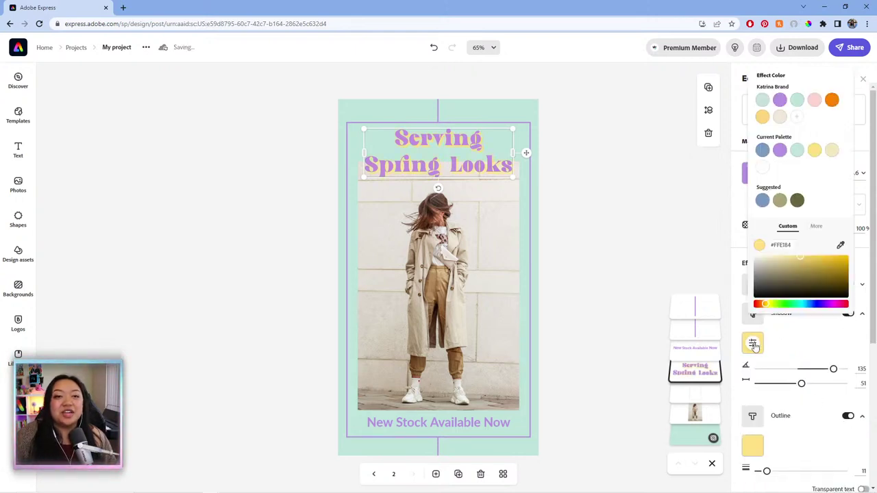
pyautogui.click(760, 275)
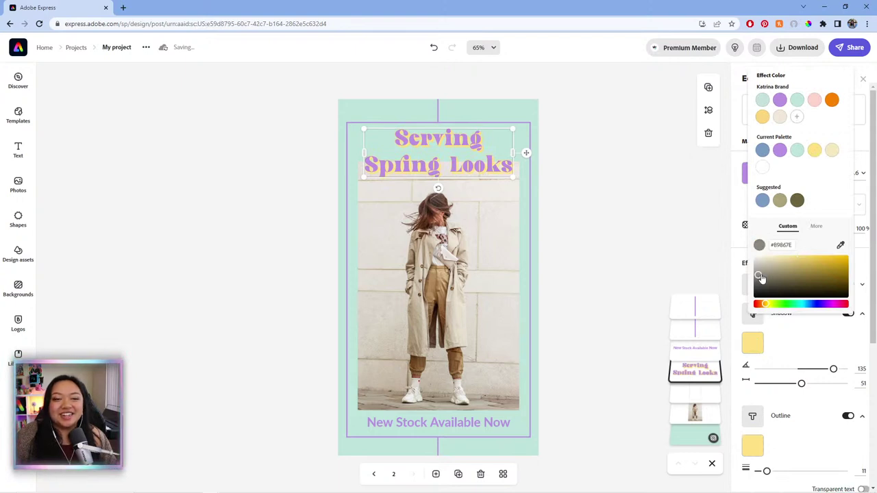
pyautogui.click(780, 101)
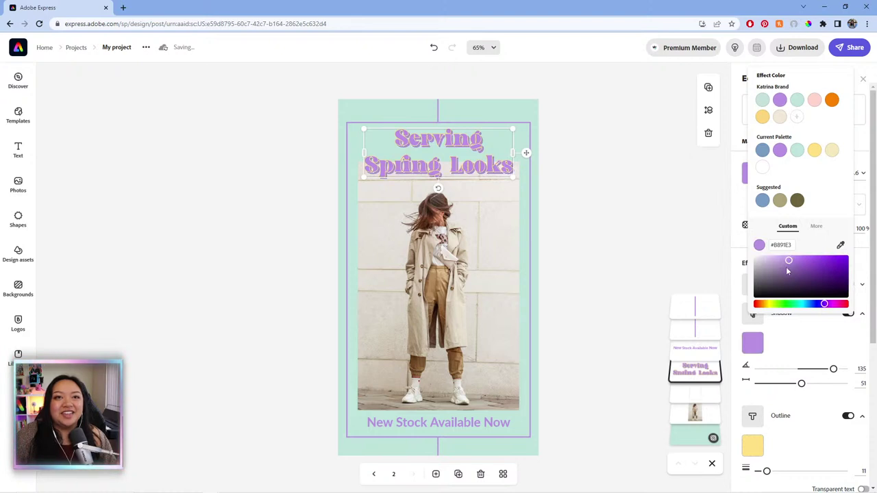
pyautogui.moveTo(788, 271); pyautogui.dragTo(793, 281)
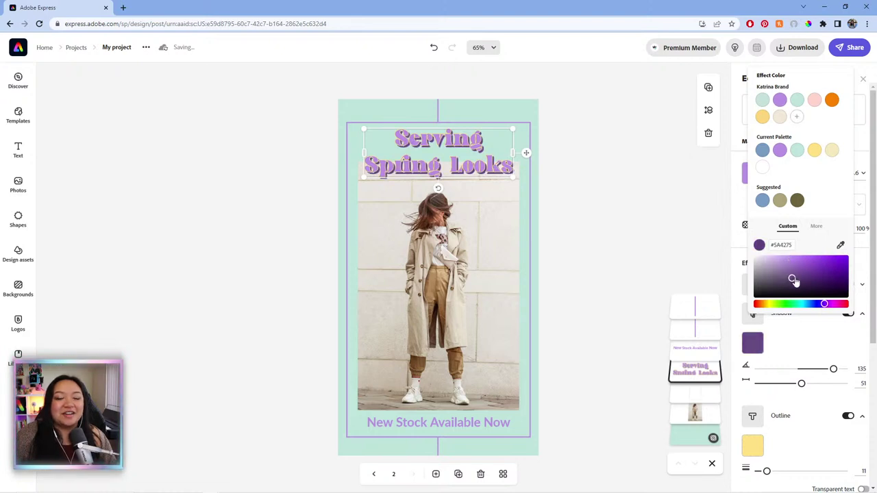
# Set the headline's outline color to the dark purple #5A4275 from the current palette
pyautogui.click(751, 445)
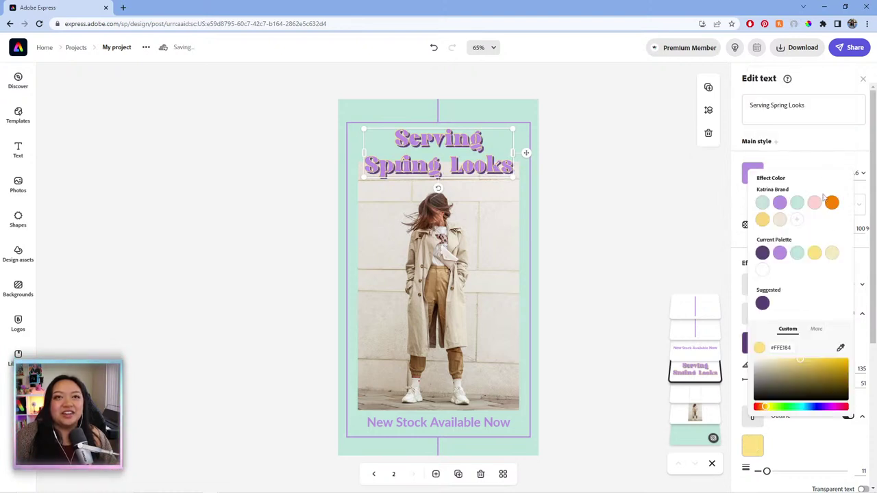
pyautogui.click(761, 254)
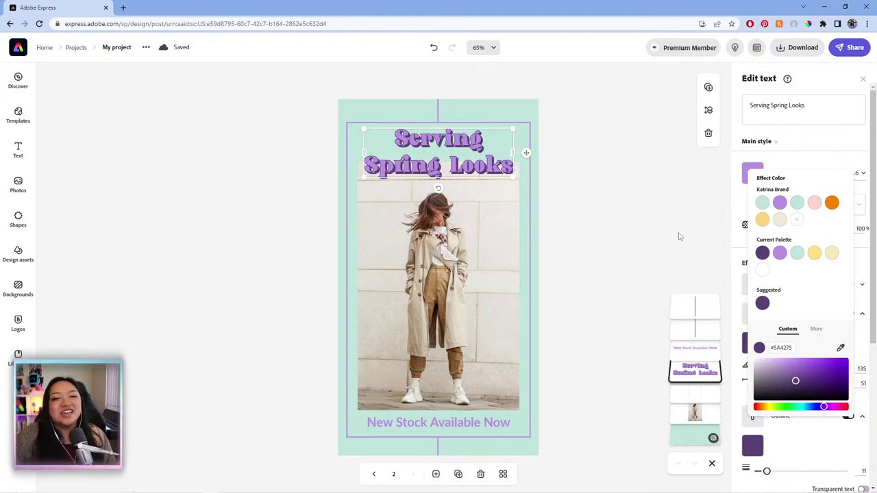
pyautogui.click(601, 239)
pyautogui.click(528, 157)
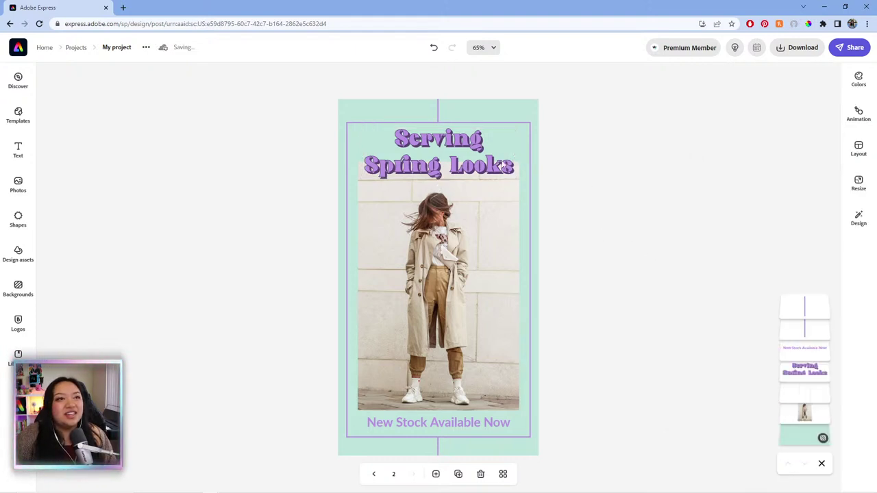
# Reduce the line spacing of the "Serving Spring Looks" headline to 0
pyautogui.click(510, 152)
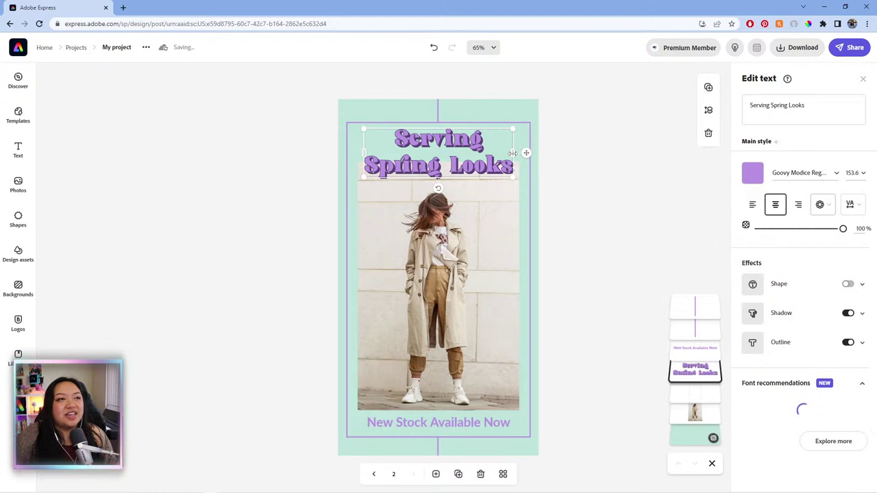
pyautogui.click(849, 207)
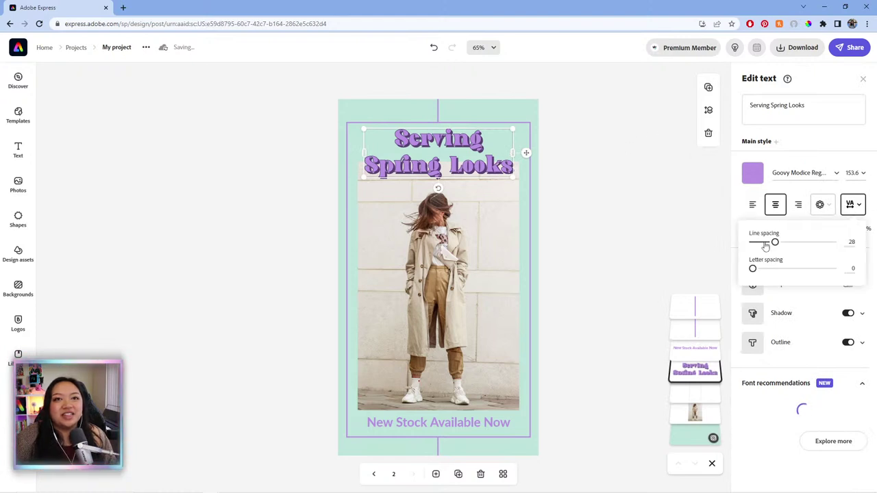
pyautogui.moveTo(775, 242); pyautogui.dragTo(734, 241)
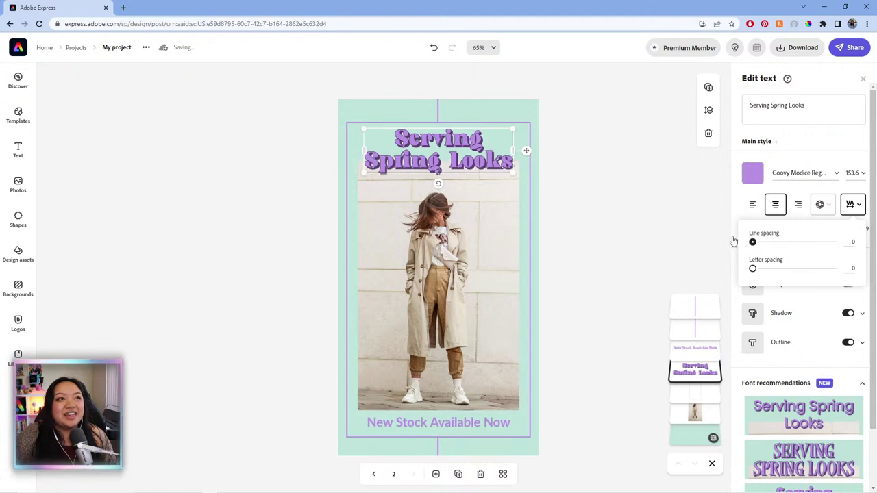
pyautogui.click(634, 202)
pyautogui.click(474, 139)
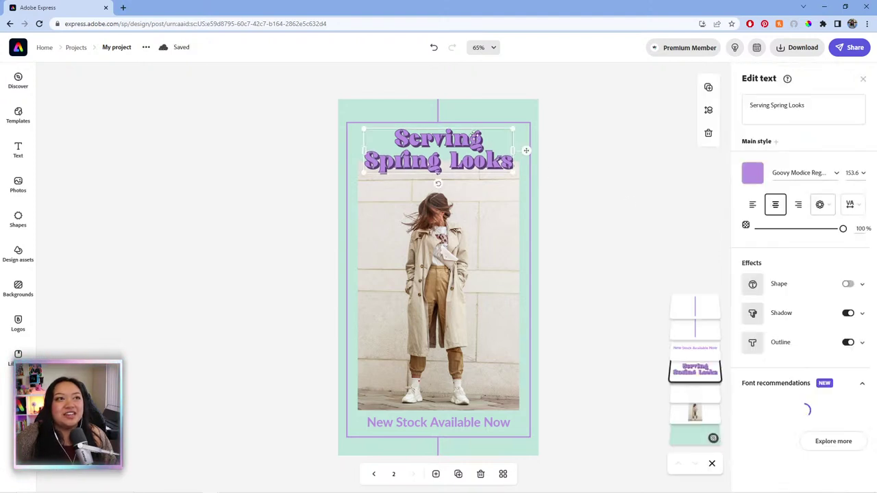
pyautogui.click(606, 182)
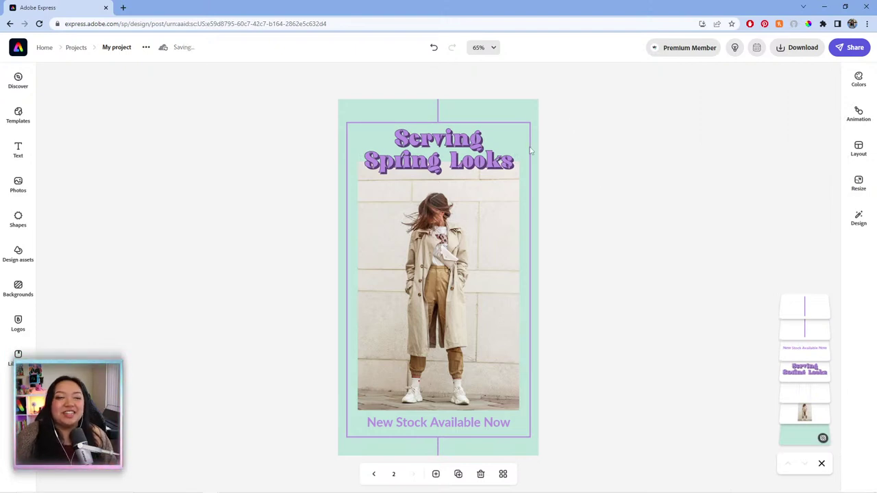
pyautogui.click(457, 139)
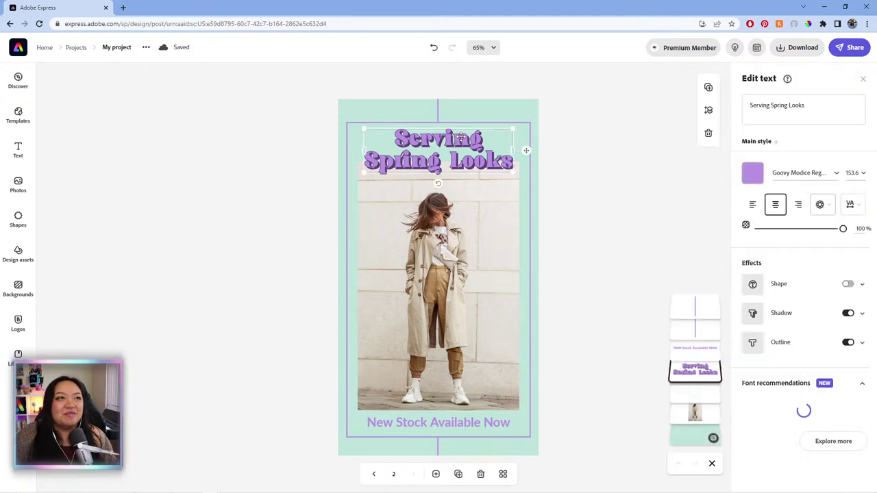
pyautogui.click(582, 149)
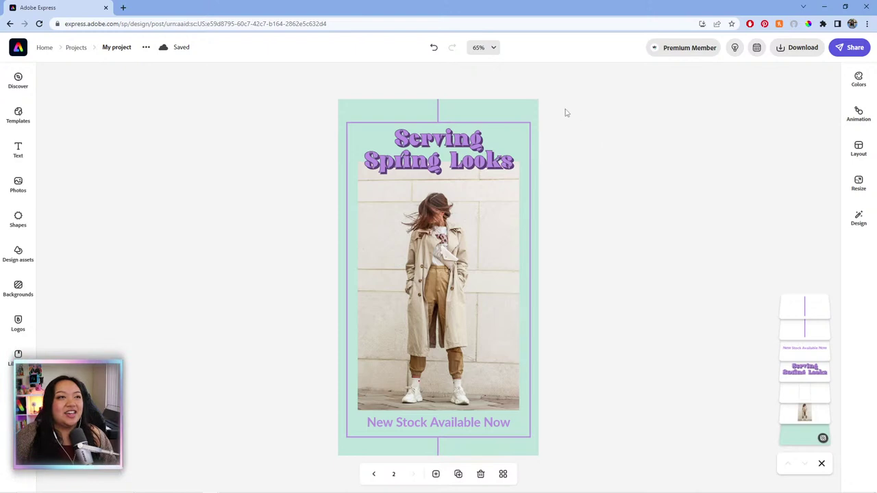
# Try the brand purple #B891E3 as the headline's shadow color and return it to the dark purple #5A4275
pyautogui.click(481, 141)
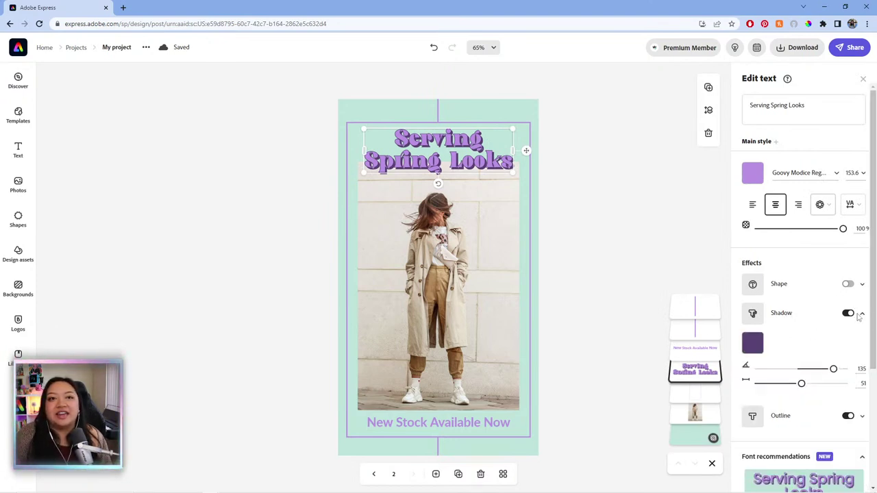
pyautogui.click(752, 342)
pyautogui.click(780, 101)
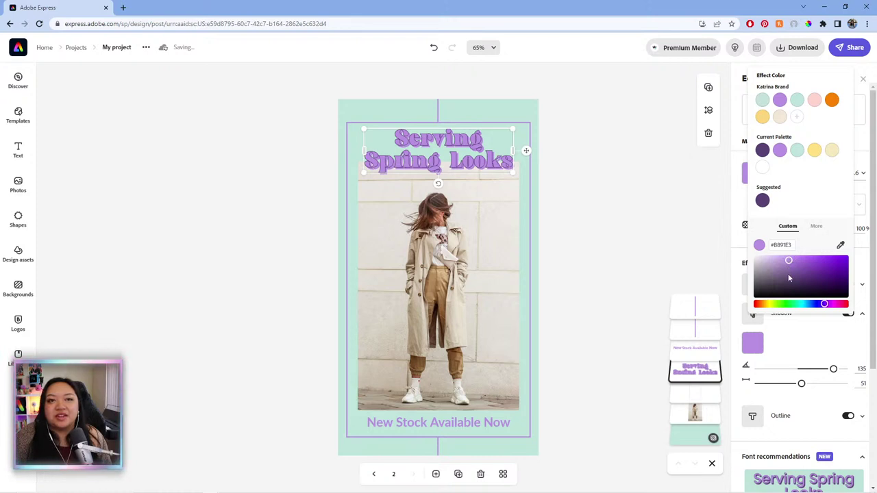
pyautogui.click(764, 152)
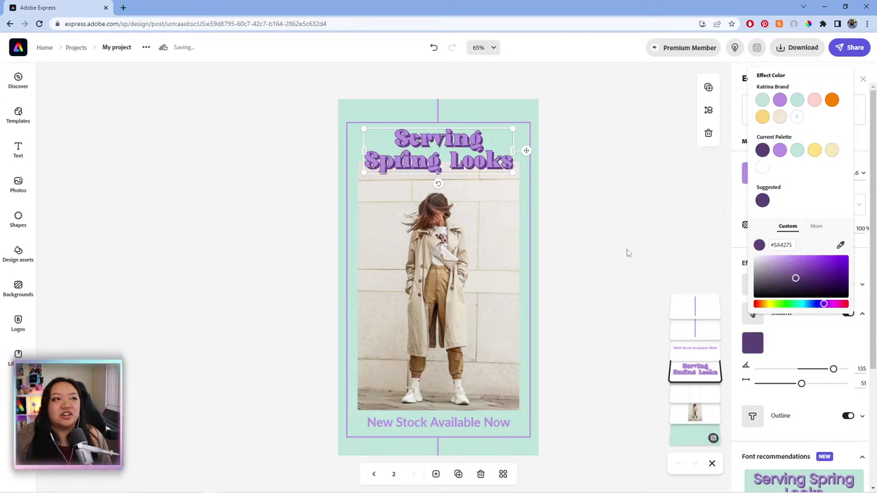
pyautogui.click(639, 207)
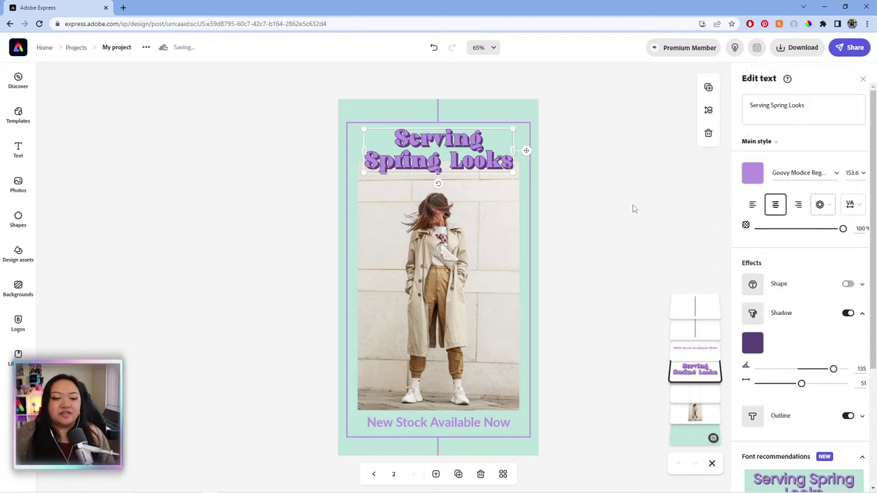
pyautogui.click(638, 215)
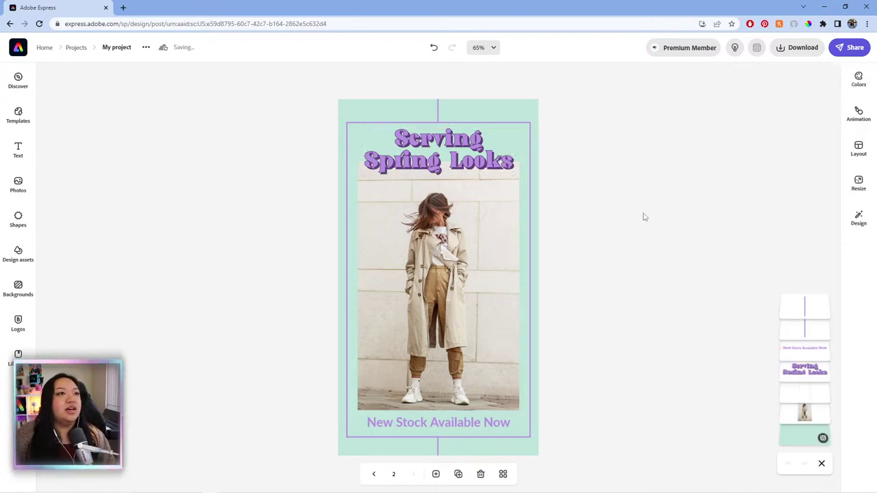
# Move the outfit photo's layer one level up, above the purple rectangular frame
pyautogui.click(463, 261)
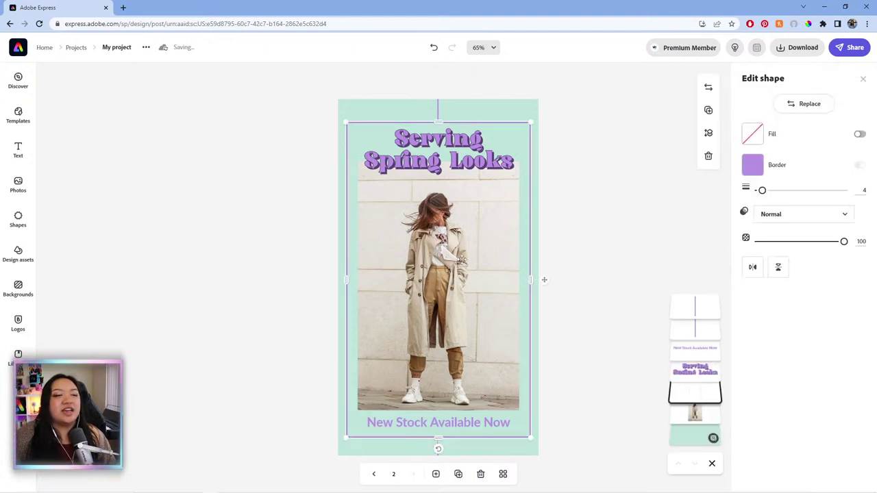
pyautogui.click(697, 419)
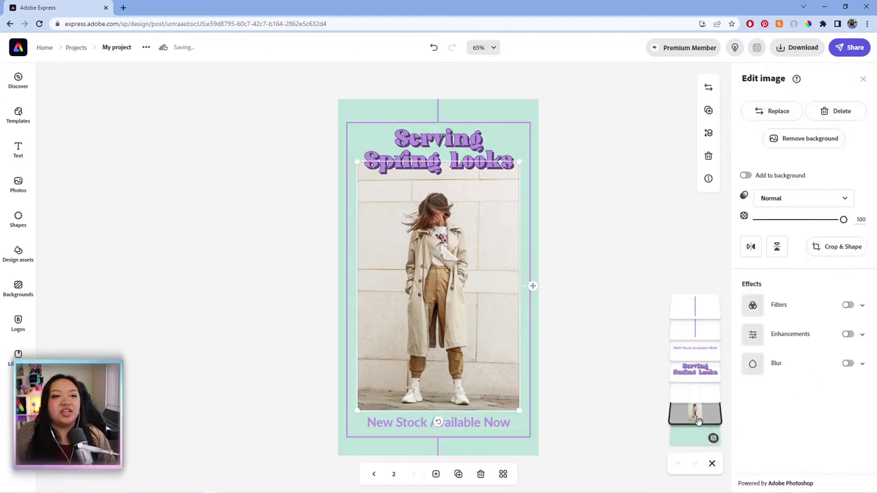
pyautogui.moveTo(698, 421)
pyautogui.mouseDown()
pyautogui.moveTo(706, 397)
pyautogui.moveTo(698, 425)
pyautogui.mouseUp()
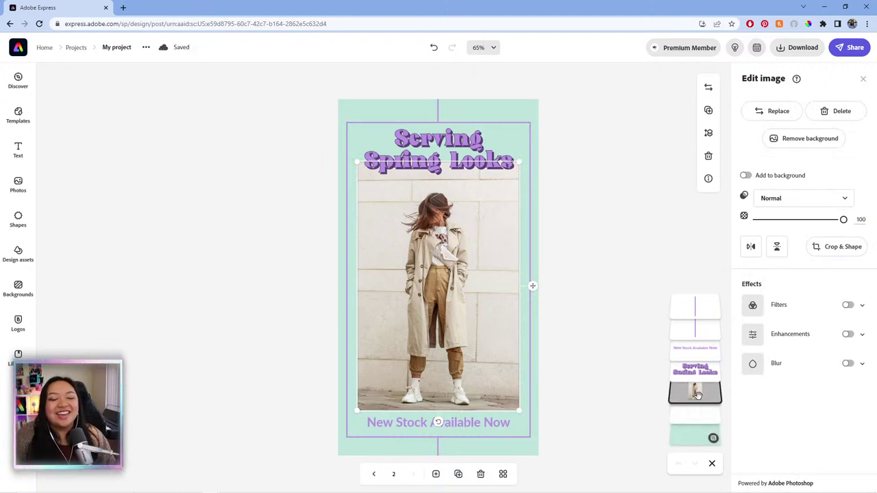
# Start replacing the outfit photo and look through the Adobe Stock photo categories
pyautogui.click(770, 122)
pyautogui.click(123, 134)
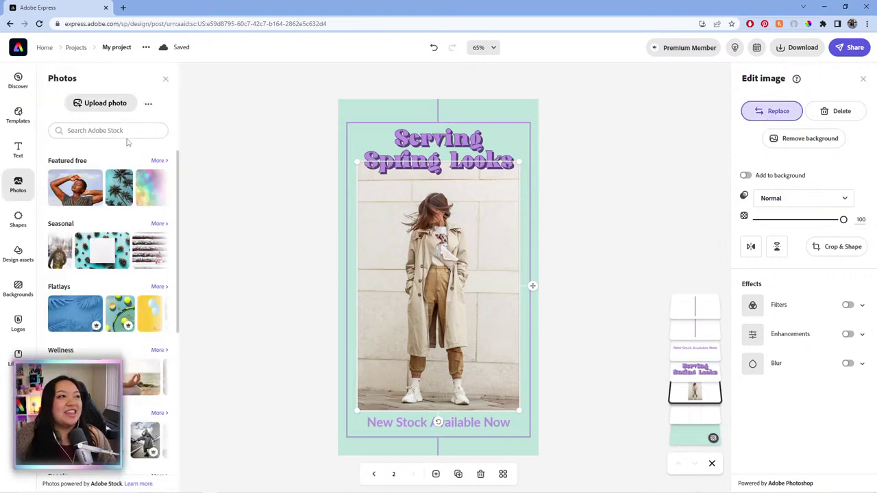
pyautogui.write('263096592')
pyautogui.press('Return')
pyautogui.click(158, 130)
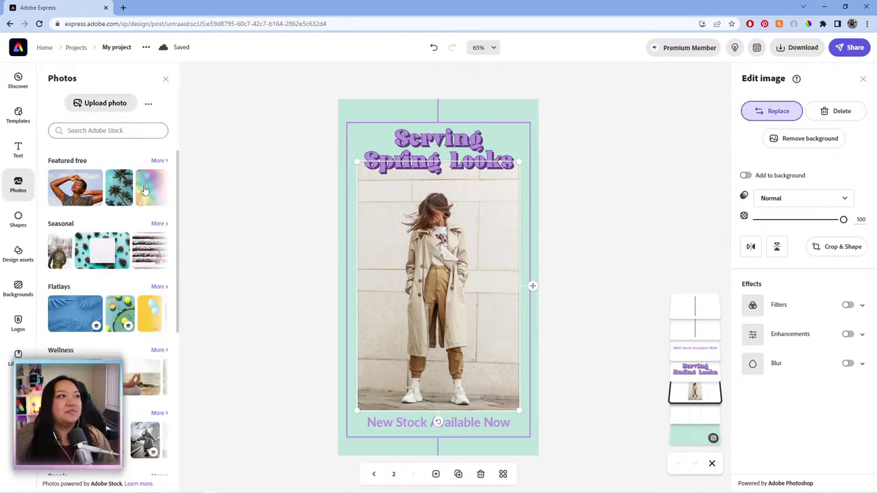
pyautogui.scroll(-4, 141, 232)
pyautogui.scroll(4, 141, 274)
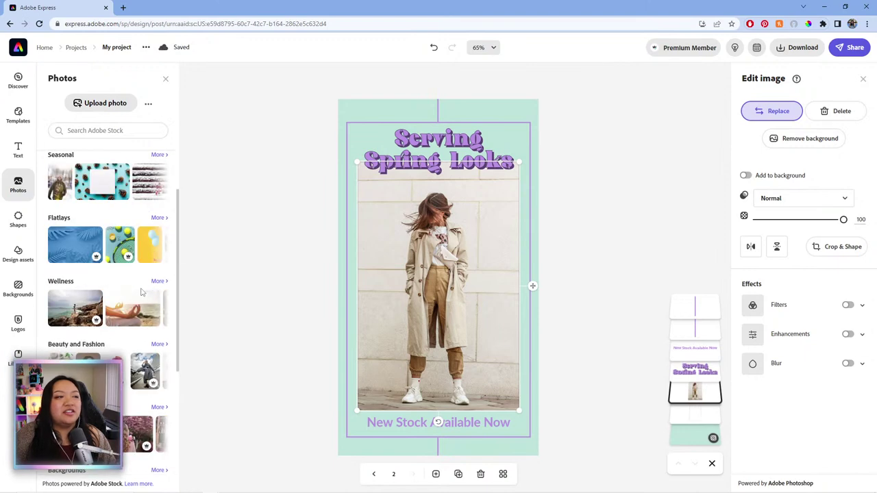
pyautogui.moveTo(142, 273)
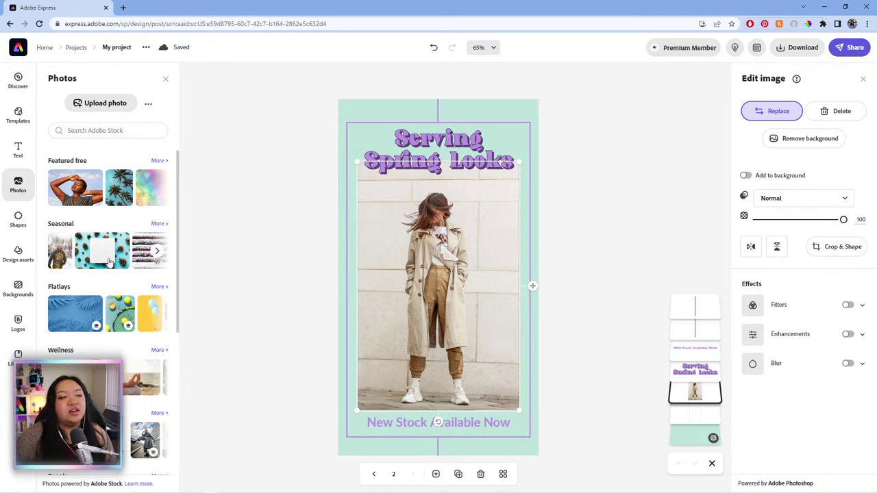
pyautogui.scroll(-1, 112, 262)
pyautogui.scroll(-4, 111, 263)
pyautogui.scroll(5, 117, 267)
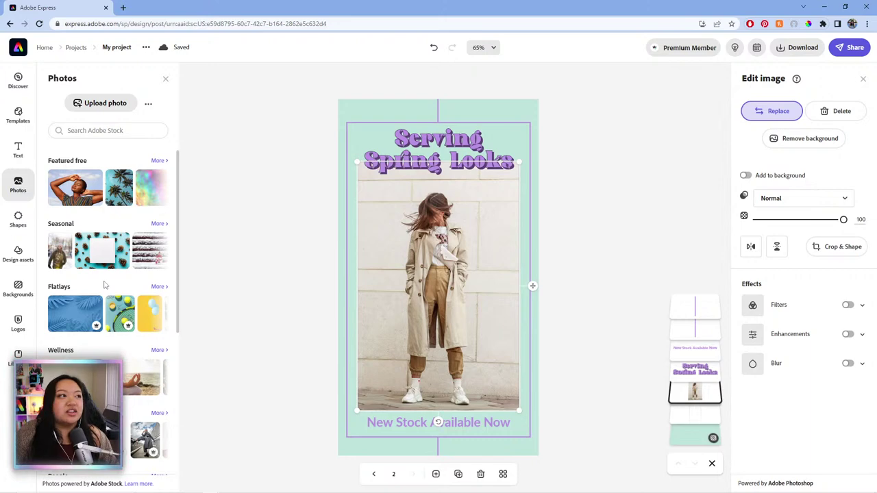
# Browse the full Featured free photo collection, and close the photo browser without picking a replacement
pyautogui.click(158, 160)
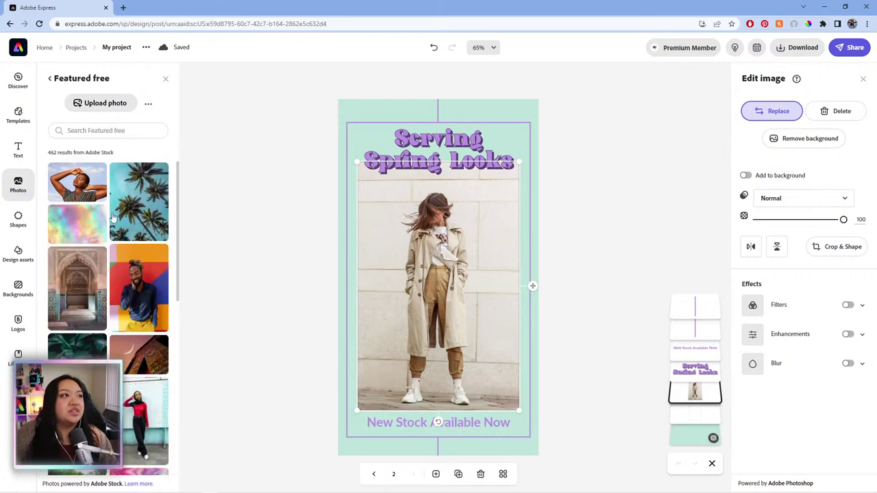
pyautogui.scroll(-10, 113, 218)
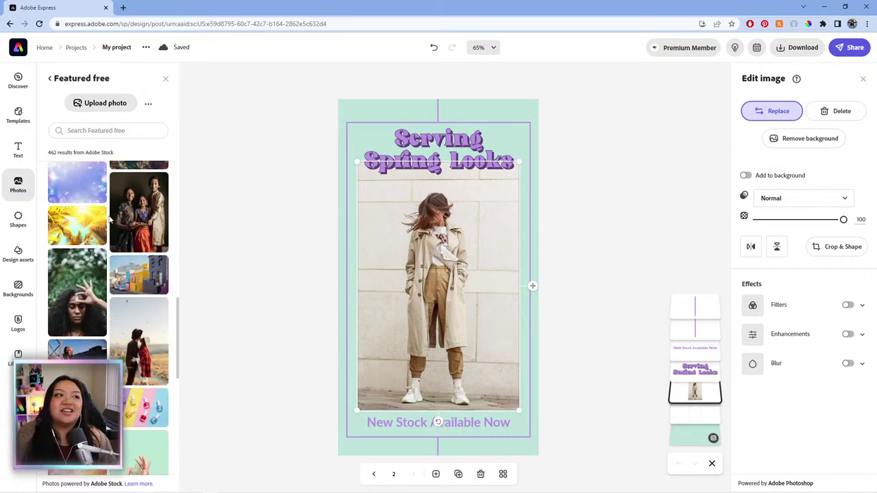
pyautogui.scroll(-15, 102, 226)
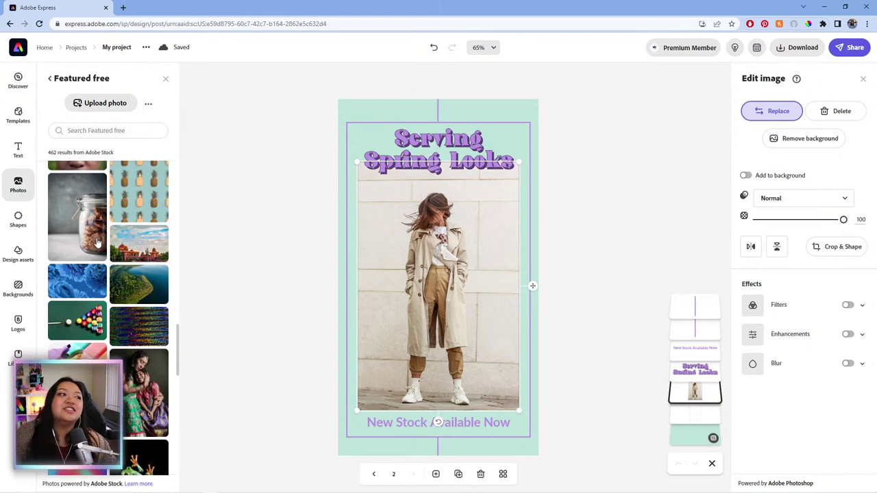
pyautogui.scroll(-15, 99, 238)
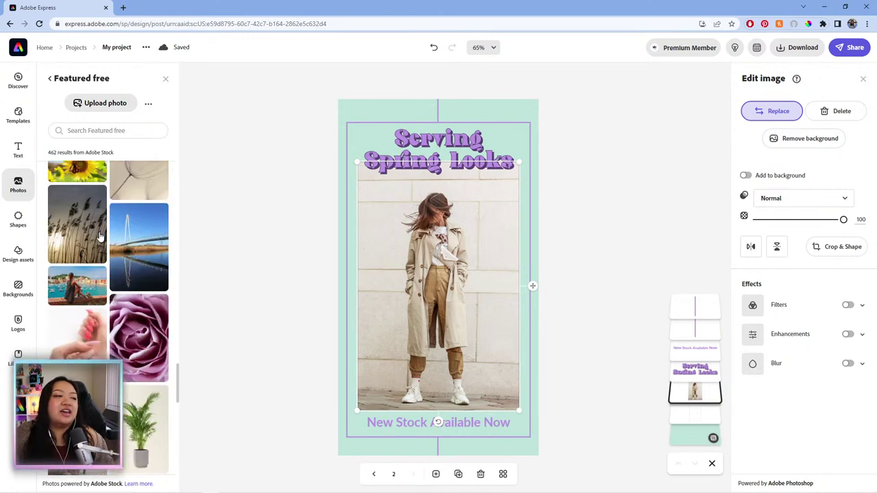
pyautogui.scroll(-15, 99, 237)
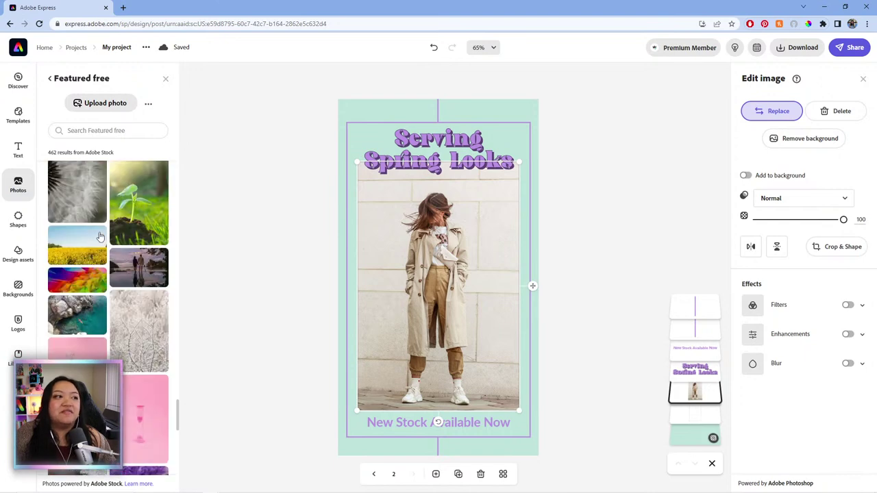
pyautogui.scroll(-15, 99, 236)
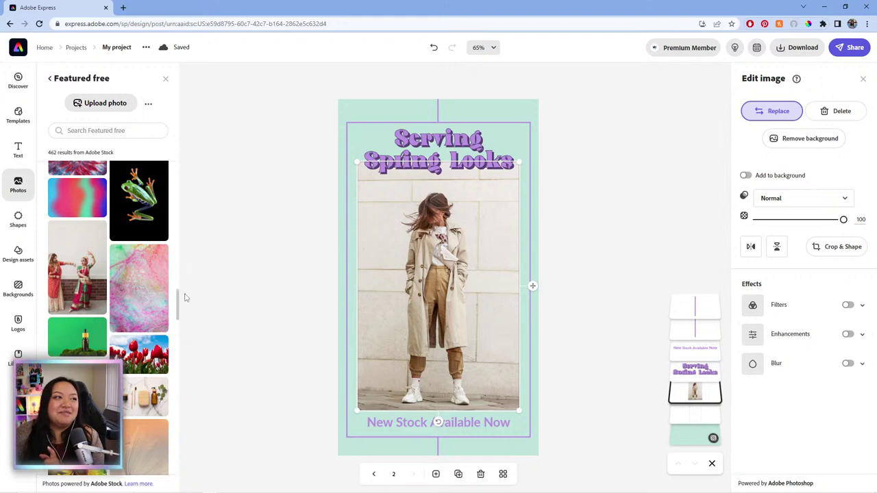
pyautogui.click(182, 298)
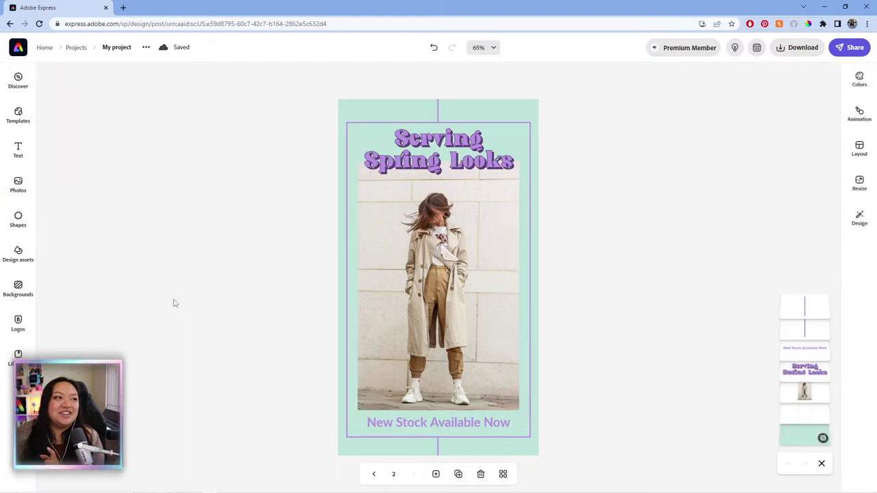
# Glance at the shapes library, reopen the photo library, and return from Featured free to the main photo categories
pyautogui.click(22, 250)
pyautogui.click(19, 213)
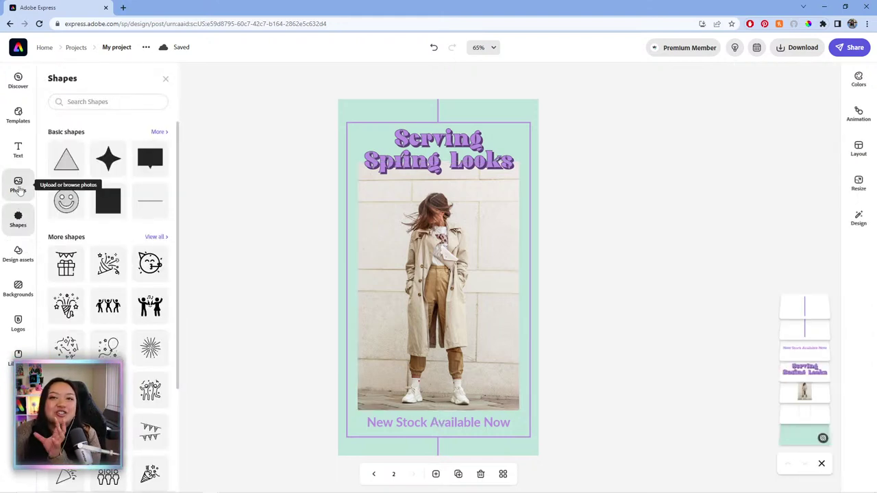
pyautogui.click(17, 184)
pyautogui.click(17, 216)
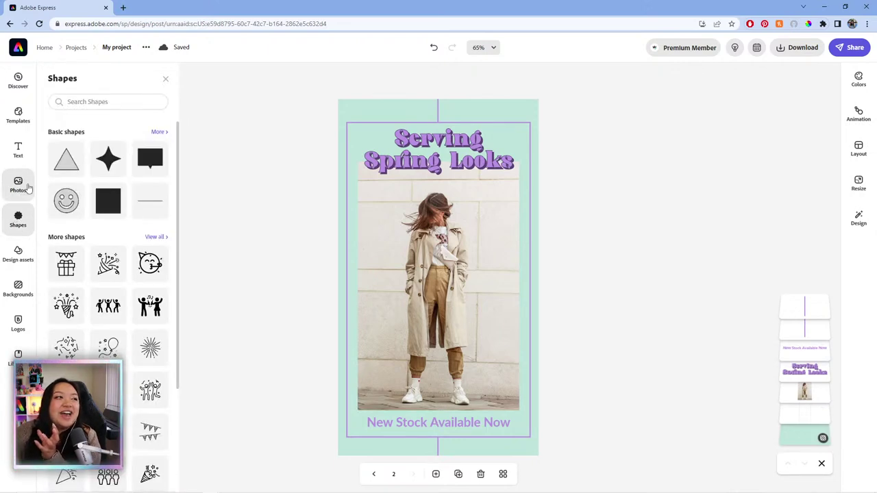
pyautogui.click(24, 185)
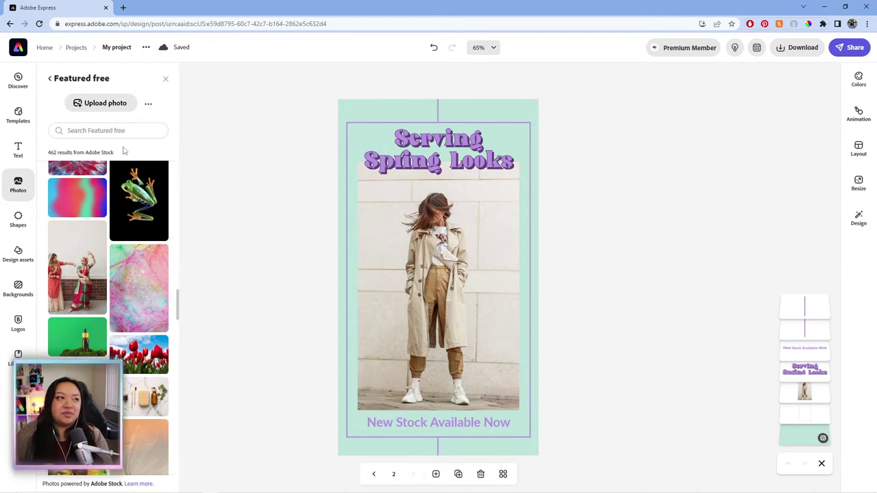
pyautogui.scroll(2, 120, 277)
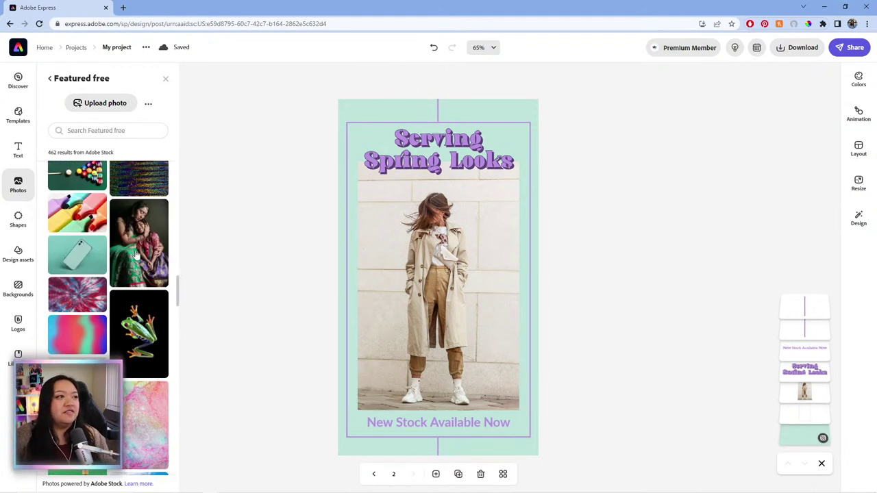
pyautogui.moveTo(177, 287); pyautogui.dragTo(177, 170)
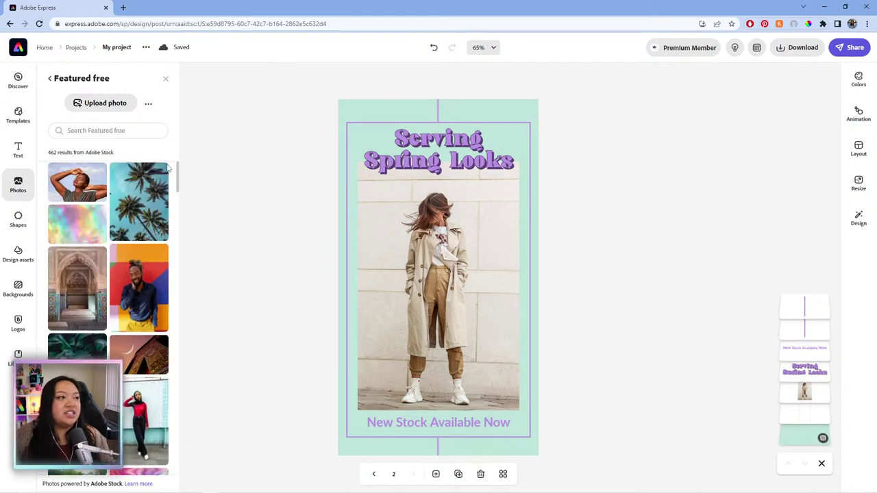
pyautogui.click(49, 79)
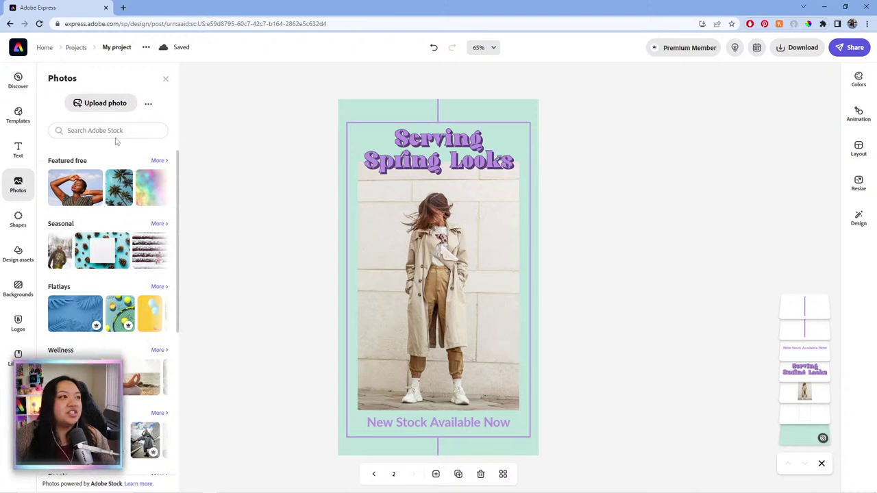
# Browse Lightroom as a photo source and open its BRAND 2023 album
pyautogui.click(95, 132)
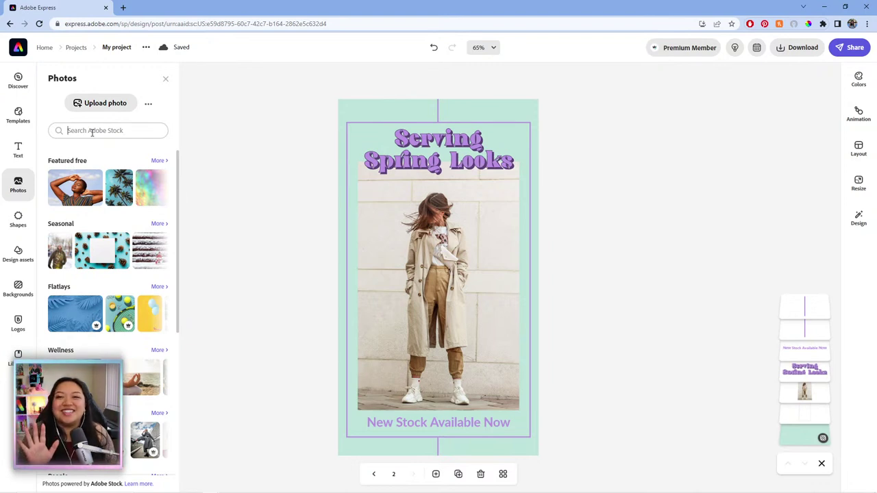
pyautogui.click(91, 131)
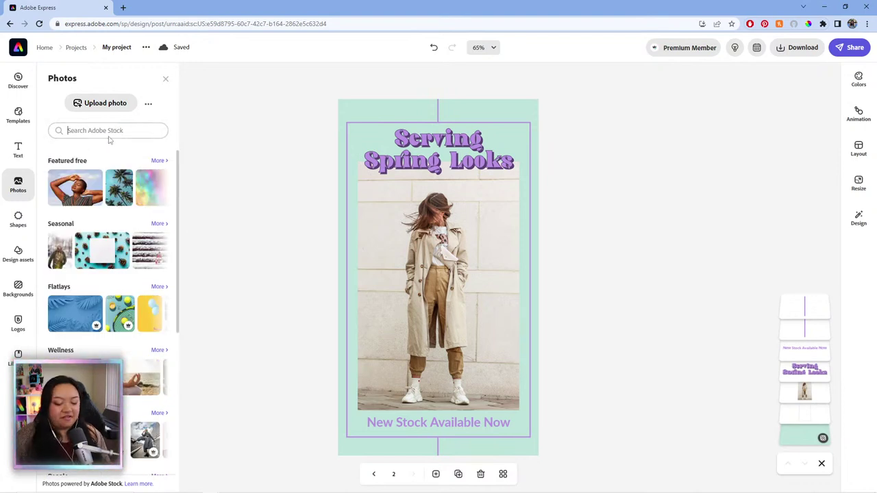
pyautogui.click(148, 104)
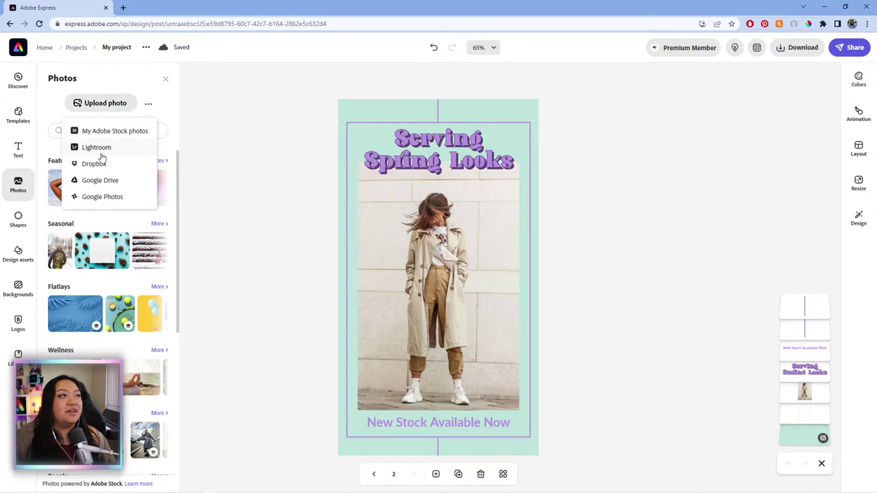
pyautogui.click(100, 152)
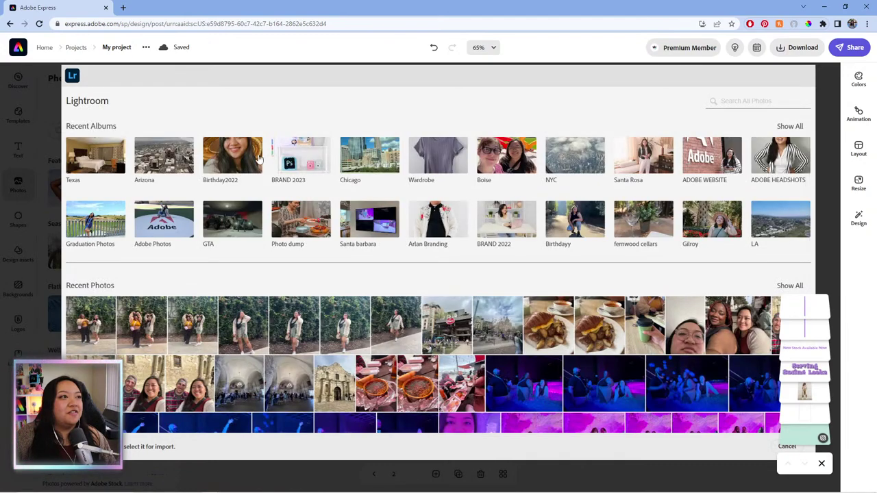
pyautogui.click(302, 160)
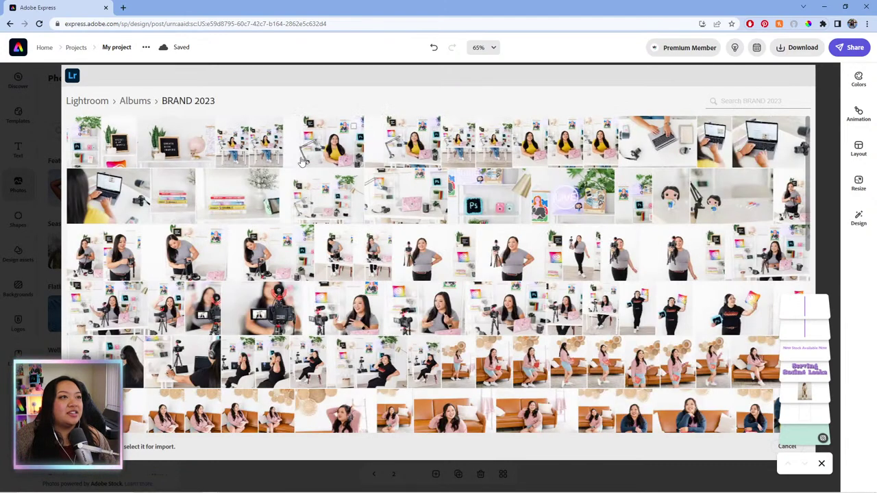
# Look through the BRAND 2023 album and import the portrait of the woman holding a mug at the kitchen counter
pyautogui.scroll(-5, 395, 252)
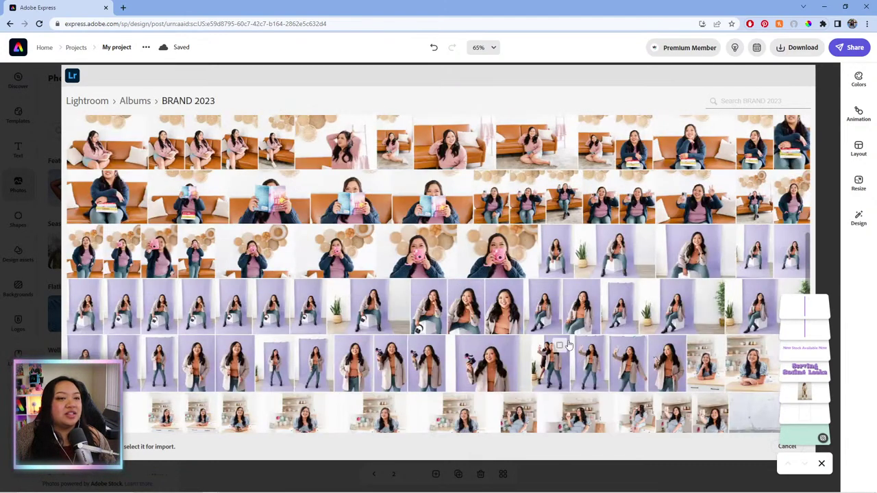
pyautogui.scroll(-4, 569, 346)
pyautogui.scroll(3, 710, 284)
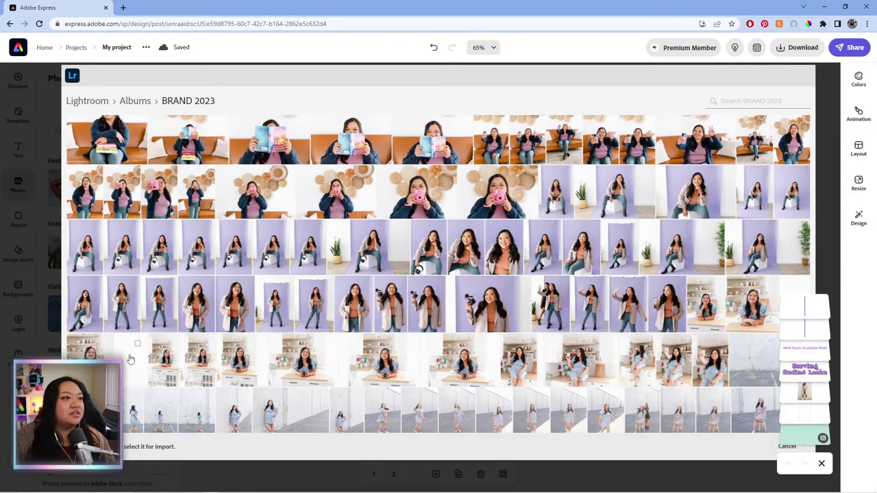
pyautogui.press('Escape')
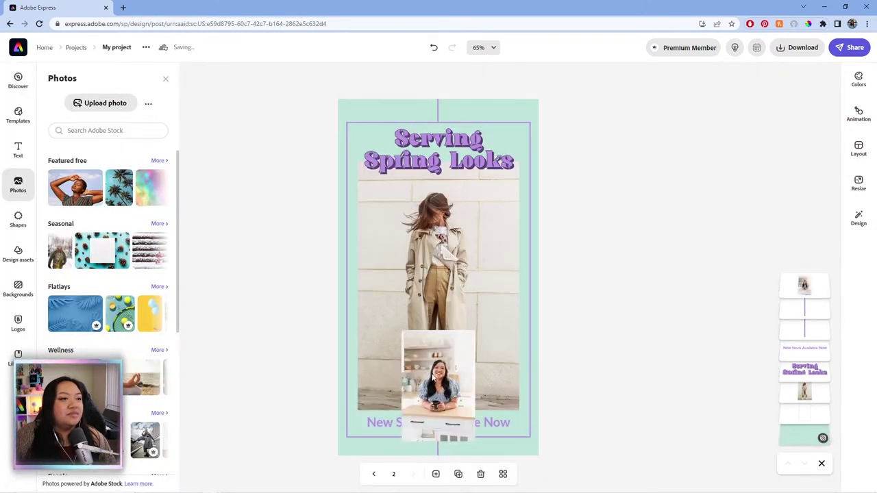
# Move the imported kitchen portrait up over the outfit photo, and delete the outfit photo
pyautogui.click(433, 377)
pyautogui.moveTo(437, 350); pyautogui.dragTo(460, 279)
pyautogui.click(391, 280)
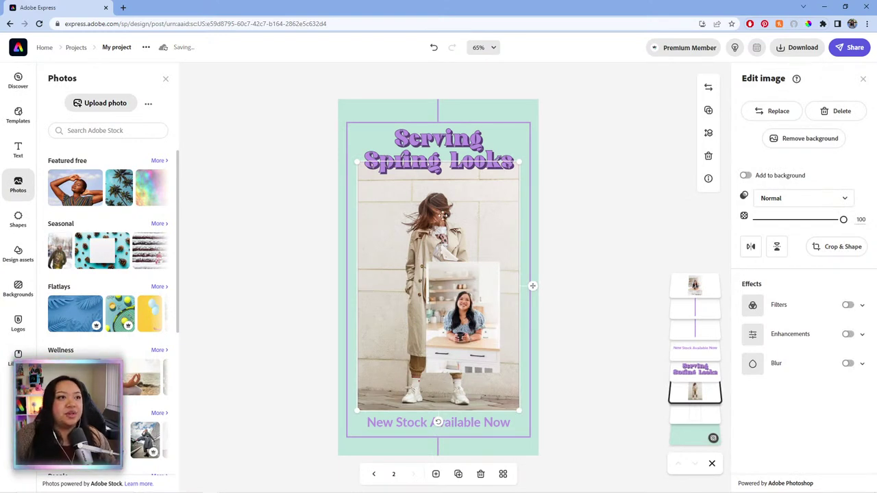
pyautogui.press('Delete')
# Enlarge the kitchen portrait to fill the space inside the purple frame where the outfit photo was
pyautogui.moveTo(471, 304); pyautogui.dragTo(404, 344)
pyautogui.moveTo(430, 302); pyautogui.dragTo(522, 166)
pyautogui.moveTo(444, 236); pyautogui.dragTo(446, 228)
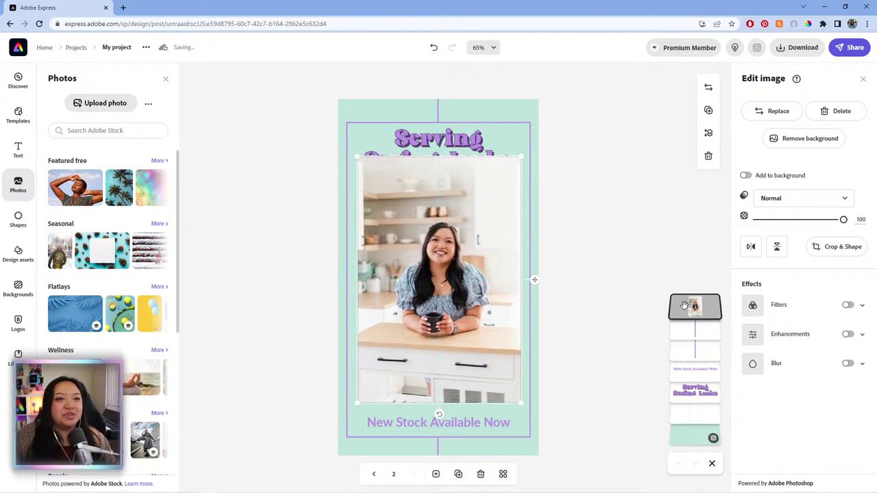
# Move the kitchen portrait's layer below the "Serving Spring Looks" title, and center the photo horizontally on the page
pyautogui.moveTo(694, 308); pyautogui.dragTo(687, 391)
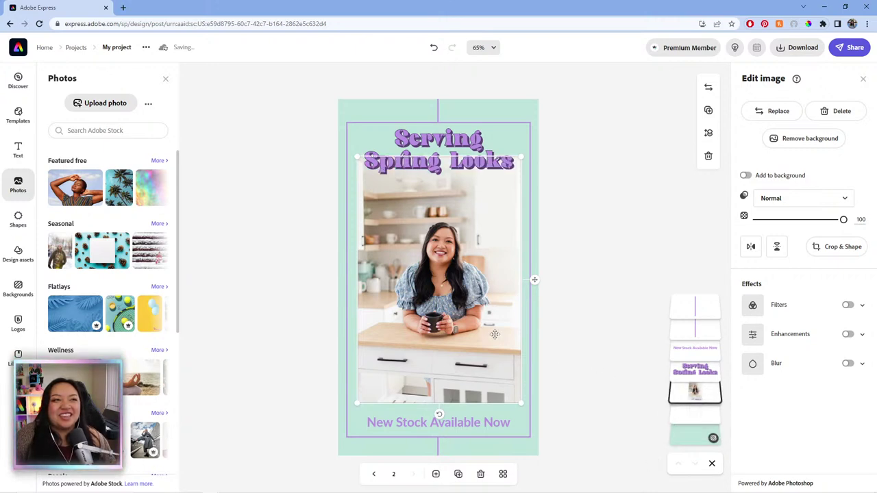
pyautogui.moveTo(424, 288); pyautogui.dragTo(425, 283)
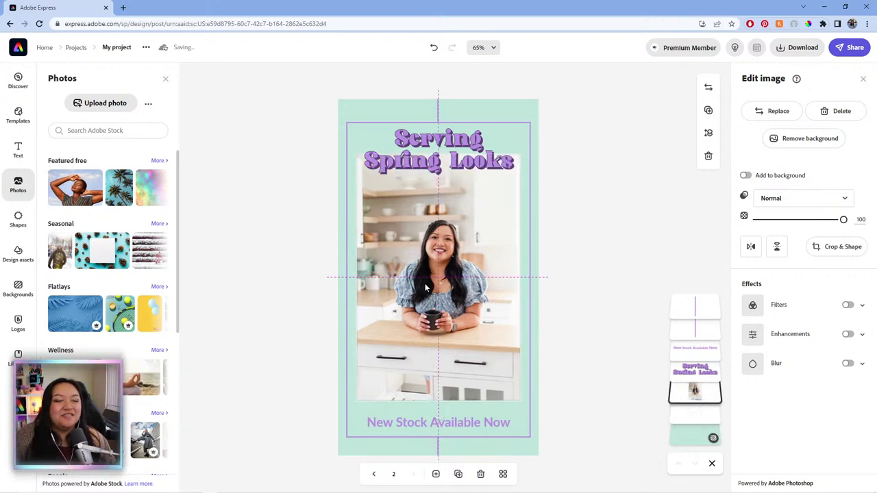
pyautogui.click(612, 220)
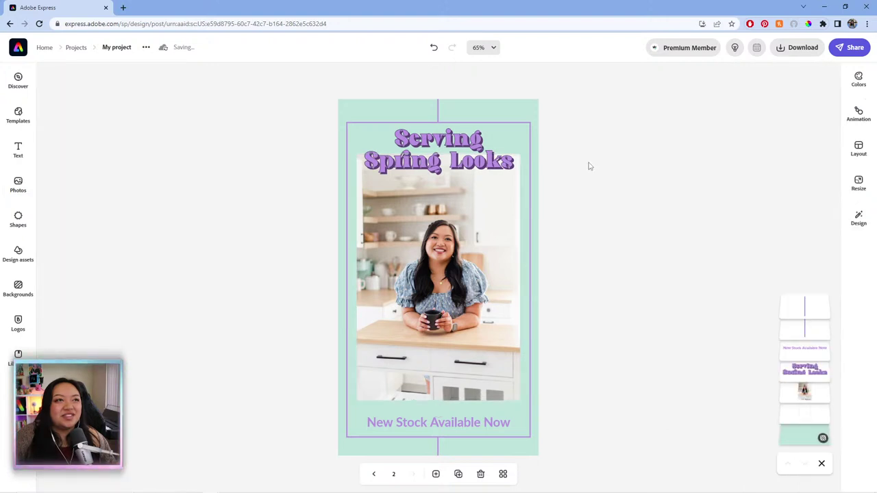
pyautogui.click(468, 248)
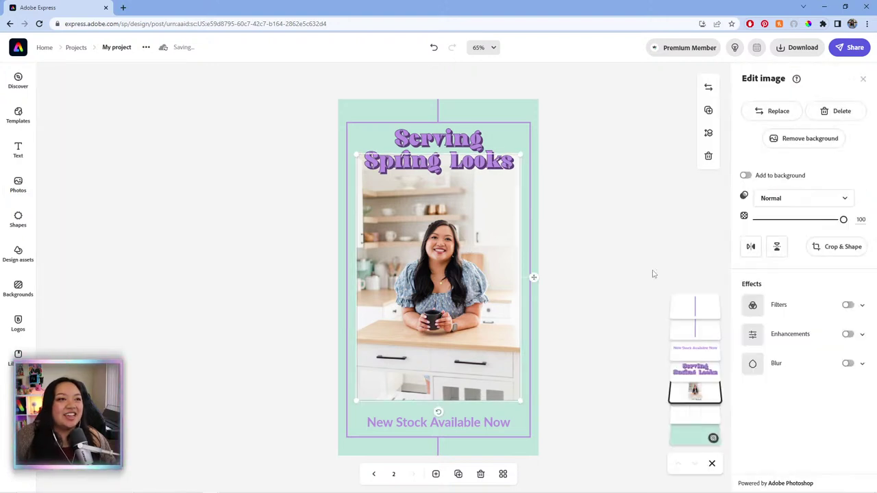
pyautogui.click(617, 228)
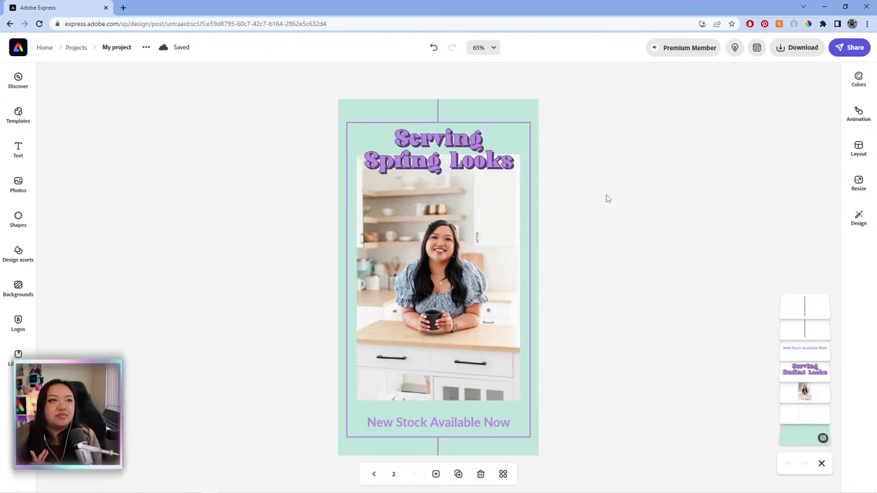
pyautogui.click(537, 109)
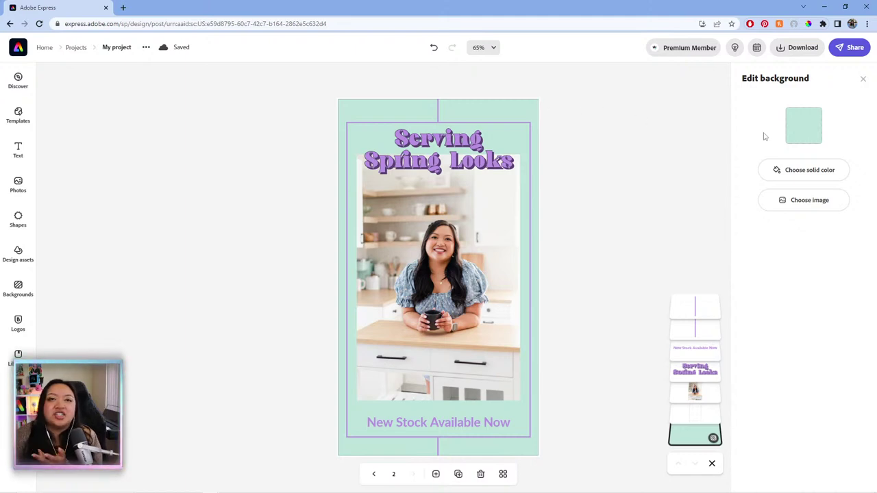
pyautogui.click(675, 158)
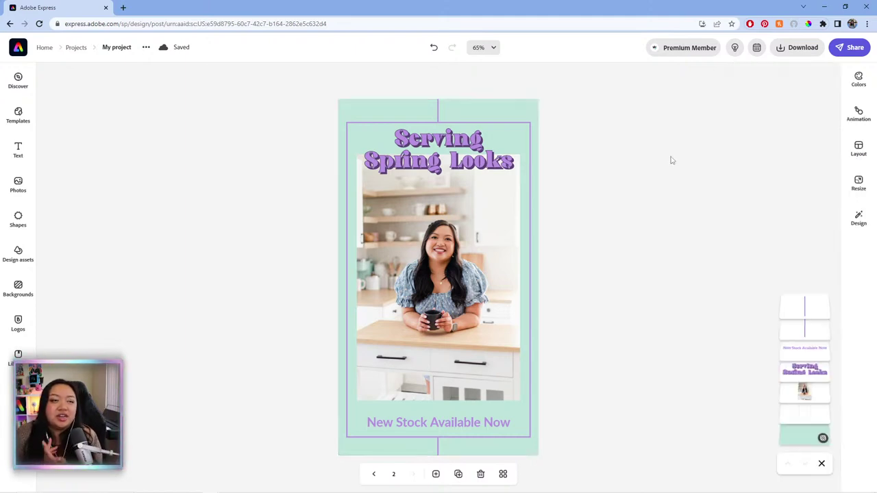
# Duplicate the kitchen portrait page as page 3, and flip back to page 2 and forward again to compare them
pyautogui.click(459, 474)
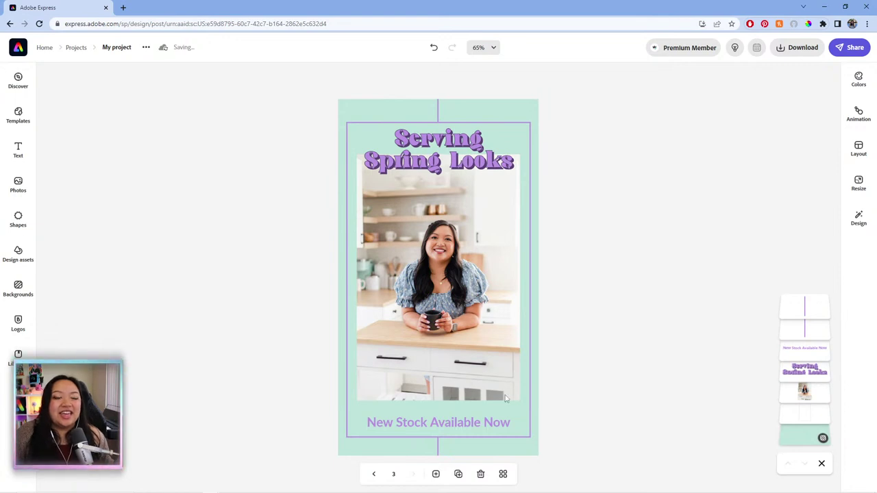
pyautogui.moveTo(405, 491)
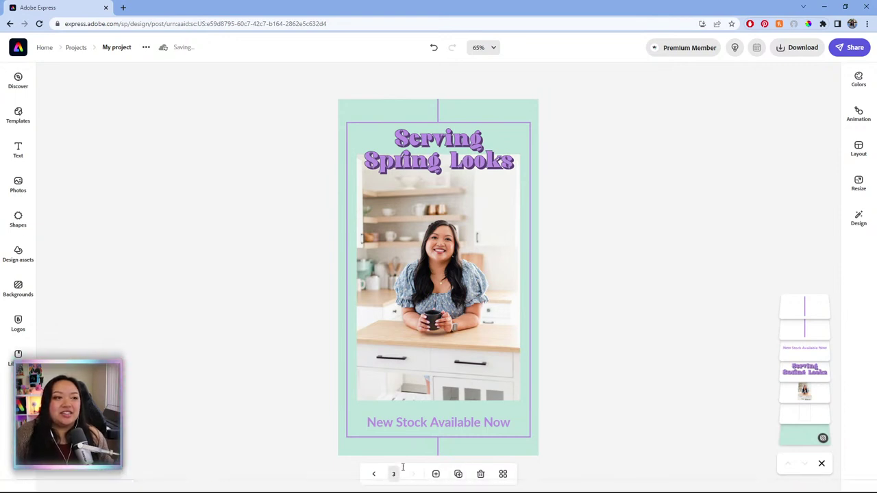
pyautogui.click(374, 473)
pyautogui.click(413, 478)
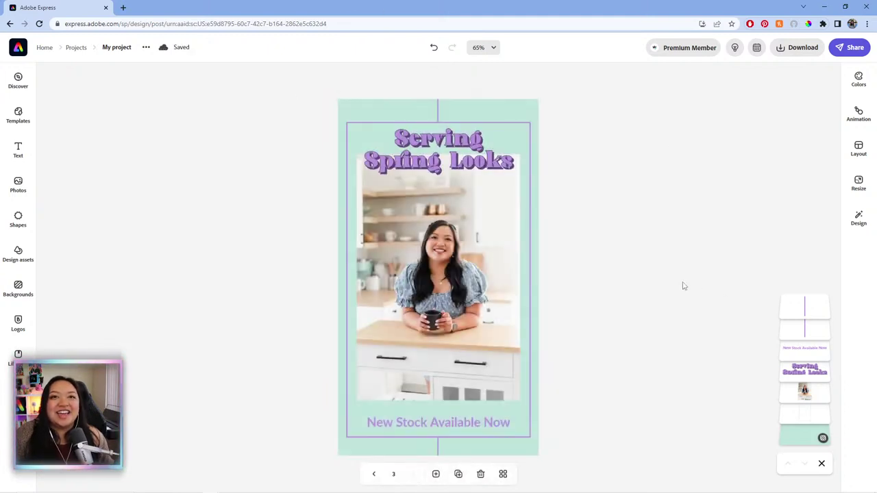
# Apply the brand to page 3 and shuffle through several combinations of its colors
pyautogui.click(858, 229)
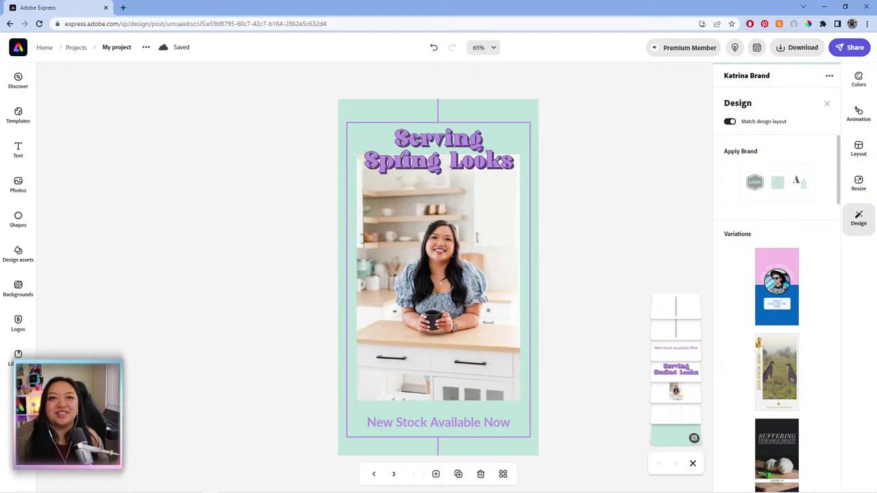
pyautogui.click(782, 183)
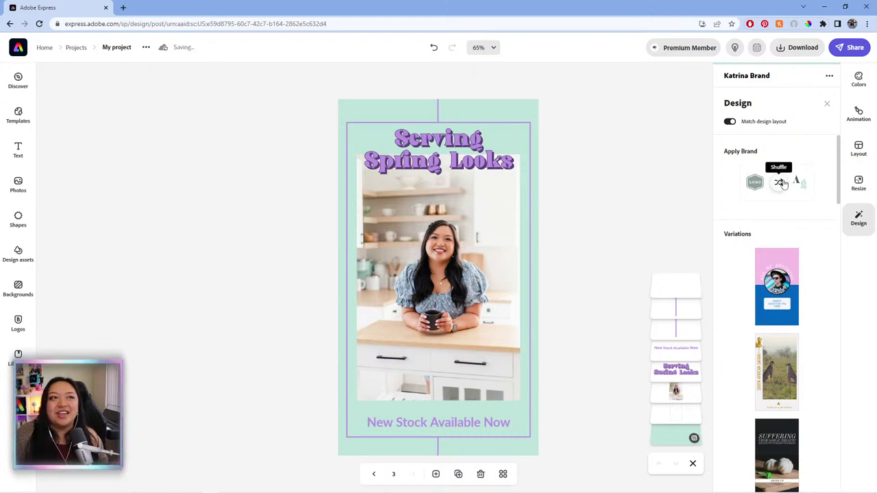
pyautogui.click(782, 183)
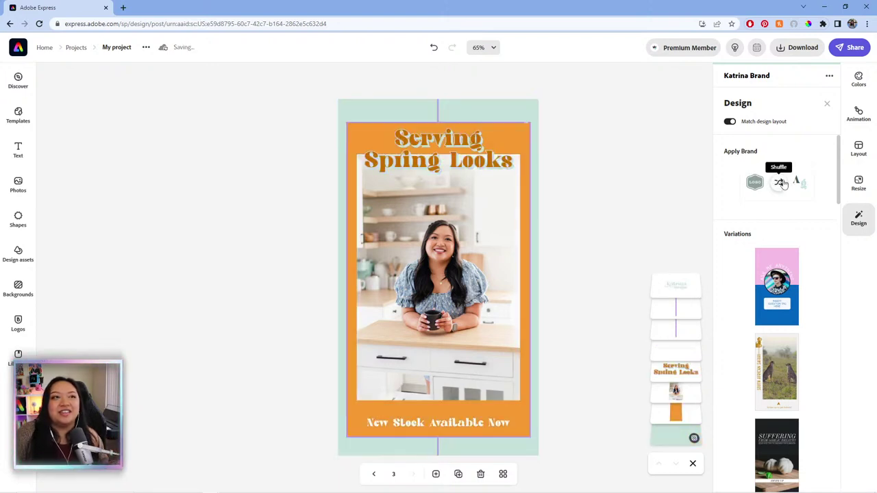
pyautogui.click(781, 183)
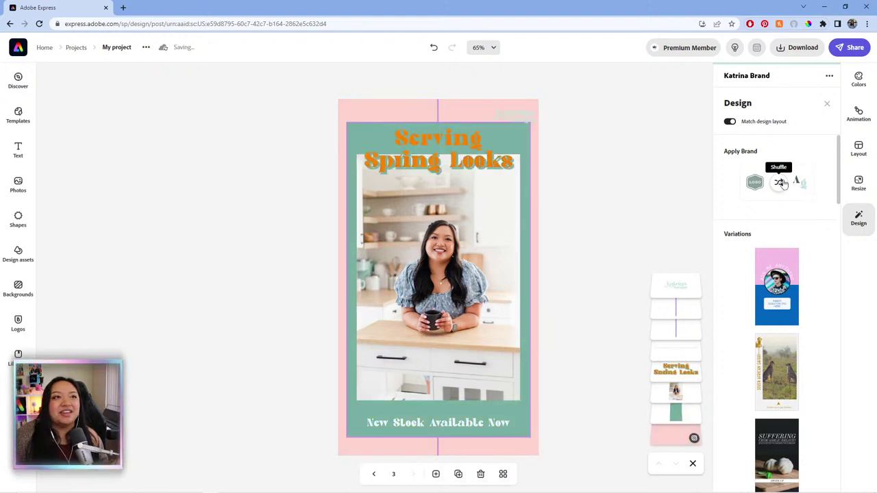
pyautogui.click(782, 183)
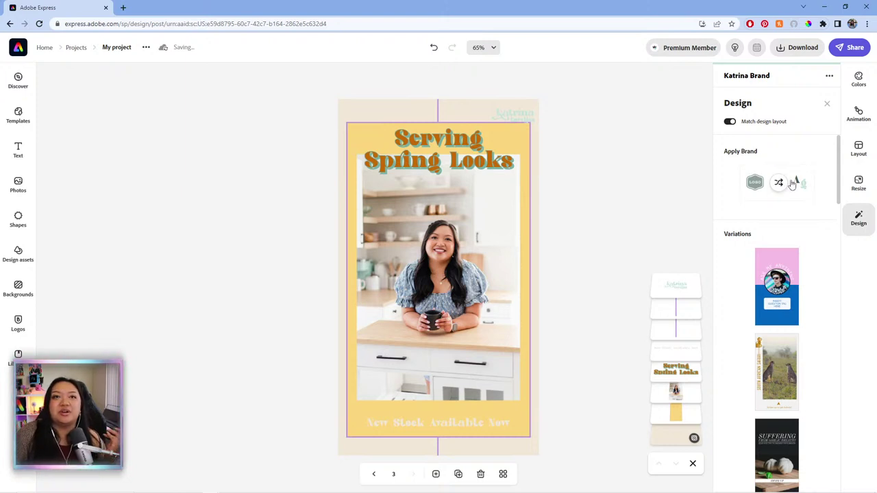
# Undo the brand application and all of its color shuffles on page 3
pyautogui.click(435, 47)
pyautogui.click(435, 47)
pyautogui.click(433, 48)
pyautogui.click(433, 48)
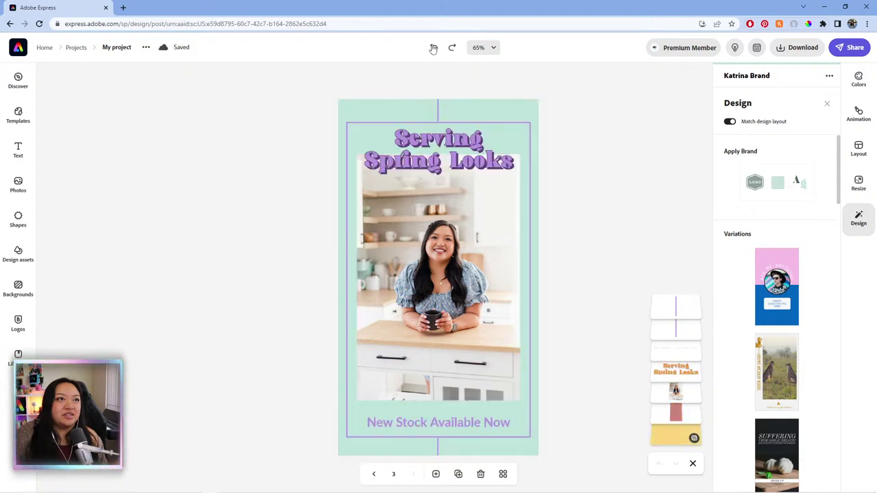
# Recolor page 3 with the brand's black, gray and mint theme, and apply the brand design, shuffling it repeatedly for new combinations
pyautogui.click(858, 76)
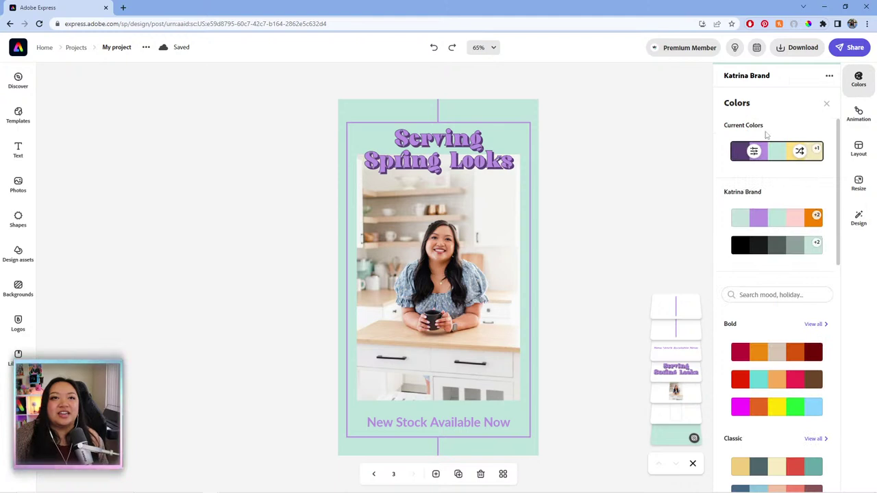
pyautogui.click(776, 248)
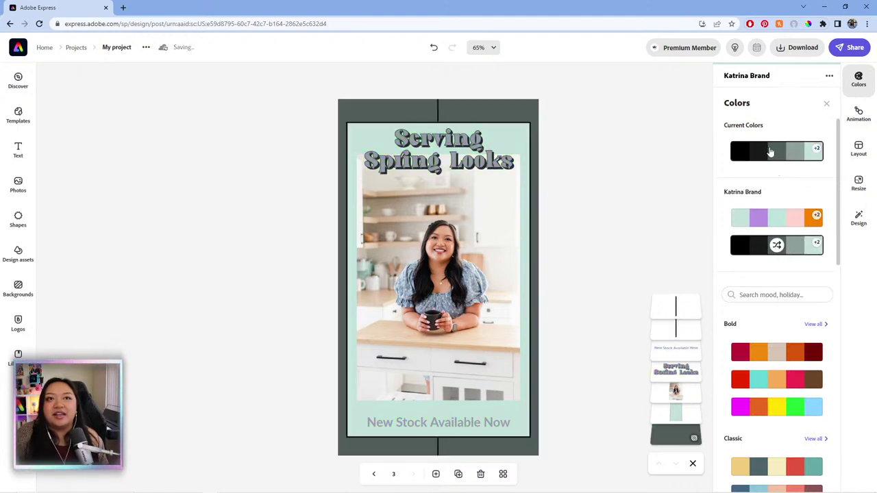
pyautogui.click(859, 218)
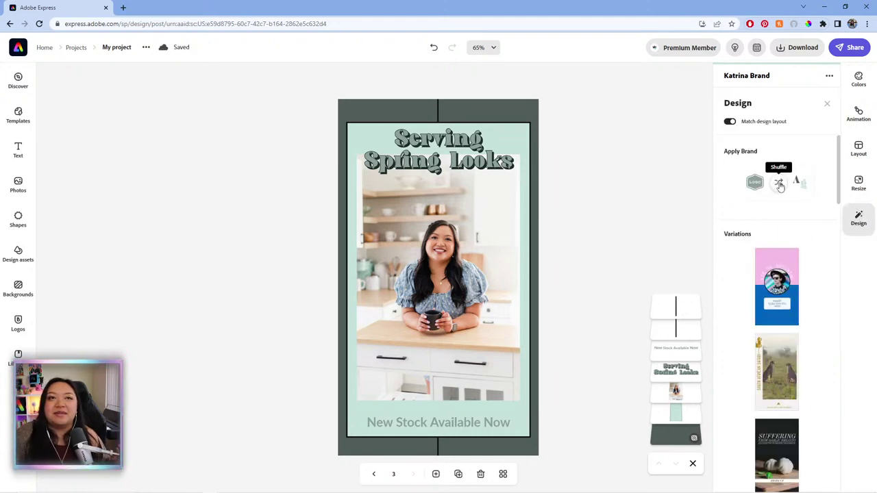
pyautogui.click(779, 185)
pyautogui.click(779, 185)
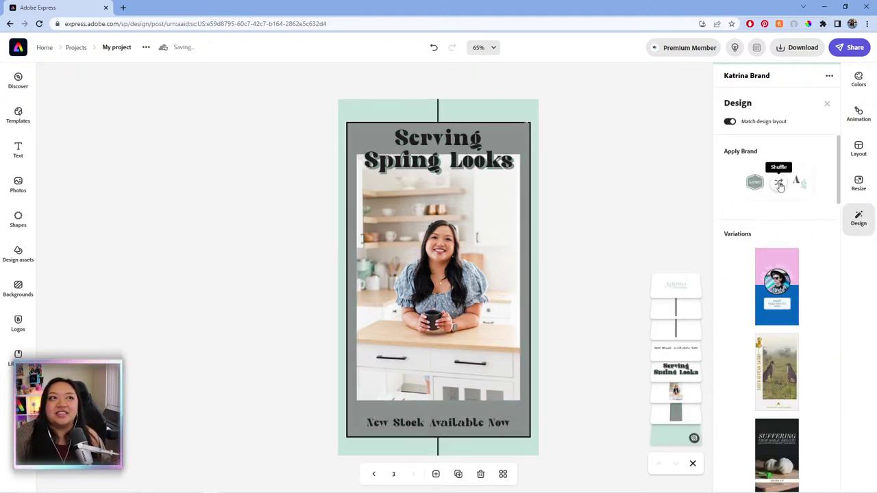
pyautogui.click(778, 185)
pyautogui.click(779, 185)
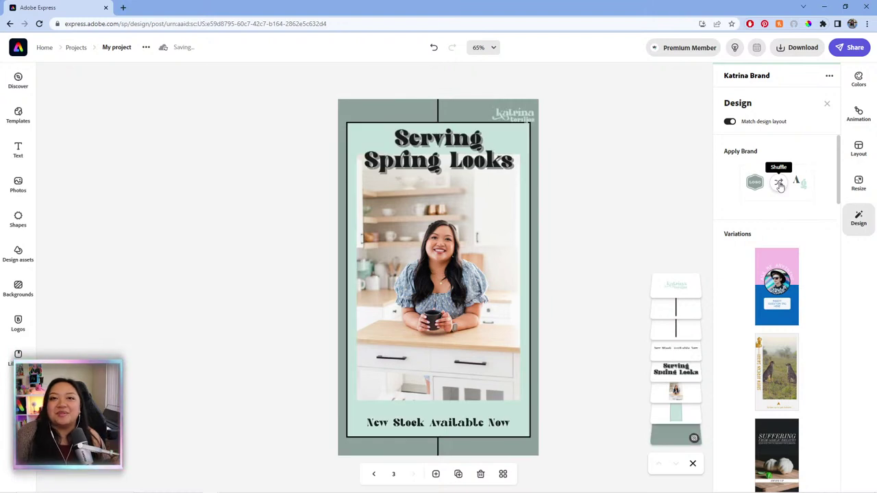
pyautogui.click(779, 185)
pyautogui.click(779, 185)
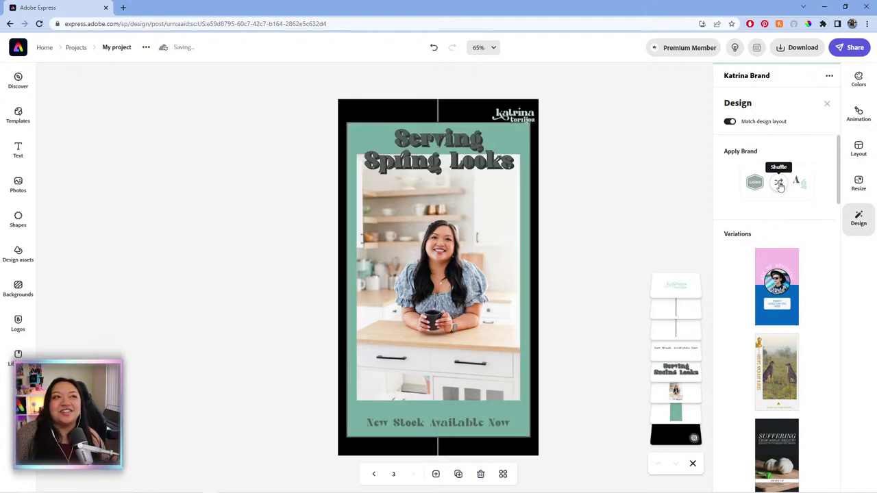
pyautogui.click(778, 185)
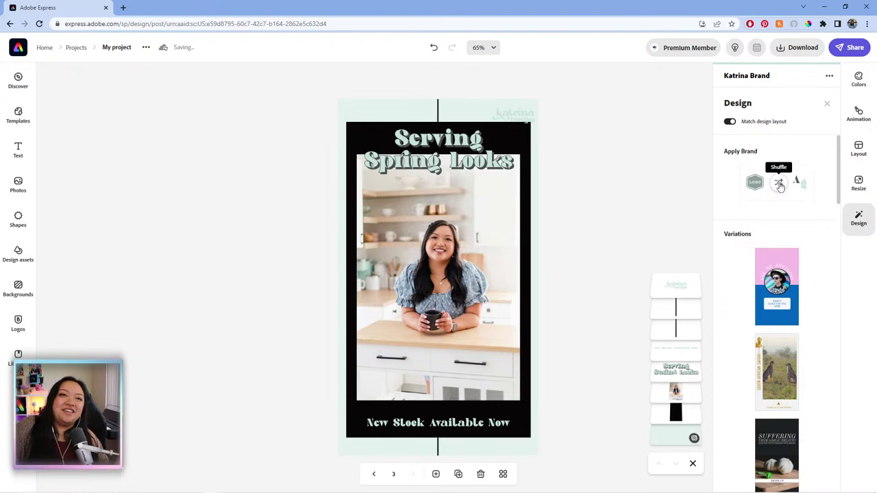
pyautogui.click(779, 184)
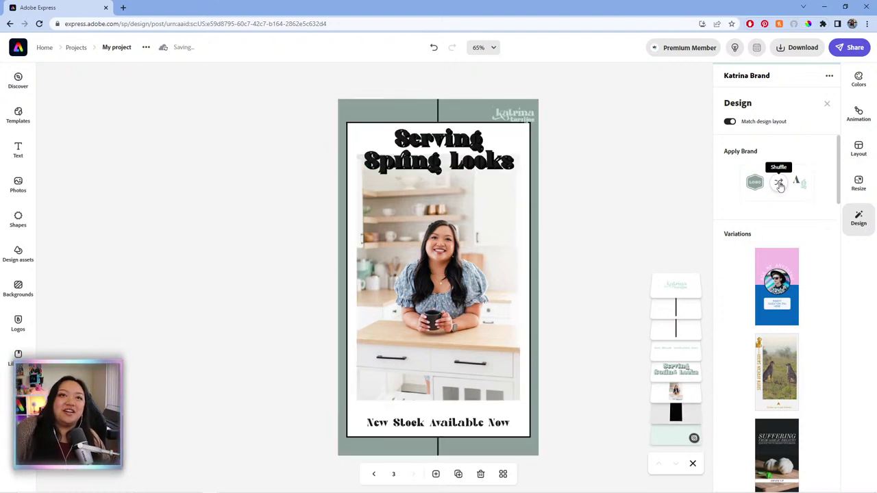
pyautogui.click(779, 184)
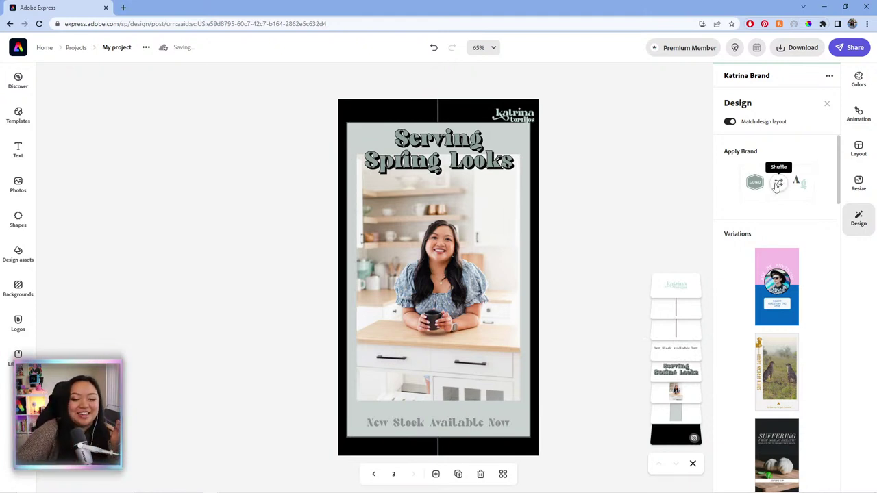
# Switch page 3 to the brand's mint, purple, pink and orange theme, and shuffle the brand design to a green frame on purple
pyautogui.click(858, 79)
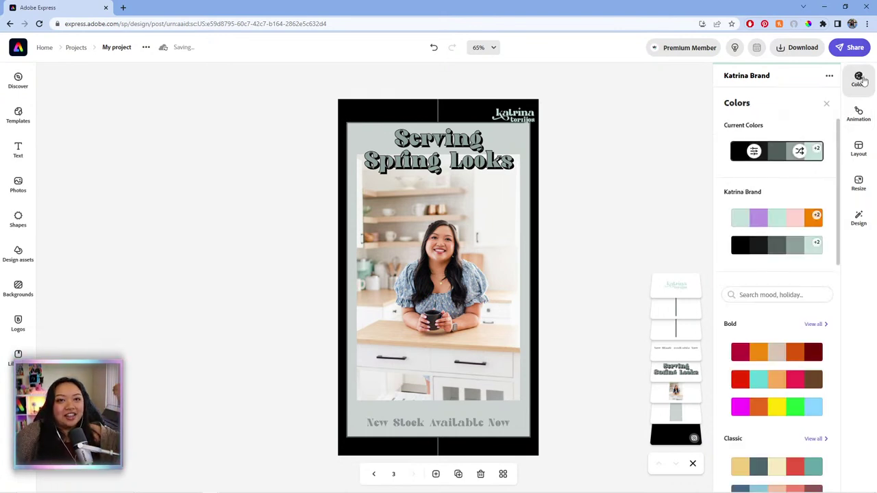
pyautogui.click(782, 218)
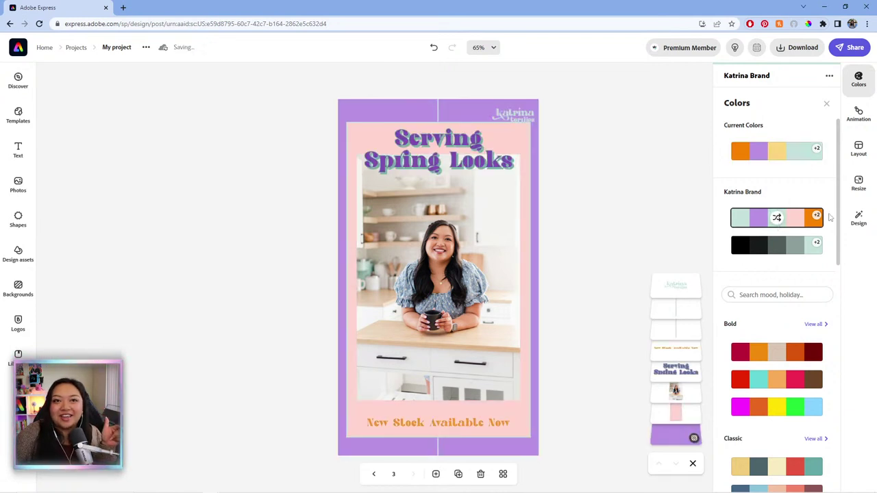
pyautogui.click(858, 218)
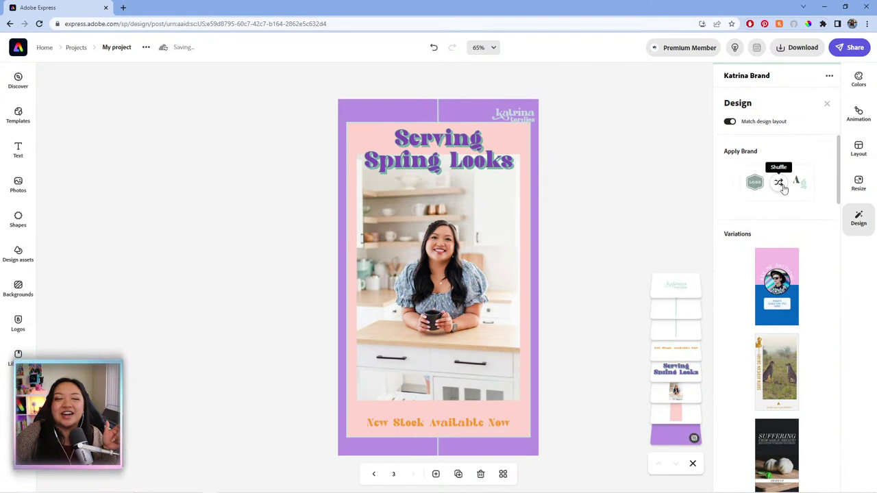
pyautogui.click(780, 185)
pyautogui.click(781, 186)
pyautogui.click(781, 185)
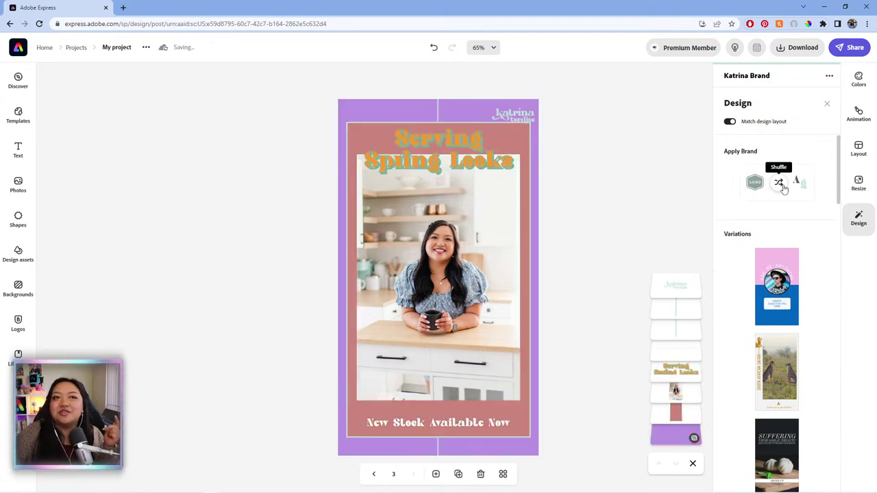
pyautogui.click(781, 185)
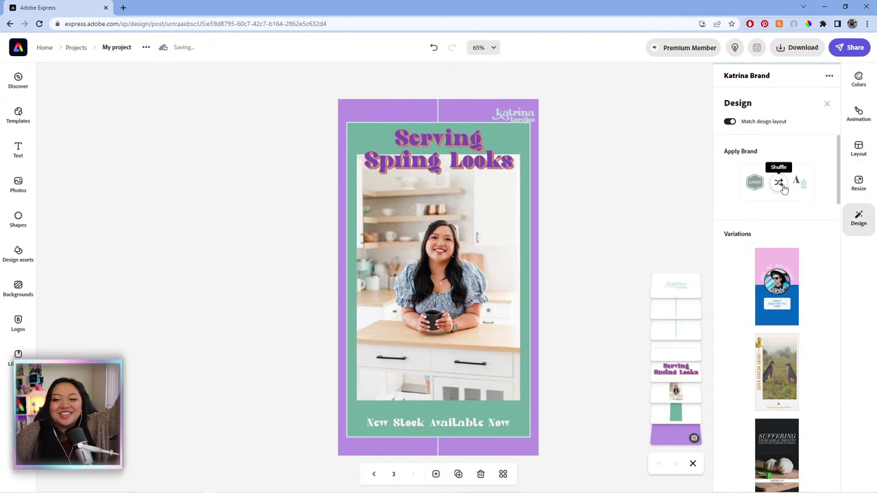
# Shuffle the brand design on page 3 through further color combinations until it shows a dusty rose frame on an orange background
pyautogui.click(781, 185)
pyautogui.click(781, 185)
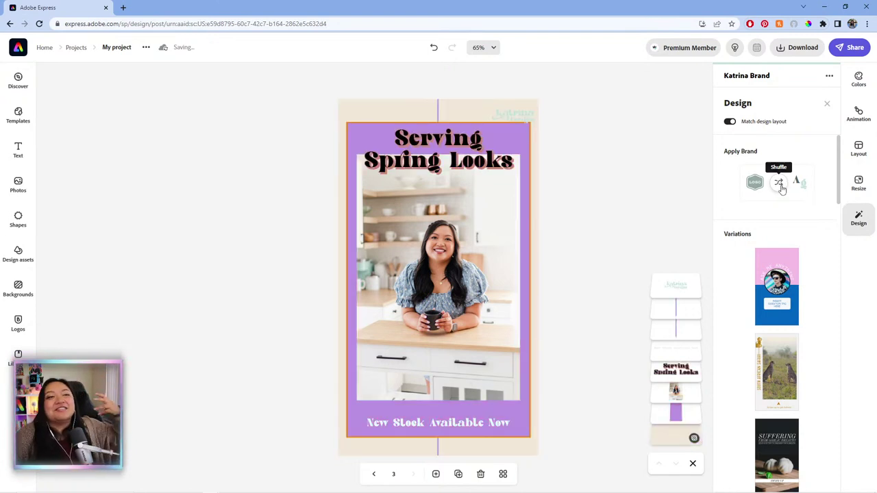
pyautogui.click(781, 186)
pyautogui.click(778, 190)
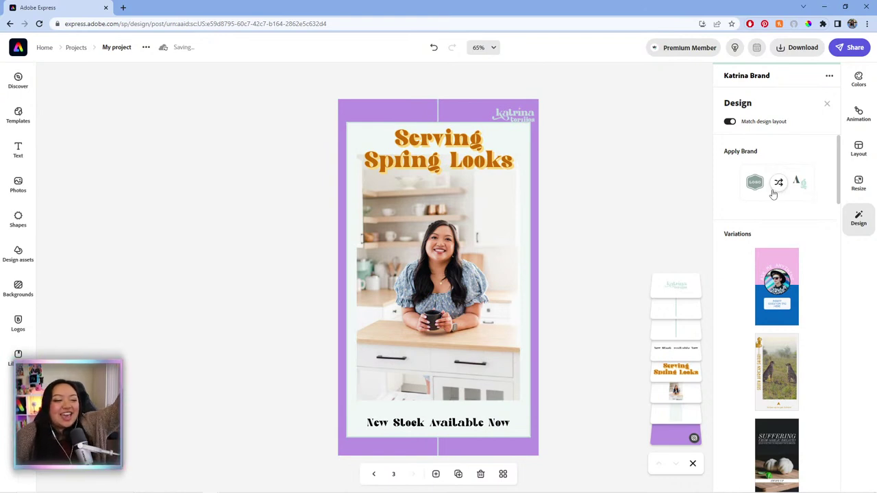
pyautogui.click(774, 191)
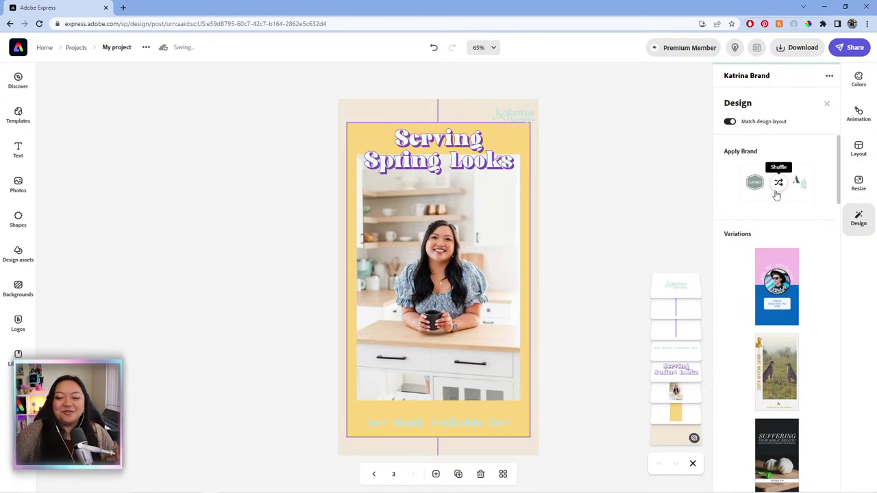
pyautogui.click(781, 190)
pyautogui.click(782, 189)
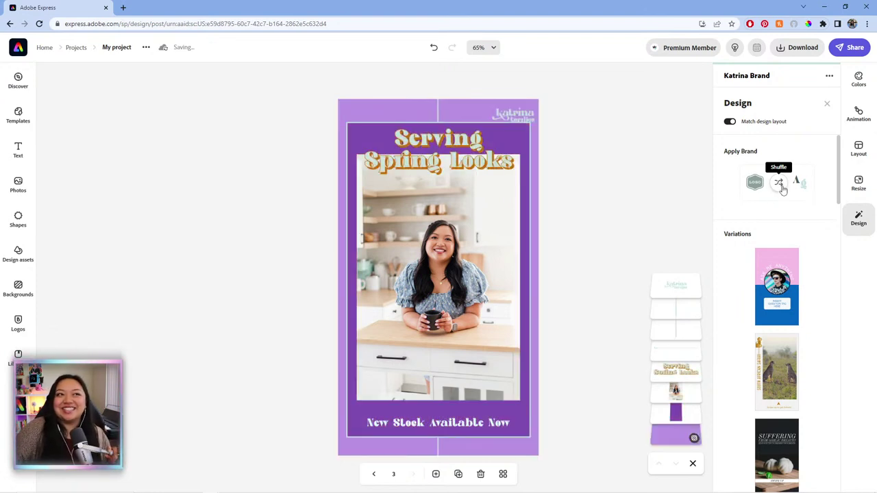
pyautogui.click(777, 189)
pyautogui.click(778, 186)
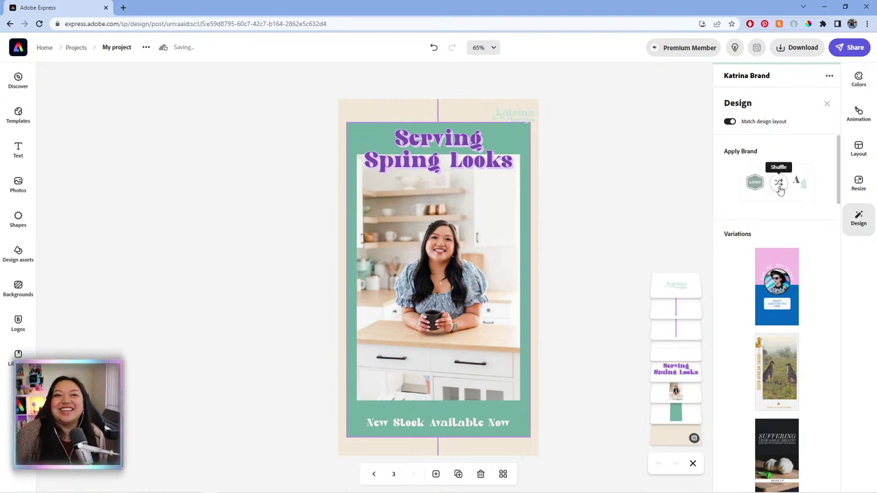
pyautogui.click(777, 187)
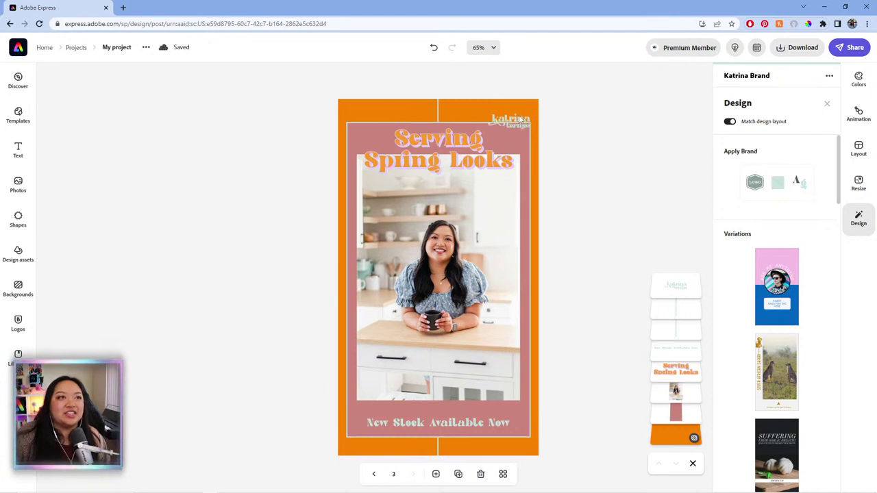
# Move the logo up into the orange border above the rose frame, near the page's upper right corner
pyautogui.moveTo(523, 119)
pyautogui.mouseDown()
pyautogui.moveTo(488, 115)
pyautogui.moveTo(523, 119)
pyautogui.mouseUp()
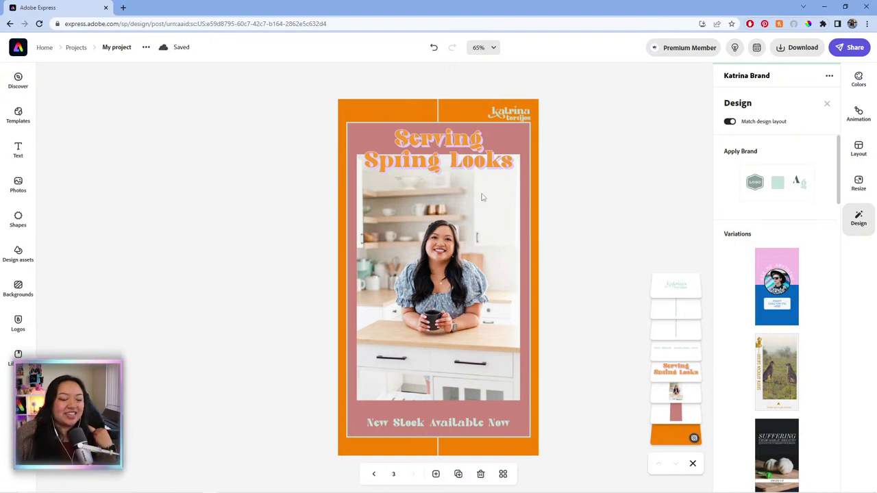
pyautogui.click(461, 160)
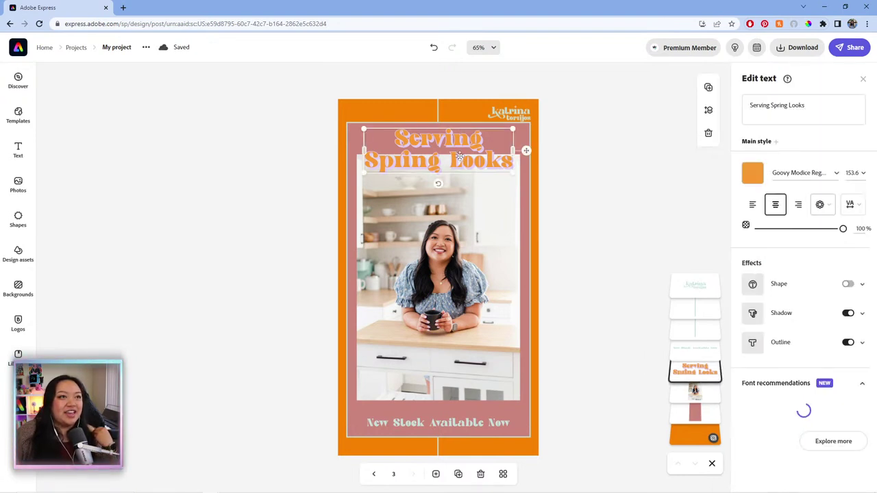
pyautogui.click(599, 146)
pyautogui.click(514, 115)
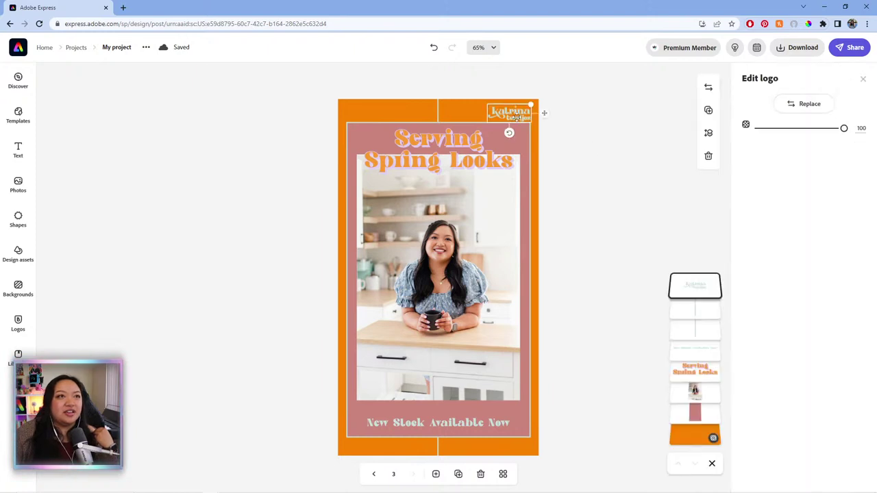
pyautogui.click(498, 272)
pyautogui.click(593, 271)
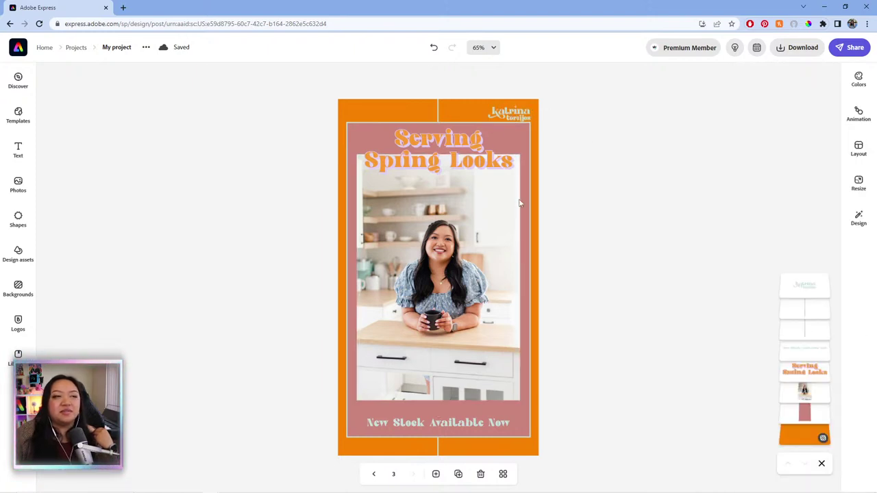
# Adjust the logo's placement within the upper orange border, shifting it slightly to the left
pyautogui.click(510, 118)
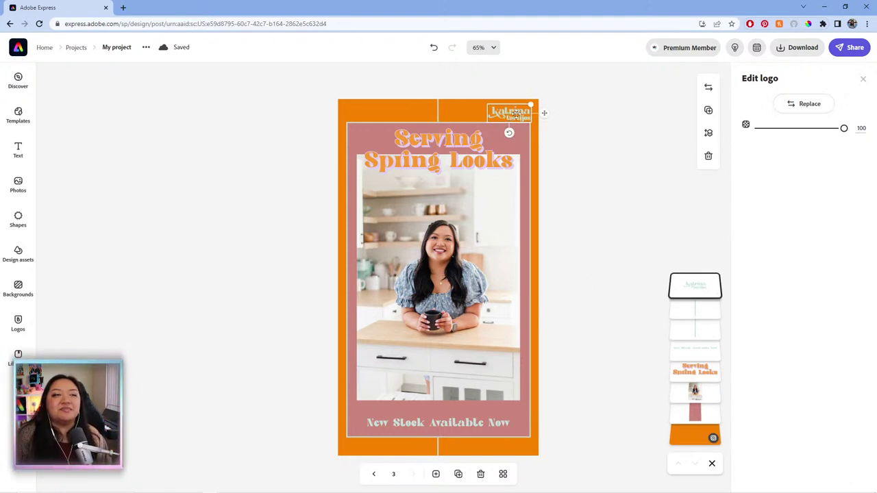
pyautogui.moveTo(515, 113)
pyautogui.mouseDown()
pyautogui.moveTo(473, 114)
pyautogui.moveTo(508, 117)
pyautogui.mouseUp()
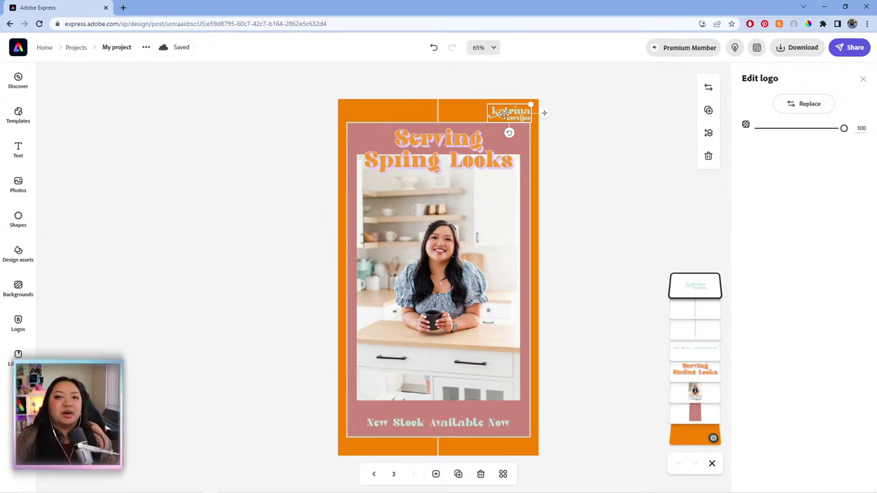
pyautogui.click(611, 146)
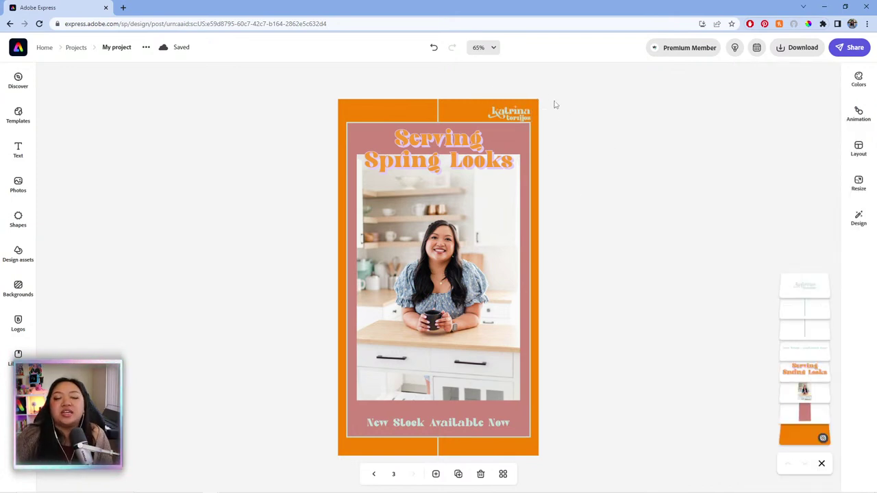
pyautogui.click(519, 118)
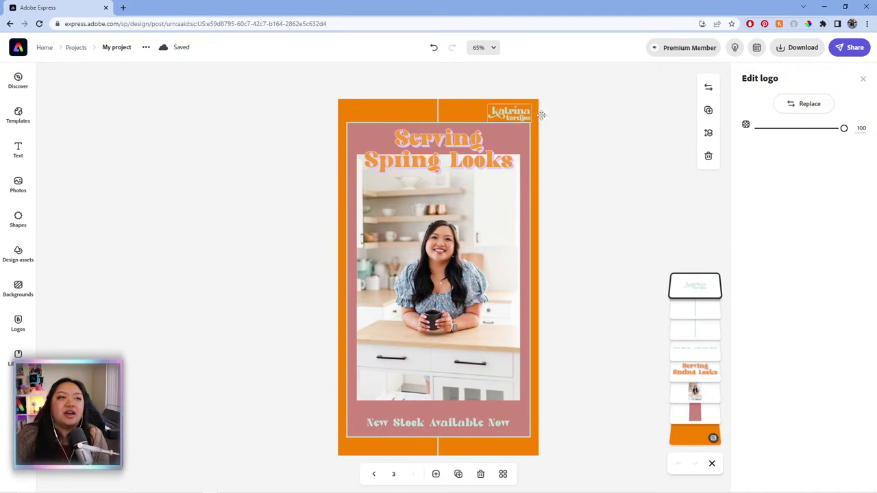
pyautogui.moveTo(546, 112)
pyautogui.mouseDown()
pyautogui.moveTo(488, 120)
pyautogui.moveTo(553, 116)
pyautogui.moveTo(516, 118)
pyautogui.moveTo(491, 307)
pyautogui.moveTo(449, 403)
pyautogui.moveTo(474, 447)
pyautogui.moveTo(533, 117)
pyautogui.moveTo(544, 114)
pyautogui.mouseUp()
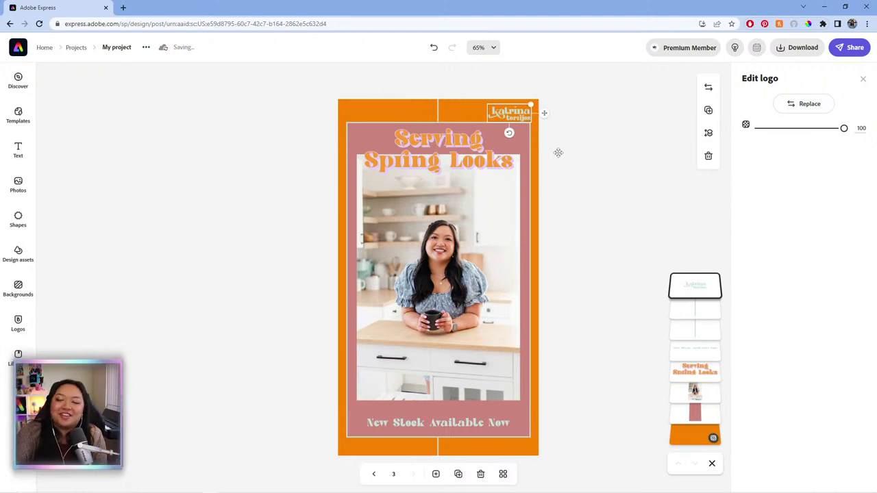
pyautogui.click(584, 159)
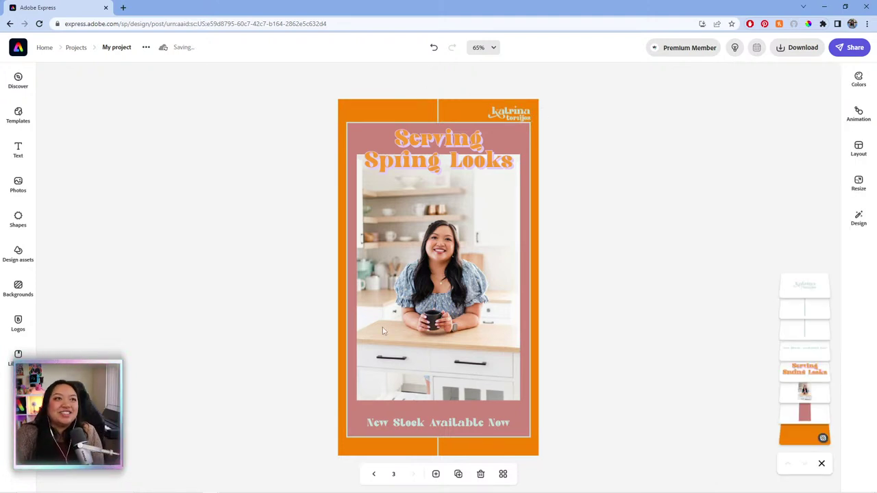
pyautogui.click(511, 118)
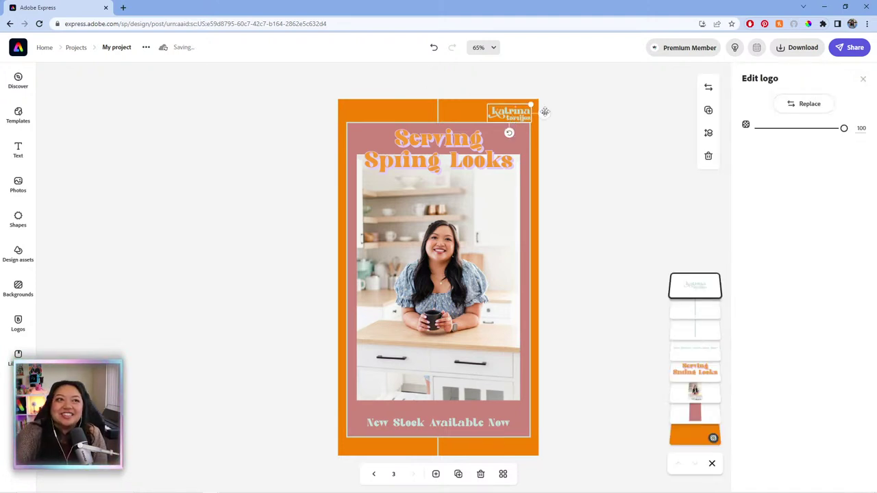
pyautogui.moveTo(511, 118); pyautogui.dragTo(539, 114)
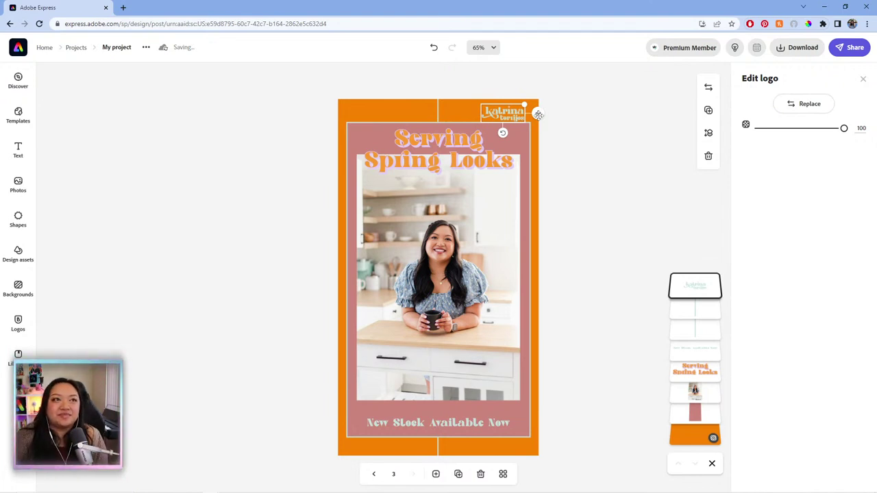
# Move the "New Stock Available Now" text up onto the photo's lower edge, and center the logo beneath it in the rose frame
pyautogui.moveTo(538, 115); pyautogui.dragTo(499, 446)
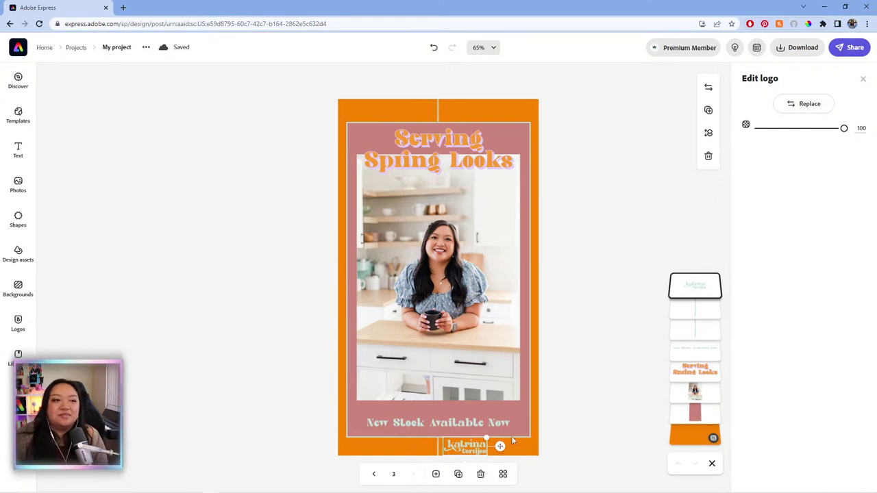
pyautogui.moveTo(501, 446); pyautogui.dragTo(523, 392)
pyautogui.click(486, 422)
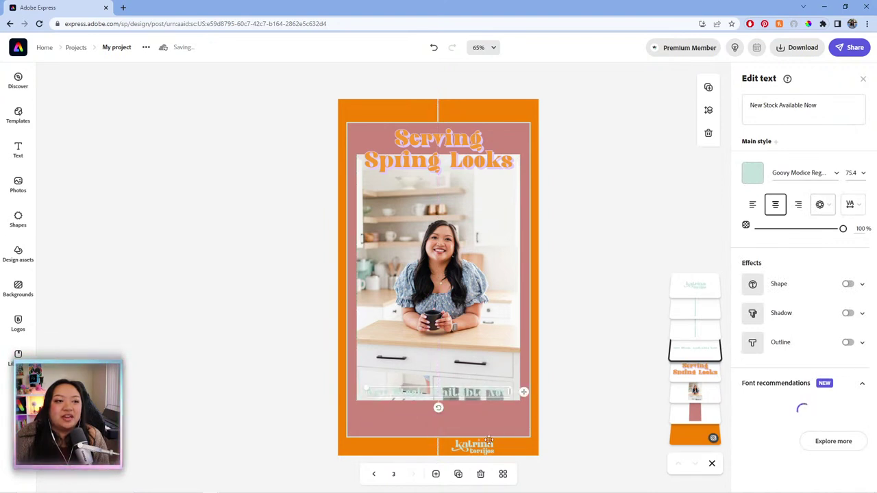
pyautogui.click(483, 447)
pyautogui.moveTo(508, 446); pyautogui.dragTo(478, 413)
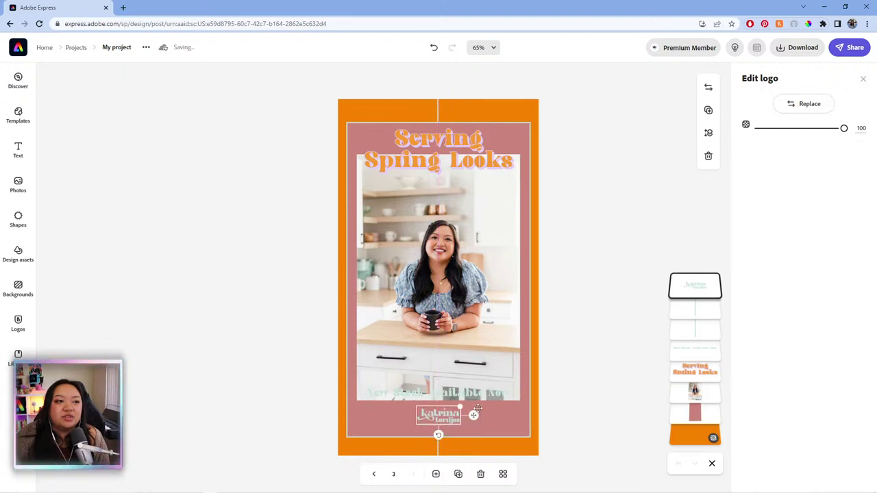
# Try purple #B891E3 and near-white #F5FDFC on the "New Stock Available Now" text, and return it to the brand's mint #C6E1DC
pyautogui.click(483, 392)
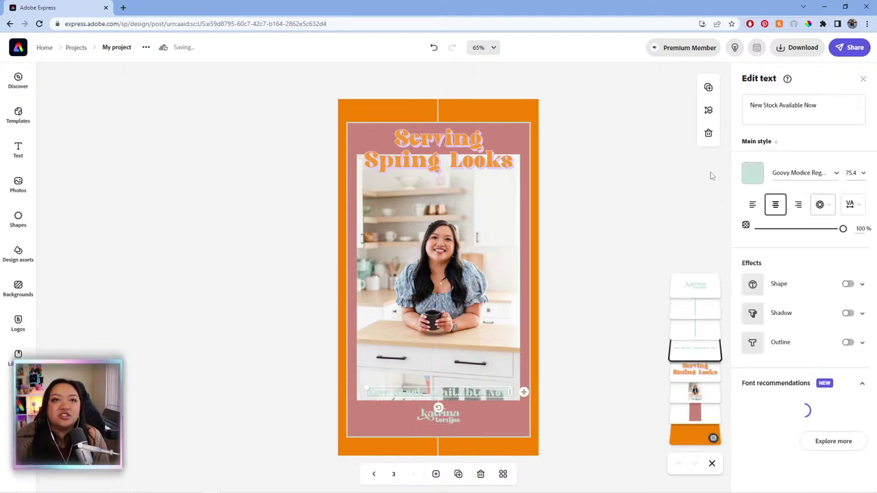
pyautogui.click(752, 173)
pyautogui.click(779, 220)
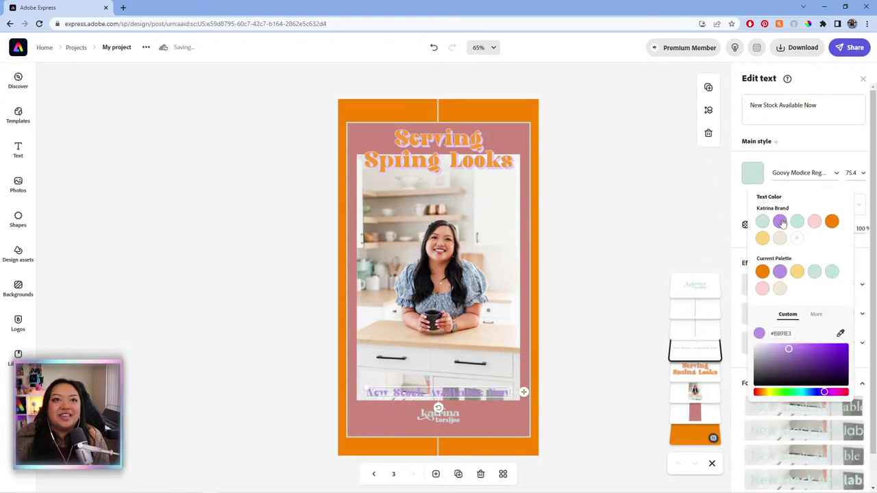
pyautogui.click(761, 220)
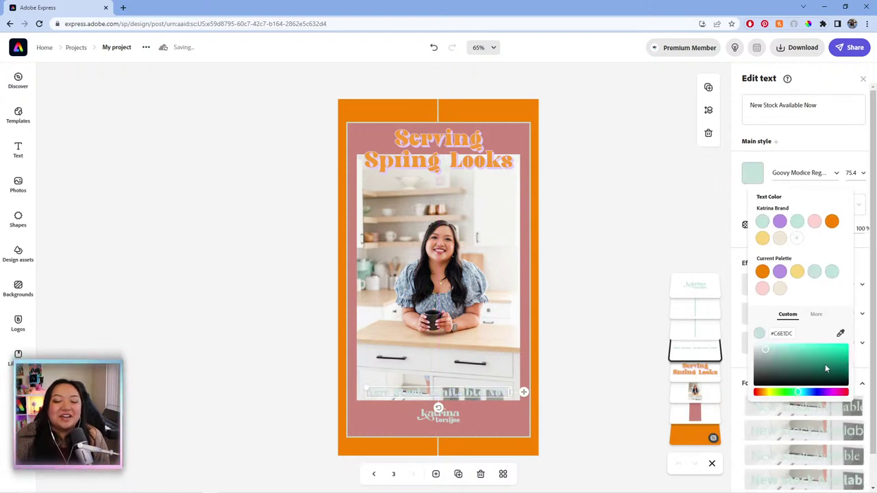
pyautogui.moveTo(825, 364); pyautogui.dragTo(758, 345)
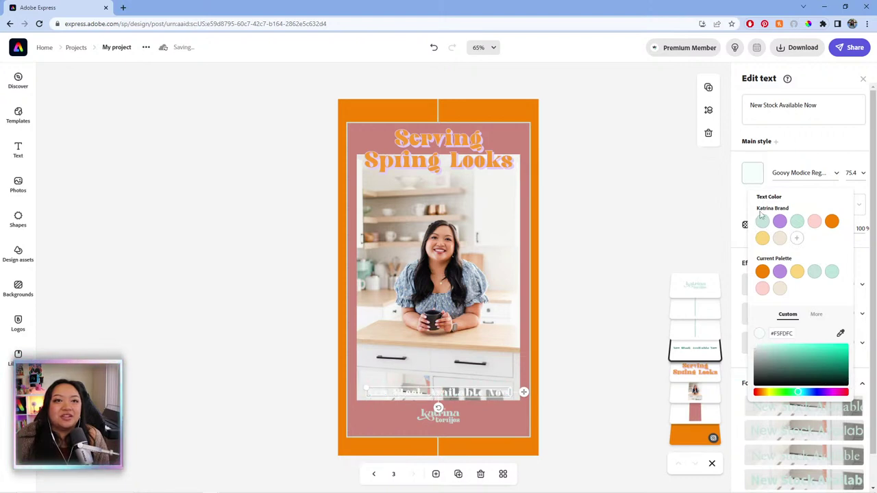
pyautogui.click(761, 223)
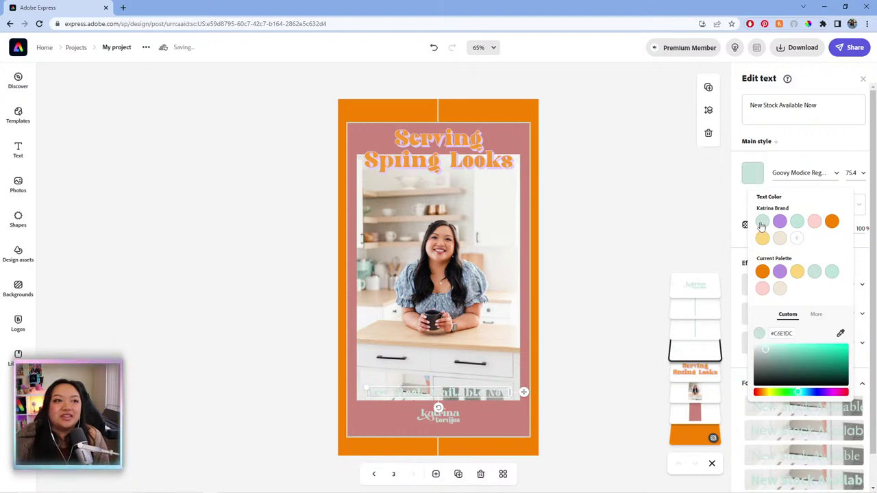
pyautogui.click(736, 248)
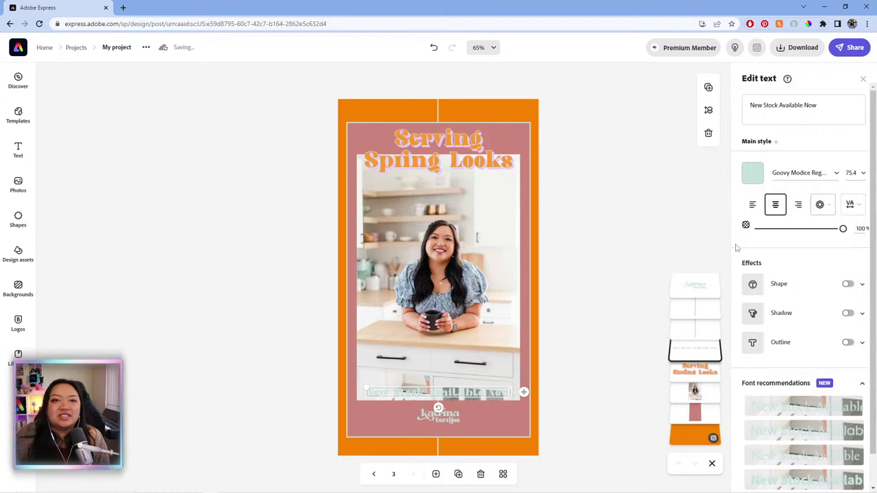
# Add an outline to the "New Stock Available Now" text in a dark shade of the brand's mint with a thickness of 24
pyautogui.click(848, 342)
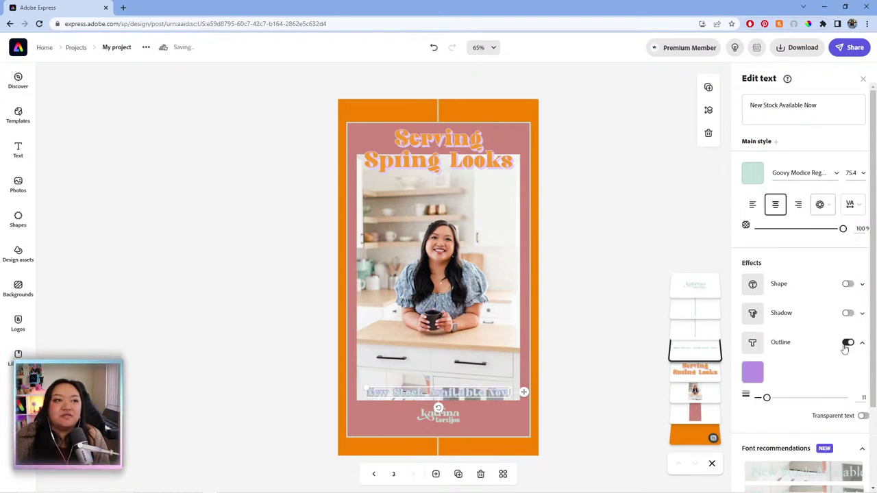
pyautogui.click(752, 372)
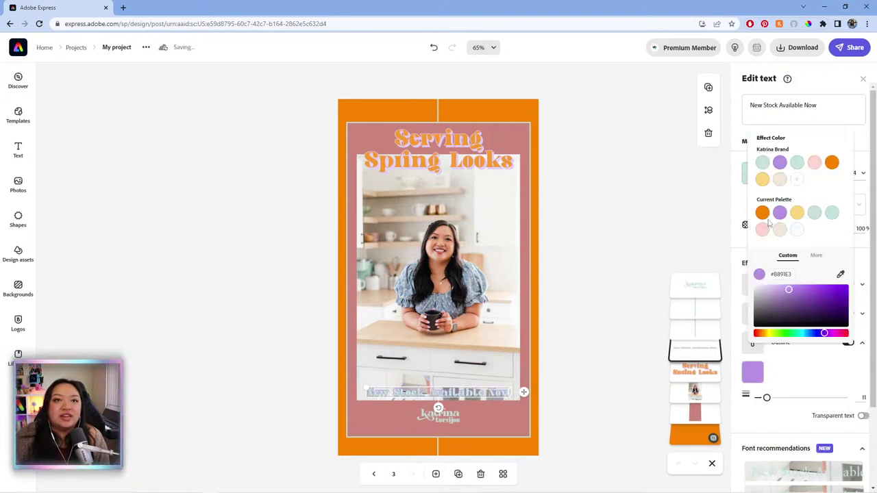
pyautogui.click(762, 162)
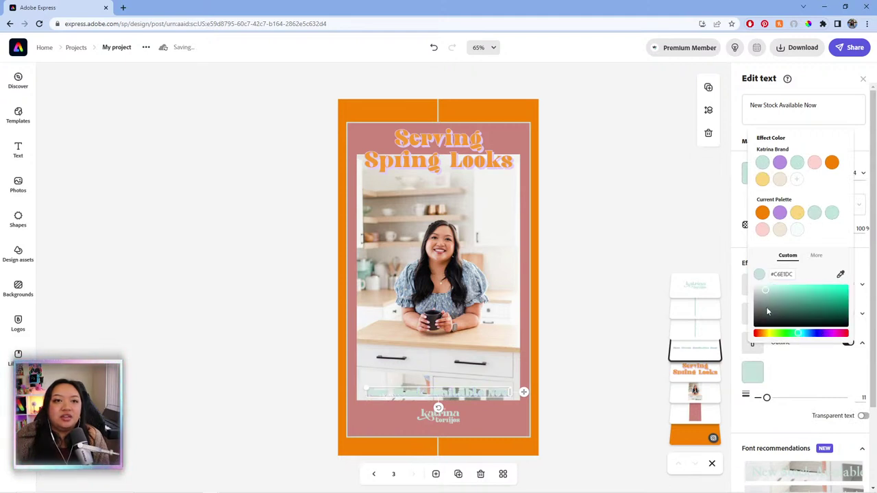
pyautogui.click(766, 310)
pyautogui.moveTo(766, 310); pyautogui.dragTo(765, 309)
pyautogui.click(743, 255)
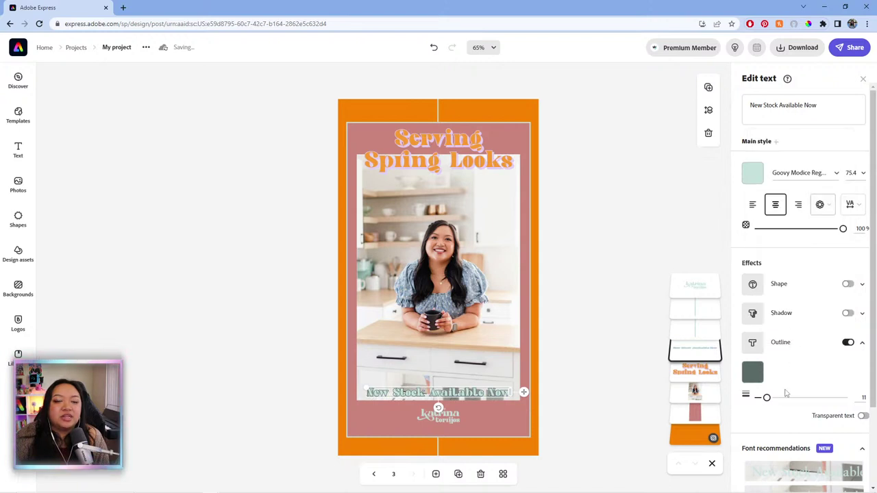
pyautogui.moveTo(768, 399); pyautogui.dragTo(778, 403)
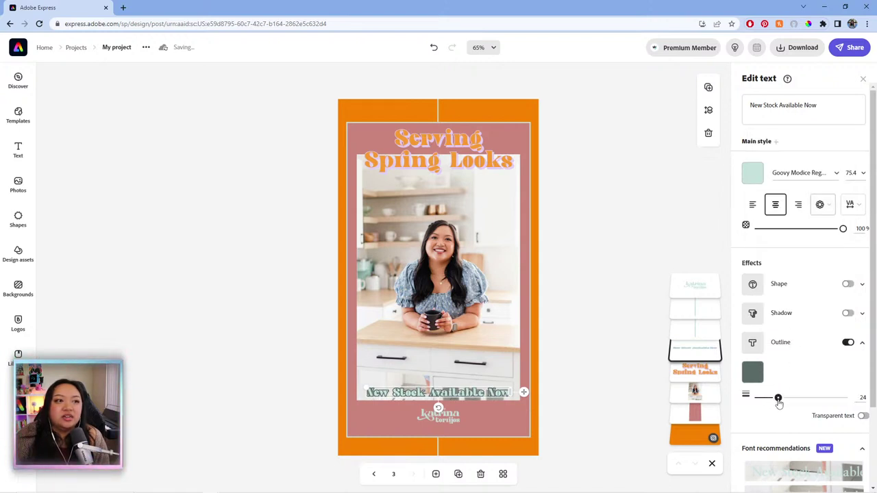
# Increase the letter spacing of the "New Stock Available Now" text to 4
pyautogui.click(493, 49)
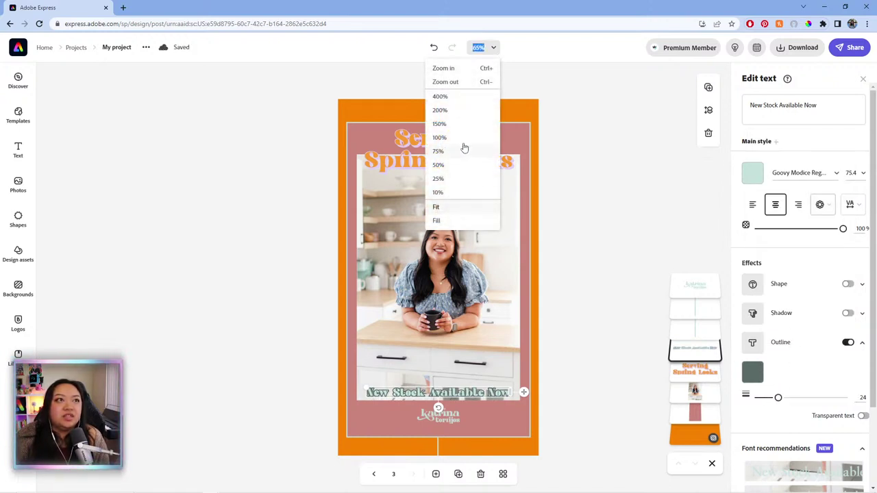
pyautogui.click(471, 143)
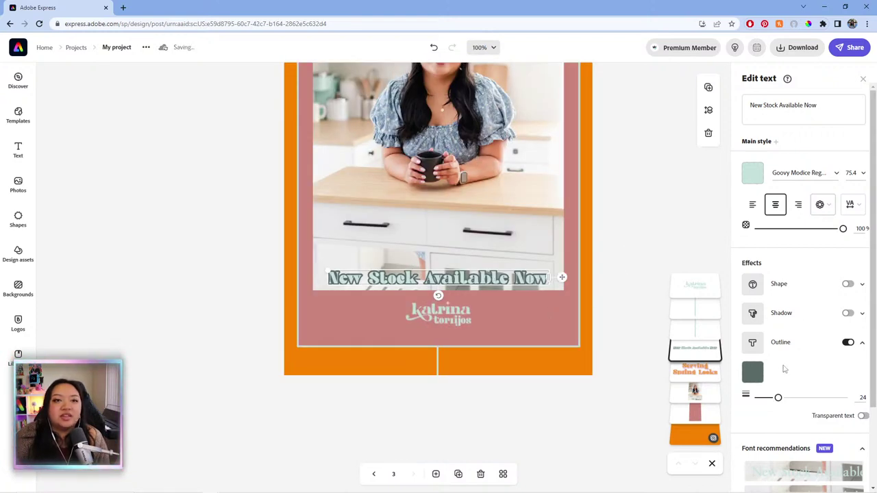
pyautogui.click(852, 204)
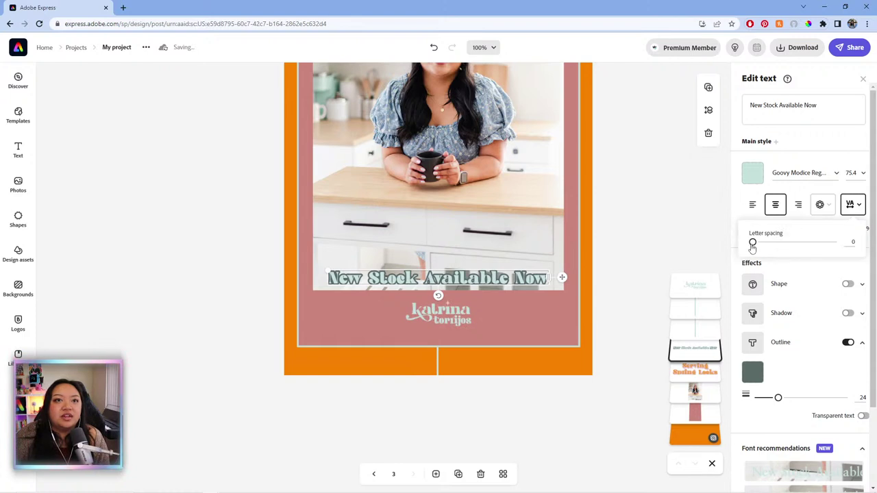
pyautogui.moveTo(753, 244); pyautogui.dragTo(754, 244)
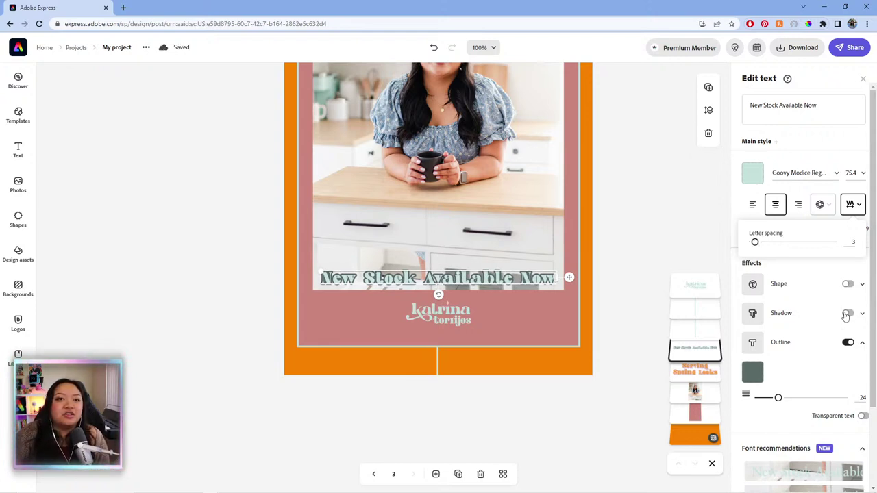
pyautogui.click(853, 204)
pyautogui.click(852, 204)
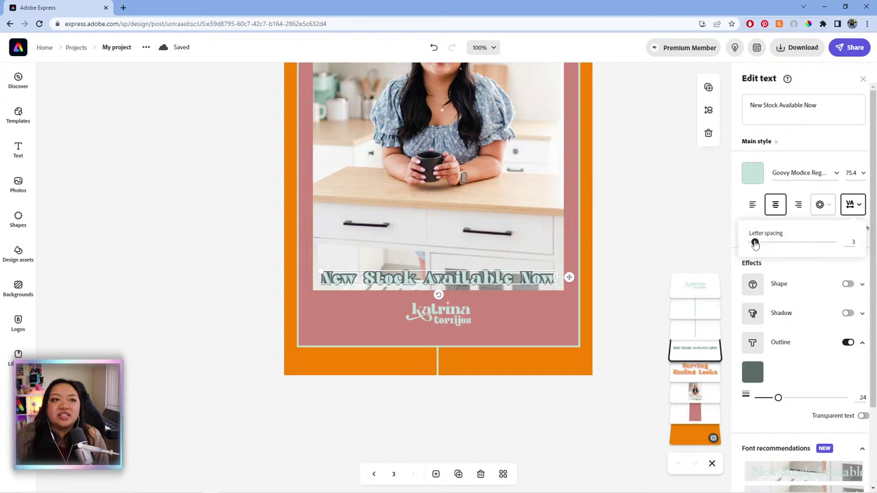
pyautogui.moveTo(755, 244); pyautogui.dragTo(756, 244)
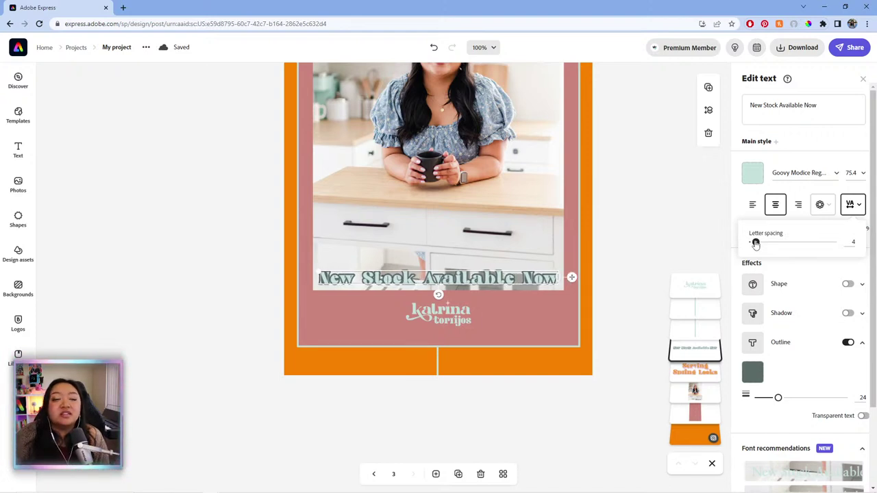
pyautogui.click(632, 245)
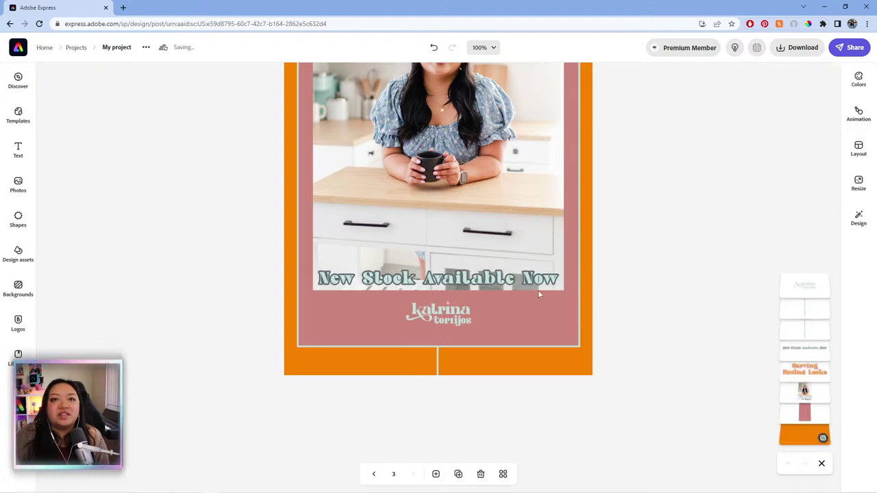
pyautogui.click(509, 280)
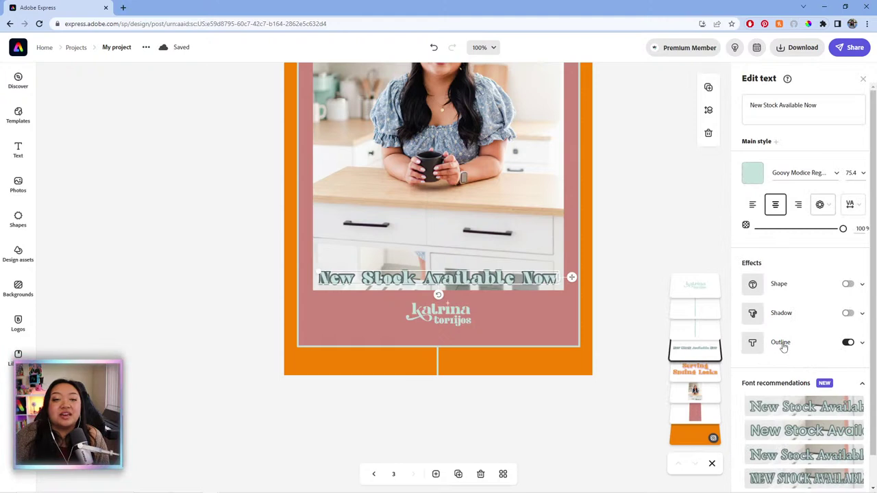
pyautogui.click(458, 319)
pyautogui.moveTo(457, 319); pyautogui.dragTo(459, 312)
pyautogui.click(632, 265)
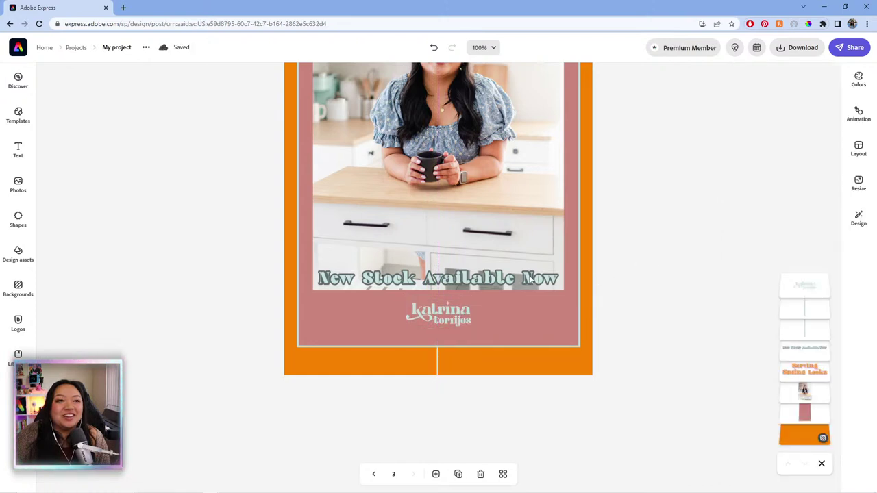
# Add a dark charcoal shadow to the "New Stock Available Now" text and turn off its outline
pyautogui.click(530, 276)
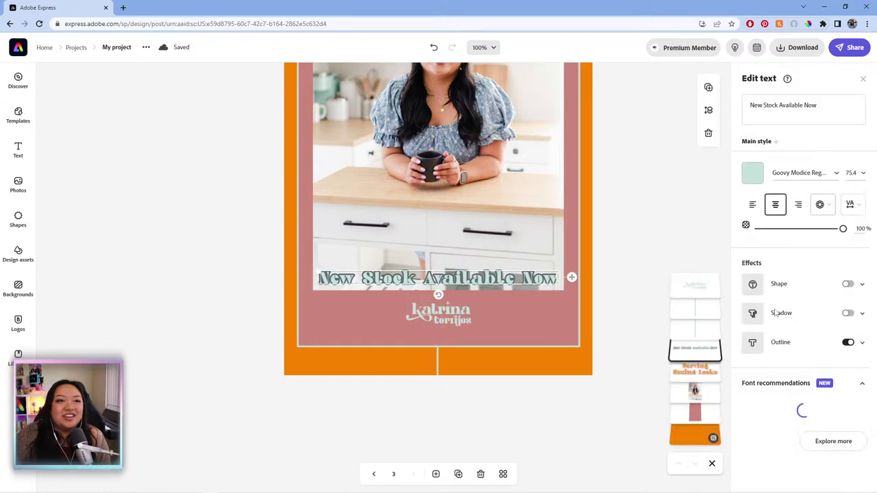
pyautogui.click(848, 313)
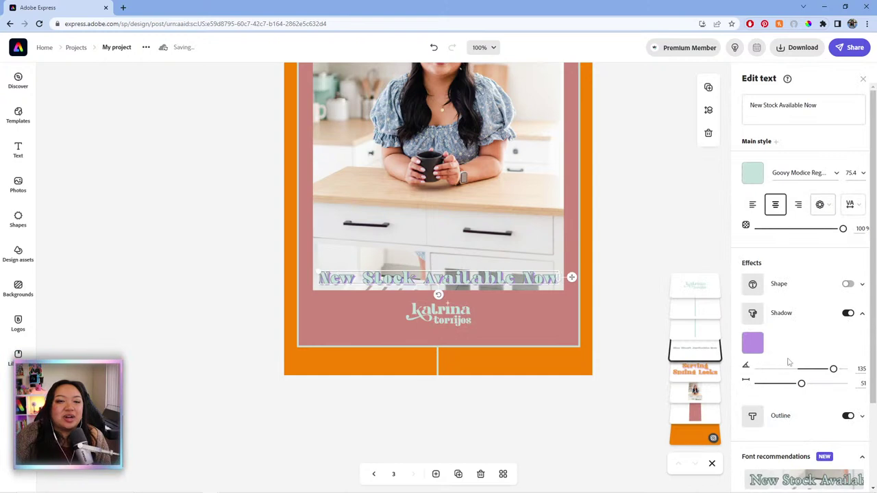
pyautogui.click(848, 417)
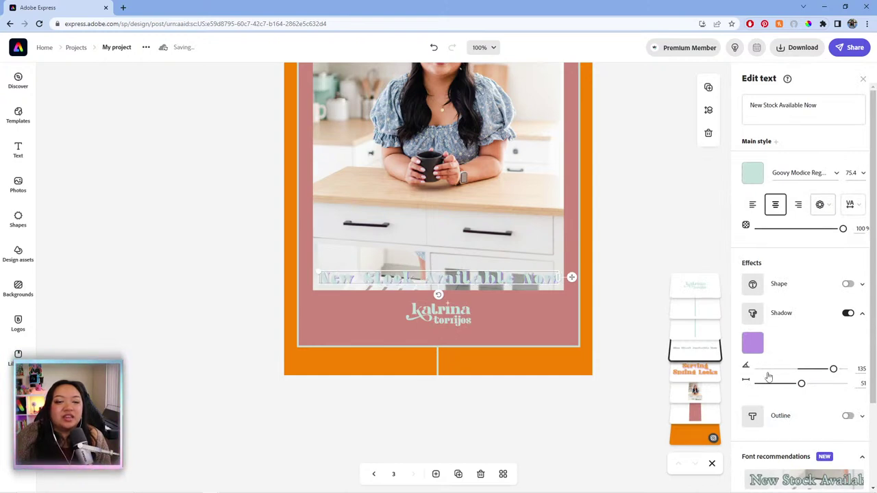
pyautogui.click(757, 348)
pyautogui.moveTo(769, 299)
pyautogui.mouseDown()
pyautogui.moveTo(750, 275)
pyautogui.moveTo(754, 293)
pyautogui.mouseUp()
pyautogui.click(521, 279)
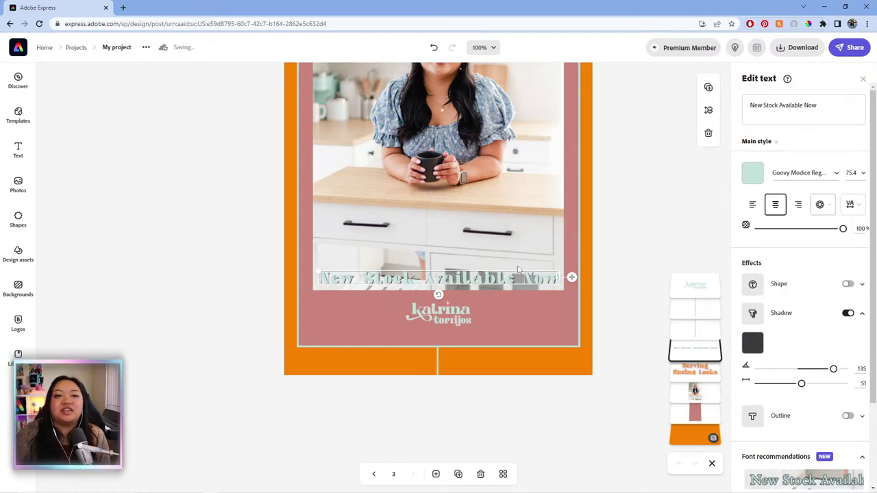
pyautogui.scroll(-3, 841, 392)
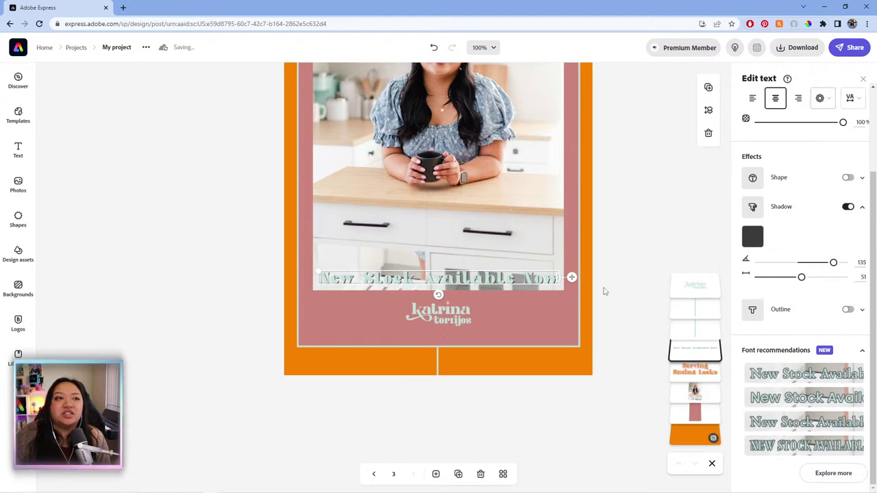
pyautogui.click(862, 79)
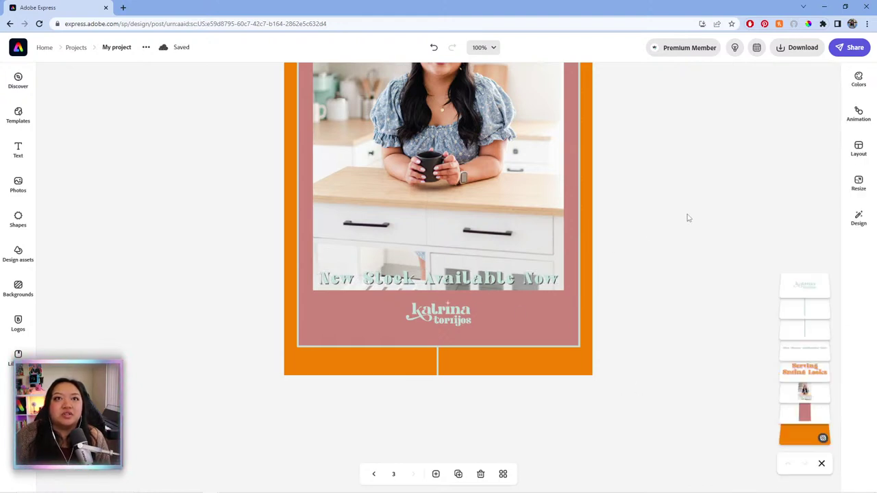
# Browse the extended font recommendations for the "New Stock Available Now" text, keeping the original font
pyautogui.click(540, 281)
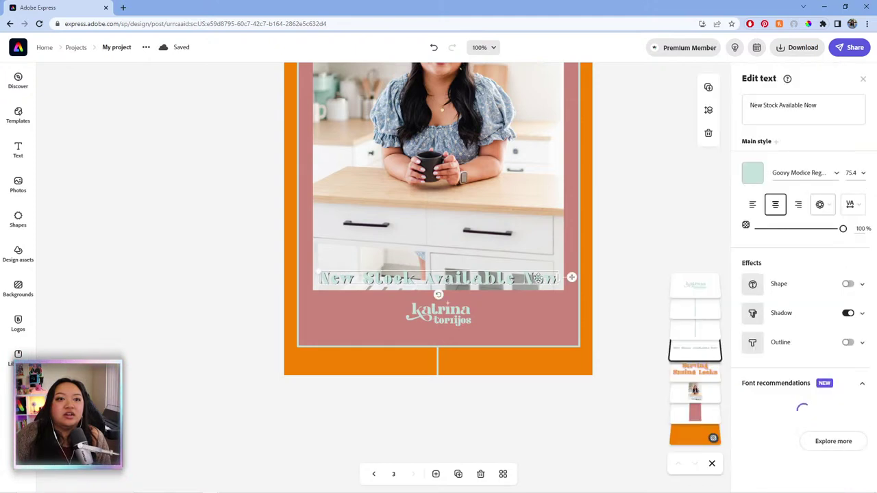
pyautogui.scroll(-1, 769, 354)
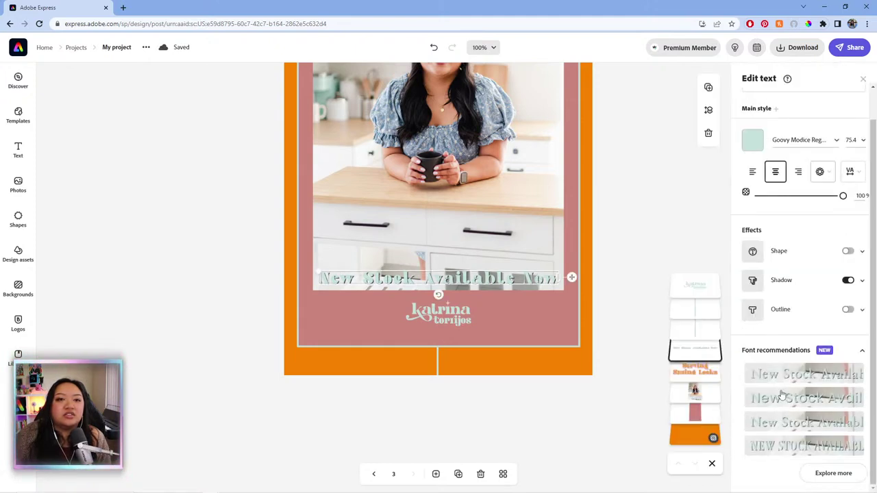
pyautogui.click(848, 480)
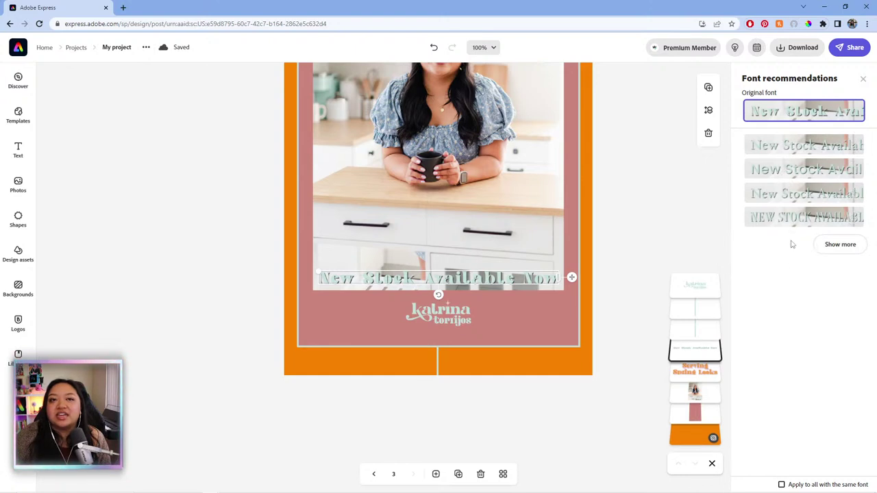
pyautogui.click(822, 244)
pyautogui.scroll(-5, 792, 340)
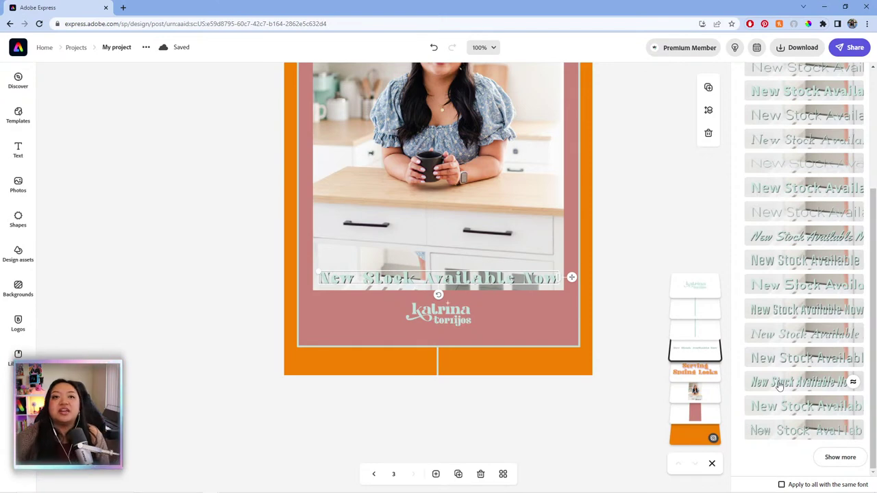
pyautogui.click(853, 381)
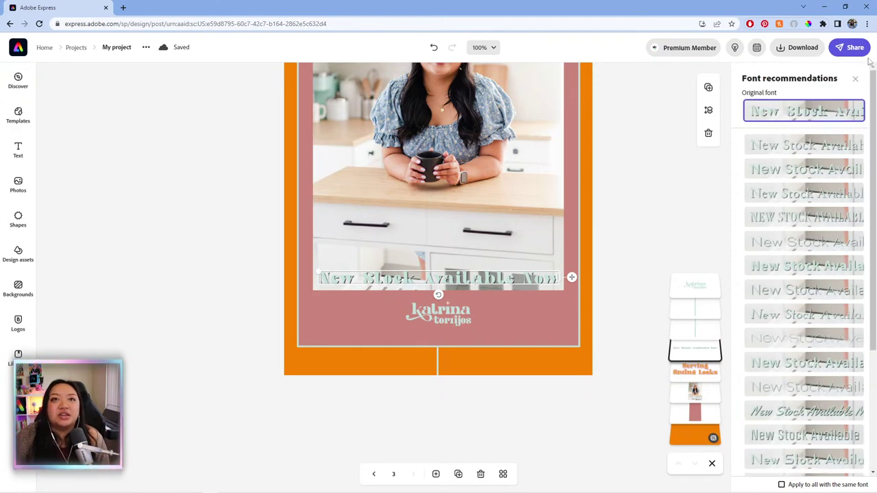
pyautogui.click(855, 79)
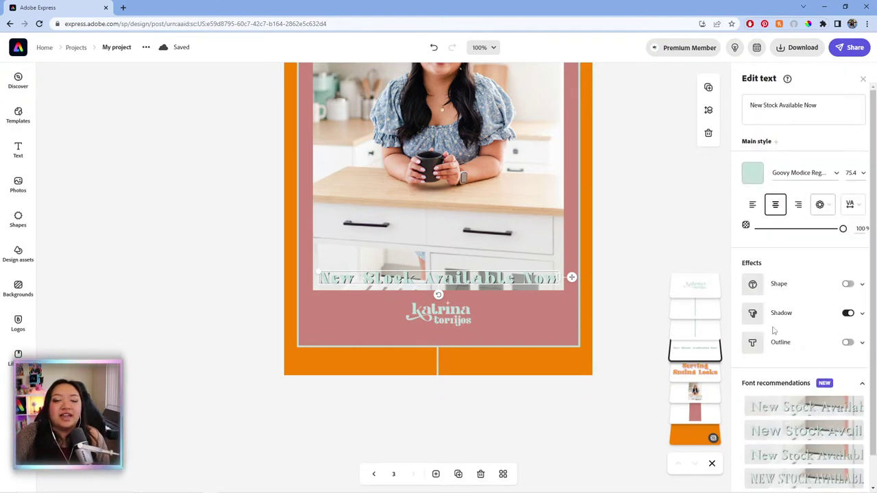
# Turn the outline of the "New Stock Available Now" text back on and set its thickness to 29
pyautogui.click(848, 343)
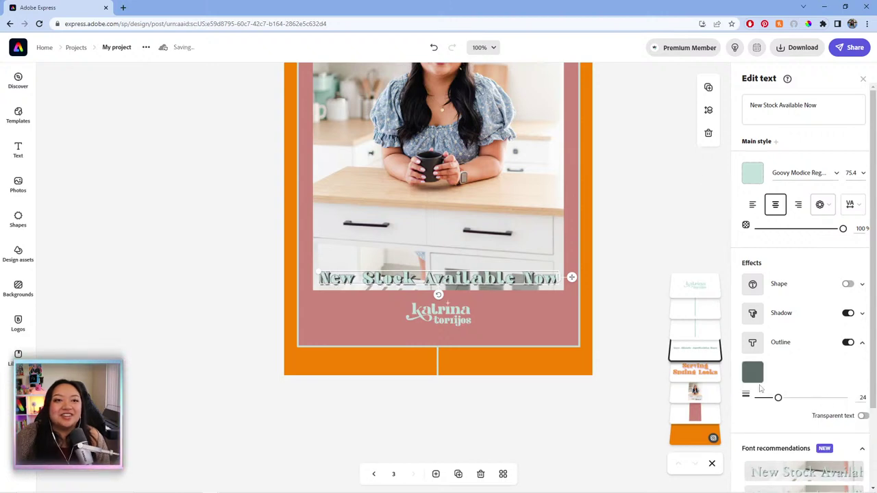
pyautogui.moveTo(777, 398); pyautogui.dragTo(782, 398)
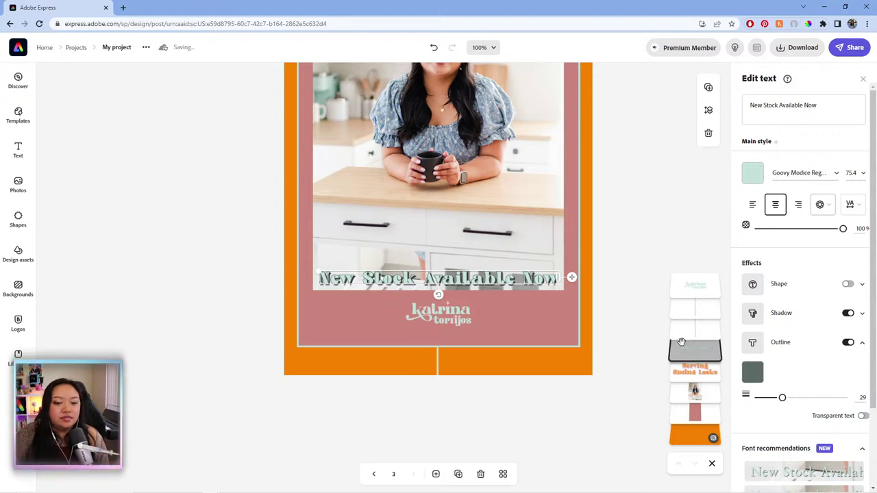
pyautogui.click(634, 214)
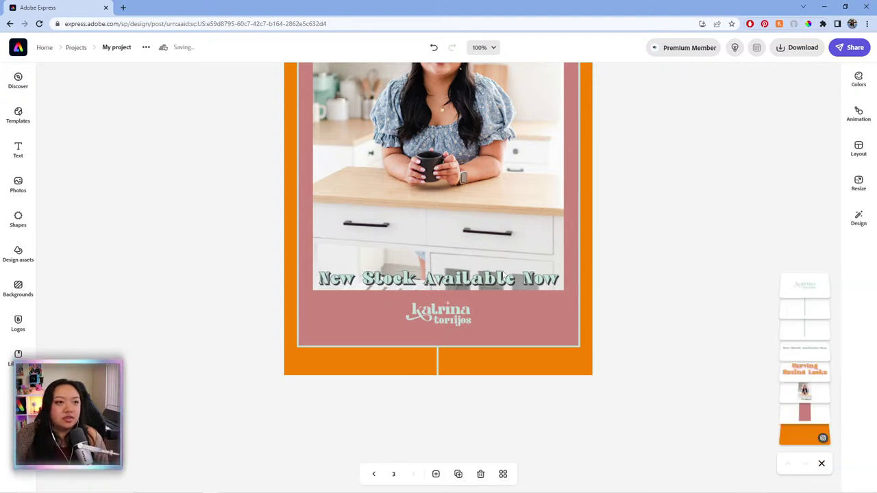
pyautogui.click(507, 285)
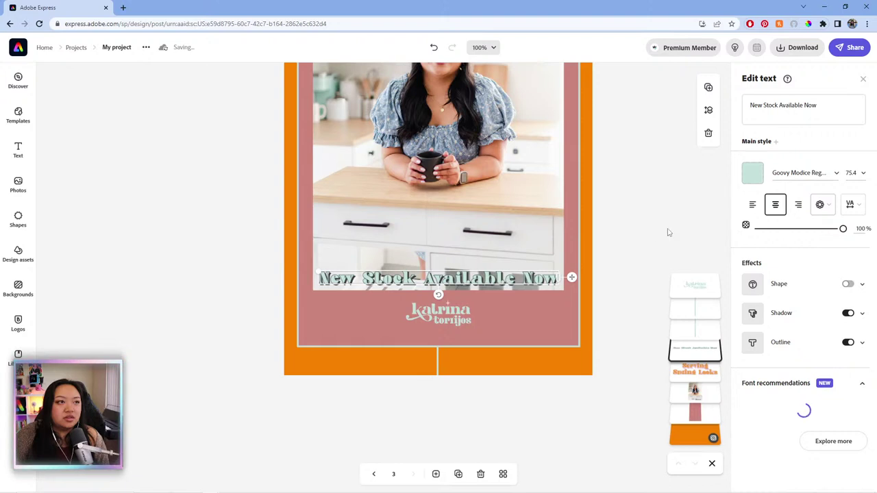
pyautogui.click(645, 241)
# Examine the whole story page at 75% and 100% zoom, checking the headline, portrait, lower text and logo
pyautogui.click(493, 48)
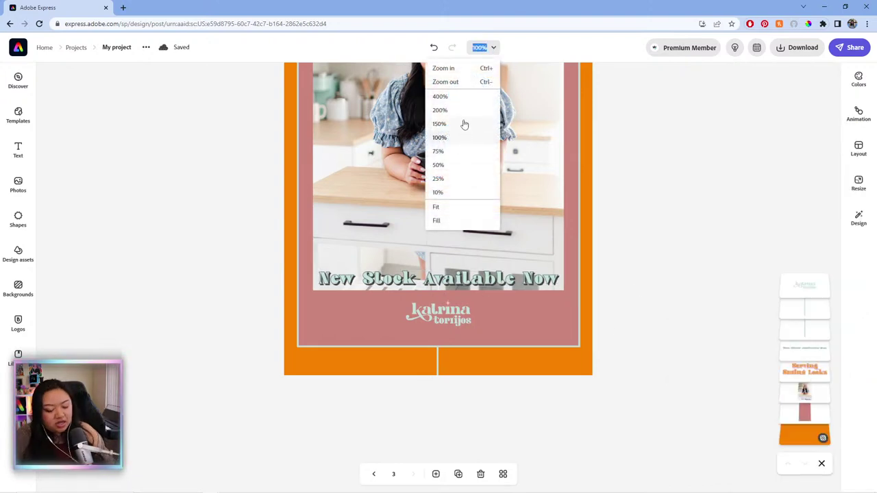
pyautogui.click(663, 120)
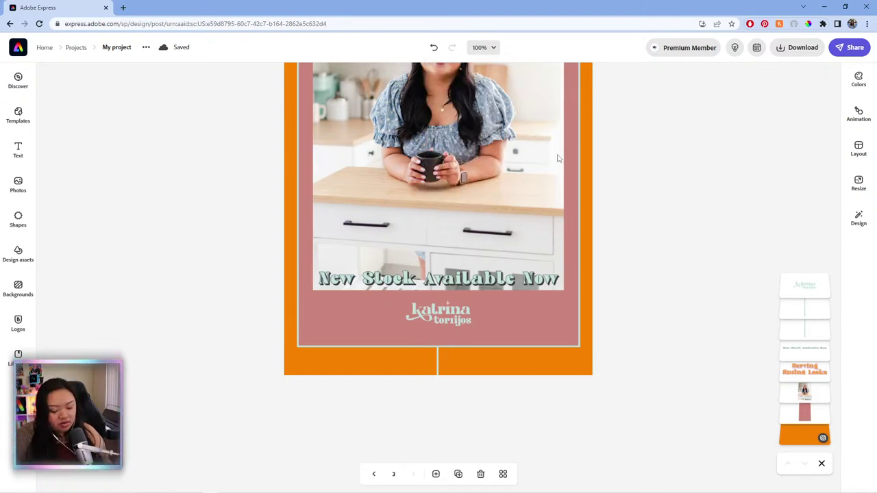
pyautogui.moveTo(607, 182); pyautogui.dragTo(628, 254)
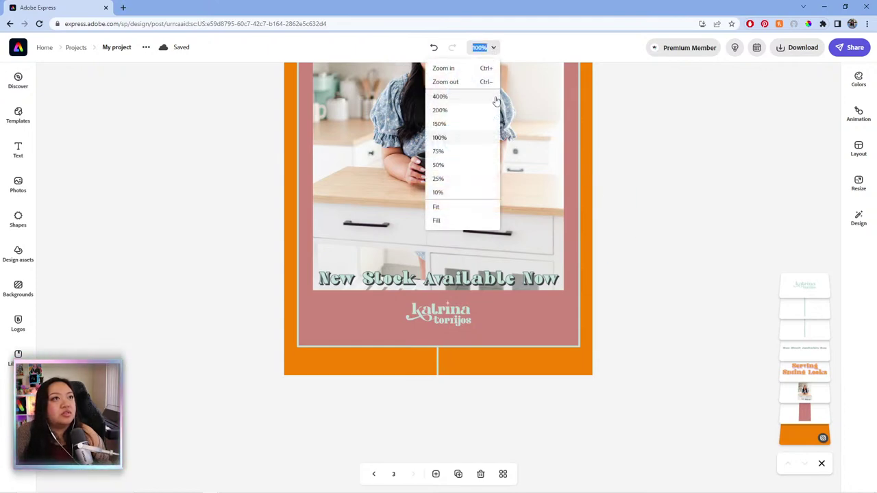
pyautogui.click(469, 152)
pyautogui.scroll(3, 500, 398)
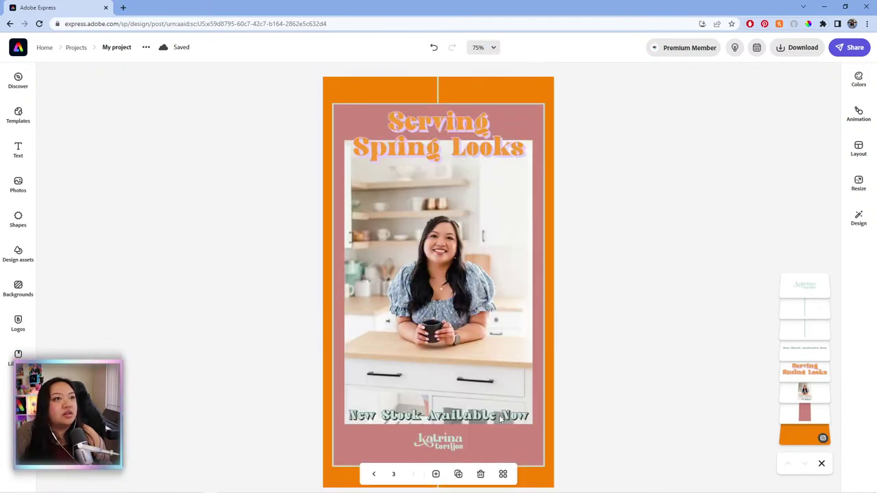
pyautogui.scroll(2, 570, 281)
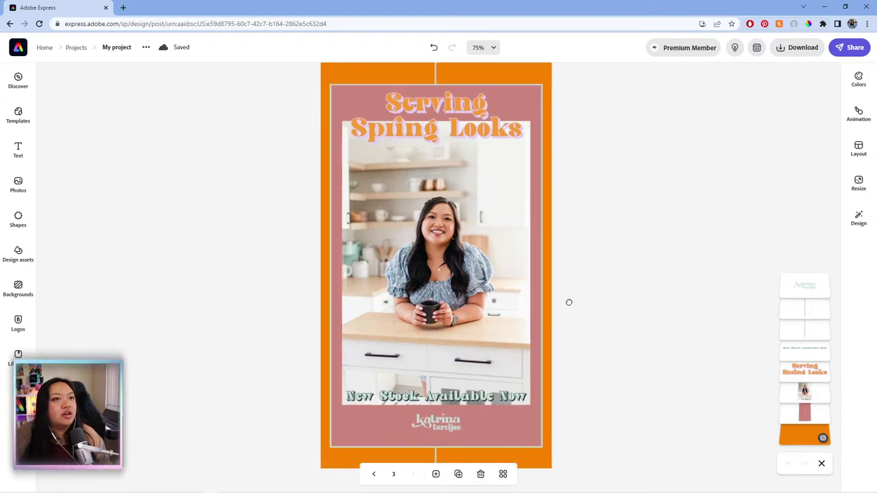
pyautogui.click(494, 48)
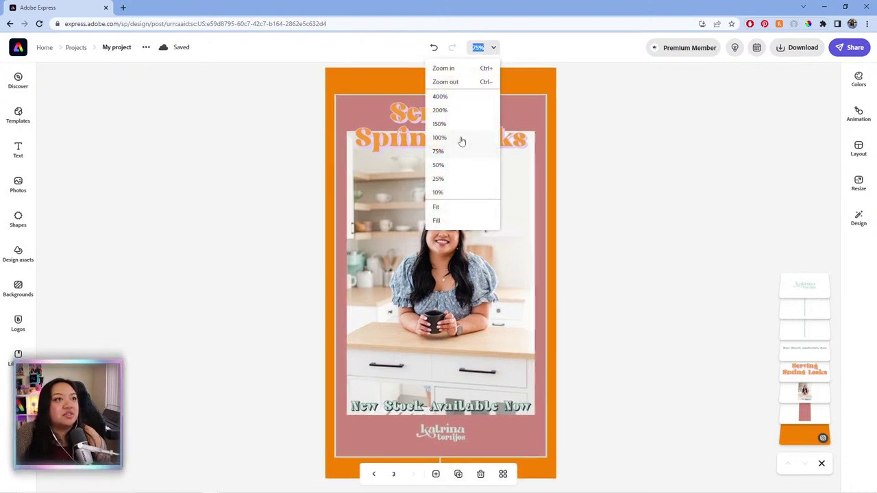
pyautogui.click(464, 140)
pyautogui.moveTo(632, 215); pyautogui.dragTo(646, 321)
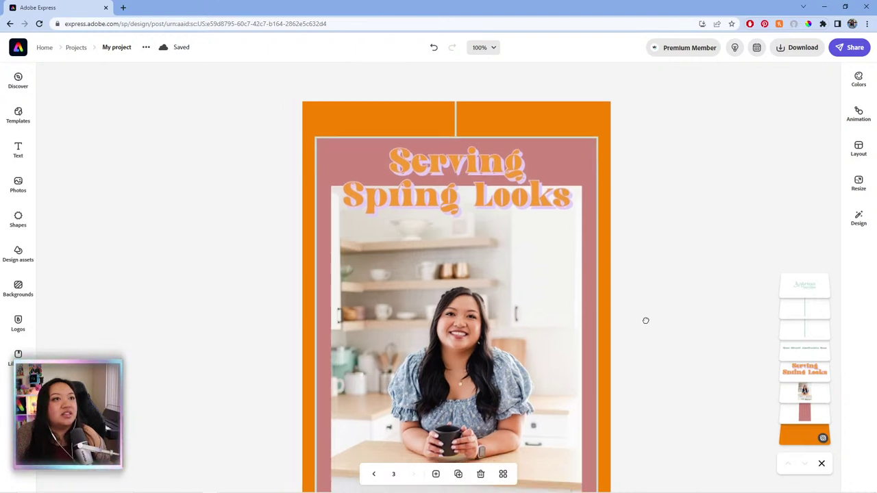
pyautogui.scroll(-5, 643, 199)
pyautogui.scroll(3, 642, 176)
pyautogui.click(495, 48)
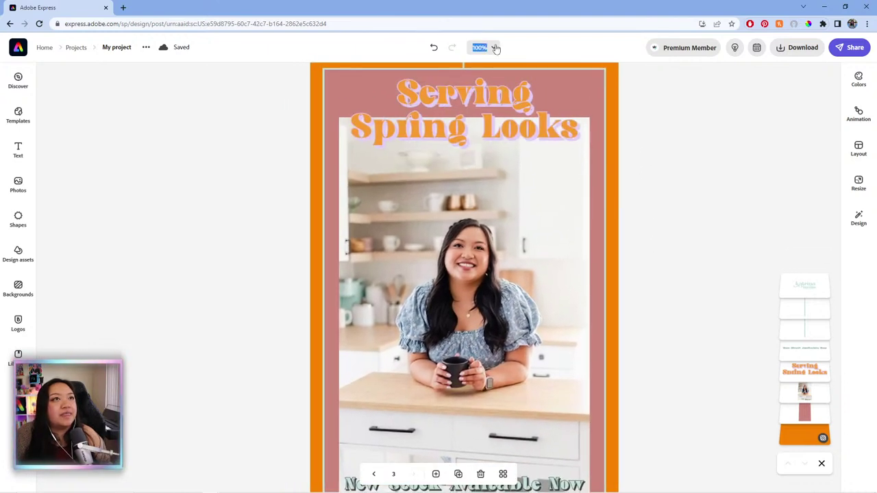
pyautogui.click(463, 155)
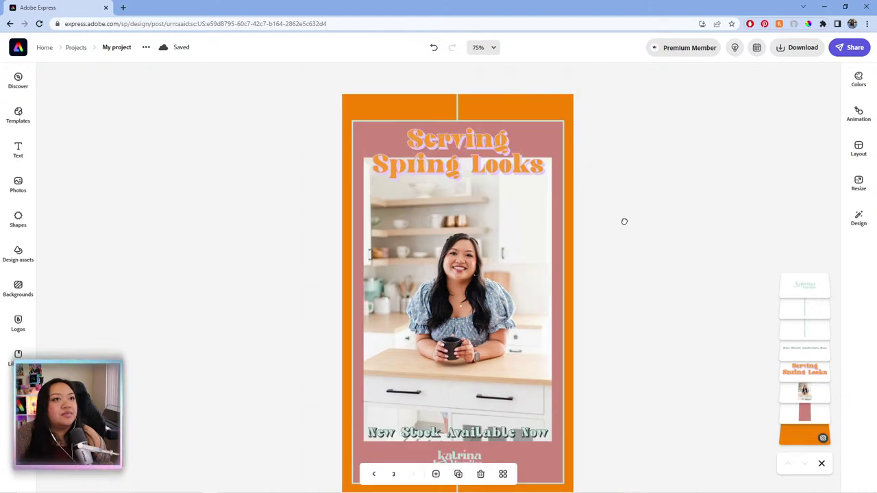
pyautogui.moveTo(624, 221); pyautogui.dragTo(626, 184)
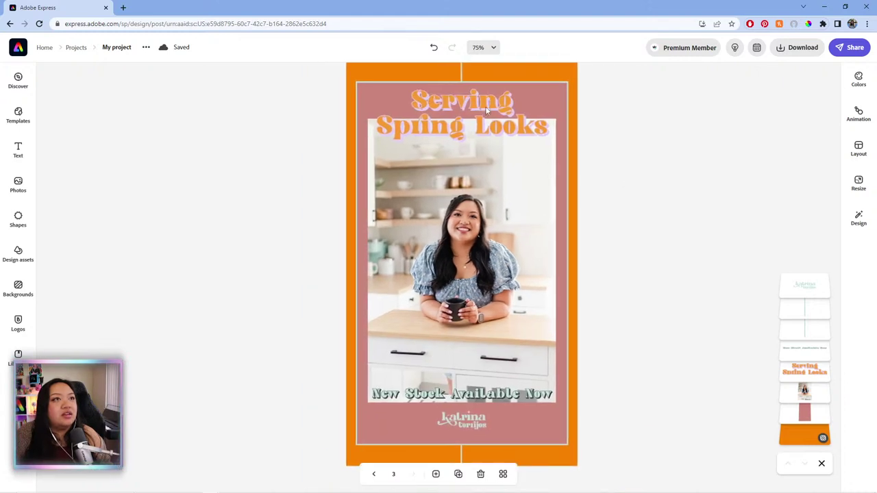
# Examine the story page at 50% and 100% zoom, checking the "Serving Spring Looks" headline and the logo
pyautogui.click(486, 106)
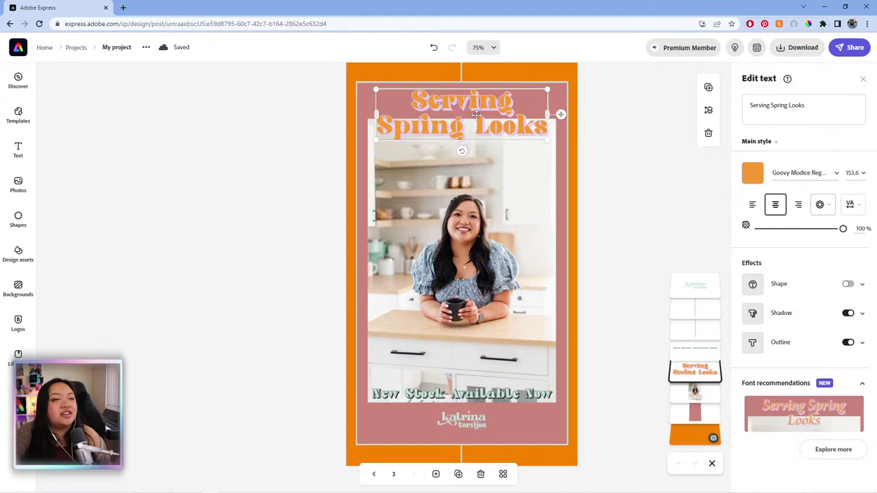
pyautogui.click(627, 161)
pyautogui.moveTo(623, 165)
pyautogui.mouseDown()
pyautogui.moveTo(623, 176)
pyautogui.moveTo(630, 162)
pyautogui.mouseUp()
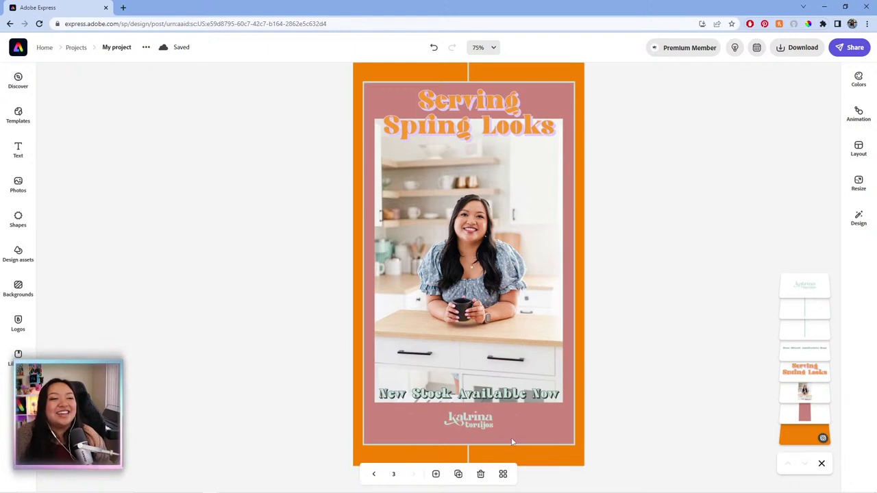
pyautogui.click(472, 424)
pyautogui.moveTo(474, 424); pyautogui.dragTo(480, 424)
pyautogui.click(596, 212)
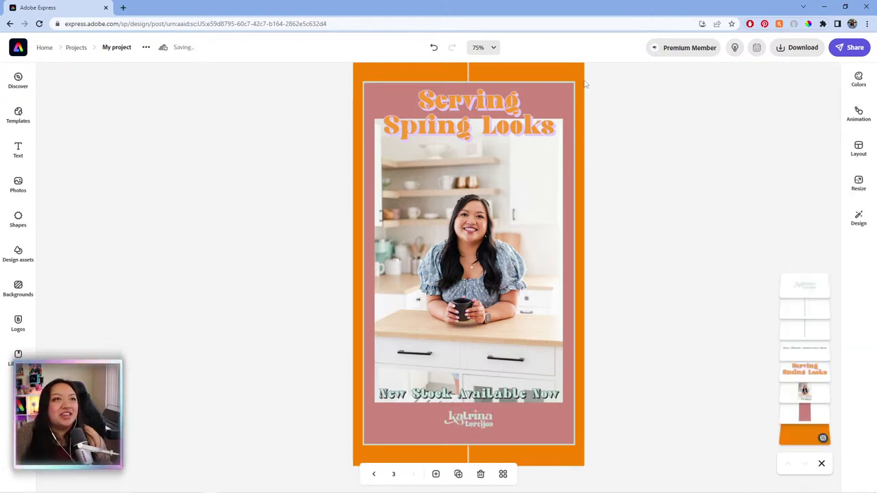
pyautogui.click(484, 48)
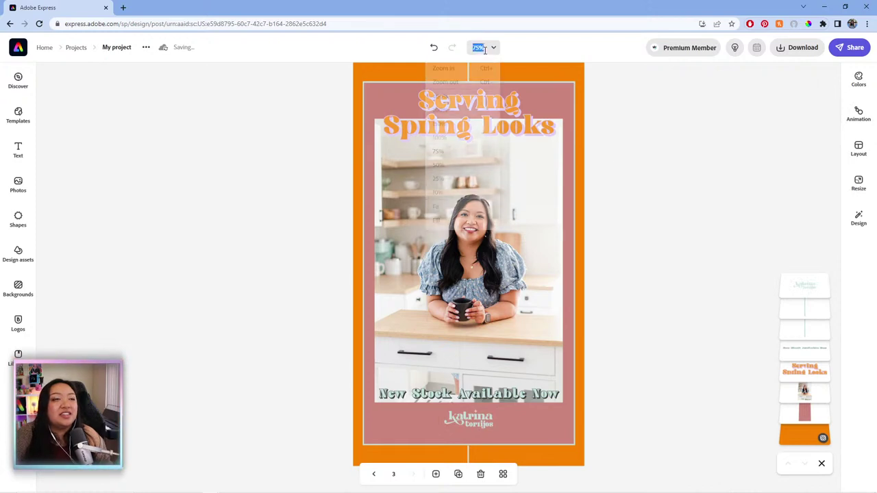
pyautogui.click(459, 166)
pyautogui.click(480, 48)
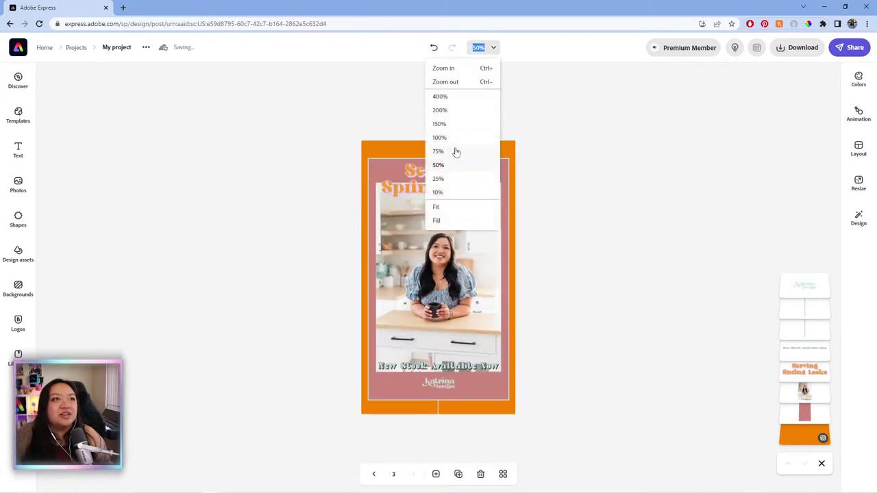
pyautogui.click(456, 137)
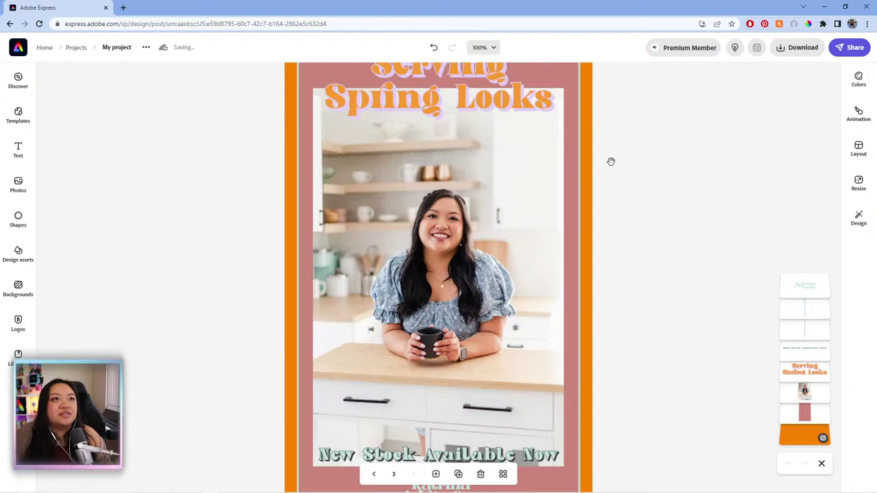
pyautogui.moveTo(593, 150); pyautogui.dragTo(599, 240)
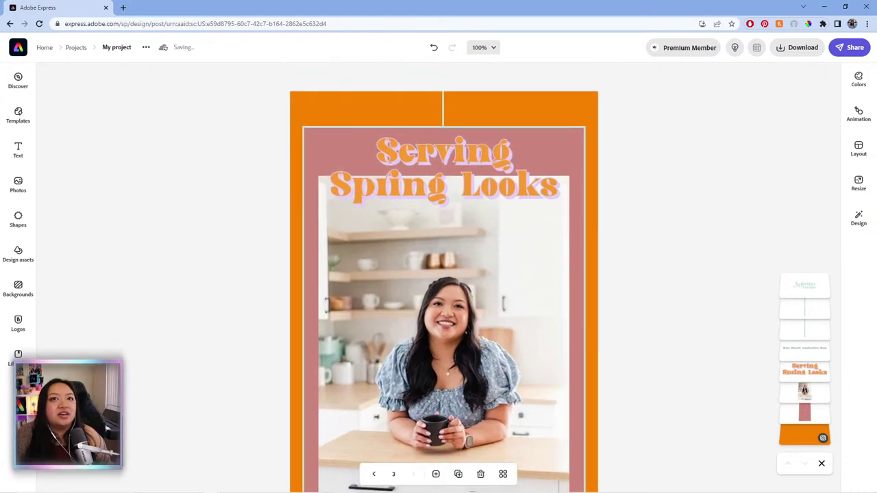
# Browse the page's current colors, the brand palettes and the suggested Bold, Classic, Professional and Pastel palettes
pyautogui.click(859, 79)
pyautogui.scroll(-5, 754, 322)
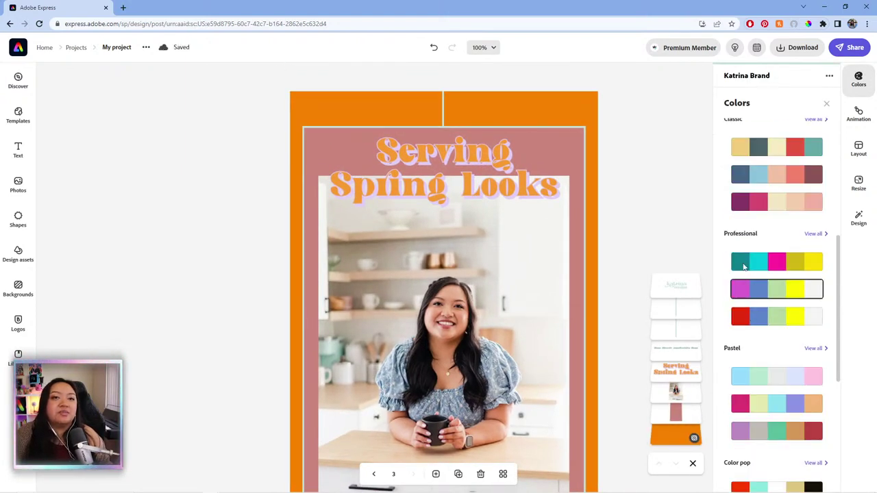
pyautogui.scroll(5, 764, 368)
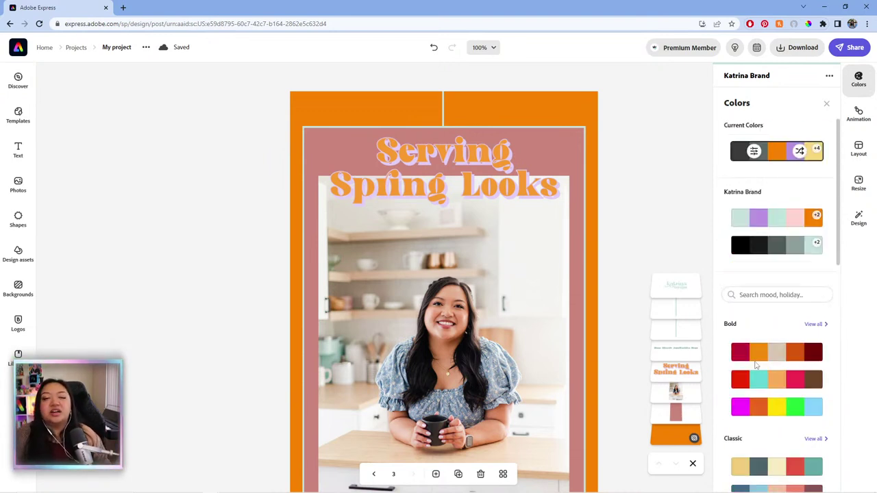
pyautogui.scroll(-1, 757, 366)
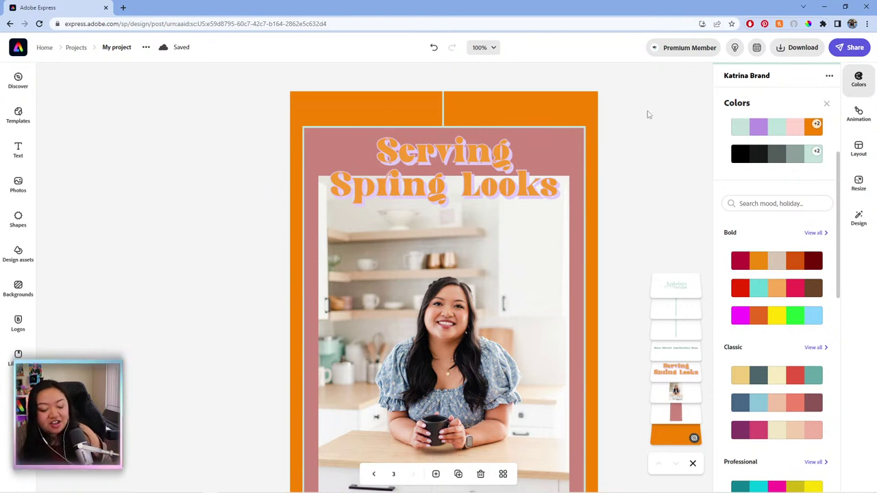
pyautogui.moveTo(630, 171)
pyautogui.mouseDown()
pyautogui.moveTo(651, 161)
pyautogui.moveTo(644, 180)
pyautogui.moveTo(635, 171)
pyautogui.mouseUp()
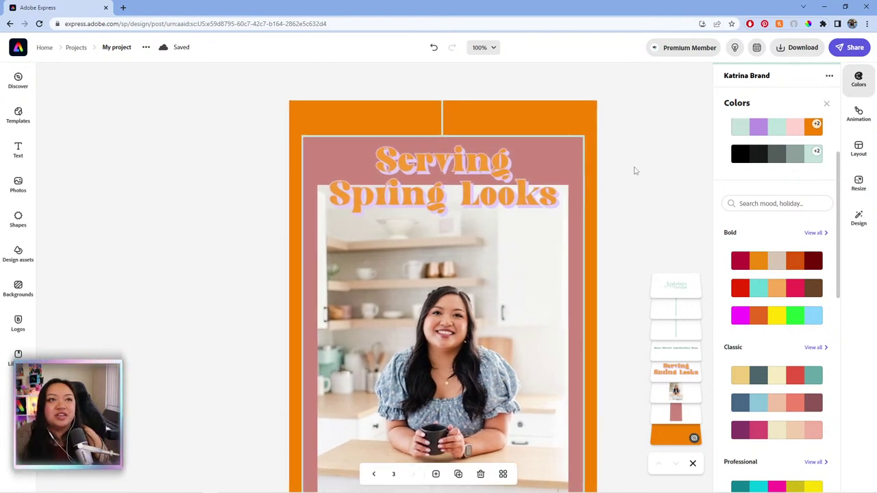
pyautogui.click(629, 192)
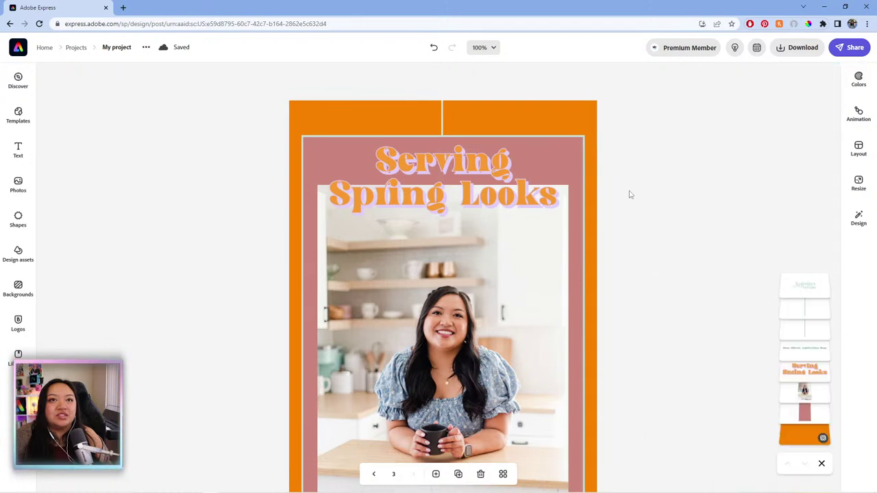
pyautogui.click(580, 131)
# Open the page's current colors for editing and inspect the charcoal, grey-green, orange, purple and yellow swatches
pyautogui.click(862, 83)
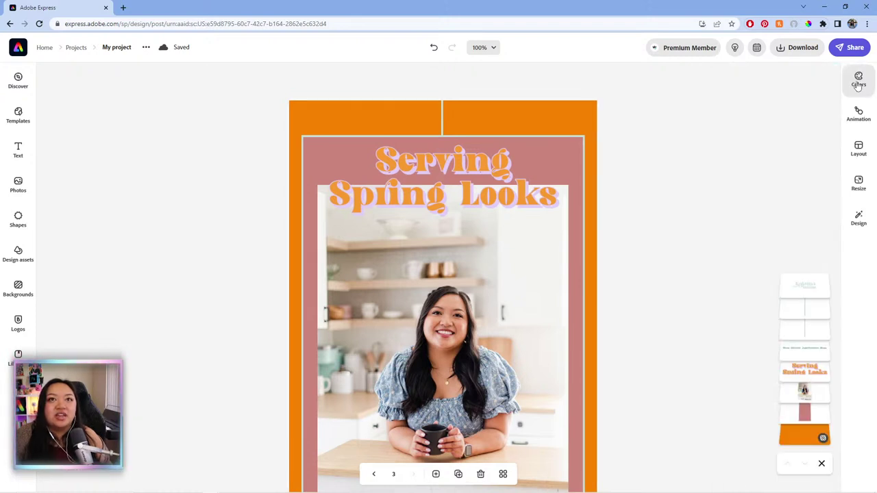
pyautogui.click(857, 79)
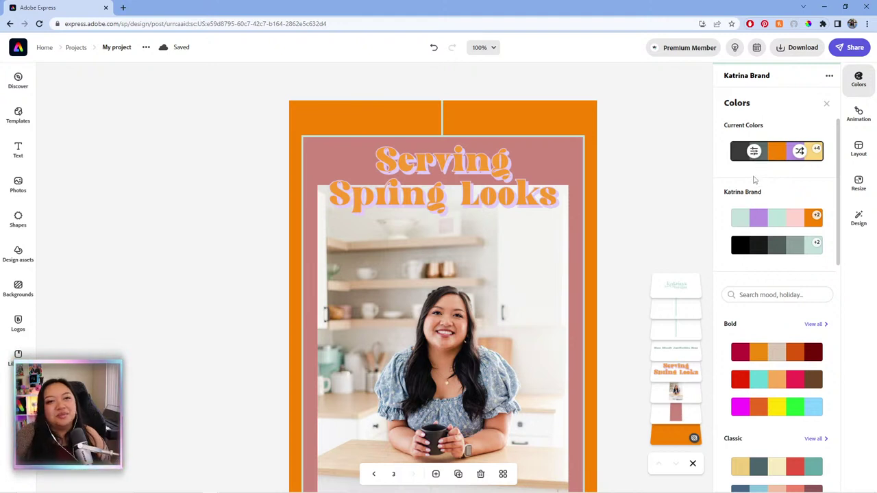
pyautogui.click(754, 151)
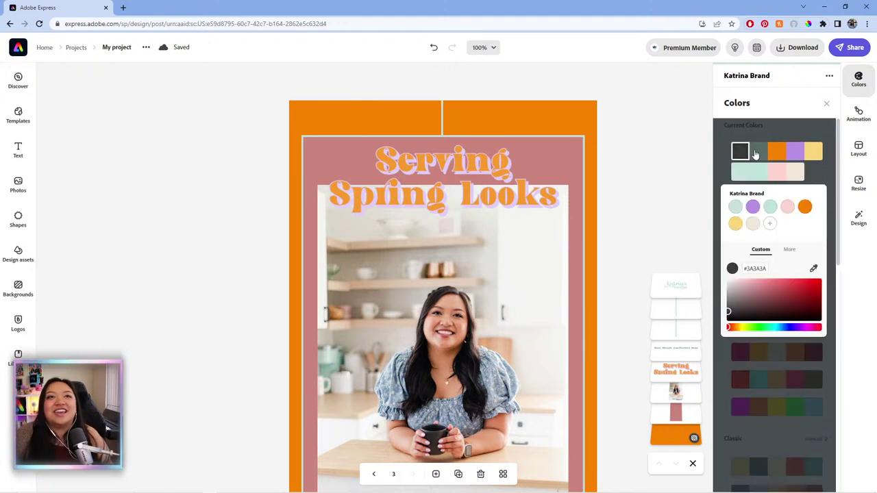
pyautogui.click(758, 152)
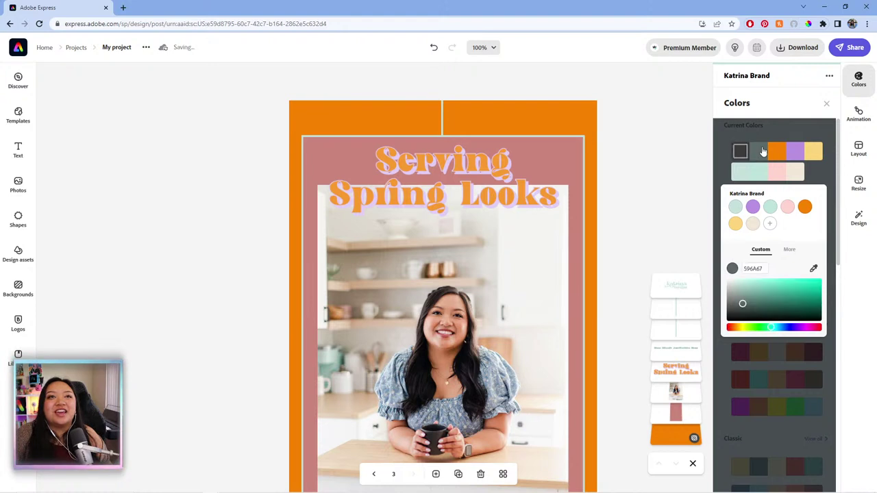
pyautogui.click(776, 152)
pyautogui.click(794, 151)
pyautogui.click(814, 152)
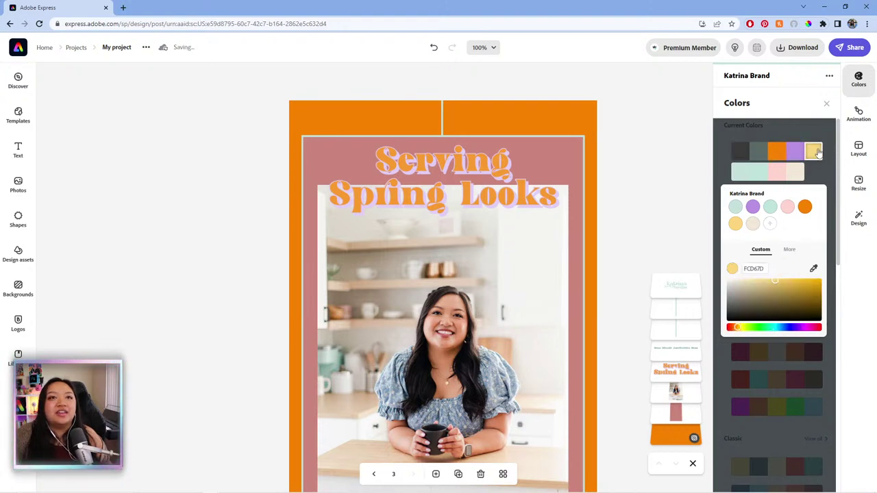
# Try mint #BFE3DB and cream #F2E8D9 in place of the yellow in the current colors
pyautogui.click(771, 208)
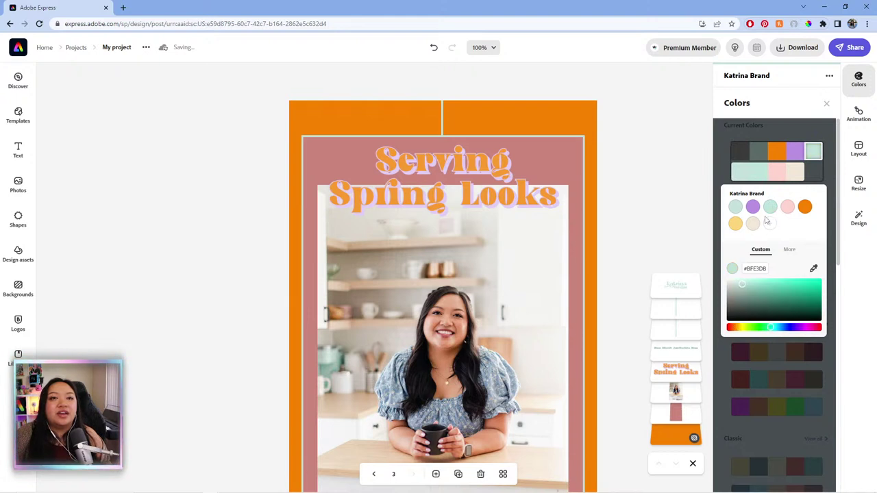
pyautogui.click(757, 225)
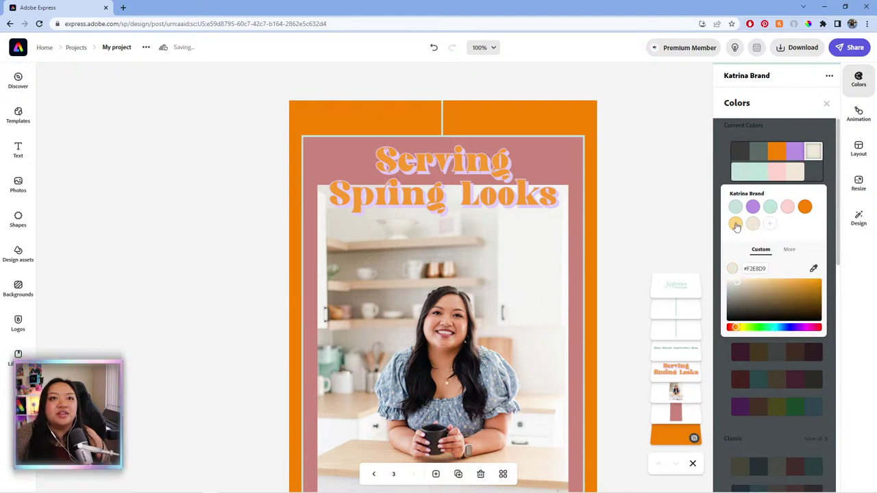
pyautogui.click(737, 224)
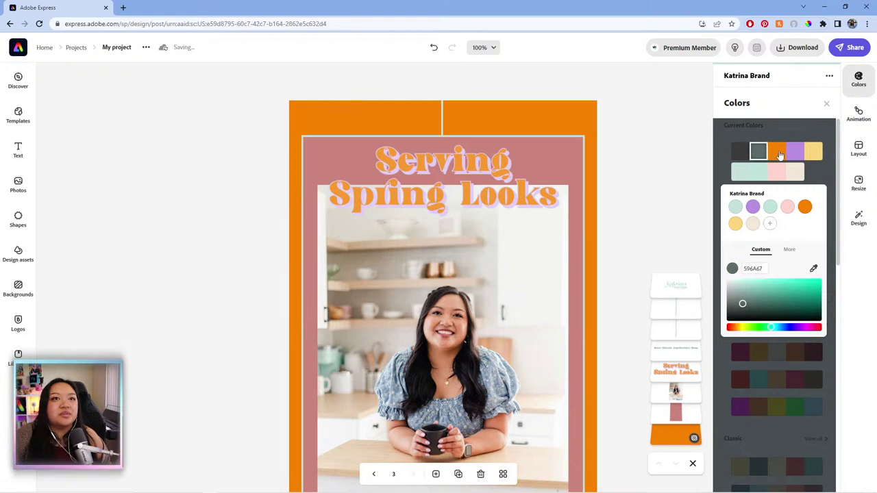
# Try the brand's light pink #FFD4CF and mint #BFE3DB in place of the orange background color
pyautogui.click(779, 156)
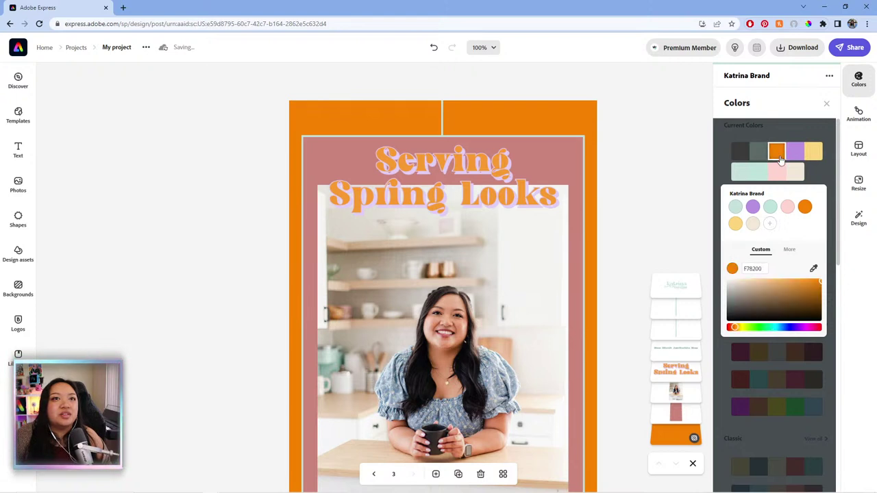
pyautogui.click(788, 208)
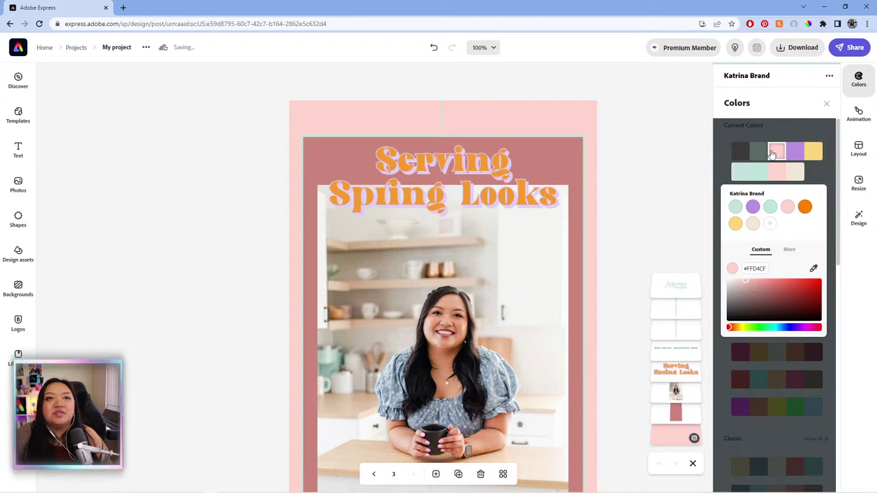
pyautogui.click(804, 206)
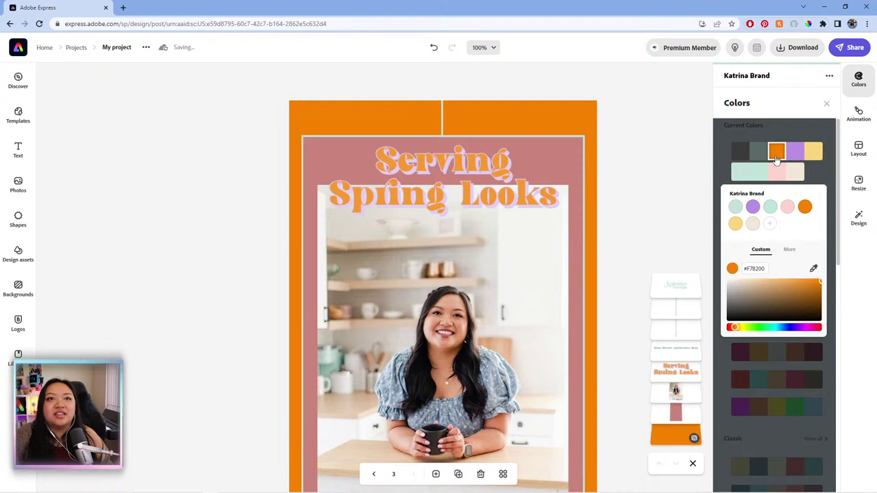
pyautogui.click(786, 208)
pyautogui.click(770, 210)
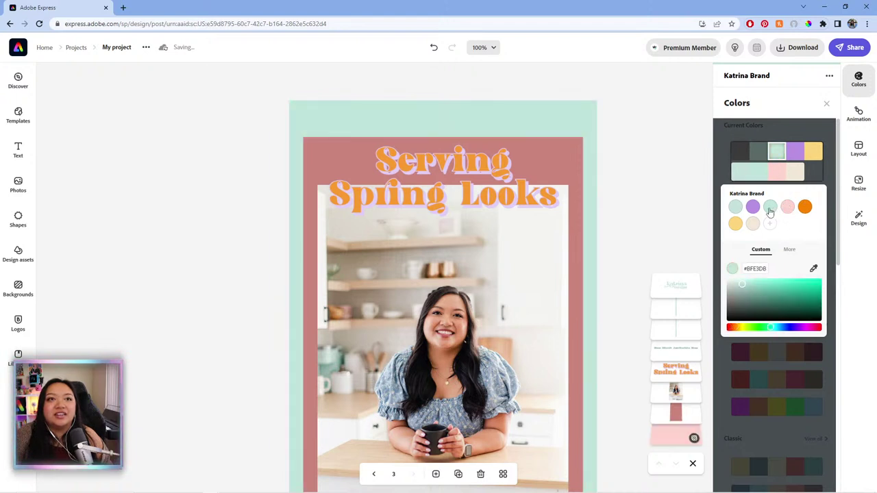
pyautogui.click(787, 208)
pyautogui.click(804, 208)
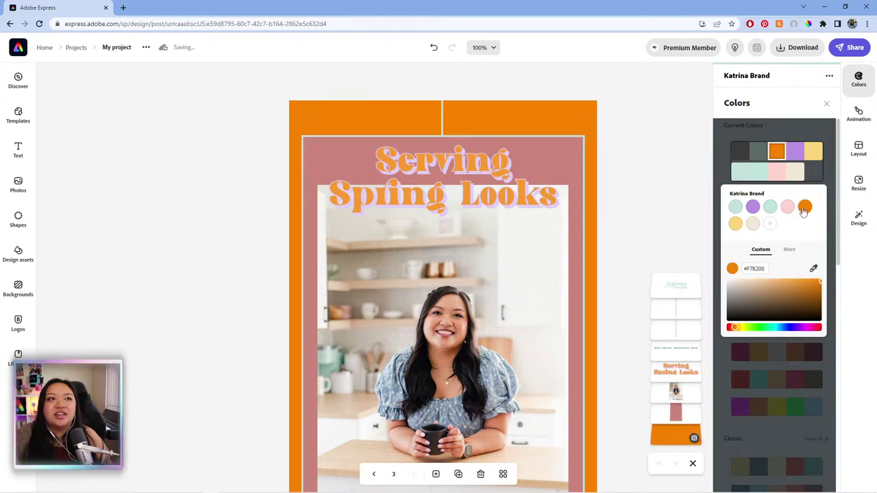
# Replace both mint swatches in the current colors with the brand's light pink #FFD4CF
pyautogui.click(757, 171)
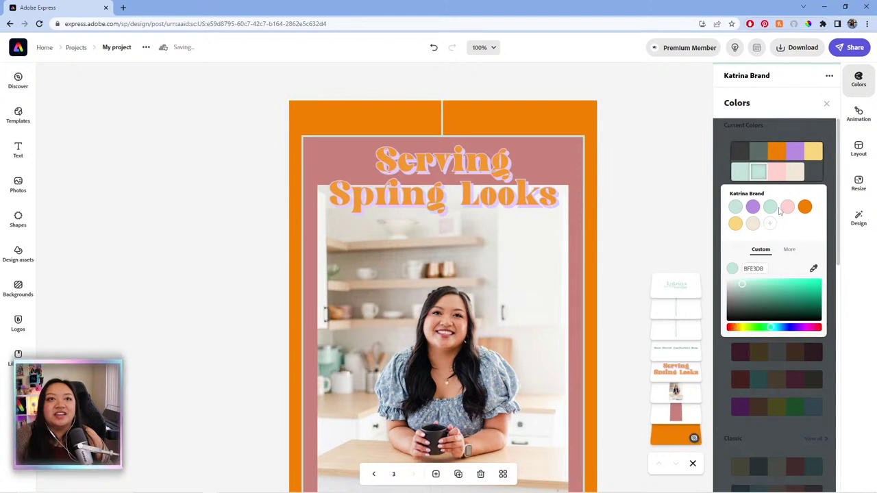
pyautogui.click(788, 211)
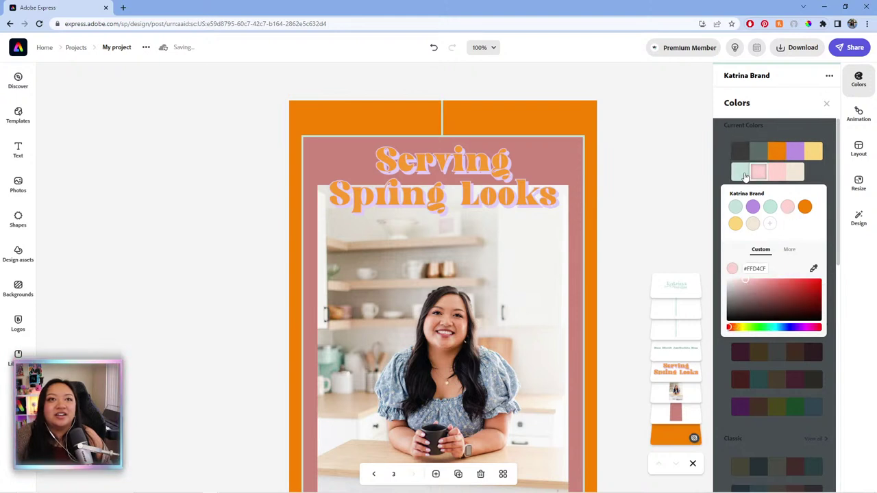
pyautogui.click(788, 209)
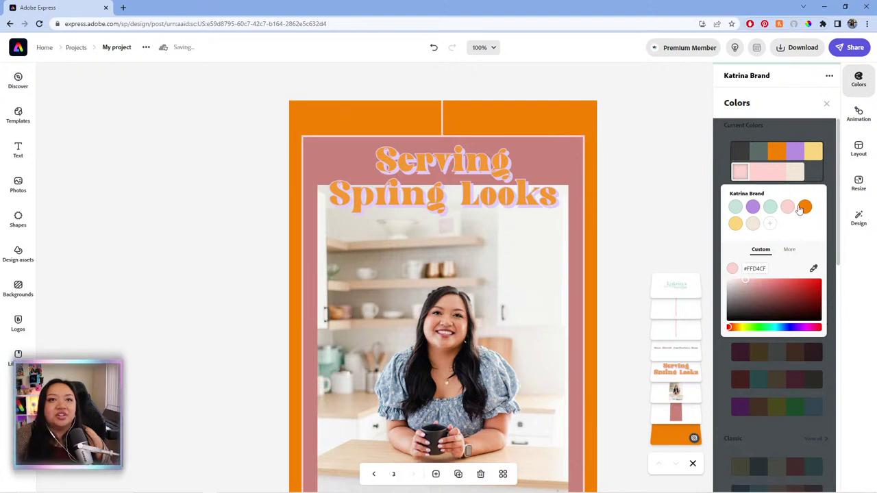
# Replace the purple in the current colors with the brand's mint #BFE3DB and check the whole page
pyautogui.click(795, 154)
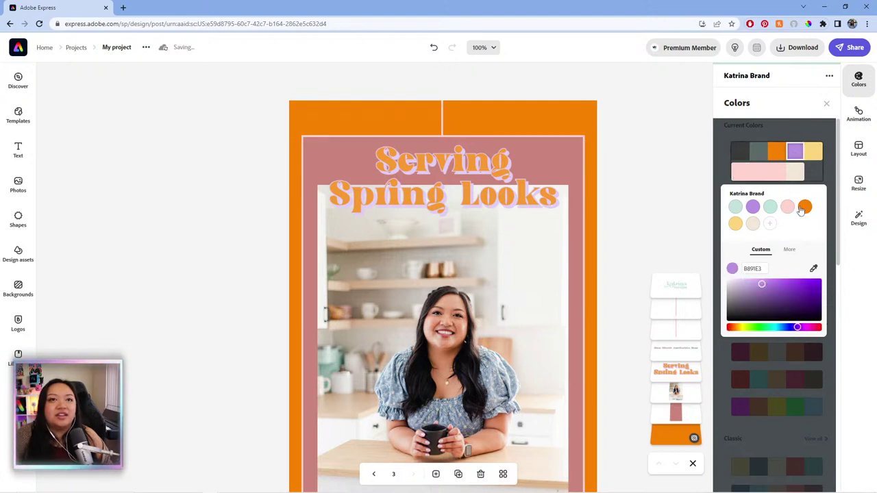
pyautogui.click(771, 207)
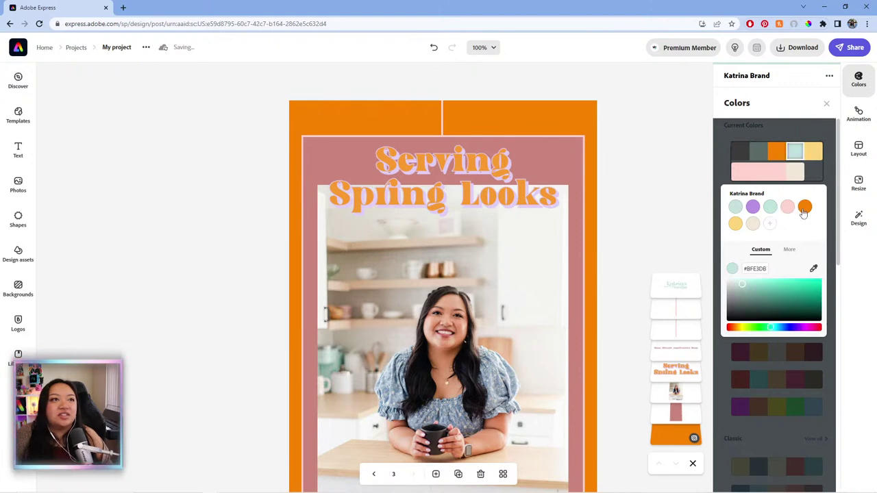
pyautogui.scroll(-5, 548, 260)
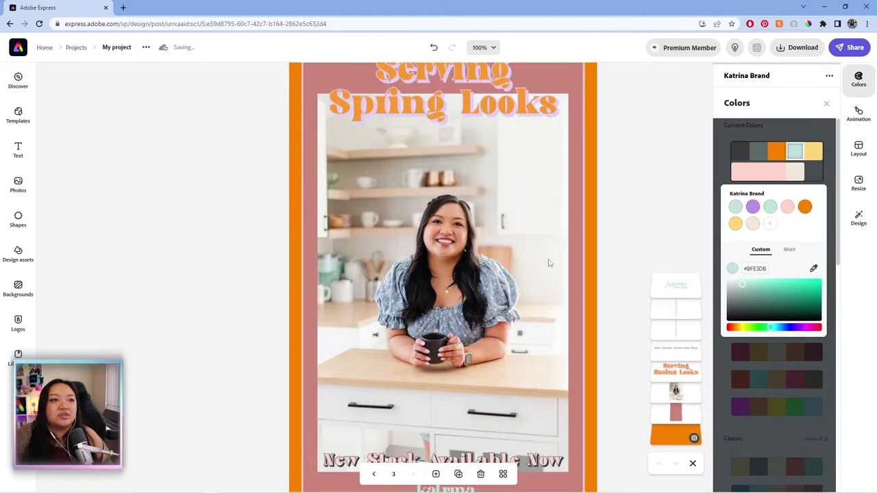
pyautogui.scroll(5, 575, 330)
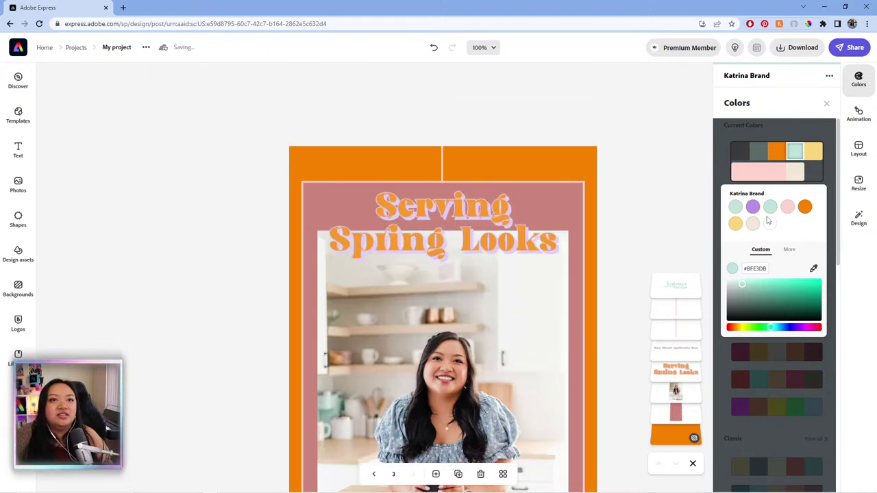
pyautogui.scroll(-5, 566, 291)
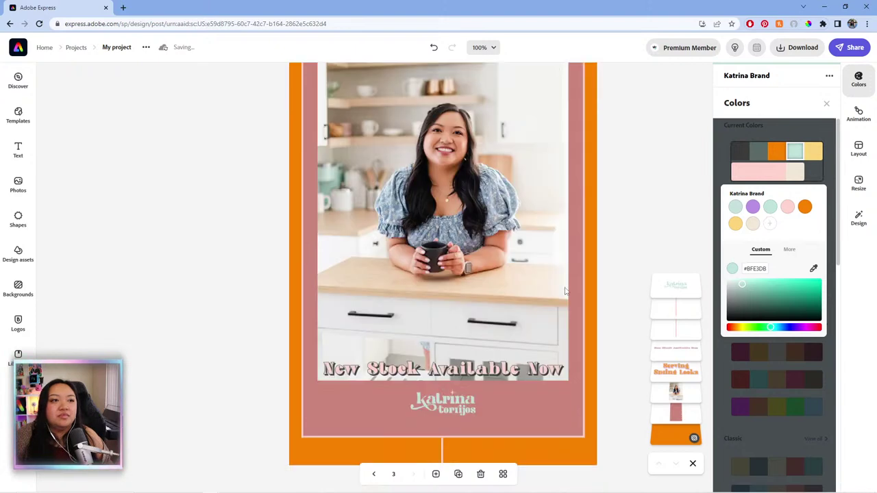
pyautogui.scroll(5, 566, 291)
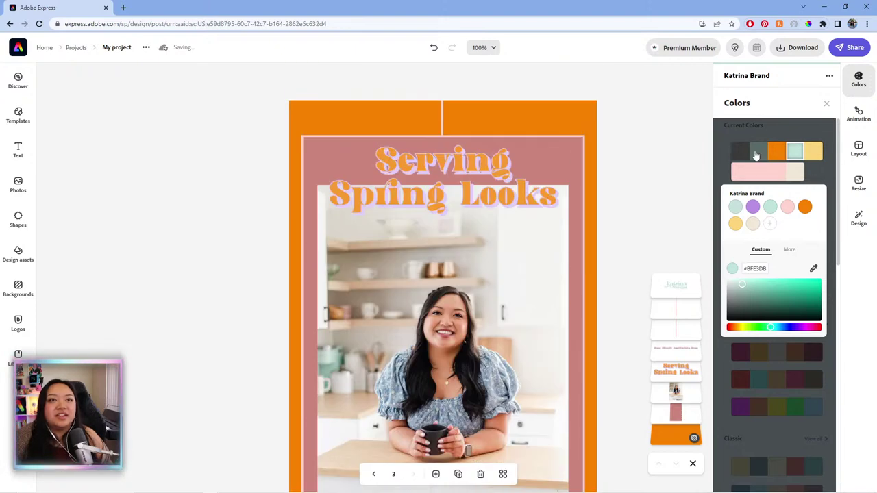
# Inspect the yellow, light pink and dark gray swatches in the page's current colors, and close the color settings
pyautogui.click(813, 153)
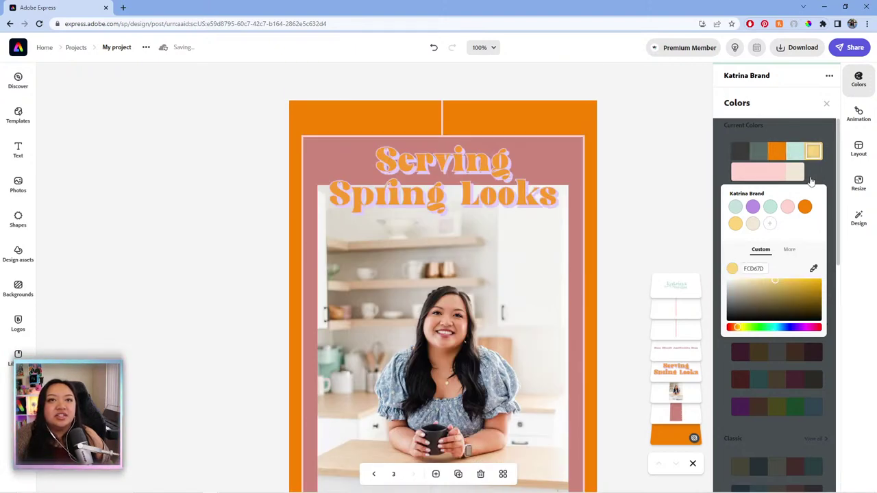
pyautogui.click(756, 174)
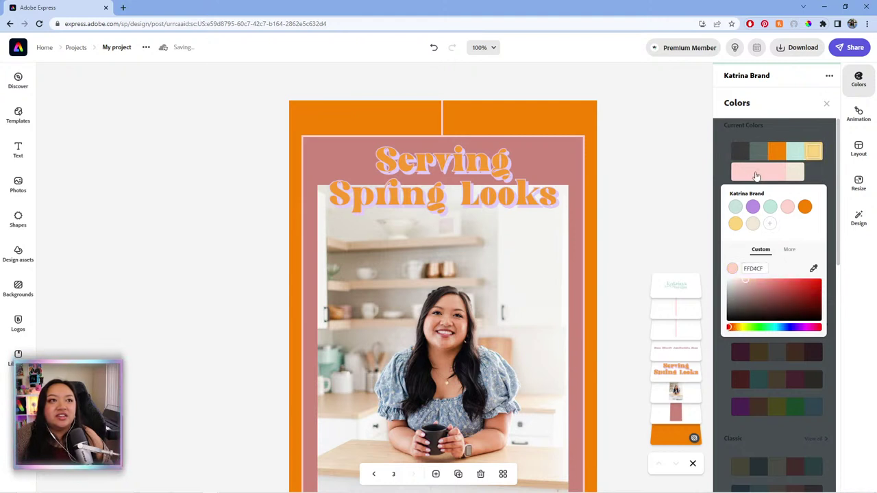
pyautogui.click(721, 169)
pyautogui.moveTo(782, 158)
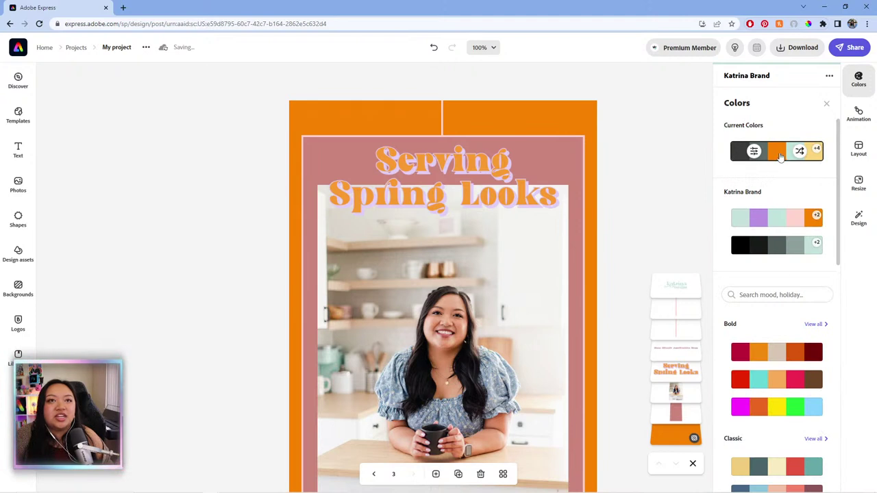
pyautogui.click(754, 152)
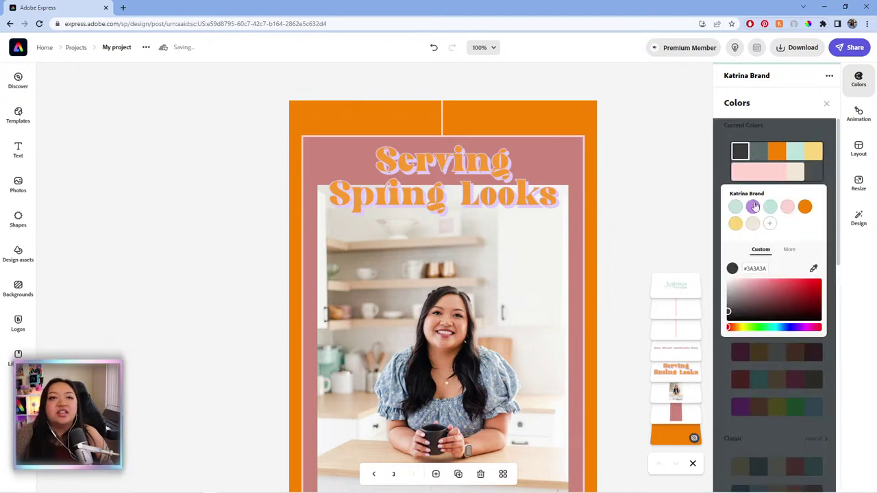
pyautogui.click(679, 196)
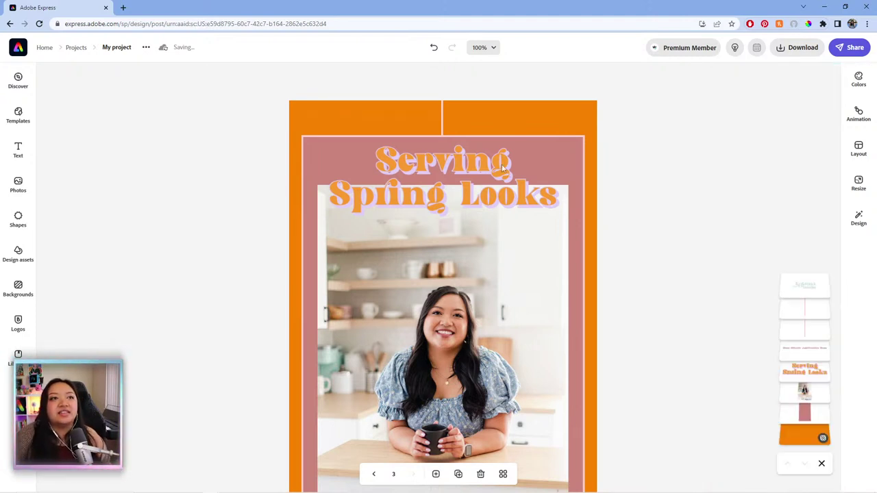
# Select the "Serving Spring Looks" title and examine its shadow and outline effect settings
pyautogui.click(496, 167)
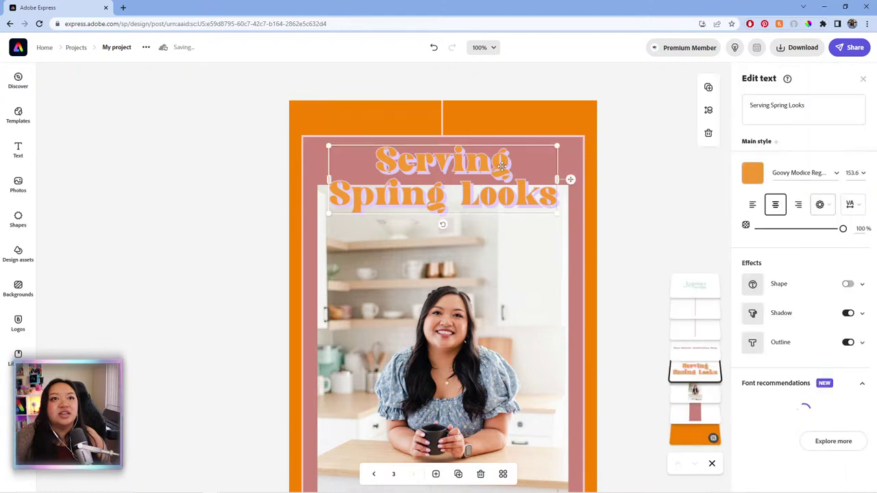
pyautogui.click(861, 313)
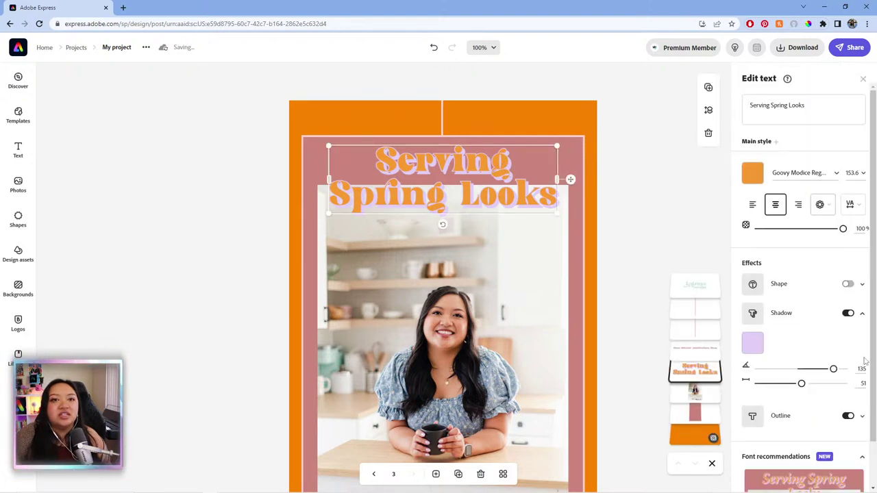
pyautogui.click(860, 417)
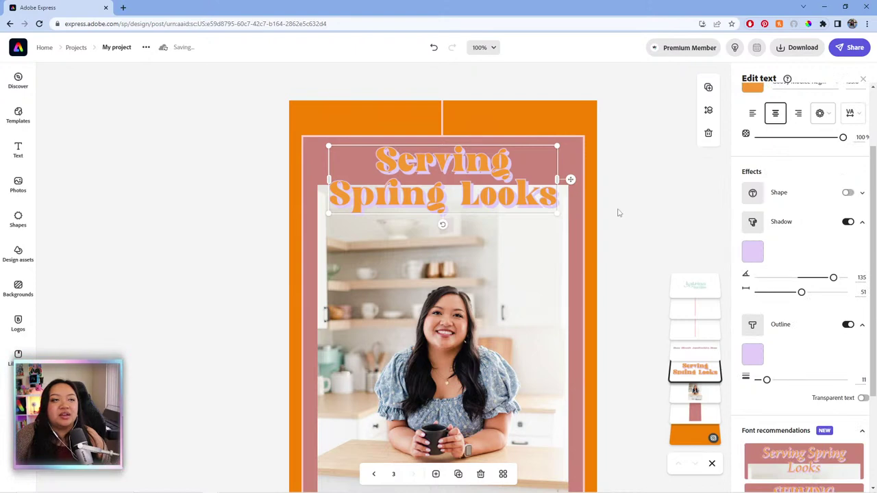
# Select the "New Stock Available Now" text at the bottom of the photo and open its text color choices
pyautogui.scroll(-3, 523, 259)
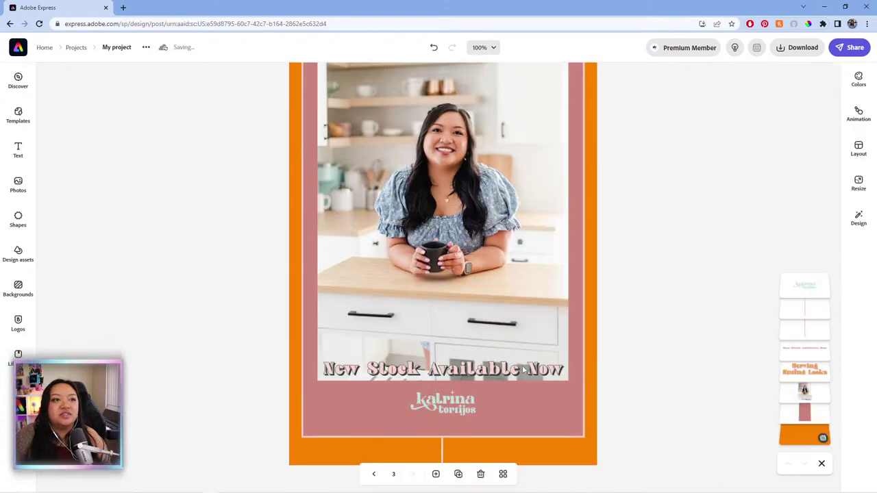
pyautogui.click(522, 368)
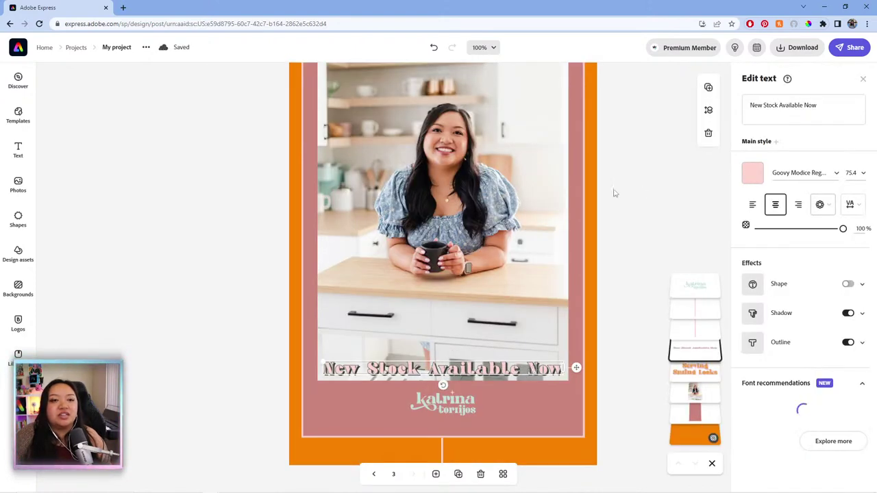
pyautogui.scroll(3, 612, 193)
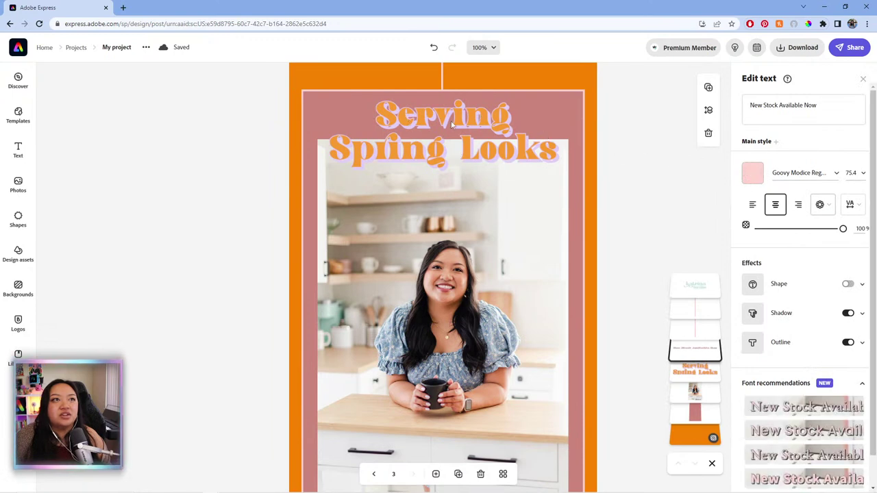
pyautogui.scroll(-3, 462, 147)
pyautogui.click(753, 173)
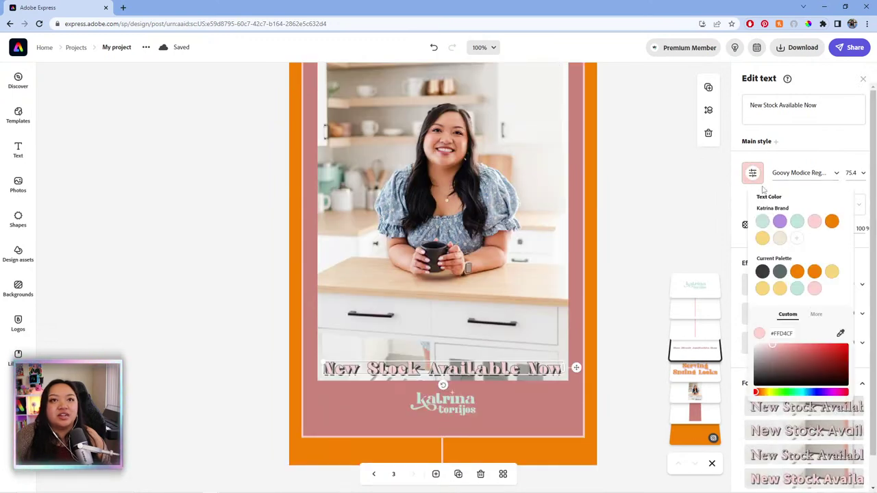
# Recolour the "New Stock Available Now" text with the brand orange #F78200
pyautogui.click(831, 221)
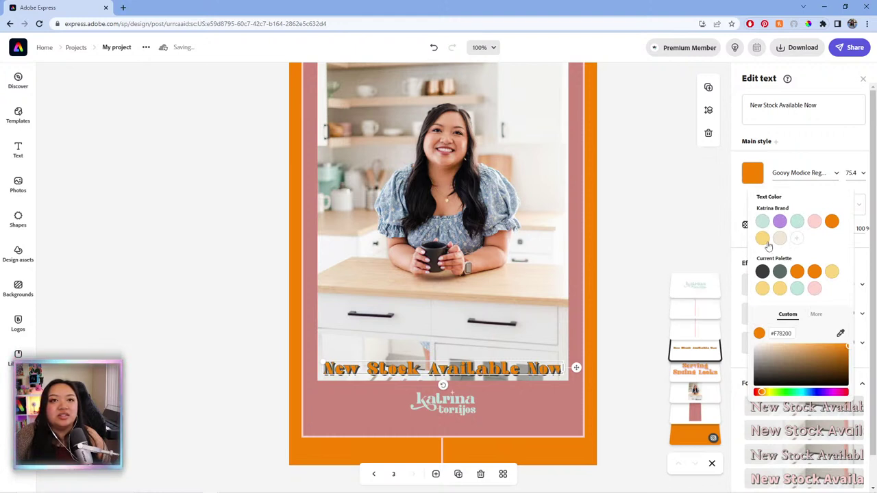
pyautogui.click(780, 221)
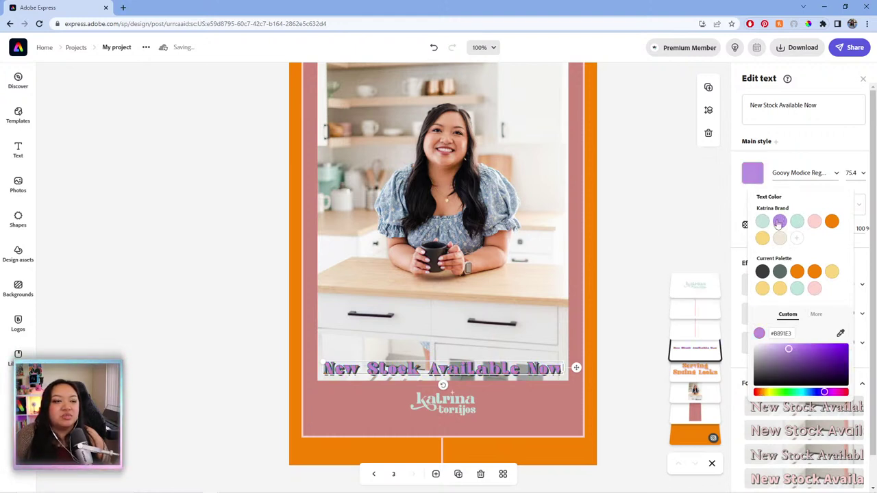
pyautogui.click(832, 222)
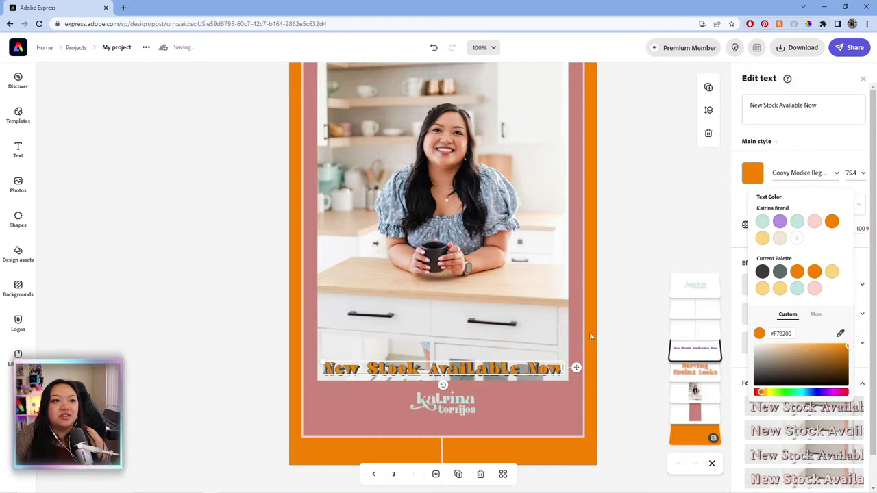
pyautogui.click(734, 216)
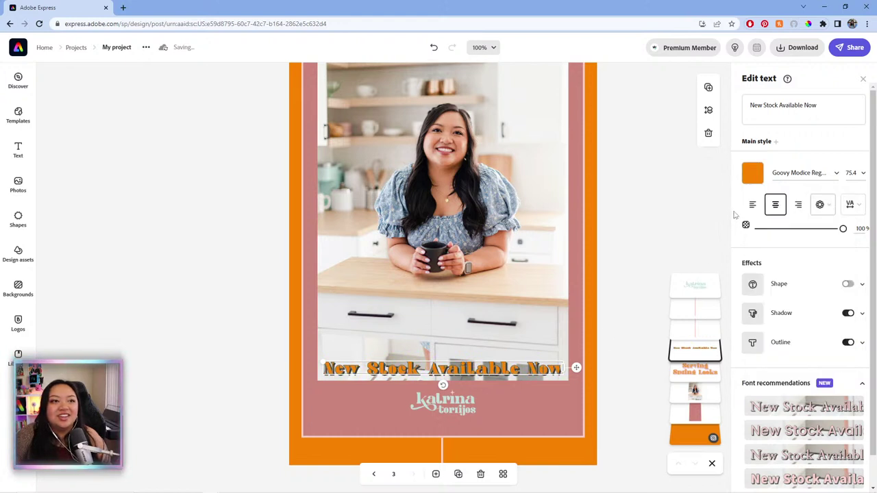
# Change the shadow colour of the "New Stock Available Now" text to the dark purple #70568C
pyautogui.click(862, 313)
pyautogui.scroll(-1, 861, 370)
pyautogui.click(862, 370)
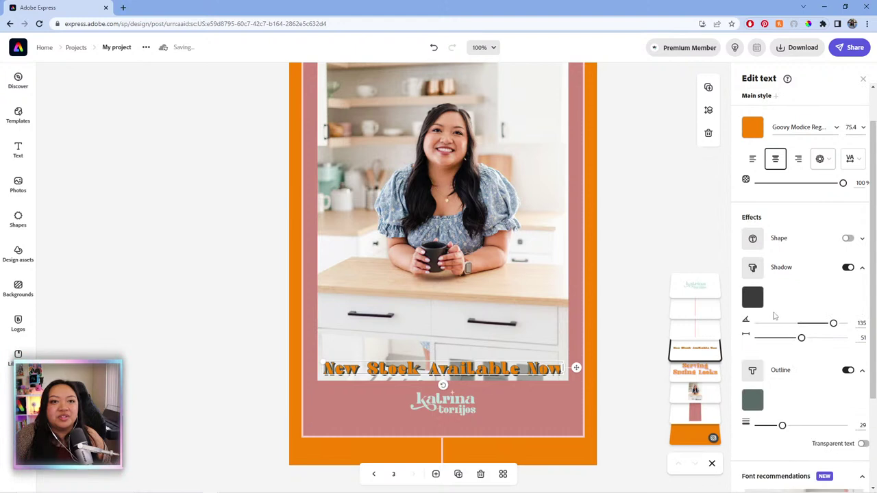
pyautogui.click(753, 298)
pyautogui.click(831, 138)
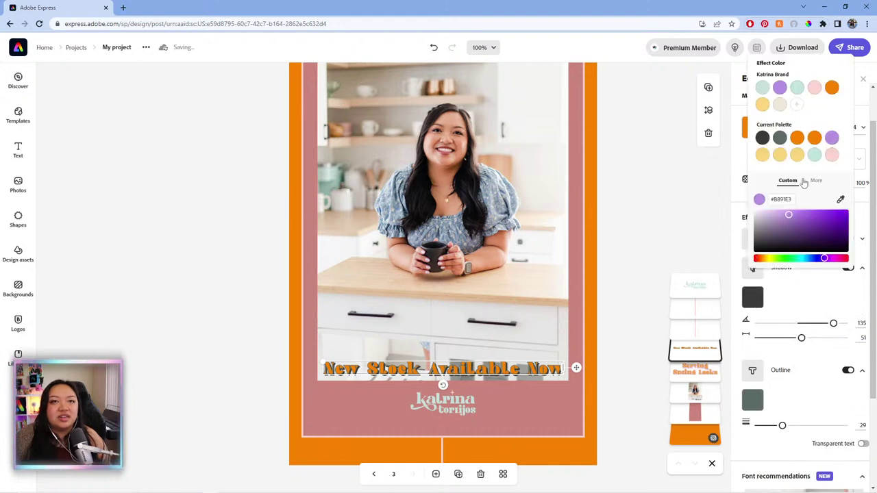
pyautogui.moveTo(788, 217); pyautogui.dragTo(787, 229)
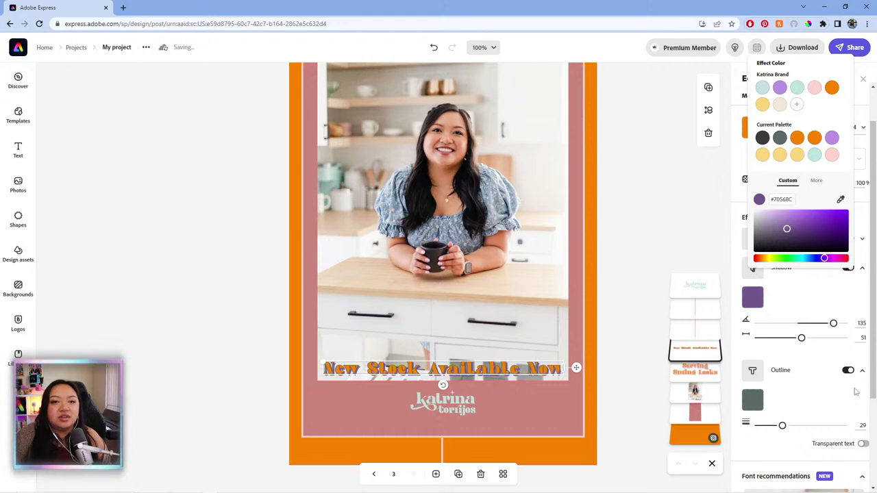
# Give the "New Stock Available Now" text outline the dark purple #70568C and a thickness of 34
pyautogui.click(754, 400)
pyautogui.click(780, 208)
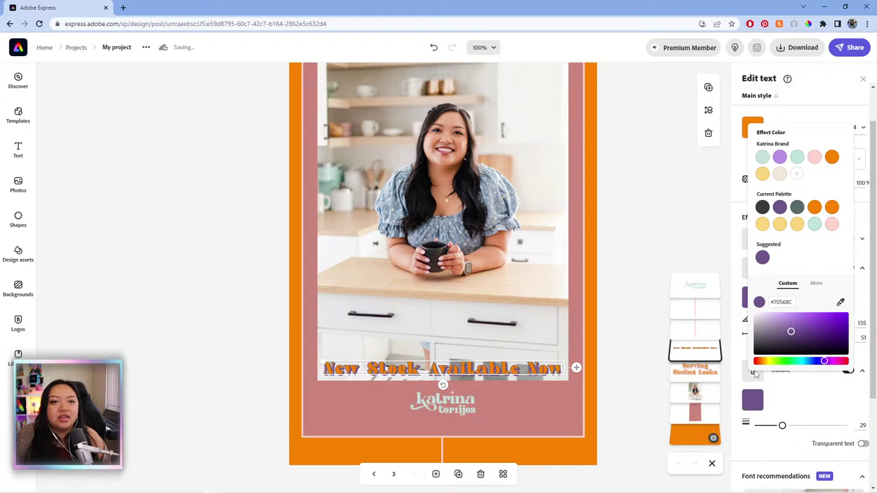
pyautogui.click(805, 406)
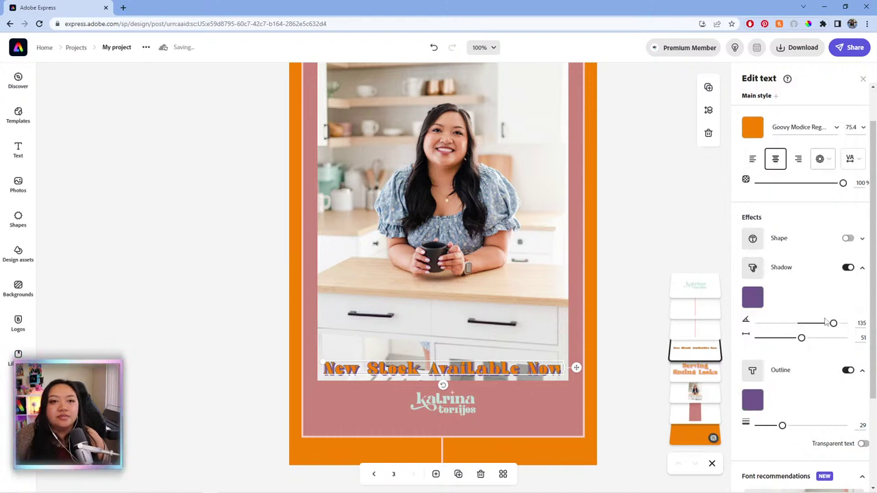
pyautogui.moveTo(829, 324)
pyautogui.mouseDown()
pyautogui.moveTo(843, 325)
pyautogui.moveTo(835, 324)
pyautogui.mouseUp()
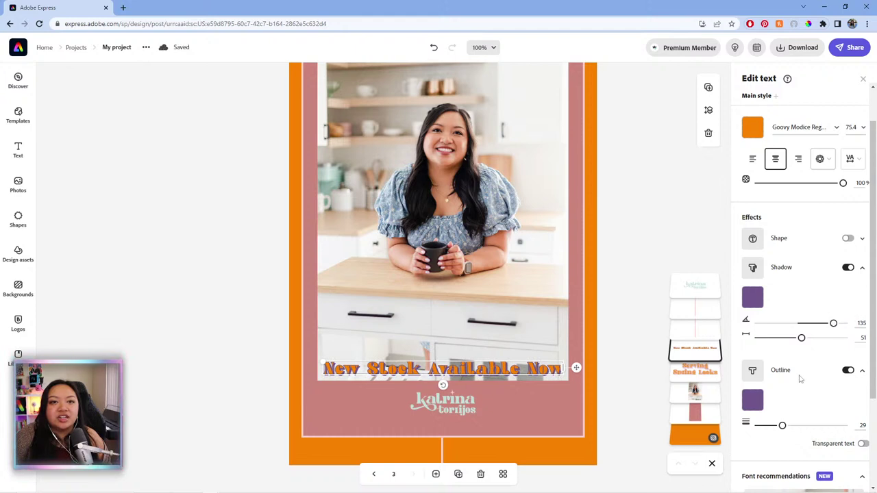
pyautogui.moveTo(782, 426); pyautogui.dragTo(787, 428)
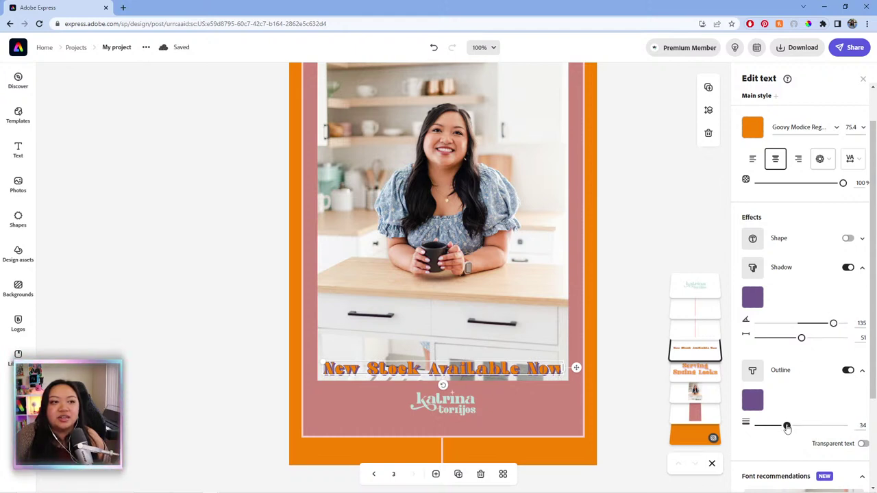
# Examine how the recoloured "New Stock Available Now" text works with the rest of the page
pyautogui.scroll(5, 548, 369)
pyautogui.scroll(-6, 528, 313)
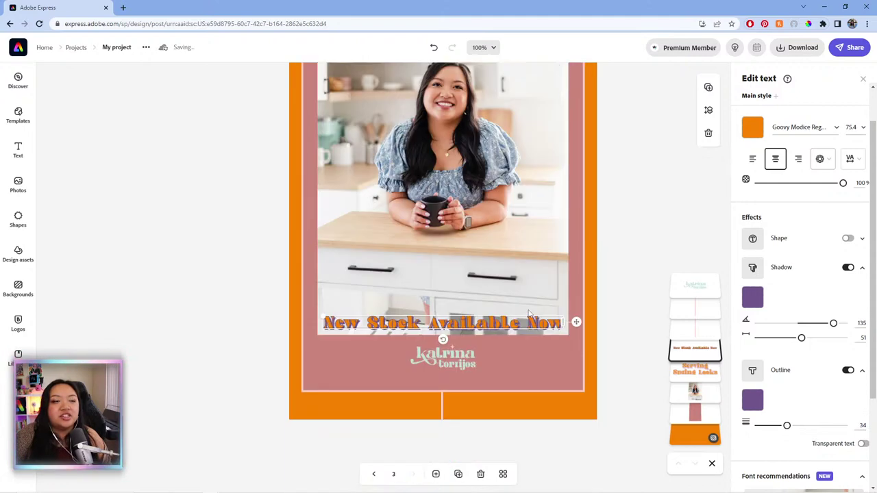
pyautogui.scroll(3, 527, 313)
pyautogui.scroll(-2, 528, 313)
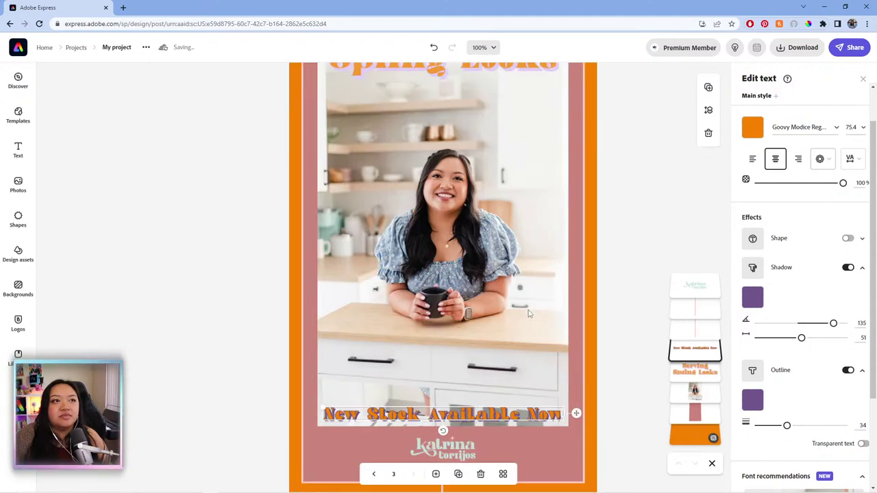
pyautogui.scroll(1, 528, 313)
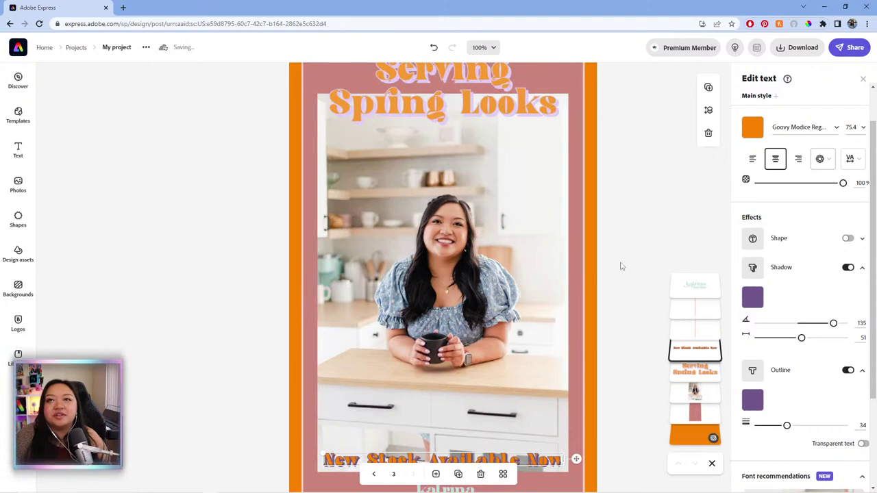
pyautogui.click(623, 308)
pyautogui.scroll(-2, 619, 334)
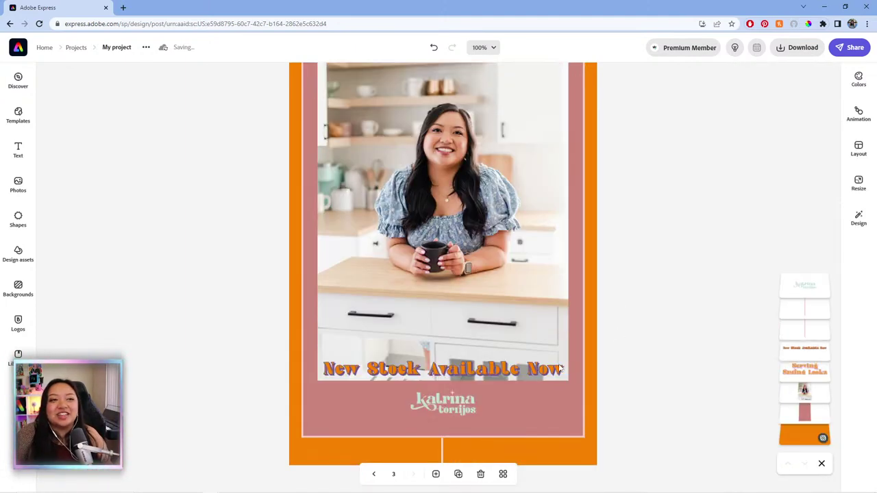
pyautogui.click(560, 369)
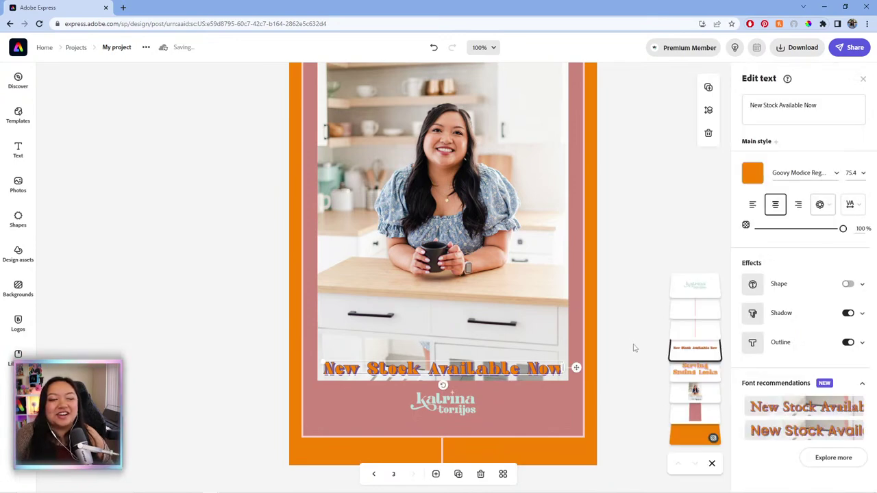
pyautogui.scroll(3, 637, 348)
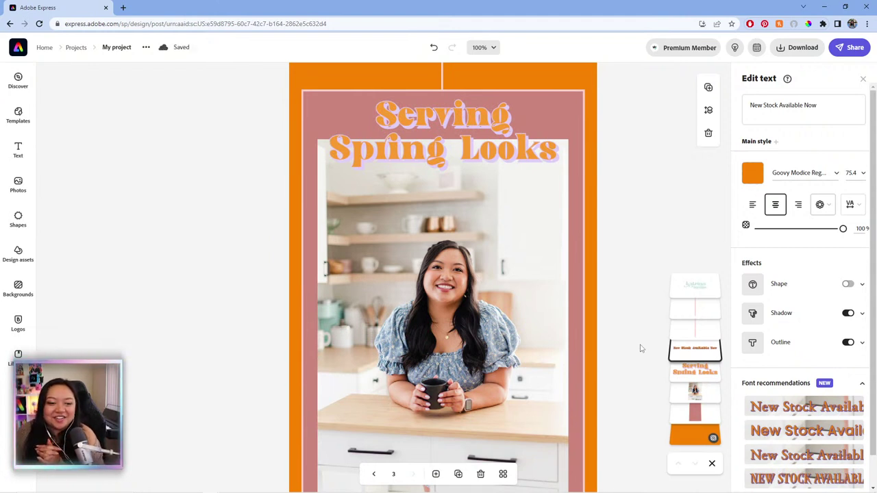
# Compare the style of the "Serving Spring Looks" heading with the caption at the foot of the photo
pyautogui.click(465, 107)
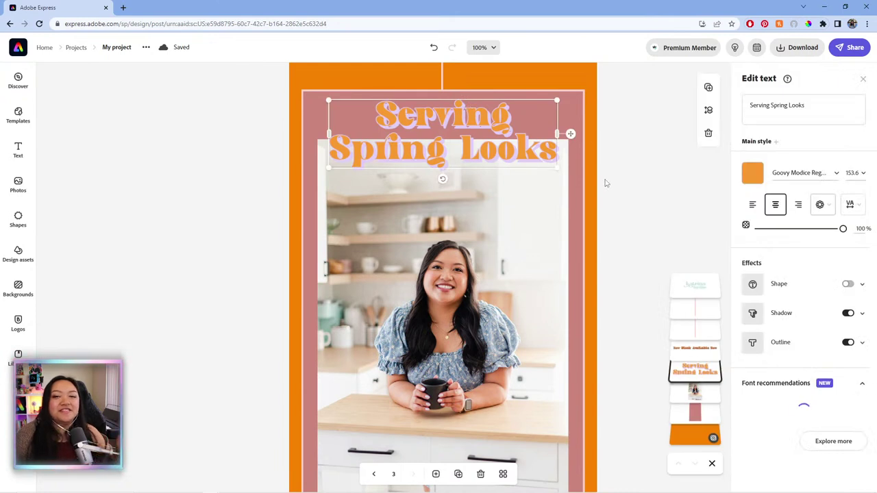
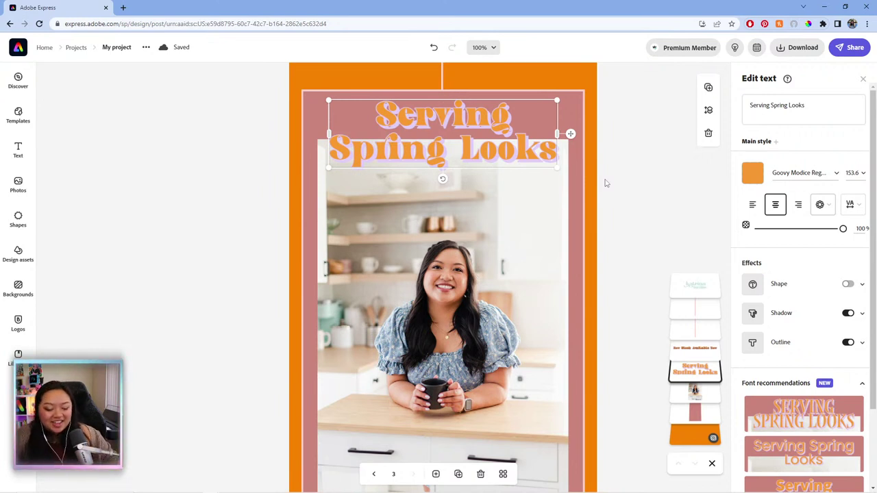
pyautogui.click(604, 179)
pyautogui.scroll(-5, 525, 205)
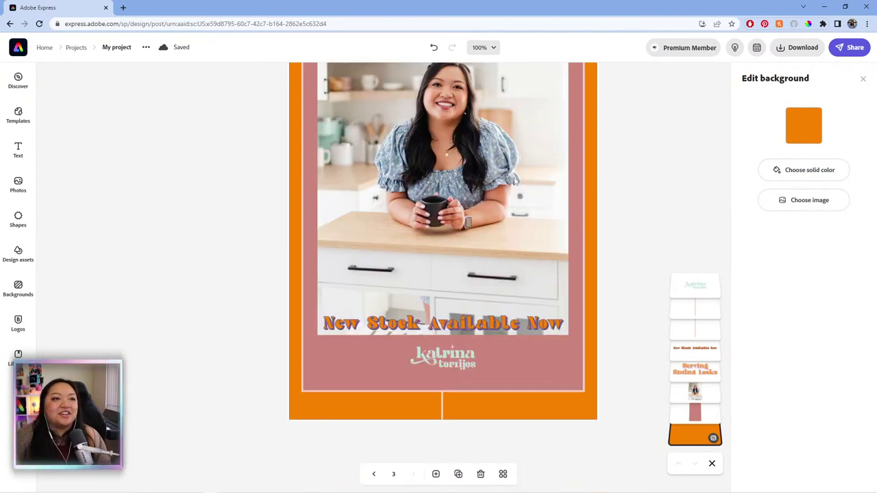
pyautogui.scroll(2, 601, 181)
pyautogui.scroll(-1, 601, 180)
pyautogui.scroll(2, 601, 324)
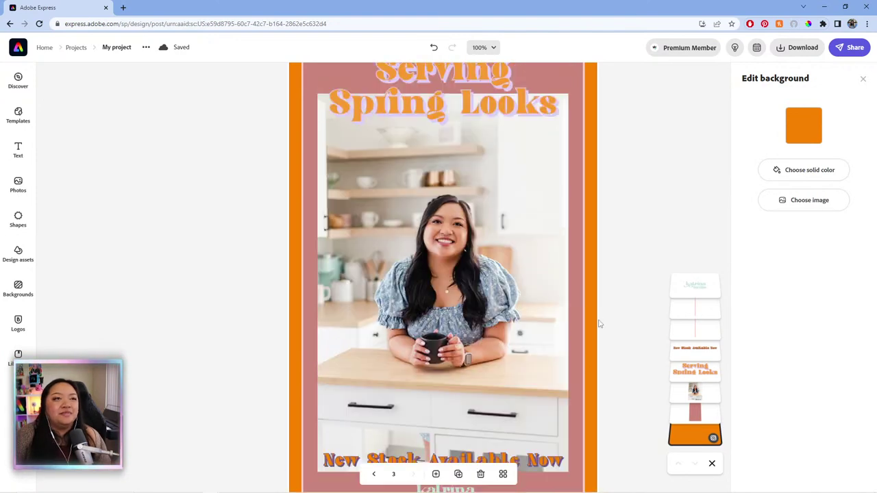
pyautogui.scroll(2, 615, 138)
pyautogui.click(477, 170)
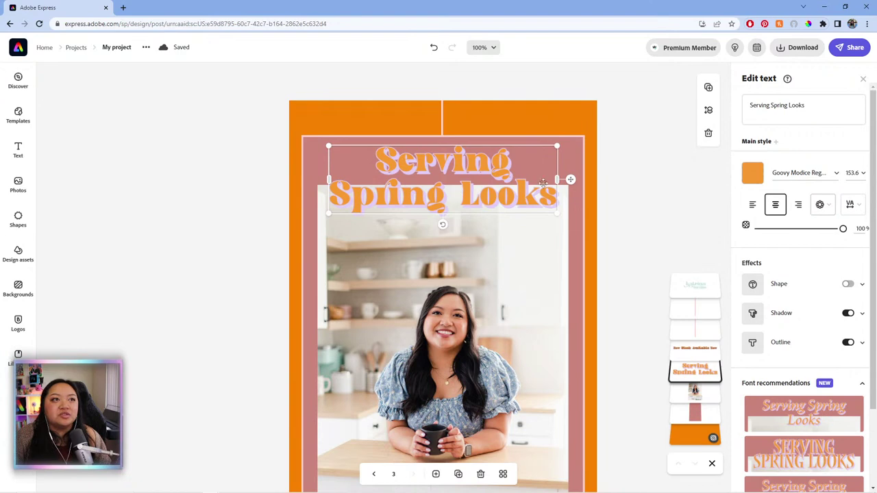
pyautogui.scroll(-5, 493, 183)
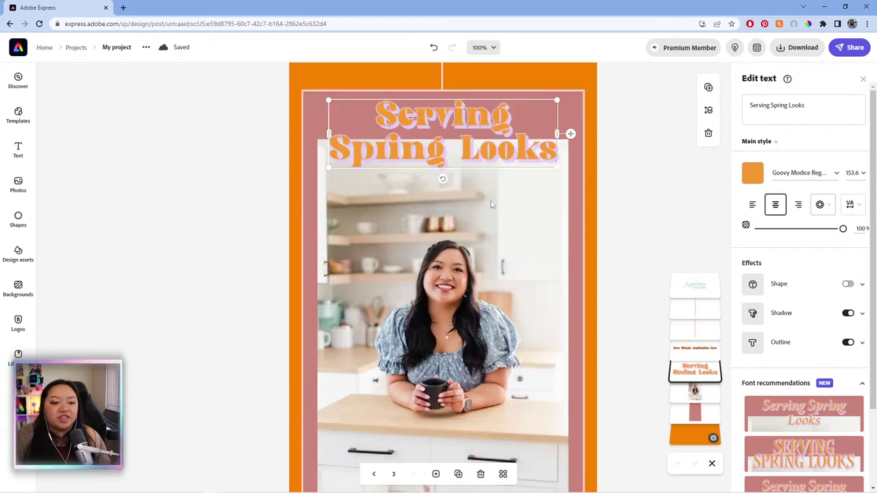
# Change the font of the "New Stock Available Now" text to the brand font Lato Bold
pyautogui.click(524, 321)
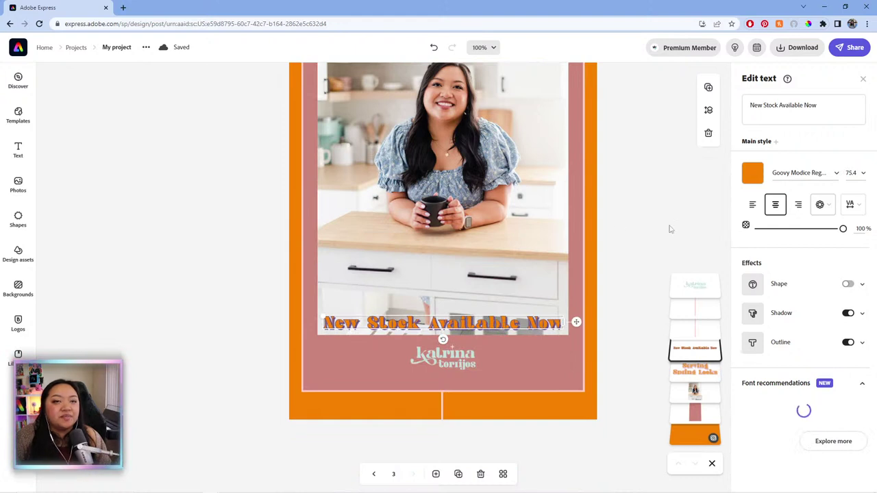
pyautogui.click(822, 172)
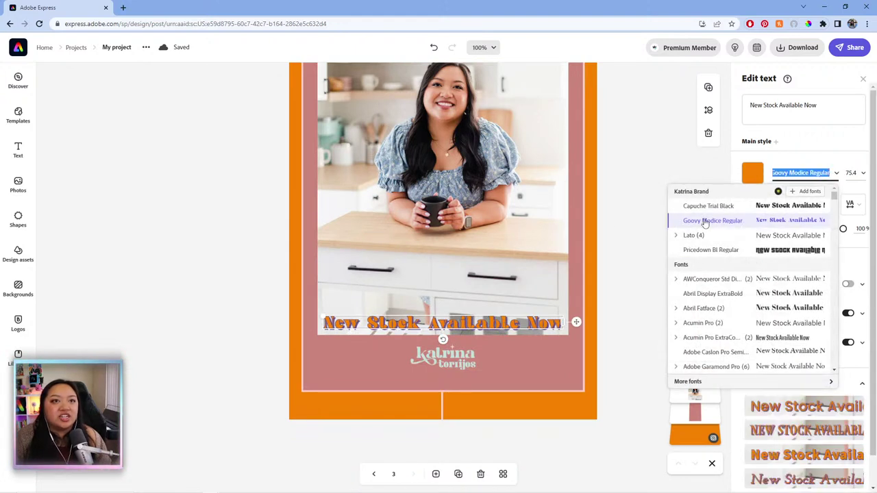
pyautogui.click(683, 236)
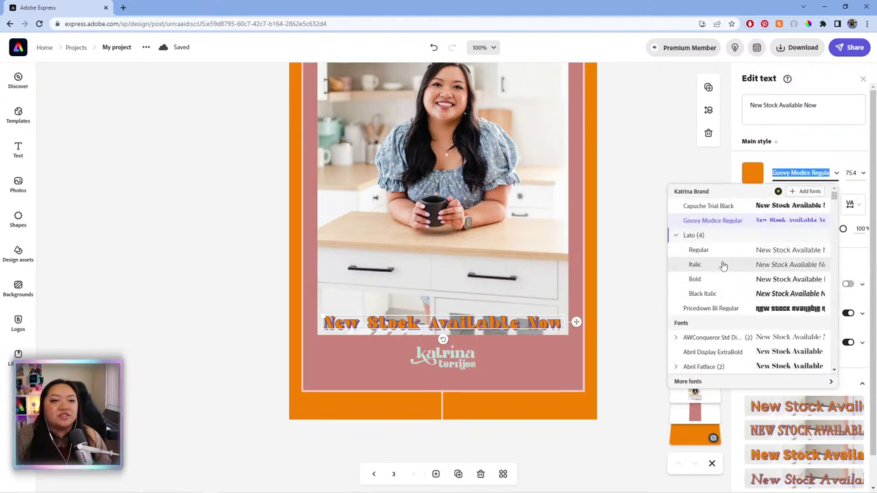
pyautogui.click(716, 282)
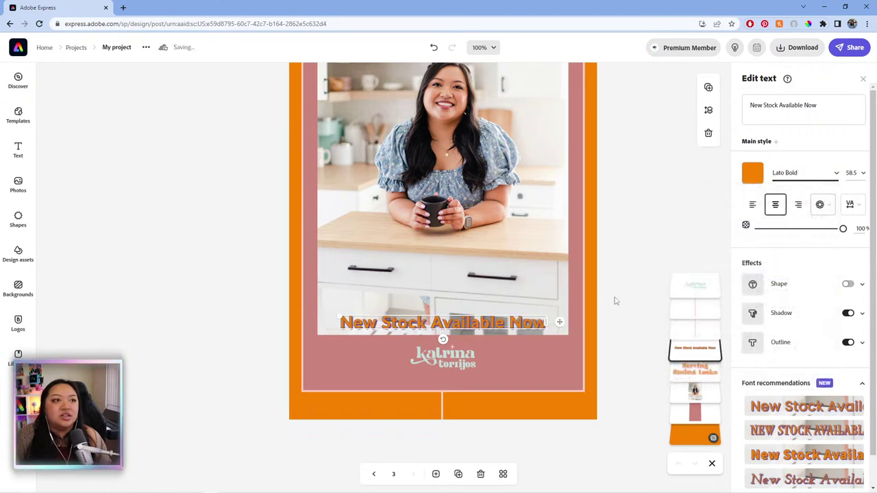
pyautogui.click(617, 303)
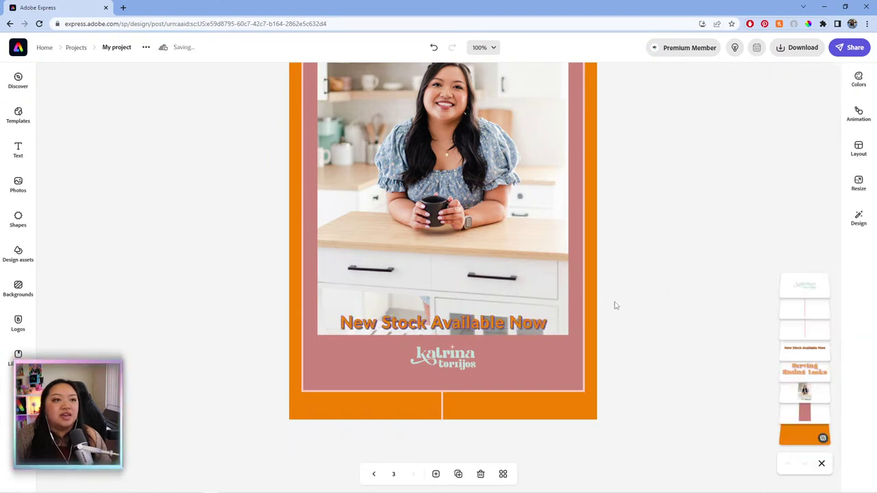
# Enlarge the "New Stock Available Now" text to about 66.4 and centre it across the lower edge of the photo
pyautogui.click(510, 325)
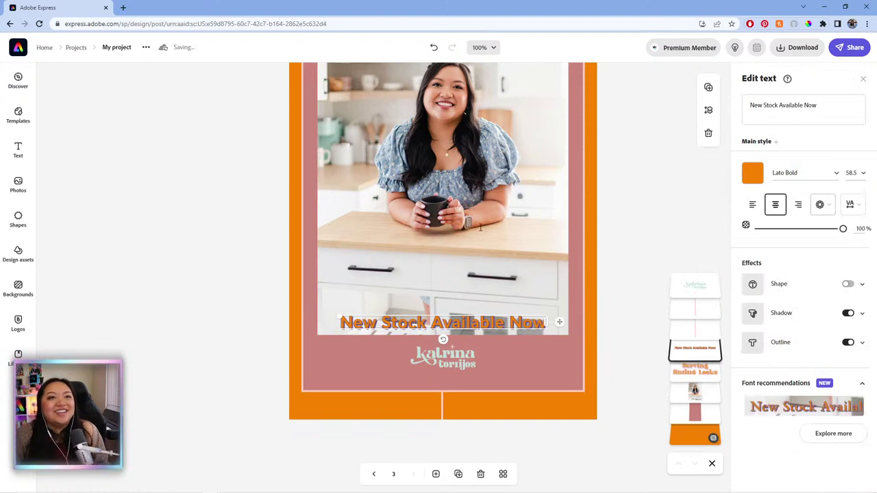
pyautogui.moveTo(560, 322); pyautogui.dragTo(575, 322)
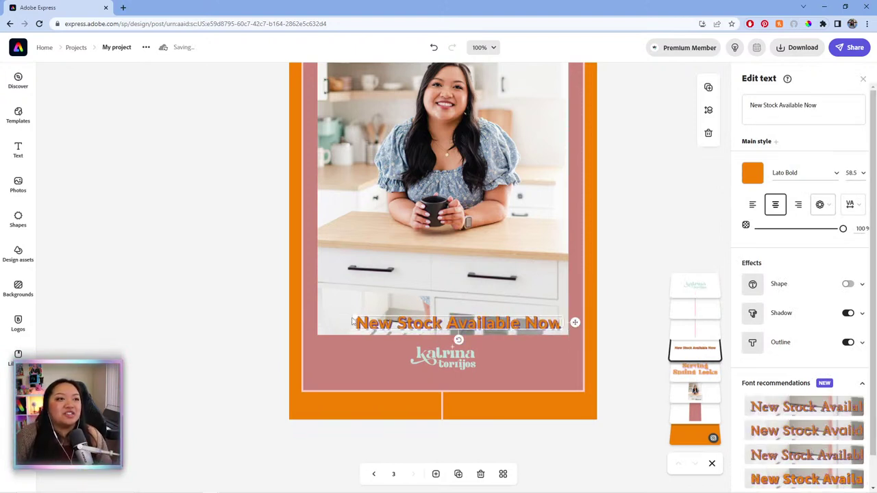
pyautogui.moveTo(353, 321); pyautogui.dragTo(326, 309)
pyautogui.moveTo(574, 324)
pyautogui.mouseDown()
pyautogui.moveTo(576, 315)
pyautogui.moveTo(573, 327)
pyautogui.mouseUp()
pyautogui.click(612, 287)
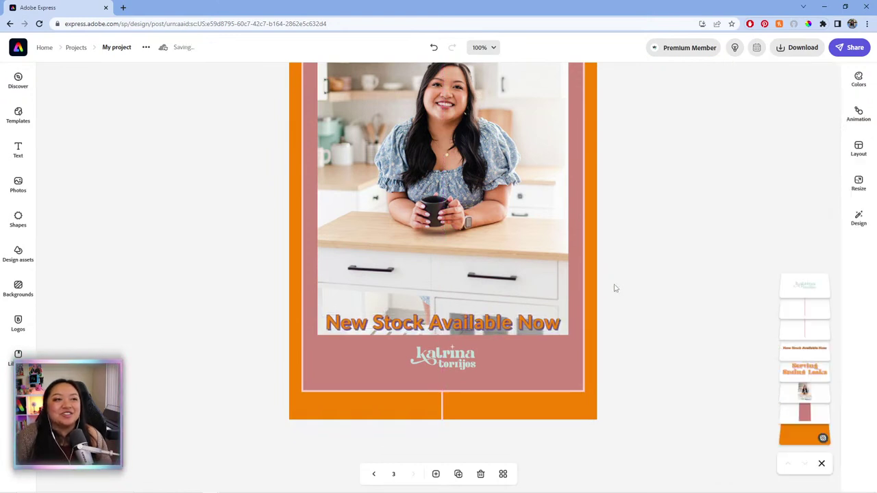
# Check the enlarged "New Stock Available Now" text against the heading above and the logo below it
pyautogui.scroll(5, 614, 287)
pyautogui.scroll(-3, 616, 287)
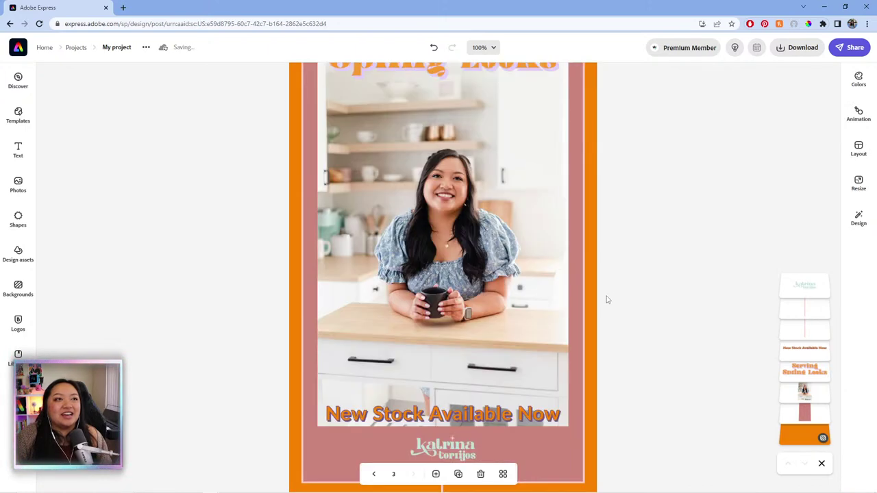
pyautogui.click(544, 404)
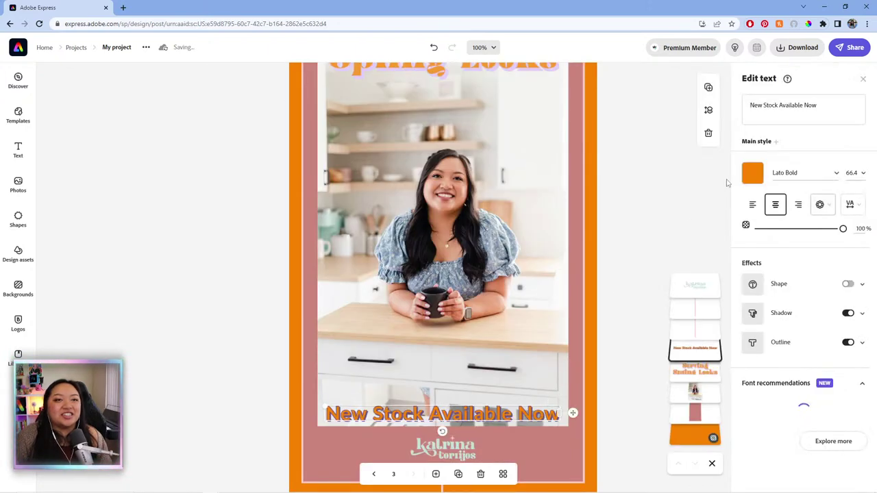
pyautogui.scroll(3, 591, 340)
pyautogui.scroll(-3, 608, 377)
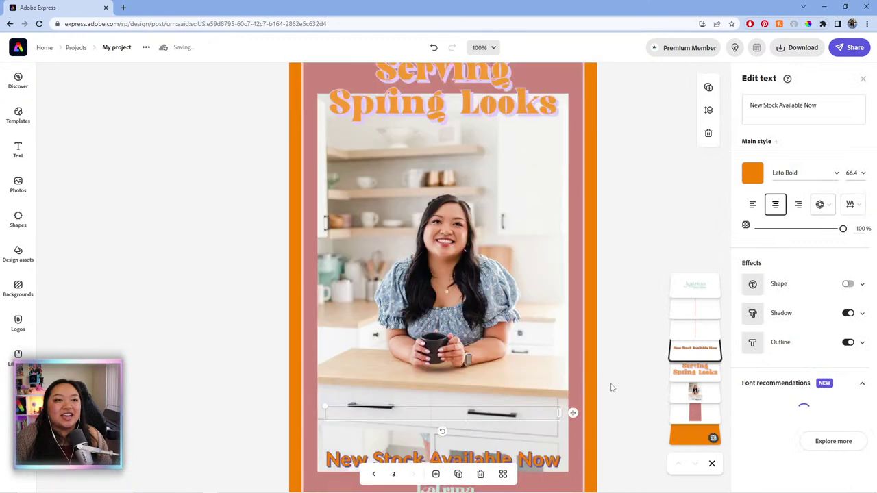
pyautogui.click(465, 408)
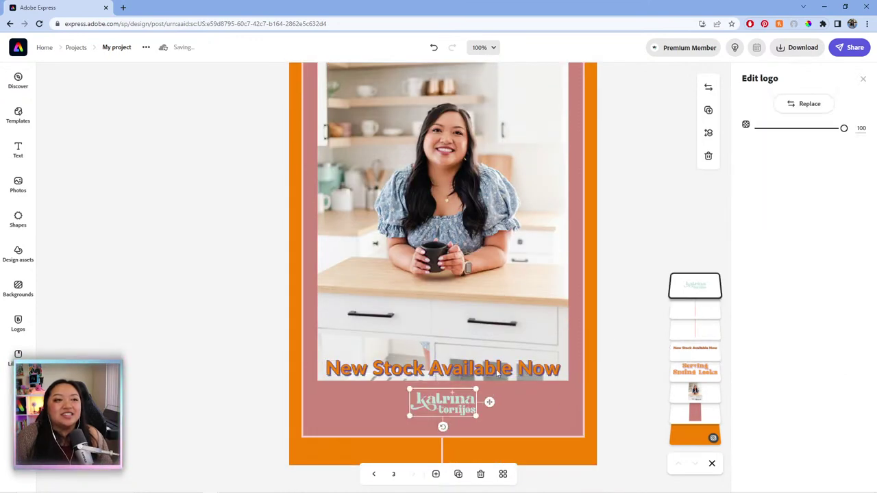
# Recolour the "New Stock Available Now" text from orange to white using a custom colour
pyautogui.click(500, 371)
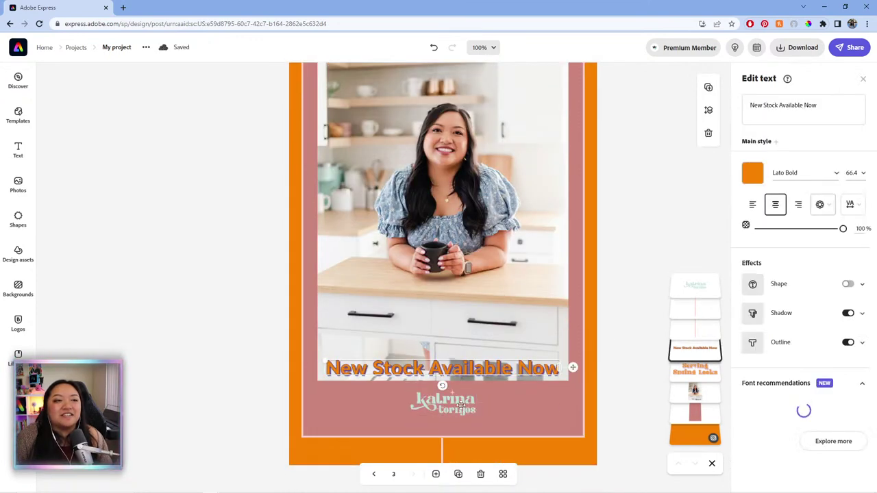
pyautogui.moveTo(454, 405); pyautogui.dragTo(465, 409)
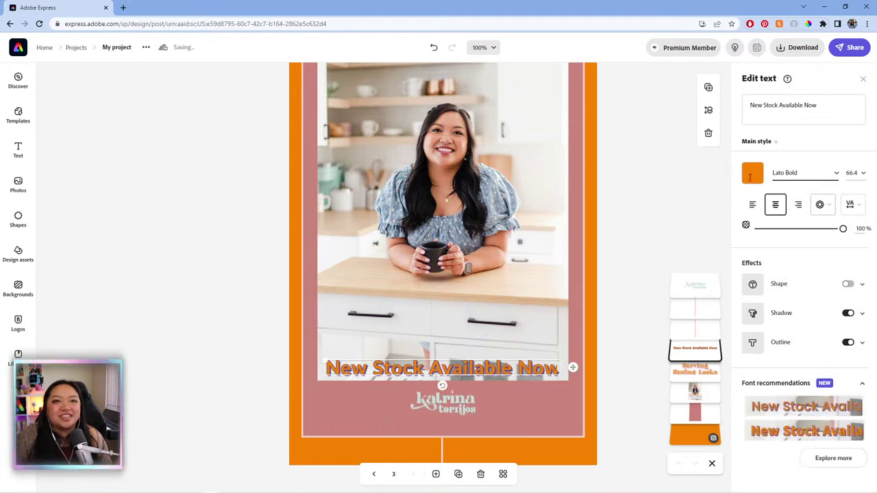
pyautogui.click(752, 176)
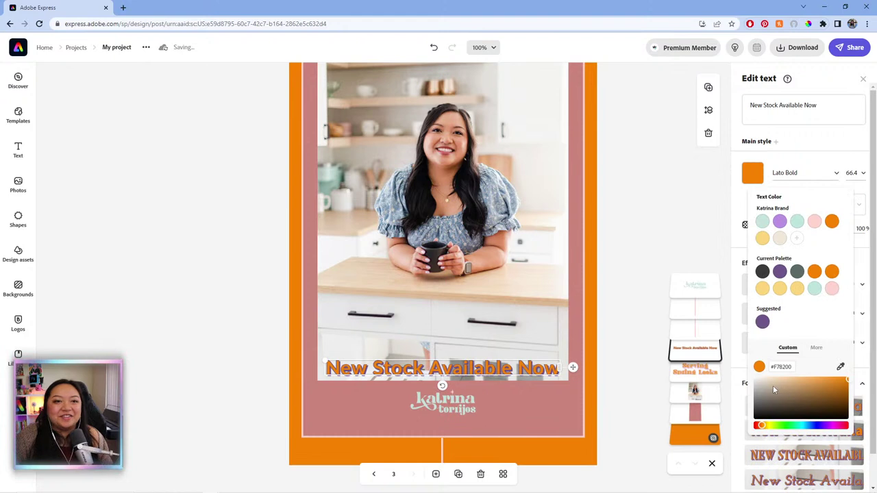
pyautogui.click(772, 388)
pyautogui.moveTo(732, 389); pyautogui.dragTo(634, 255)
pyautogui.click(634, 255)
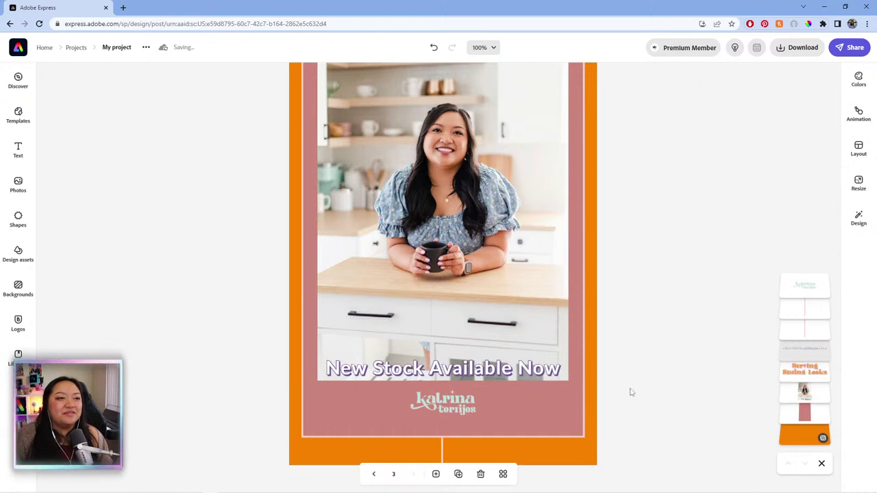
# Review the whole page 3 design at 75% zoom, from the "Serving Spring Looks" heading down to the caption and logo
pyautogui.scroll(2, 629, 391)
pyautogui.scroll(-1, 628, 392)
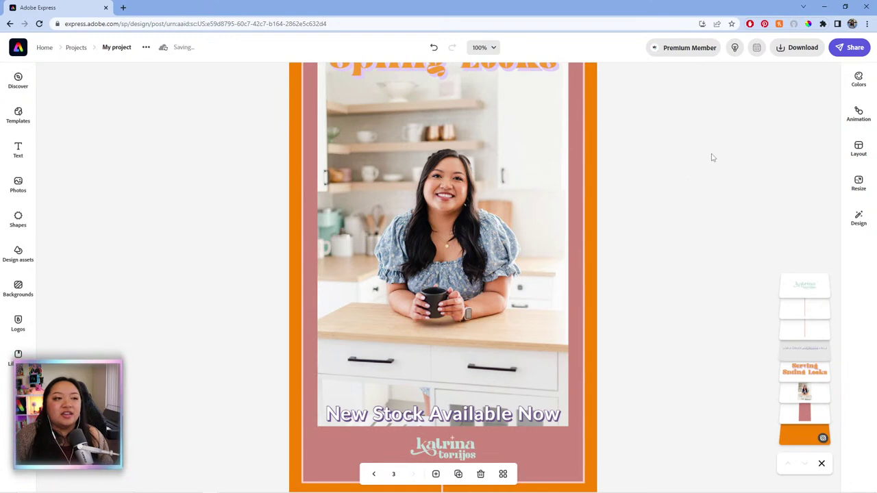
pyautogui.click(494, 48)
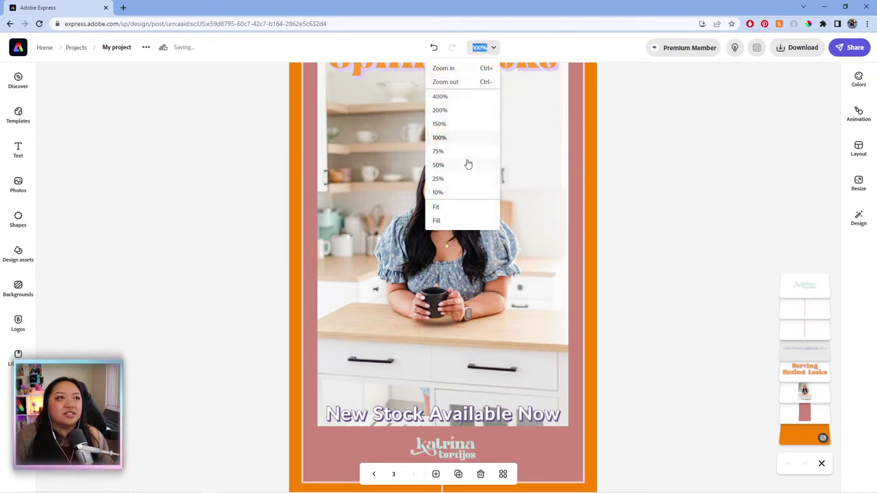
pyautogui.click(468, 154)
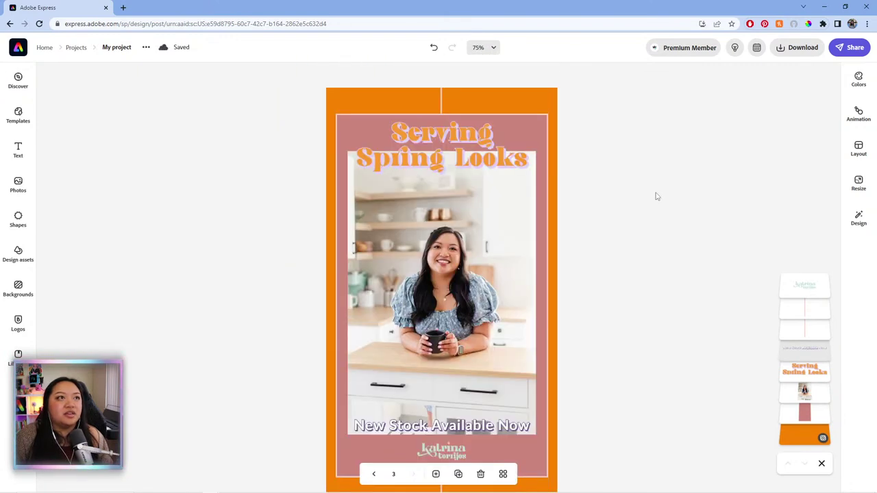
pyautogui.scroll(1, 652, 194)
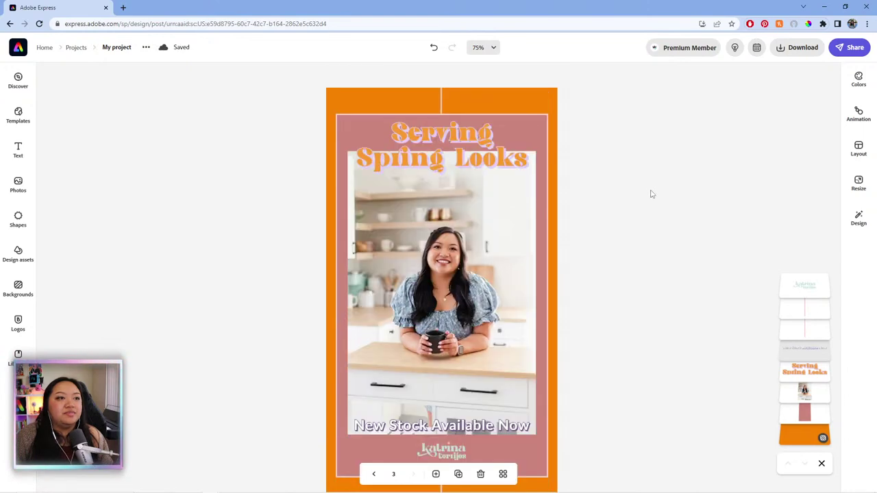
pyautogui.scroll(-2, 653, 194)
pyautogui.scroll(1, 653, 193)
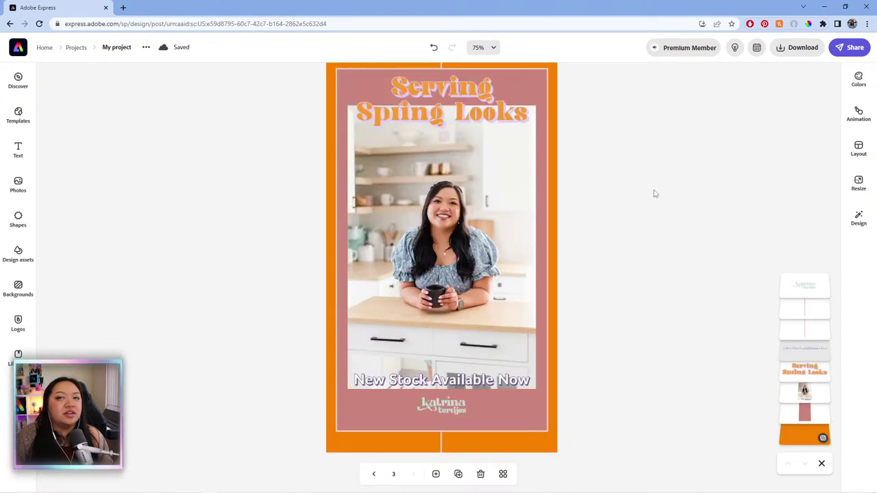
pyautogui.scroll(1, 655, 193)
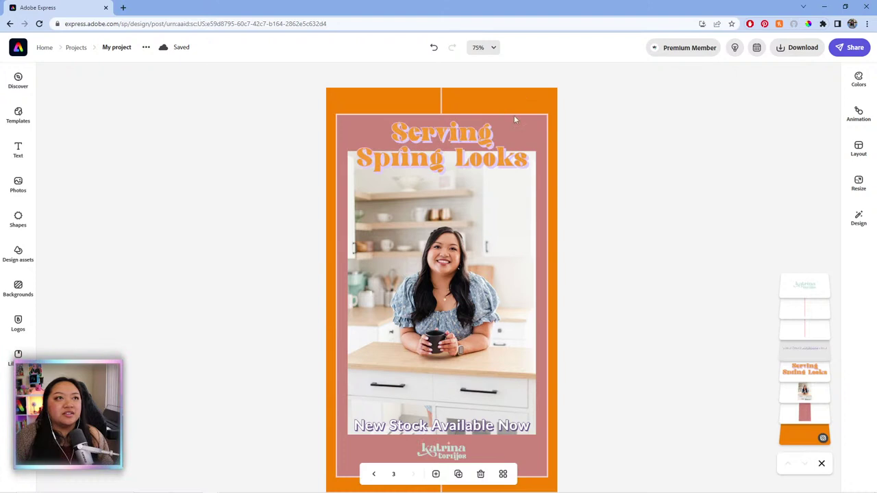
pyautogui.scroll(-1, 595, 414)
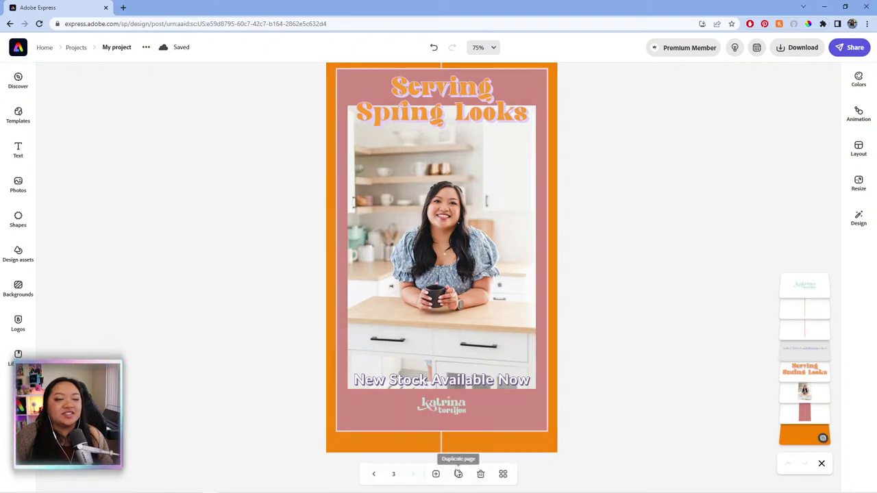
# Duplicate page 3 and bring up the brand colour palettes for the copy
pyautogui.click(461, 476)
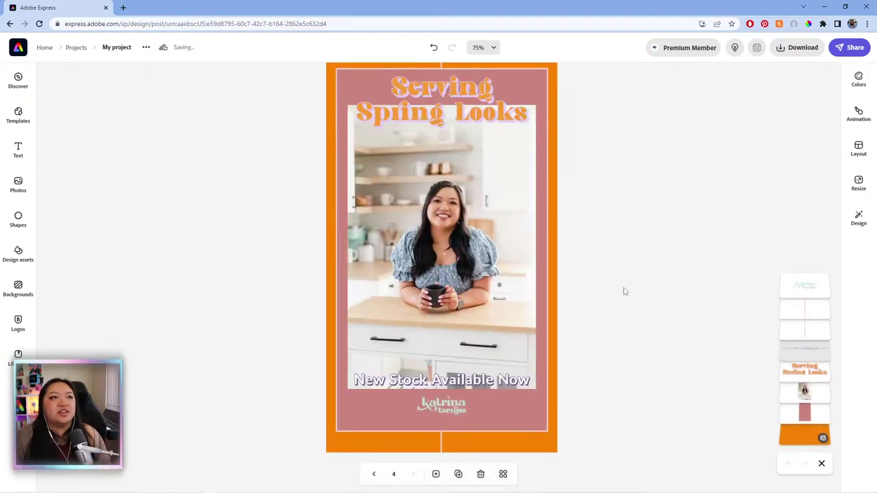
pyautogui.scroll(1, 620, 290)
pyautogui.click(858, 218)
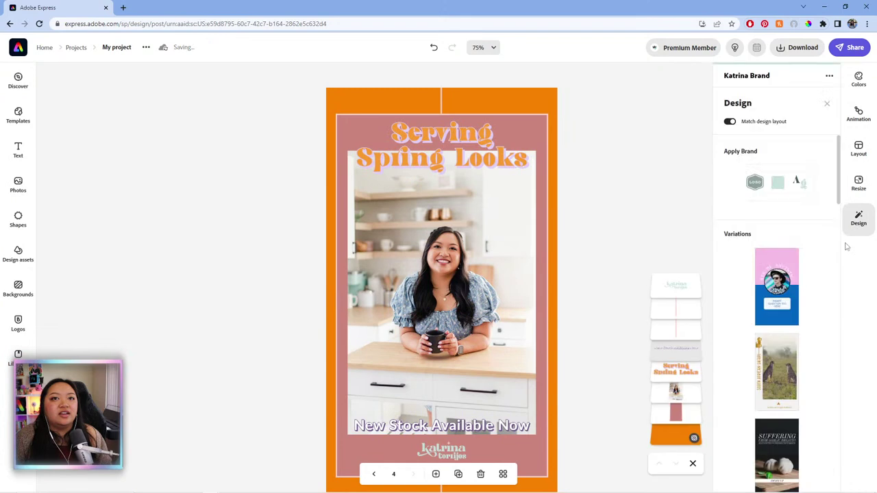
pyautogui.click(845, 87)
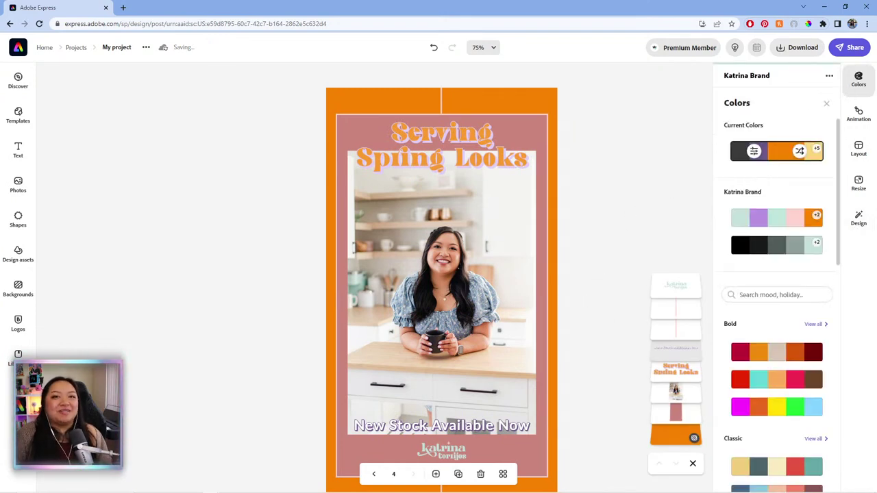
pyautogui.click(859, 218)
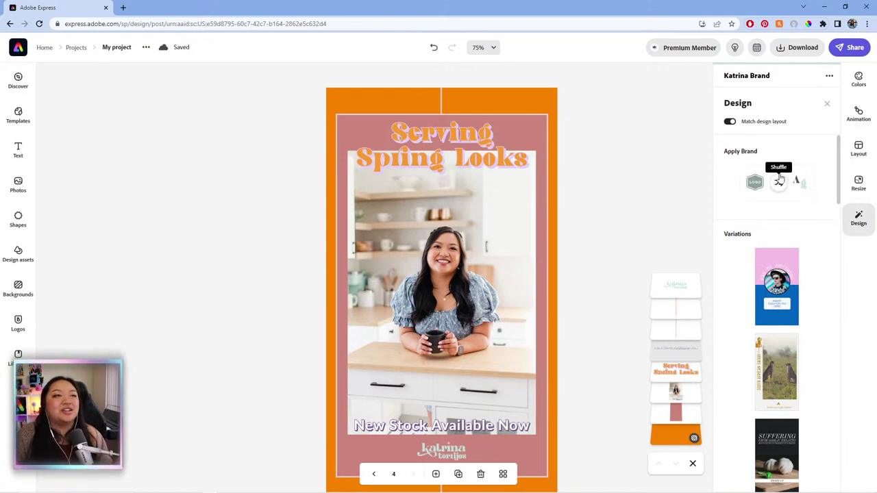
pyautogui.click(860, 75)
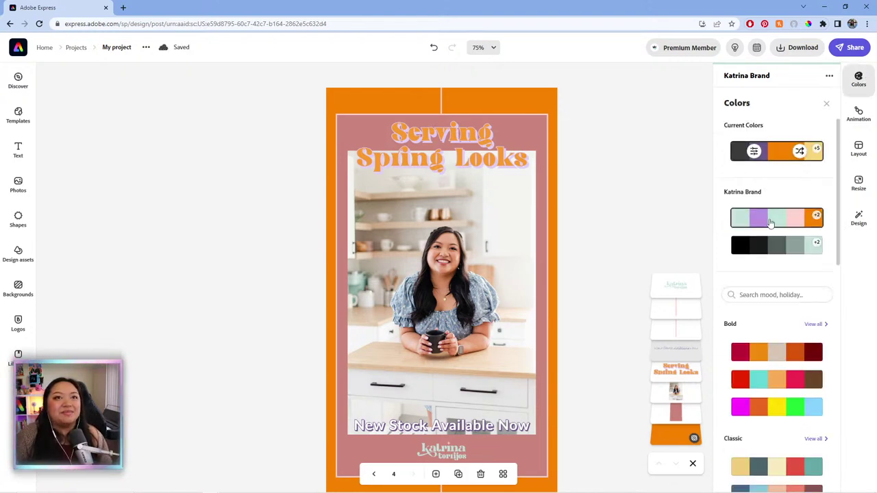
# Apply the mint, purple, pink and orange brand palette to page 4 and shuffle through several colour arrangements
pyautogui.click(781, 222)
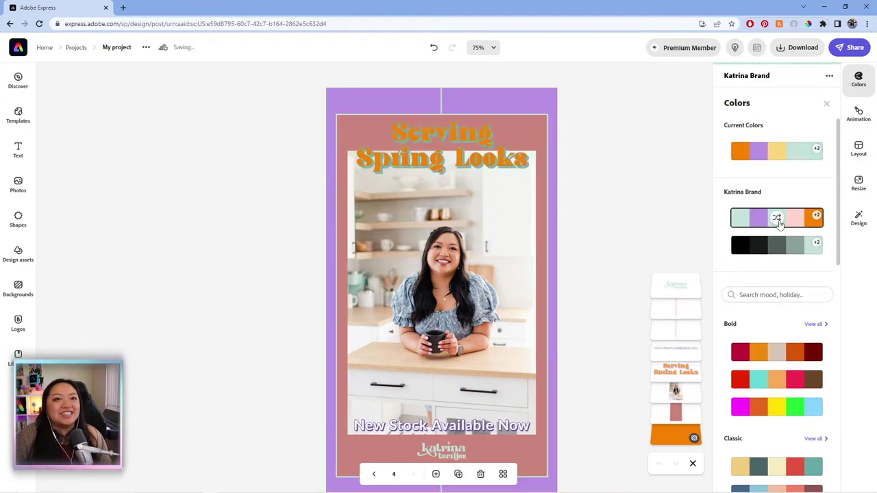
pyautogui.click(777, 221)
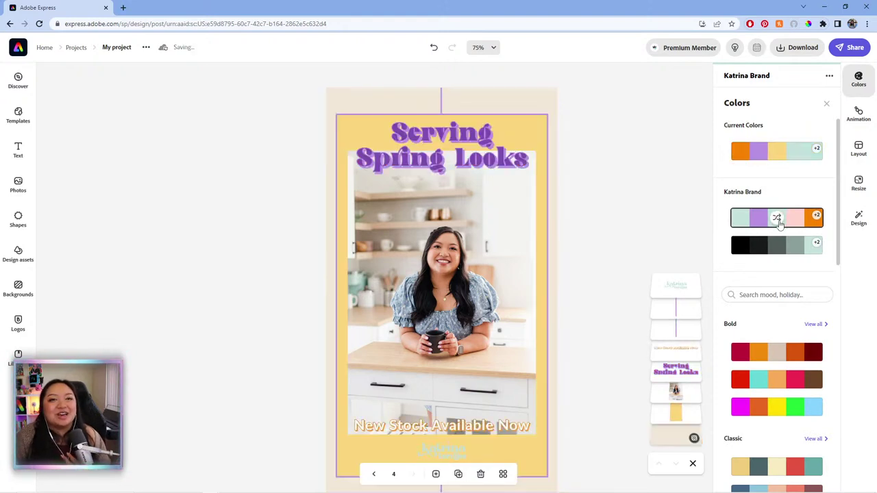
pyautogui.click(777, 219)
pyautogui.click(778, 219)
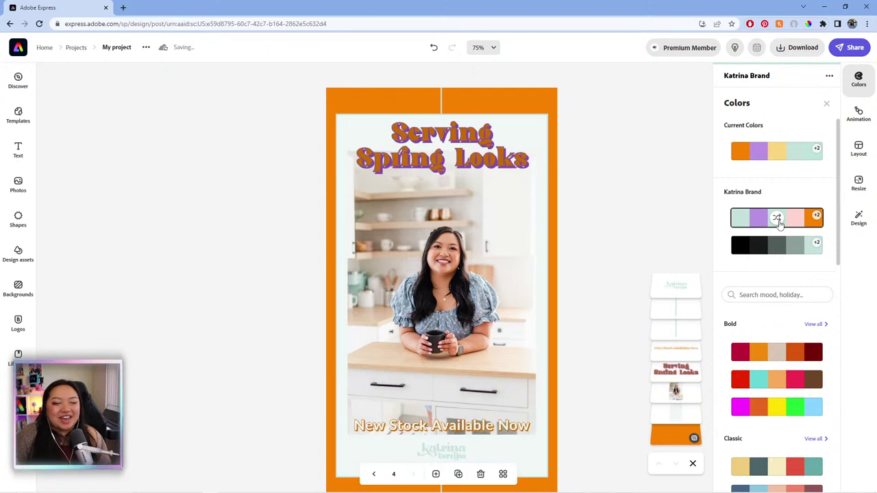
pyautogui.click(777, 219)
pyautogui.click(778, 221)
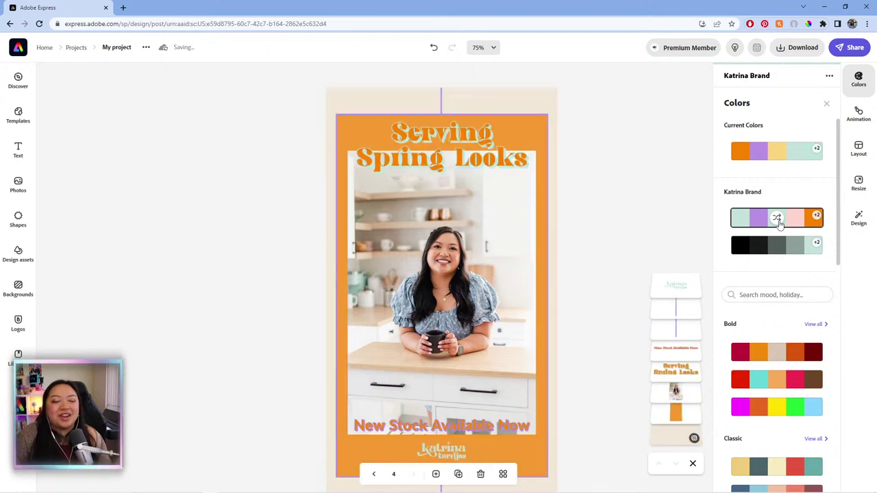
pyautogui.click(779, 221)
pyautogui.click(778, 221)
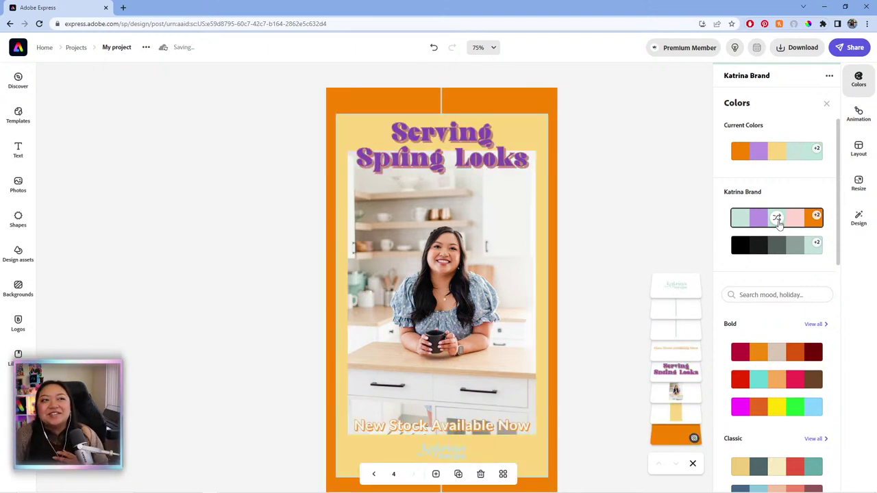
pyautogui.click(778, 221)
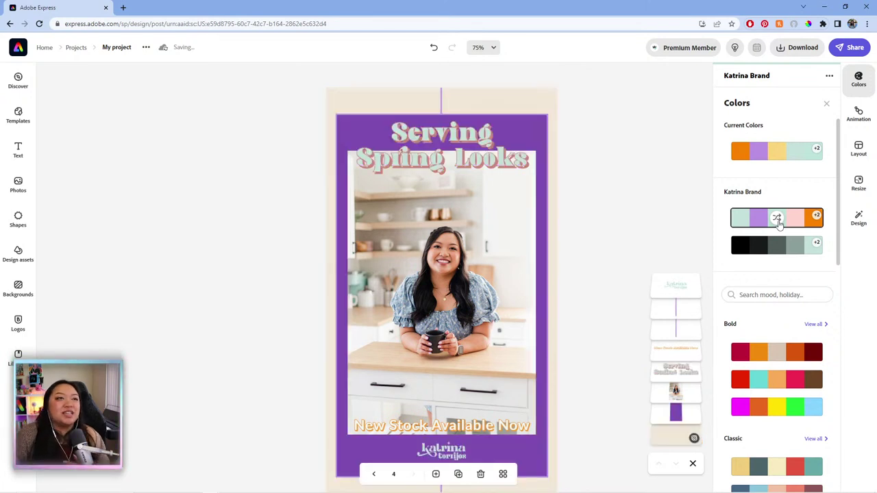
pyautogui.click(778, 220)
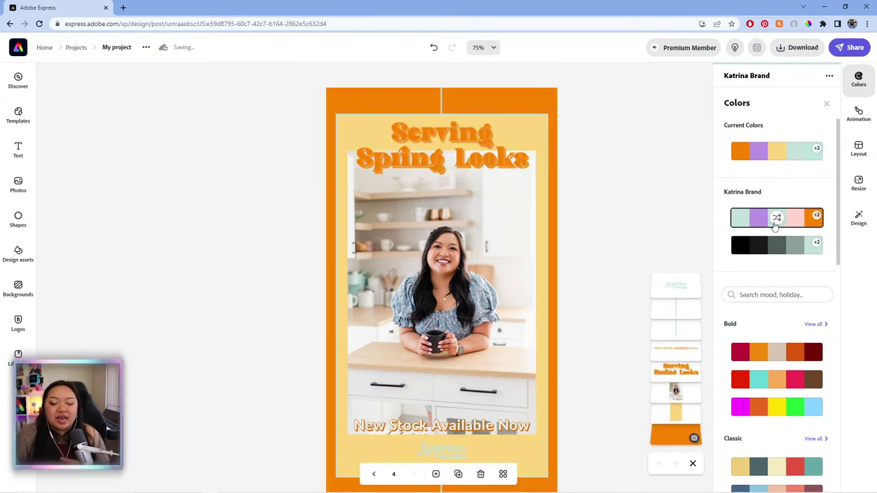
# Reshuffle the brand palette on page 4 to a yellow background and panel with a light purple "Serving Spring Looks" heading
pyautogui.click(849, 226)
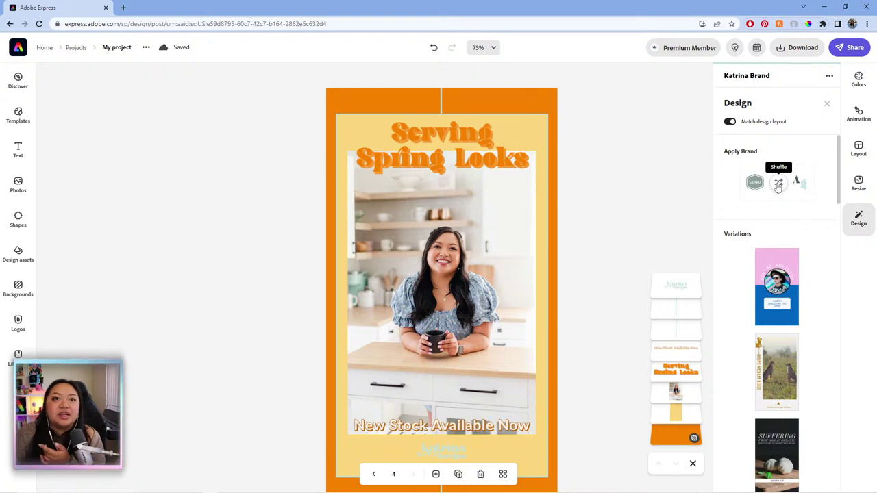
pyautogui.click(859, 80)
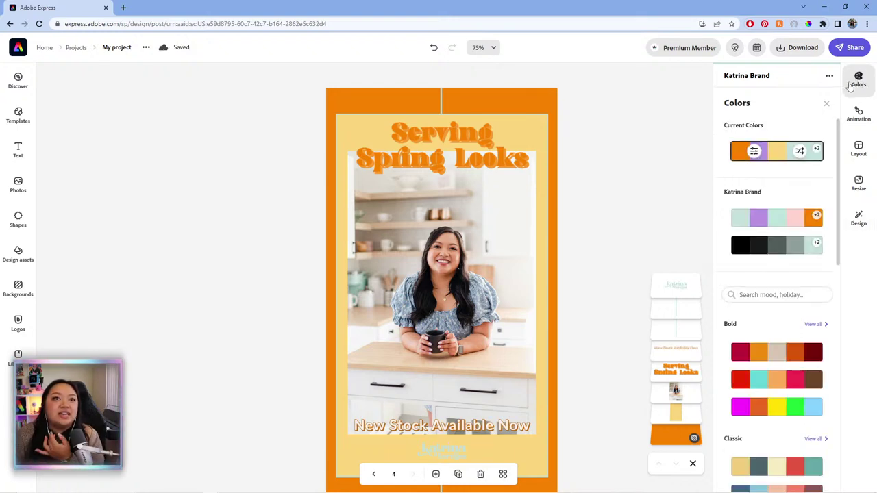
pyautogui.click(781, 226)
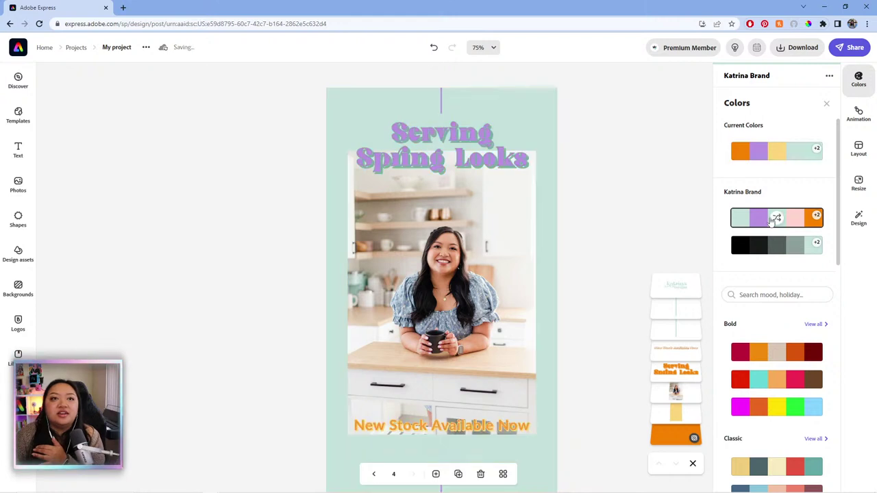
pyautogui.click(776, 219)
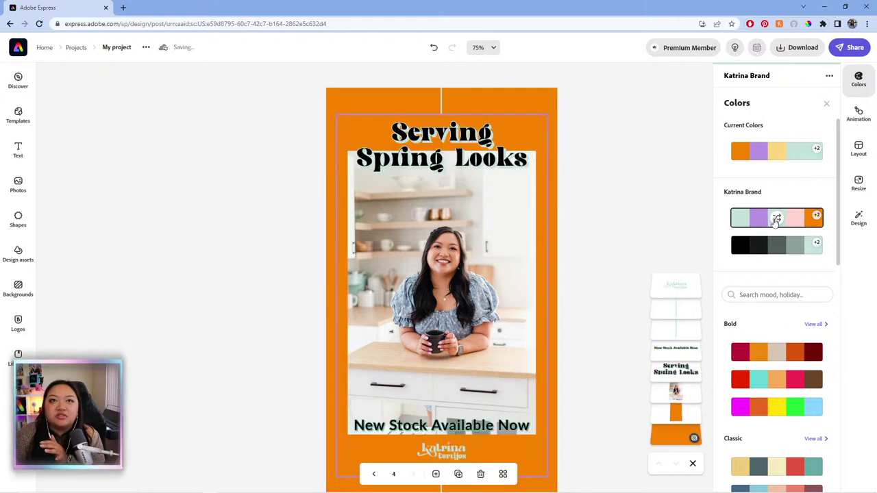
pyautogui.click(776, 219)
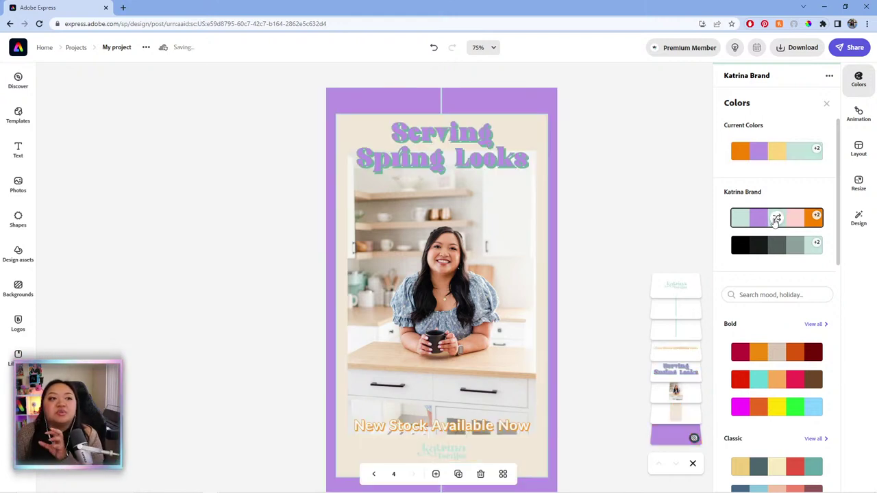
pyautogui.click(776, 219)
pyautogui.click(775, 219)
pyautogui.click(775, 220)
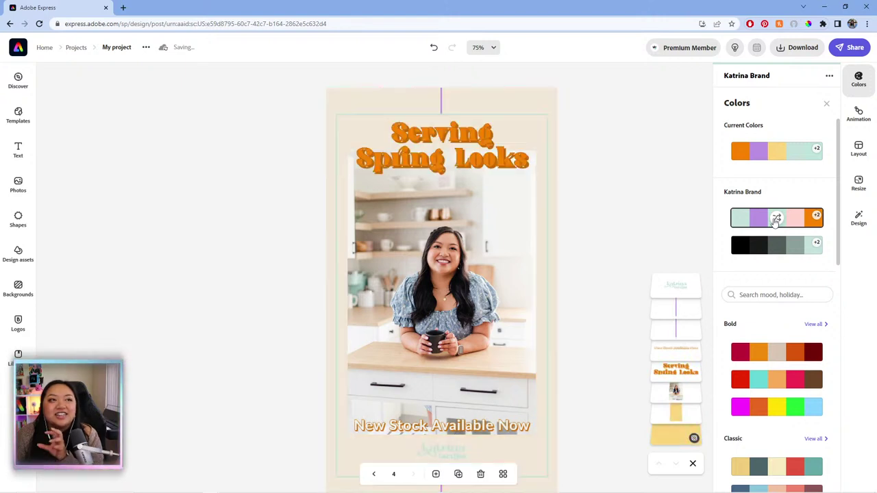
pyautogui.click(776, 220)
pyautogui.click(776, 219)
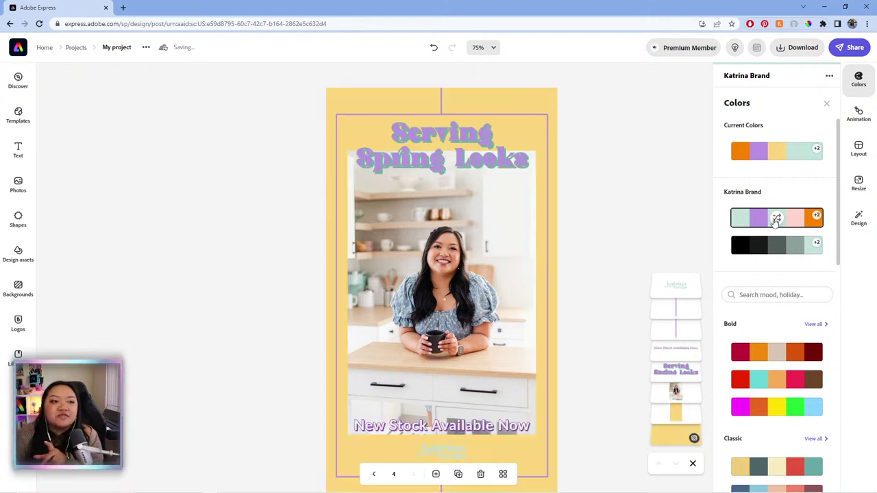
pyautogui.click(775, 219)
pyautogui.click(774, 222)
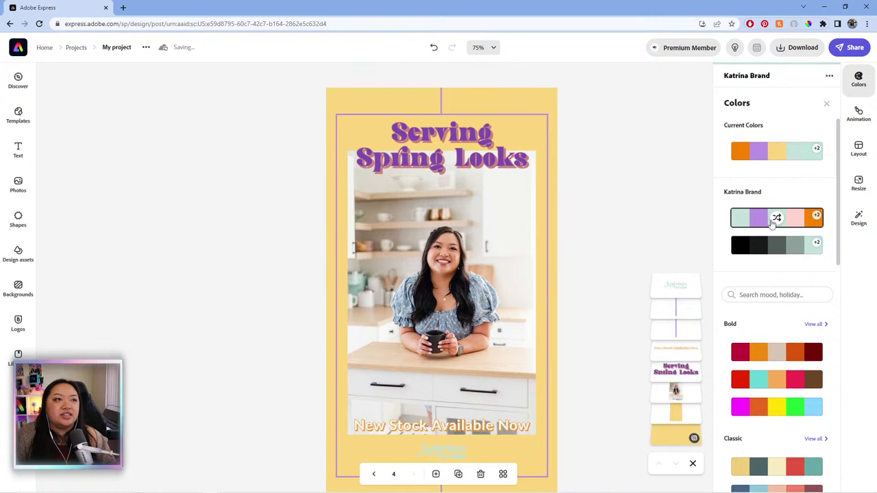
pyautogui.click(774, 221)
pyautogui.click(774, 221)
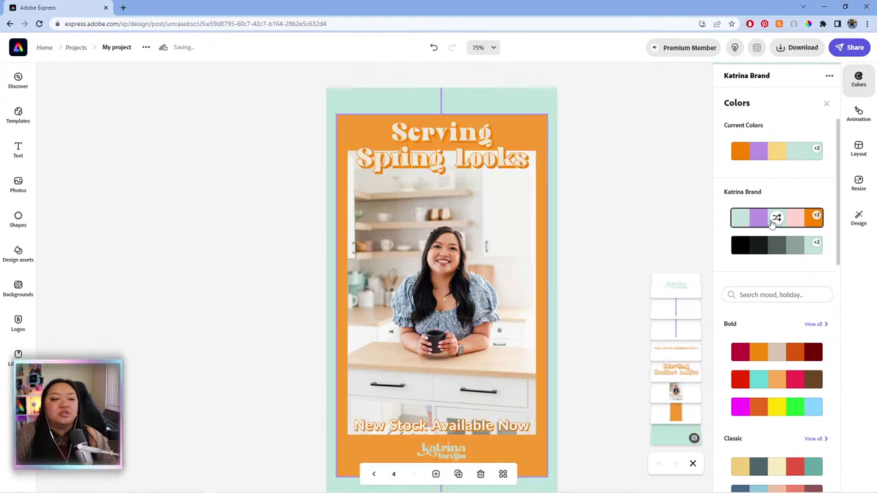
pyautogui.click(774, 221)
pyautogui.click(774, 221)
pyautogui.click(774, 221)
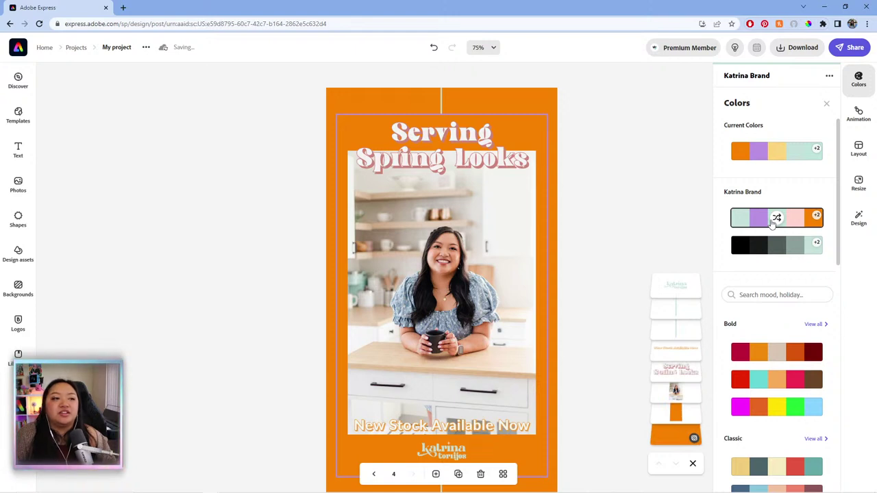
pyautogui.click(775, 221)
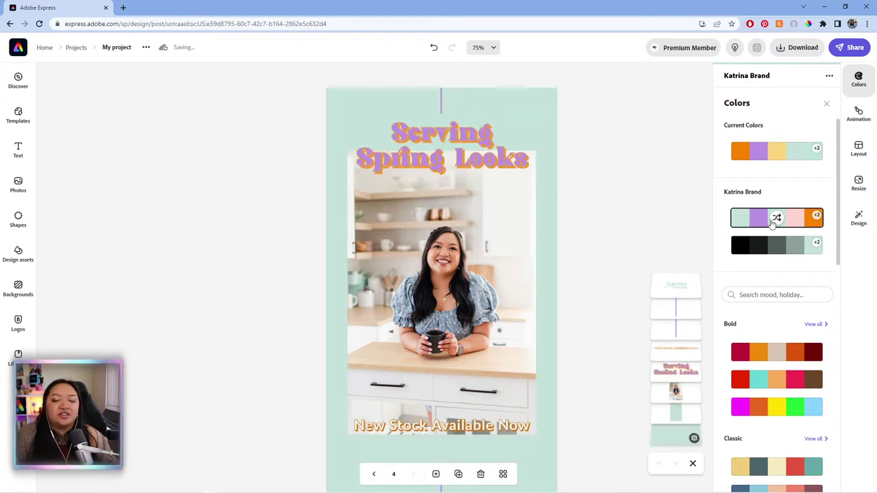
pyautogui.click(775, 221)
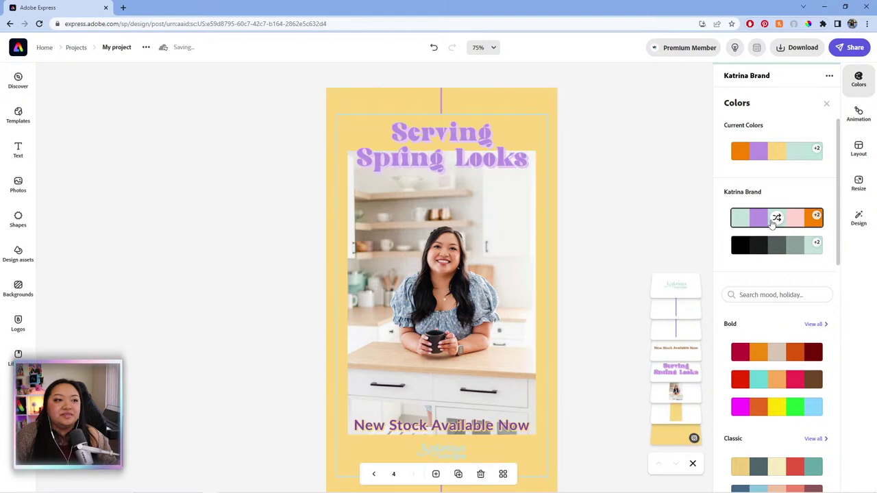
# Reshuffle the brand palette on page 4 to a pink background, yellow panel and orange "Serving Spring Looks" heading
pyautogui.click(774, 221)
pyautogui.click(774, 221)
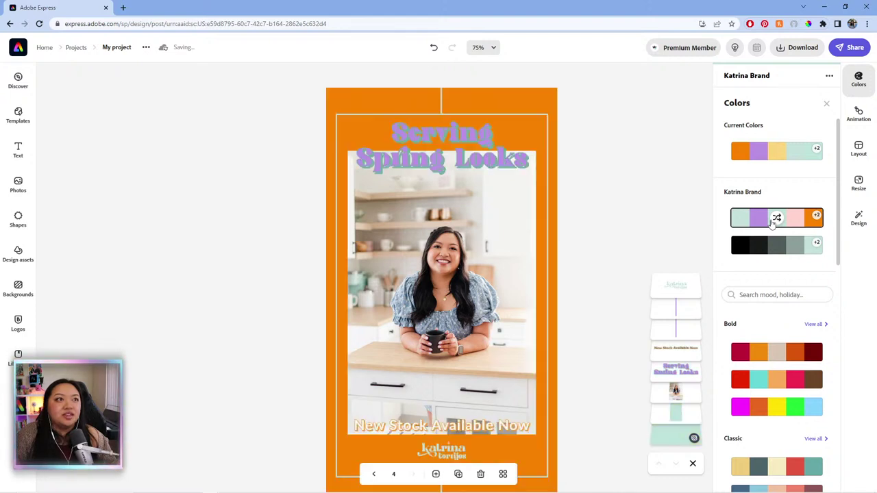
pyautogui.click(774, 221)
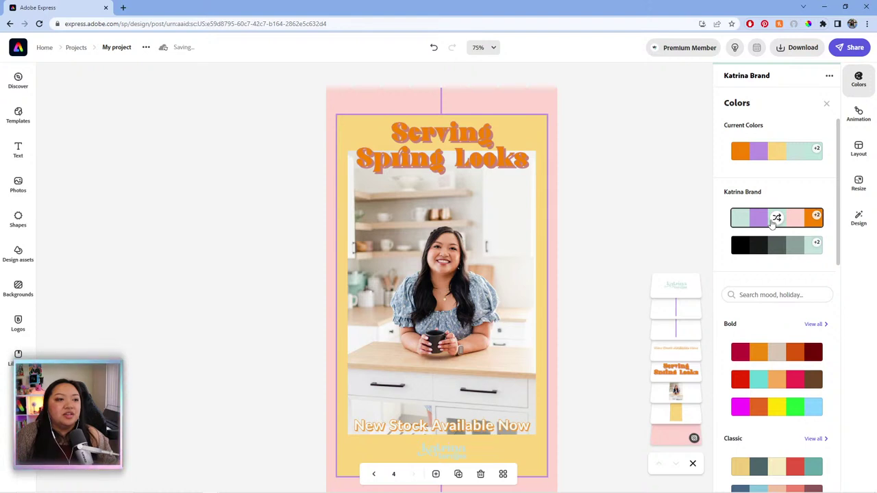
# Replace the mint logo below the caption with its purple wordmark version and nudge it slightly down
pyautogui.scroll(-2, 616, 176)
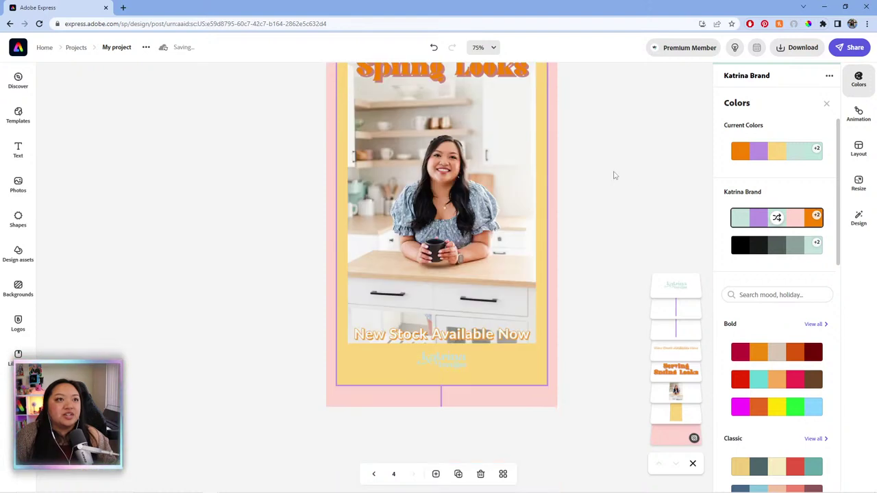
pyautogui.click(447, 368)
pyautogui.click(447, 364)
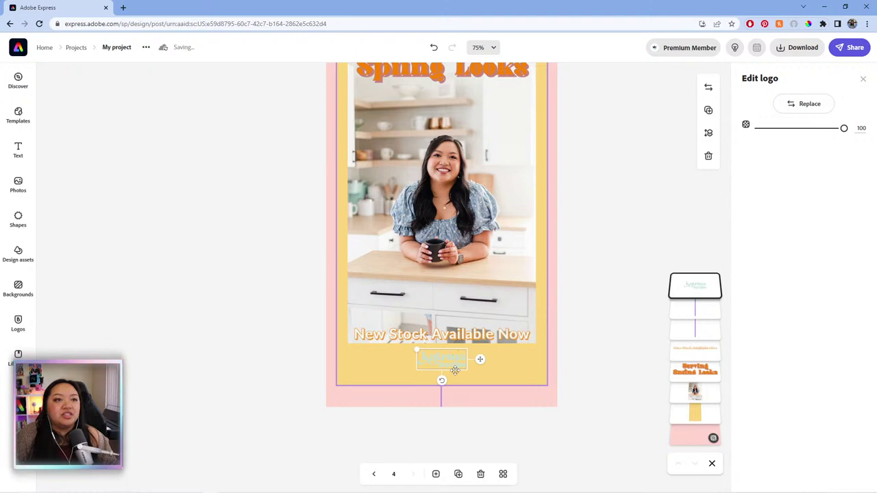
pyautogui.click(806, 103)
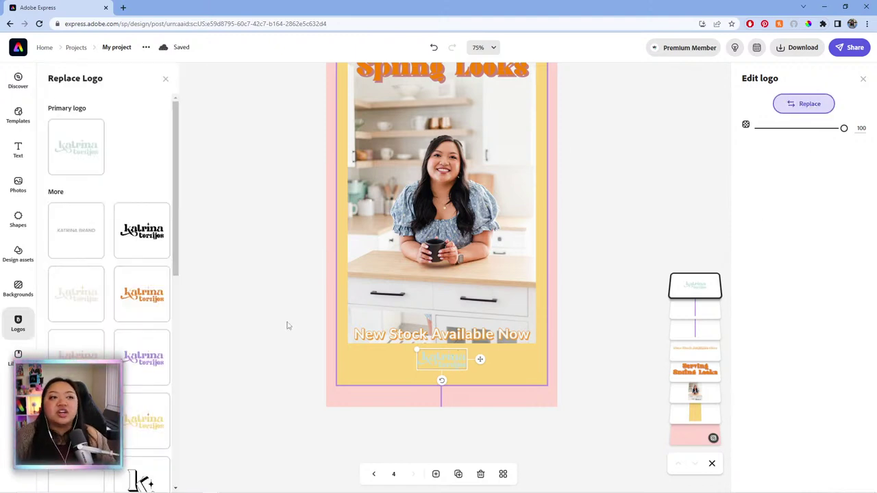
pyautogui.scroll(-5, 112, 231)
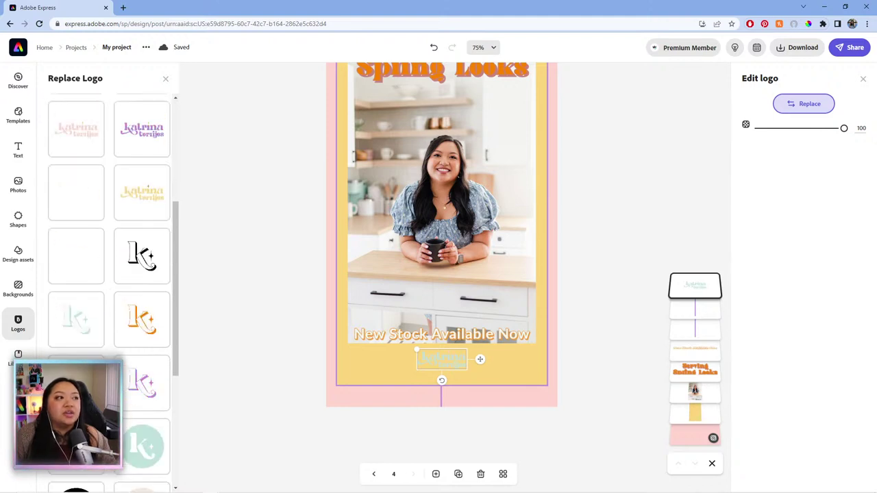
pyautogui.scroll(-2, 109, 288)
pyautogui.scroll(-3, 103, 348)
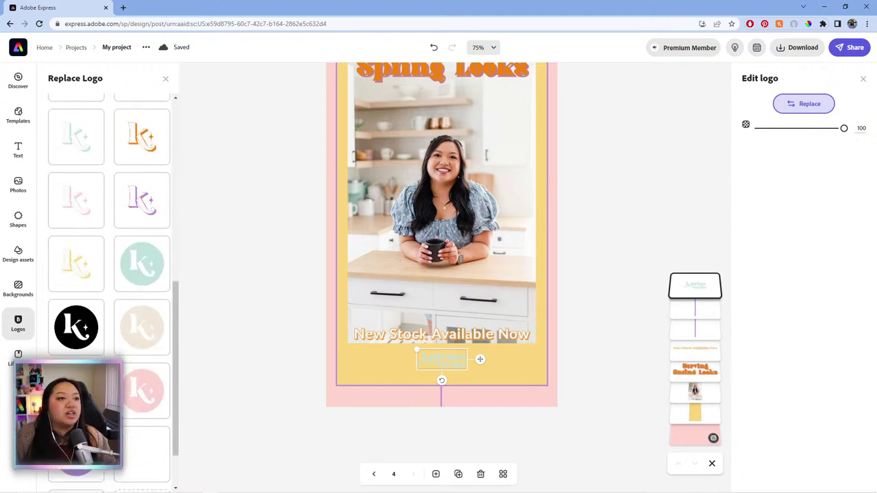
pyautogui.scroll(7, 103, 348)
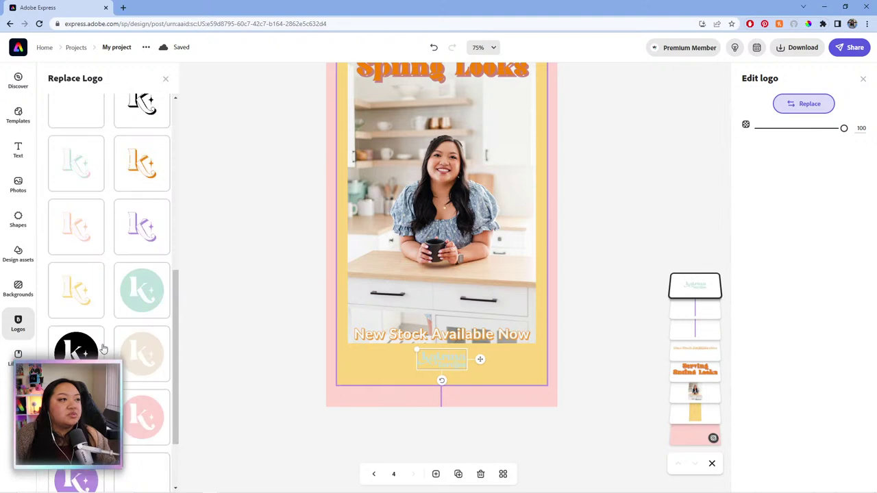
pyautogui.click(144, 317)
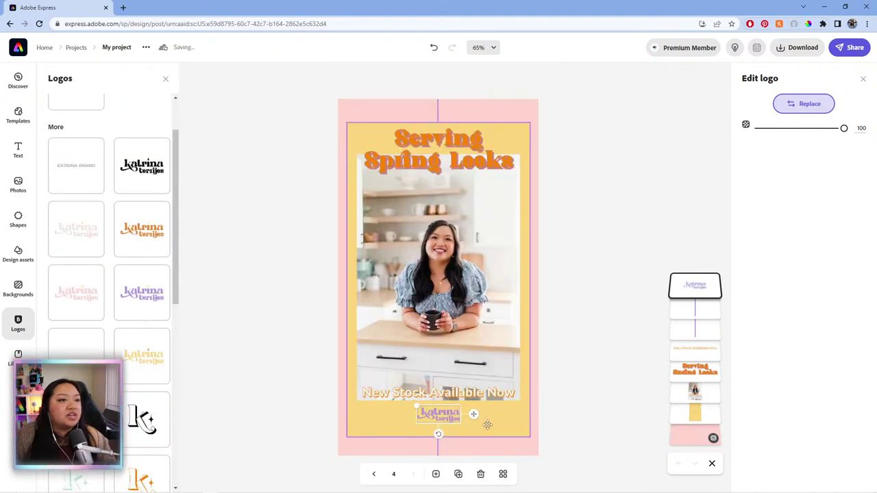
pyautogui.moveTo(474, 414); pyautogui.dragTo(470, 421)
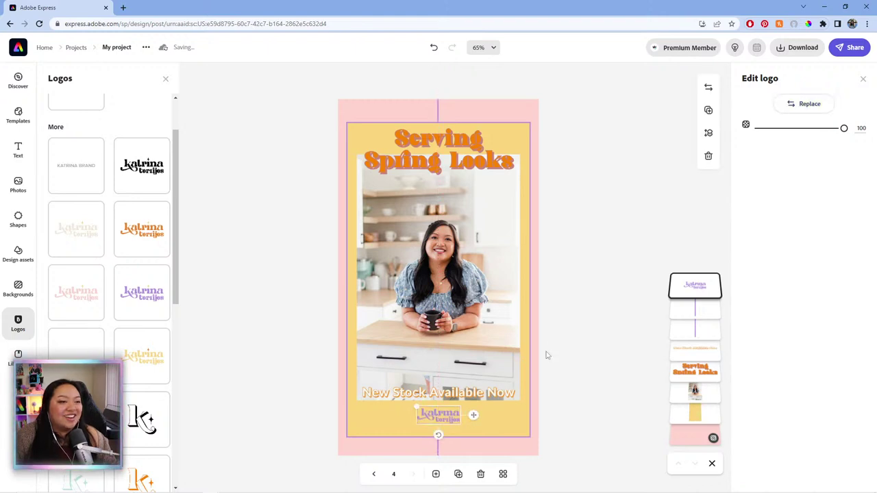
pyautogui.click(566, 348)
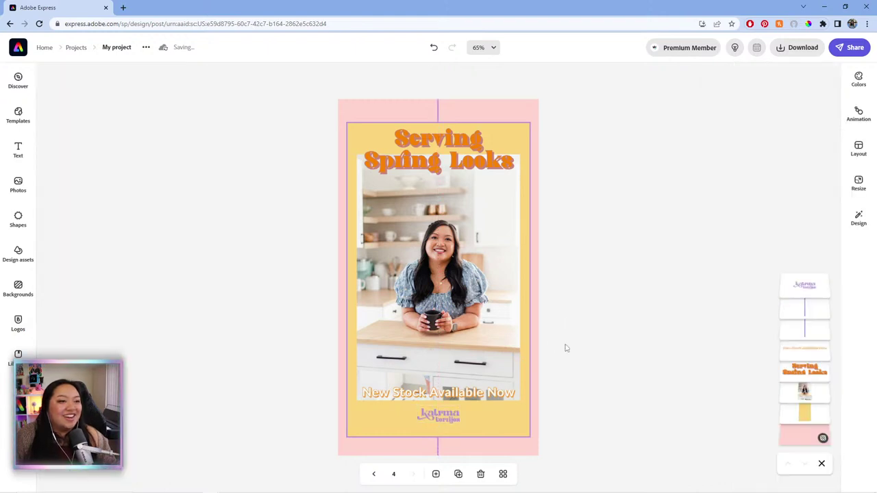
# Change the "Serving Spring Looks" heading's shadow to a darkened brand purple, #795B9B
pyautogui.click(439, 145)
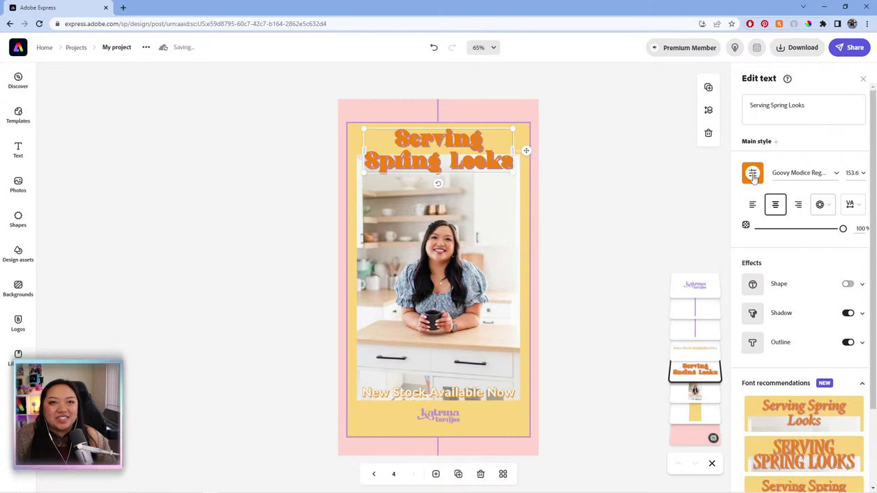
pyautogui.click(861, 314)
pyautogui.click(860, 416)
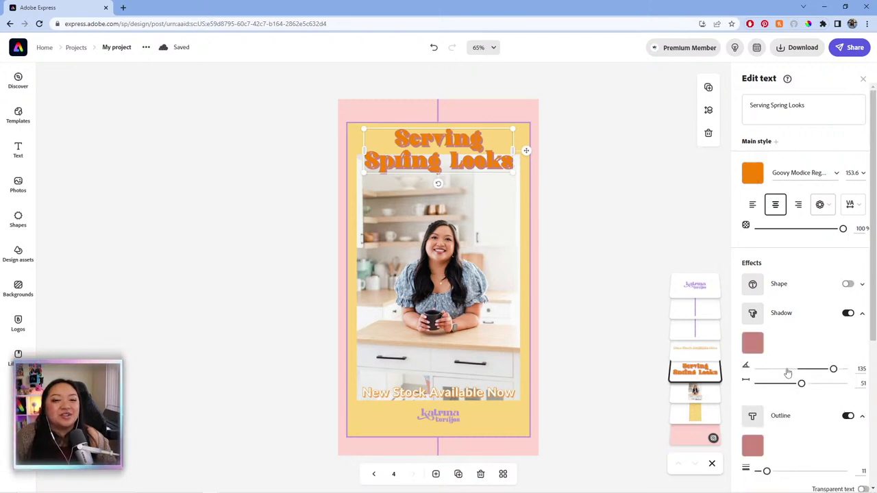
pyautogui.click(753, 344)
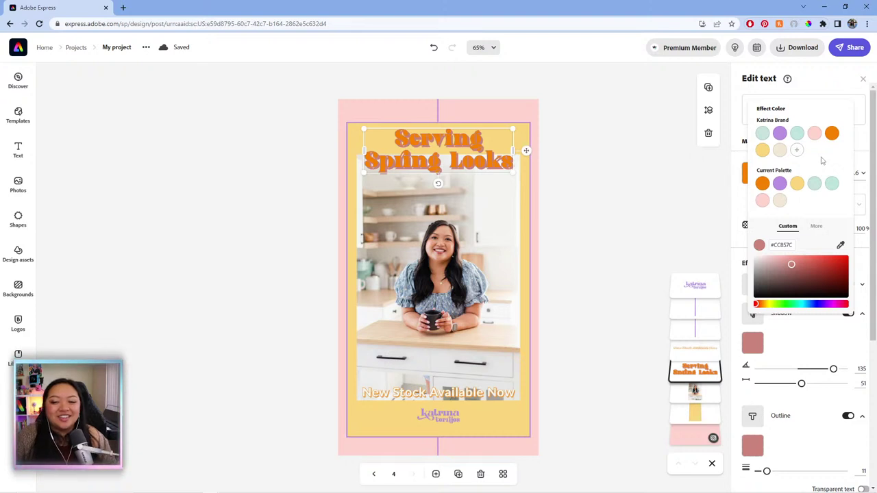
pyautogui.click(779, 133)
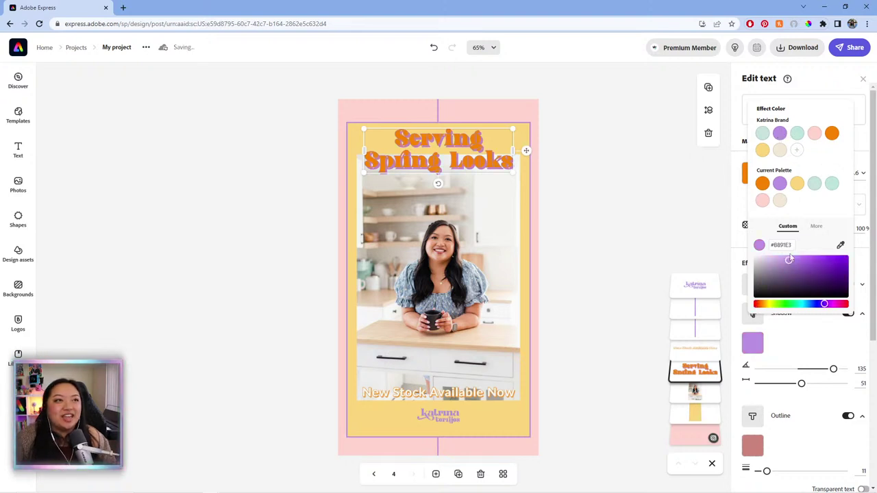
pyautogui.moveTo(791, 272); pyautogui.dragTo(791, 273)
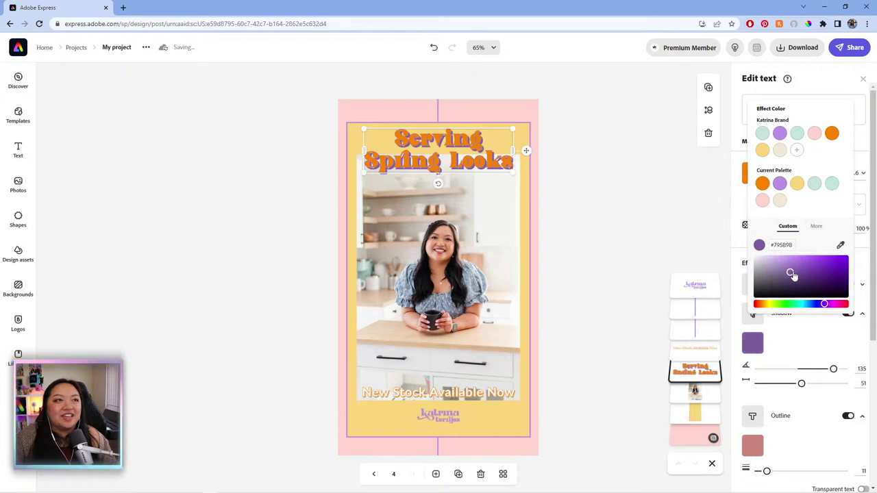
pyautogui.click(741, 204)
# Set the heading's outline to the same dark purple #795B9B with a thickness of 24
pyautogui.scroll(-2, 754, 346)
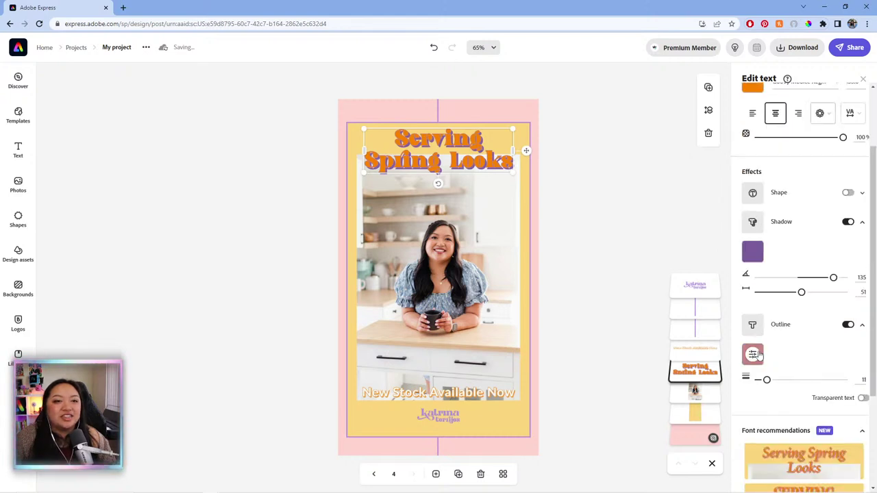
pyautogui.click(753, 354)
pyautogui.click(762, 212)
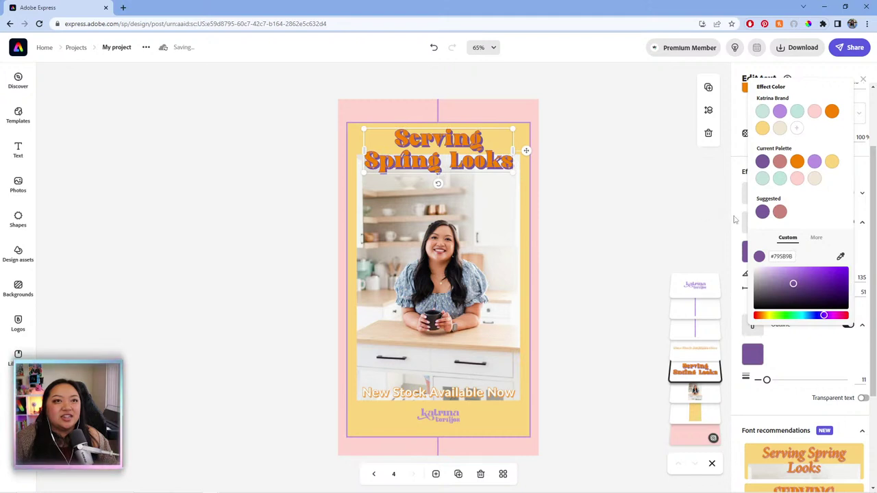
pyautogui.click(735, 219)
pyautogui.moveTo(766, 379); pyautogui.dragTo(778, 386)
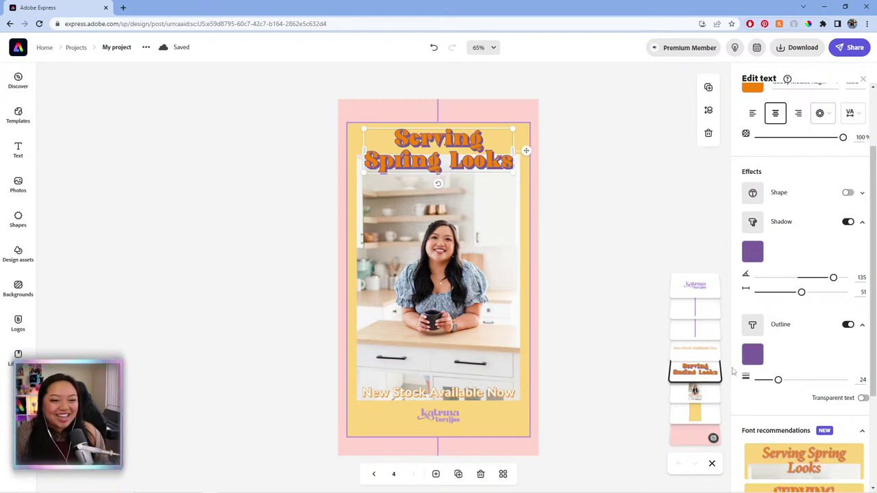
pyautogui.click(613, 221)
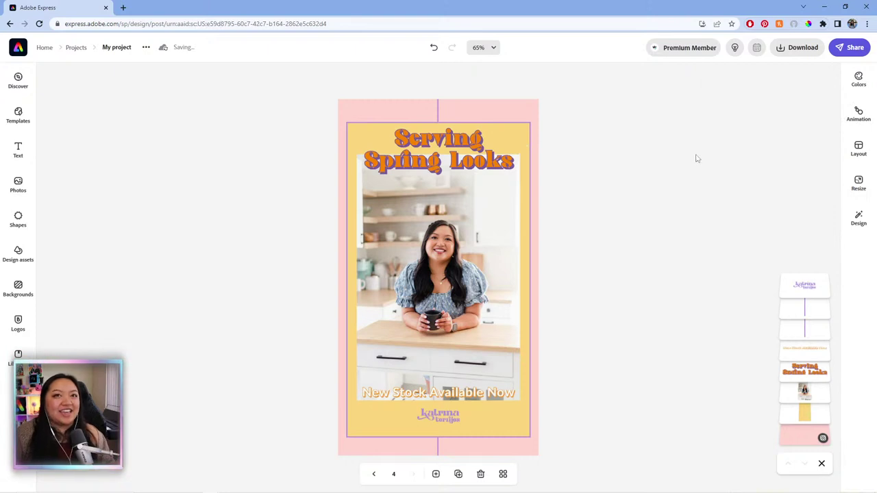
# Compare page 4 with the other pages in the overview of all pages and reopen page 4
pyautogui.click(495, 211)
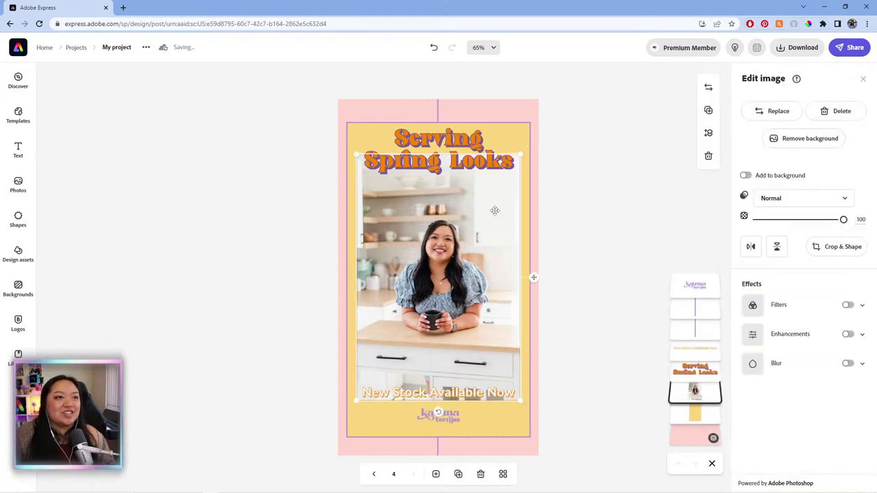
pyautogui.click(600, 197)
pyautogui.moveTo(468, 231); pyautogui.dragTo(457, 234)
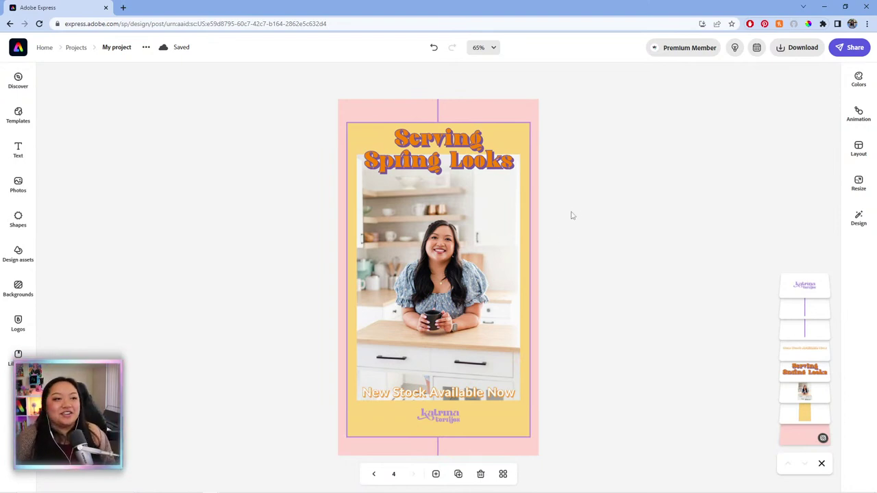
pyautogui.click(503, 474)
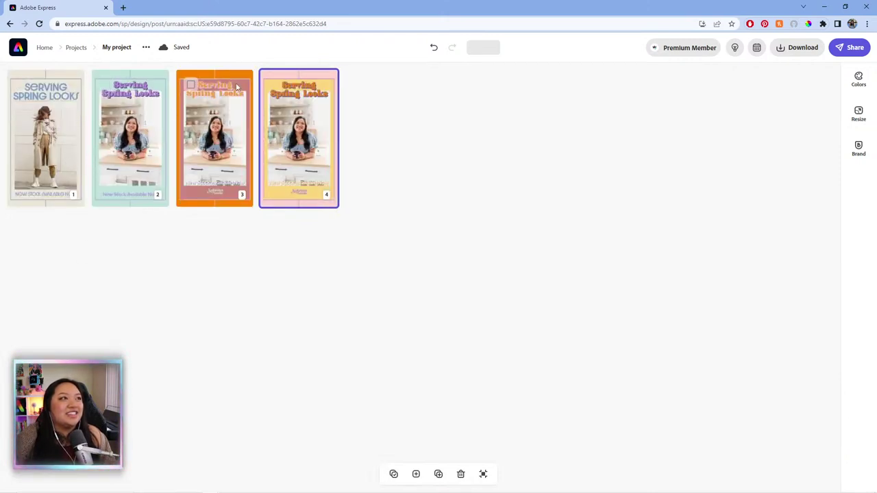
pyautogui.doubleClick(304, 142)
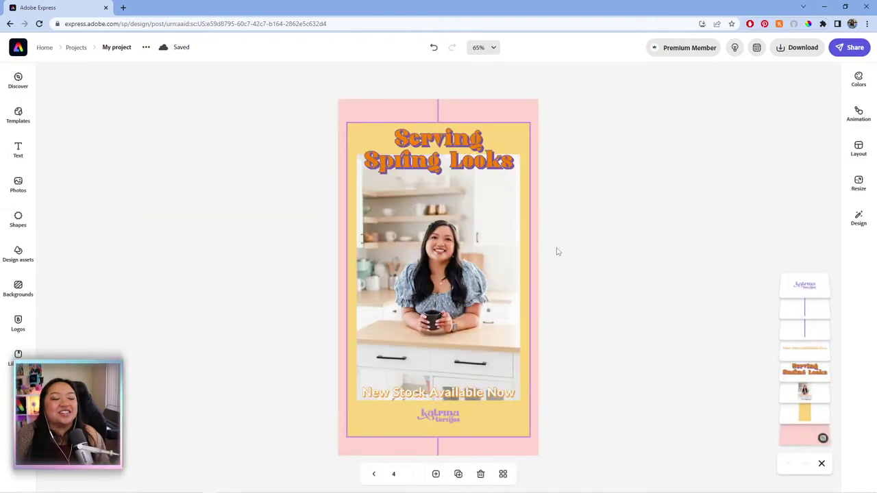
# Duplicate page 4 and resize the copy to the Instagram portrait format, 1080 x 1350
pyautogui.click(458, 474)
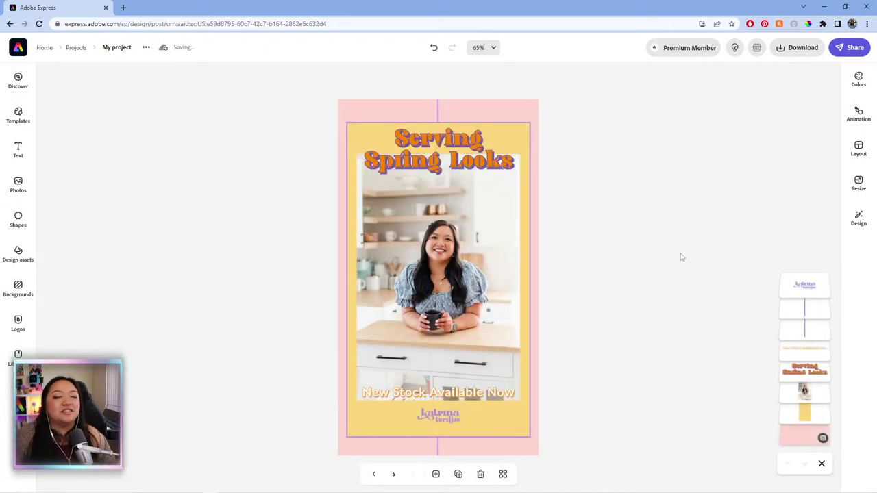
pyautogui.click(853, 190)
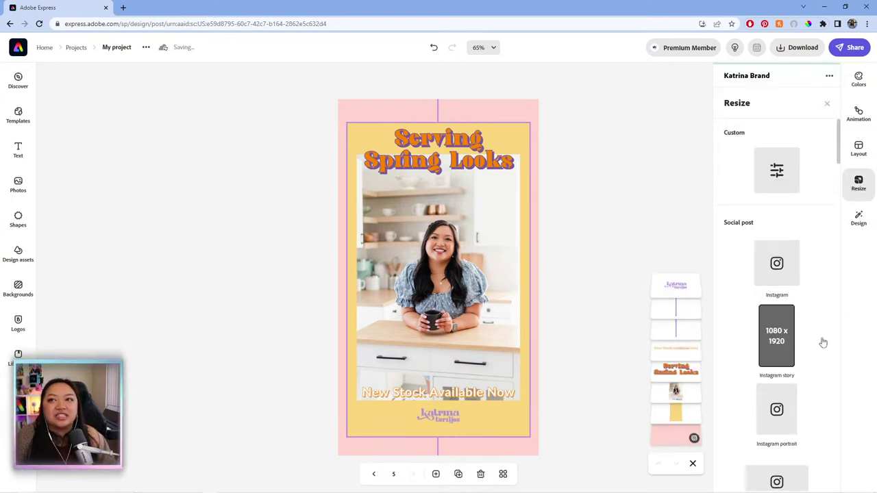
pyautogui.scroll(-1, 818, 353)
pyautogui.click(781, 311)
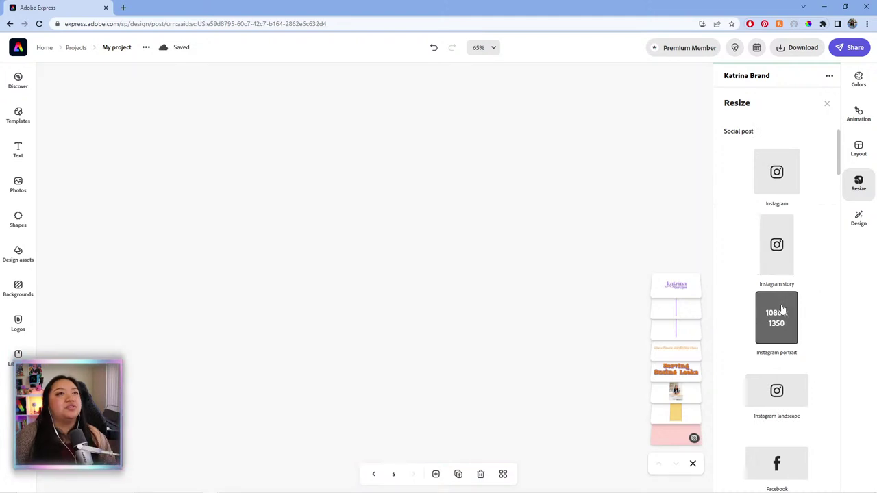
pyautogui.click(632, 182)
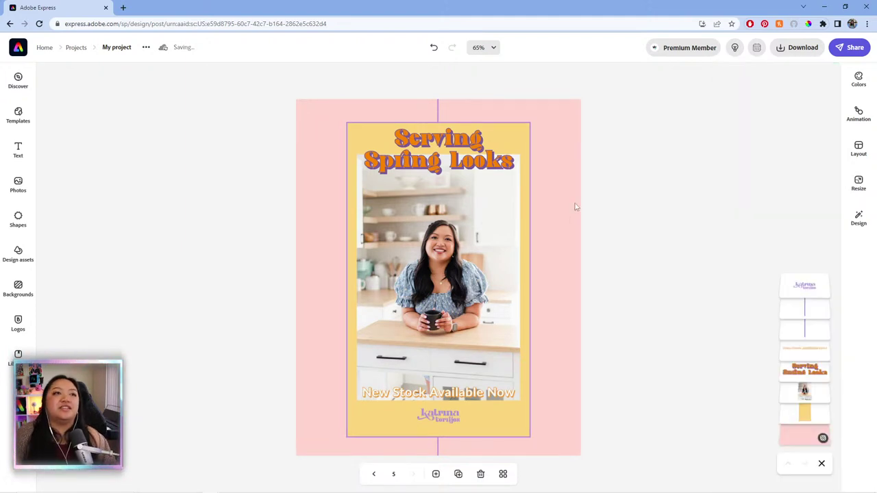
# Widen the yellow panel on both sides so it fills the portrait page with an even pink margin
pyautogui.click(530, 245)
pyautogui.moveTo(530, 279); pyautogui.dragTo(563, 291)
pyautogui.moveTo(348, 281)
pyautogui.mouseDown()
pyautogui.moveTo(309, 268)
pyautogui.moveTo(336, 274)
pyautogui.mouseUp()
pyautogui.click(620, 200)
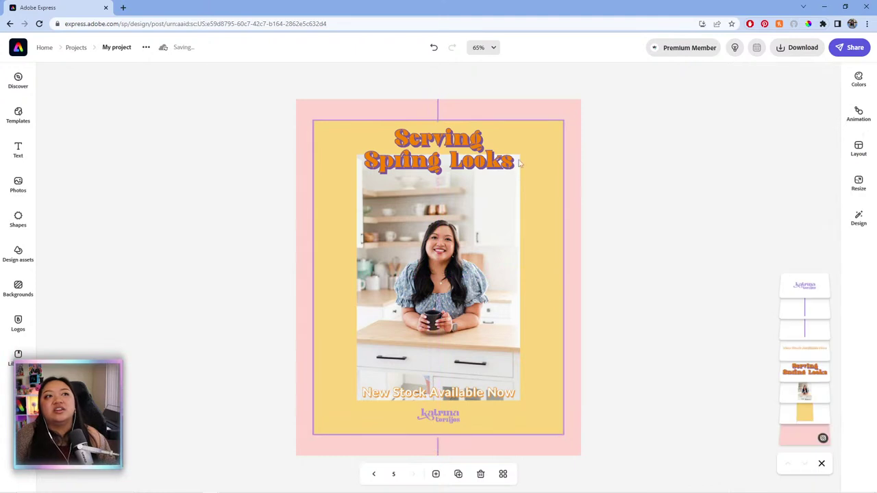
pyautogui.click(440, 157)
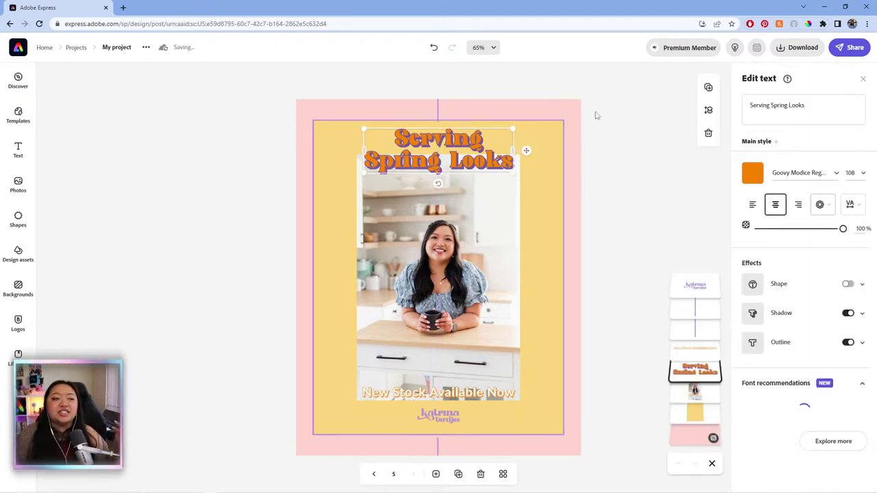
pyautogui.click(573, 224)
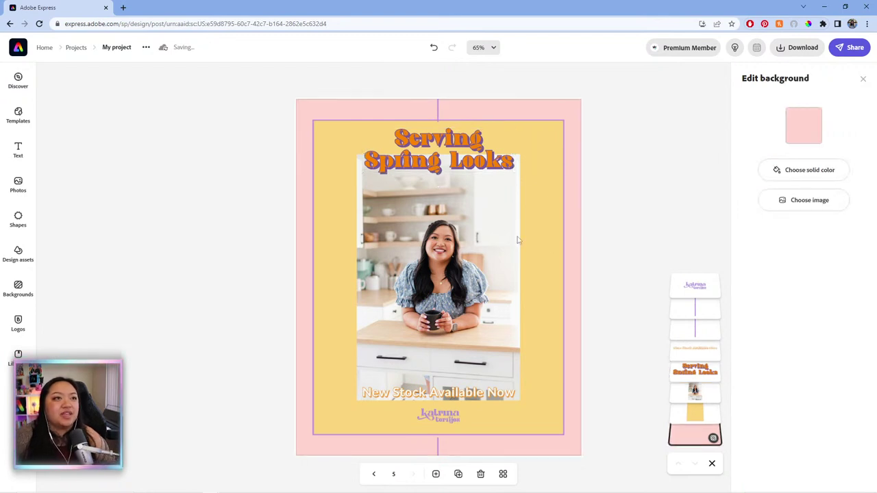
pyautogui.click(461, 239)
pyautogui.click(593, 231)
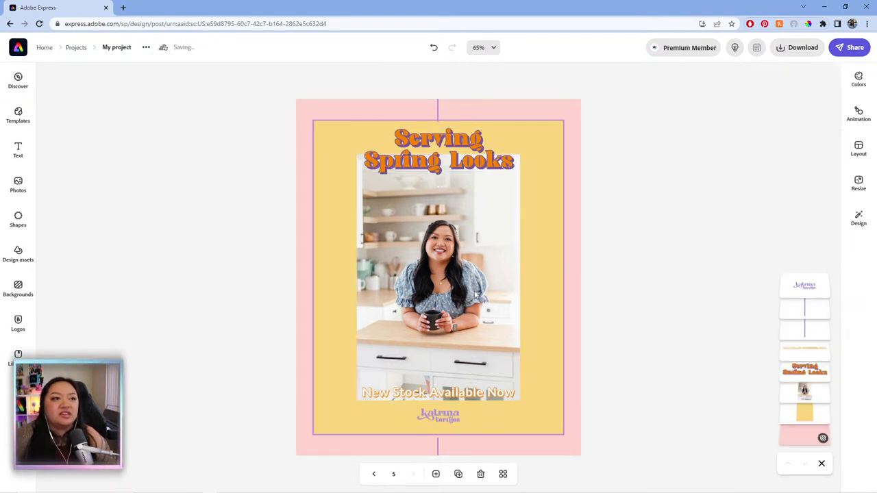
# Crop the photo on page 5 to the 3:4 Portrait ratio
pyautogui.click(474, 290)
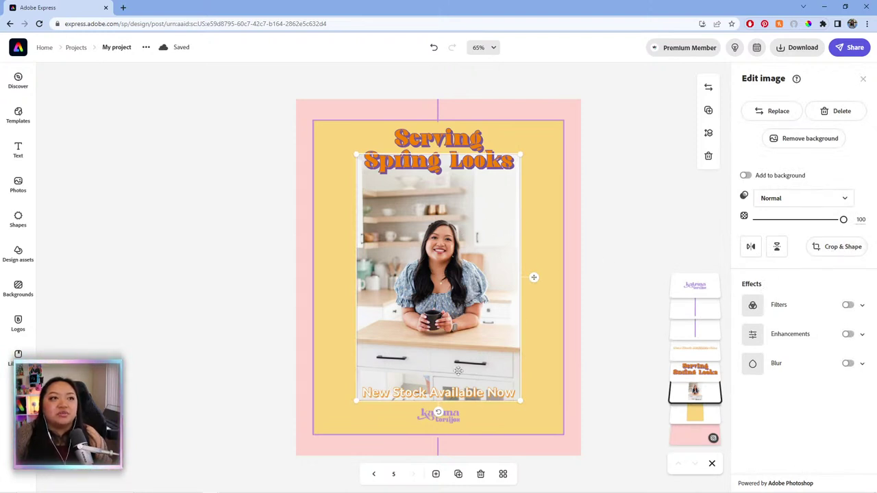
pyautogui.click(843, 248)
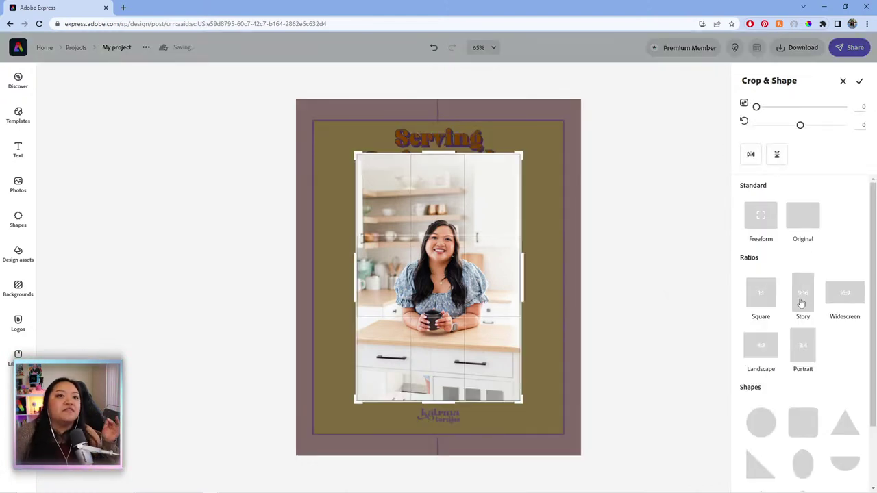
pyautogui.click(803, 347)
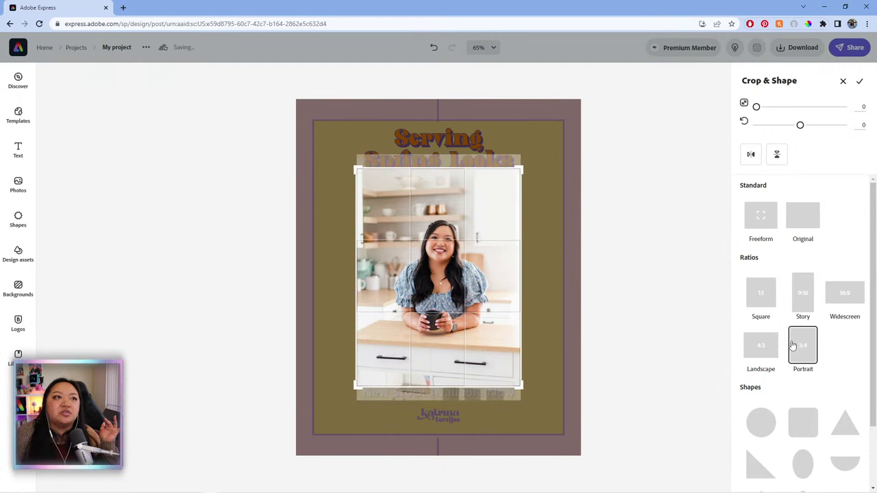
pyautogui.click(859, 81)
# Enlarge the cropped photo and centre it so it nearly fills the yellow panel with an even yellow margin
pyautogui.click(443, 264)
pyautogui.moveTo(443, 264); pyautogui.dragTo(413, 293)
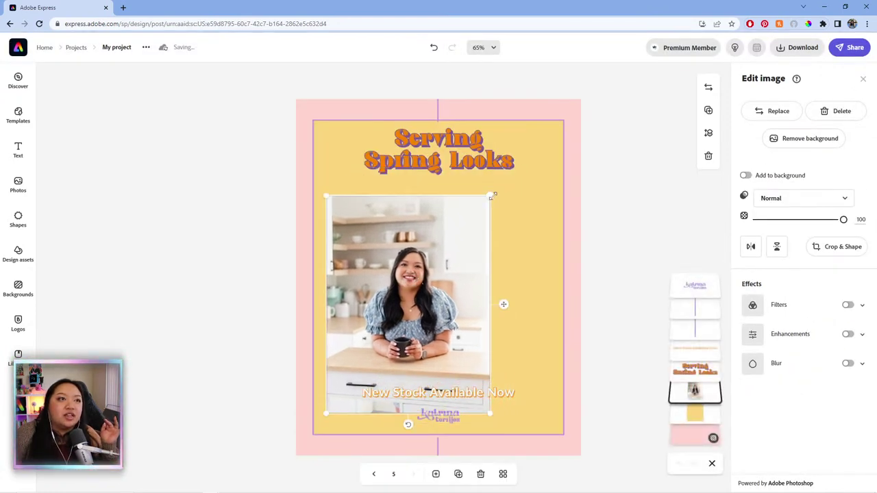
pyautogui.moveTo(489, 197); pyautogui.dragTo(539, 129)
pyautogui.moveTo(454, 257); pyautogui.dragTo(446, 263)
pyautogui.click(600, 190)
# Enlarge the "Serving Spring Looks" heading to size 133.9, keeping it centred over the photo's upper edge
pyautogui.click(470, 163)
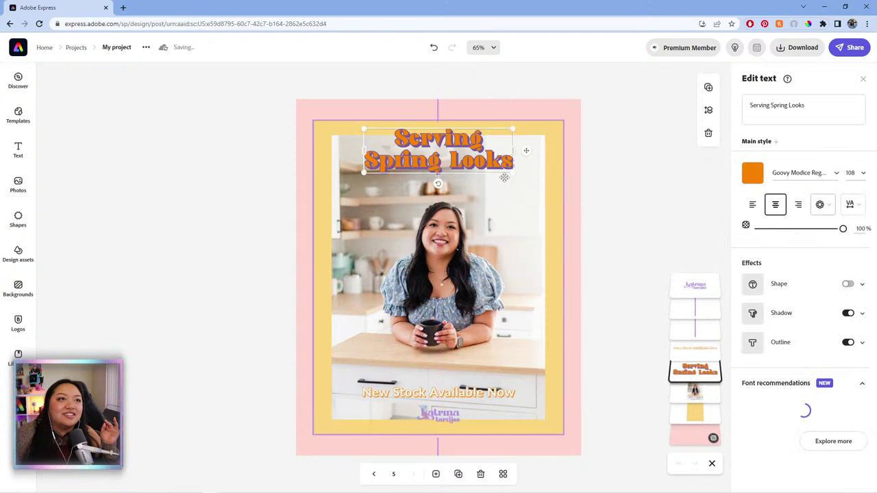
pyautogui.moveTo(514, 172); pyautogui.dragTo(483, 178)
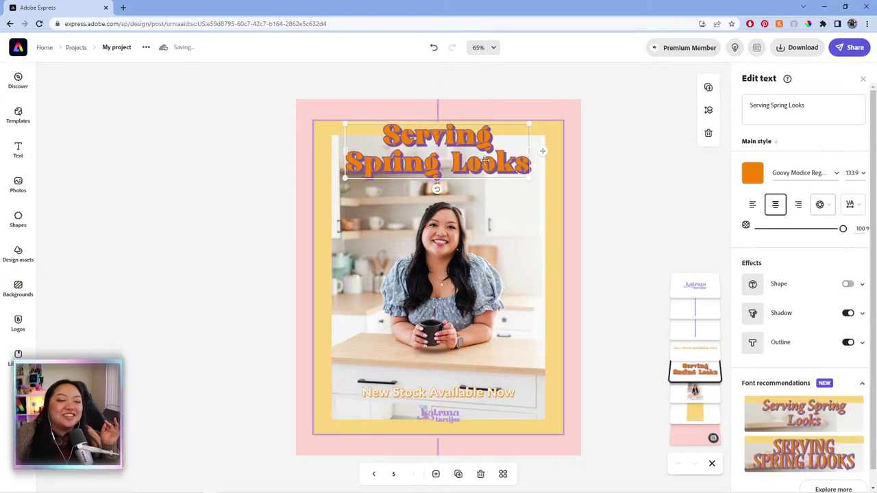
# Adjust the short vertical purple lines above and below the yellow panel so their inner ends meet its purple border
pyautogui.click(439, 110)
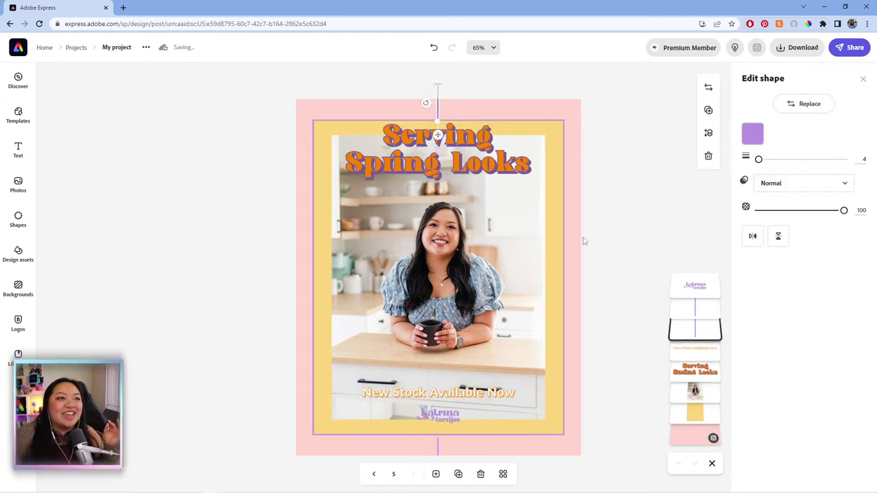
pyautogui.click(632, 255)
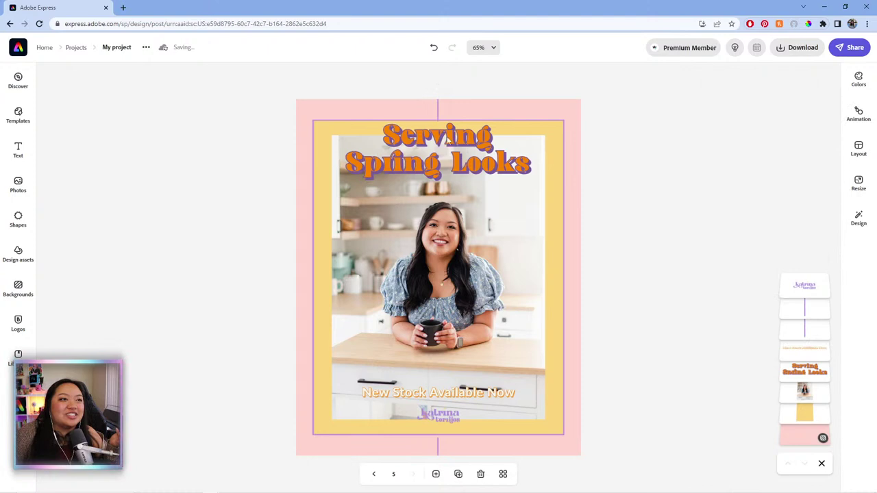
pyautogui.click(439, 107)
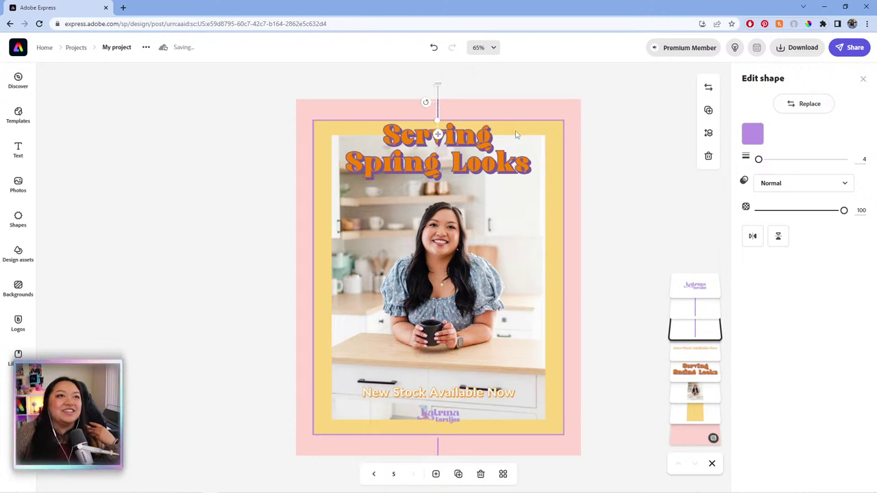
pyautogui.click(599, 142)
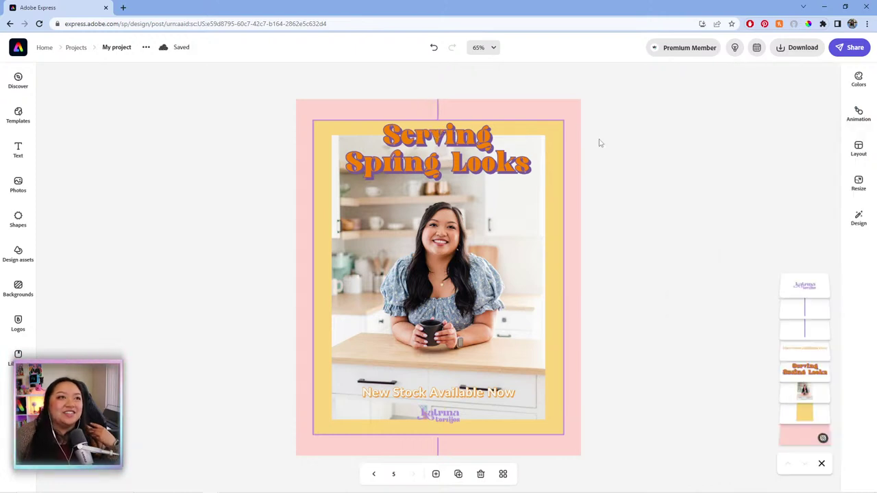
pyautogui.click(437, 449)
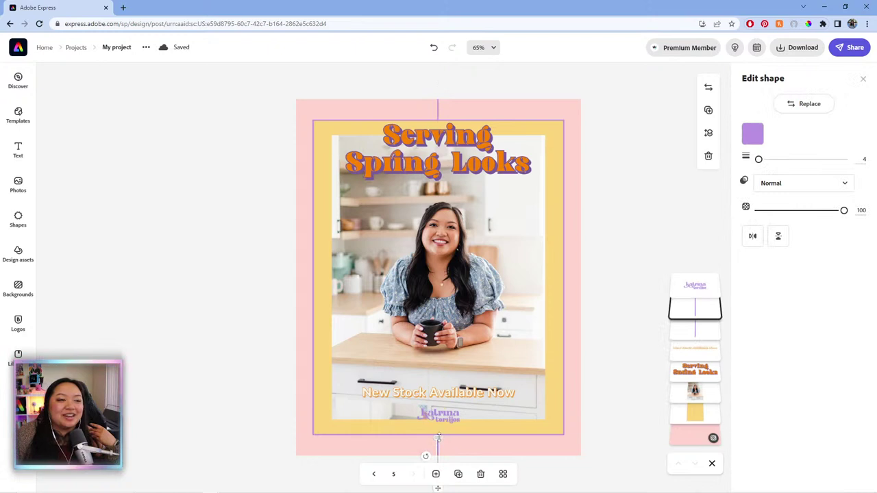
pyautogui.moveTo(438, 438); pyautogui.dragTo(439, 457)
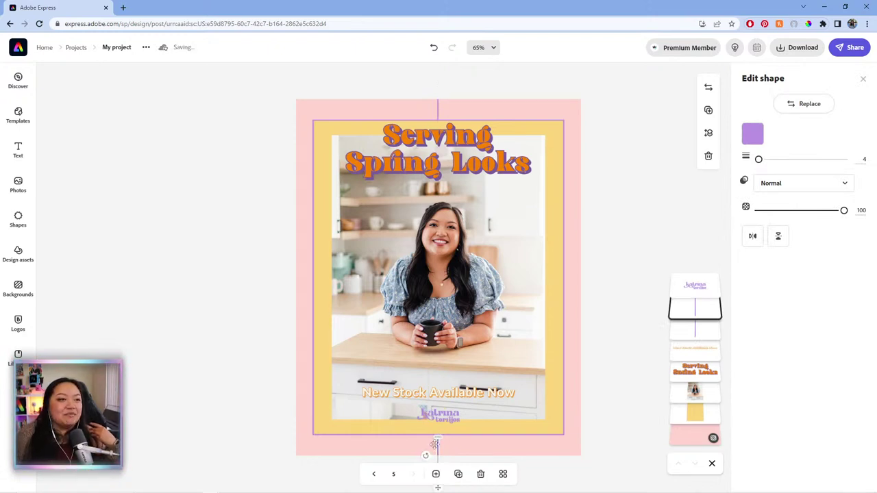
pyautogui.click(647, 243)
pyautogui.click(440, 450)
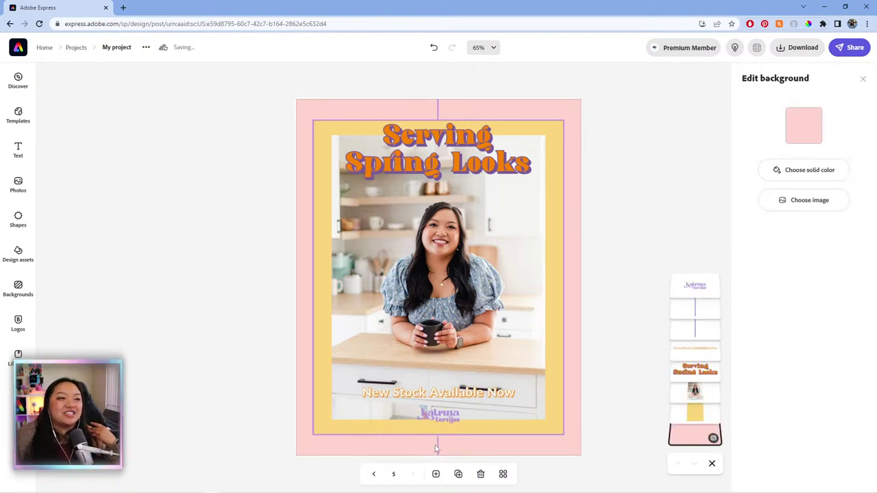
pyautogui.click(438, 449)
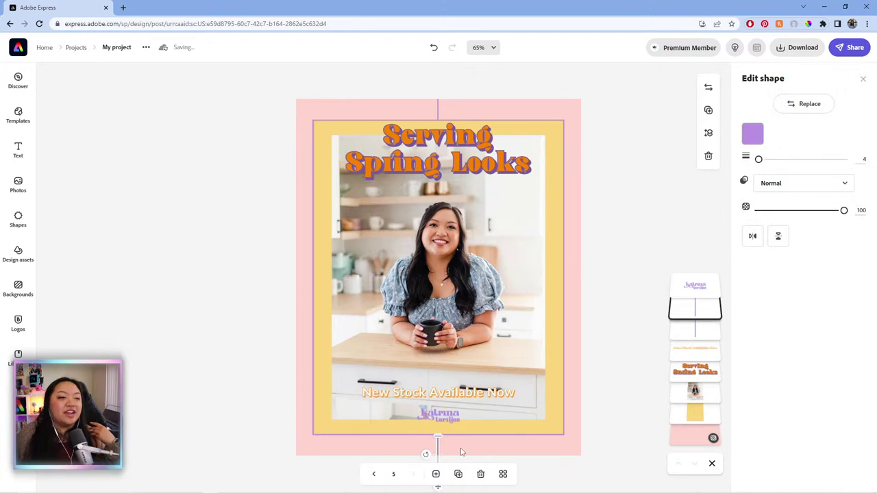
pyautogui.click(606, 305)
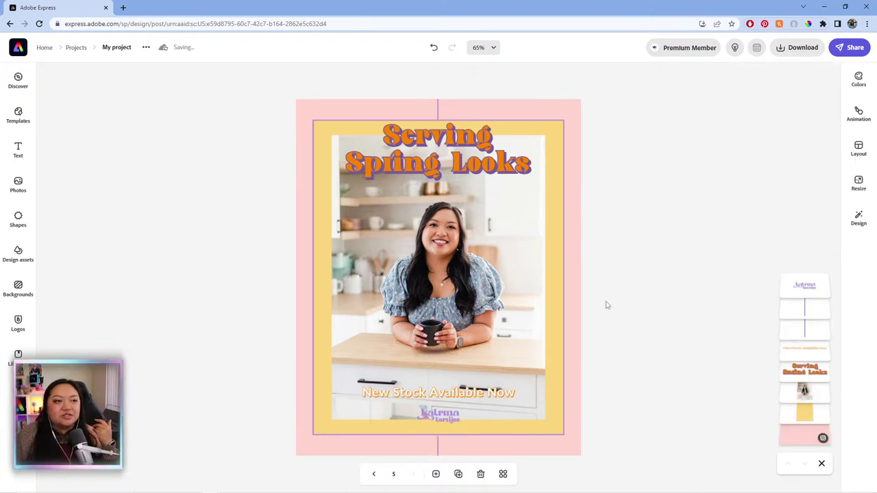
pyautogui.click(438, 448)
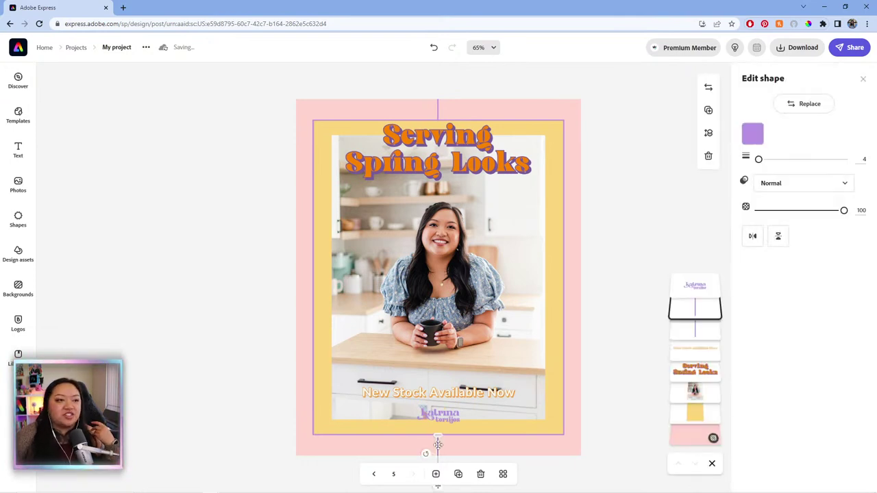
pyautogui.click(622, 245)
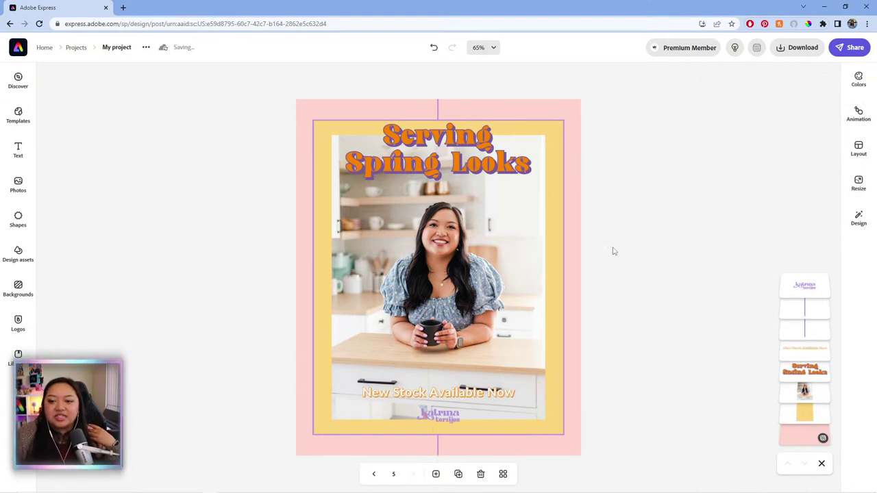
# Try the purple wordmark logo at a larger size beside the woman and beneath the "New Stock Available Now" text
pyautogui.click(439, 414)
pyautogui.moveTo(444, 417); pyautogui.dragTo(534, 243)
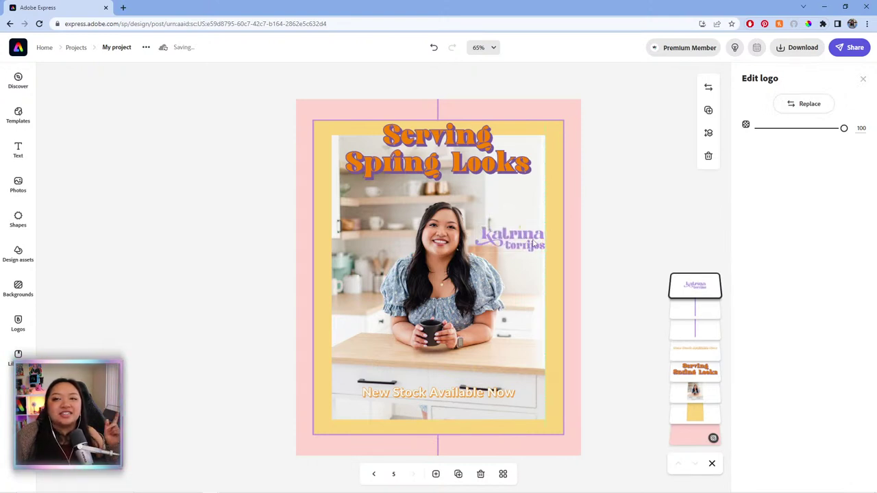
pyautogui.moveTo(533, 246); pyautogui.dragTo(472, 392)
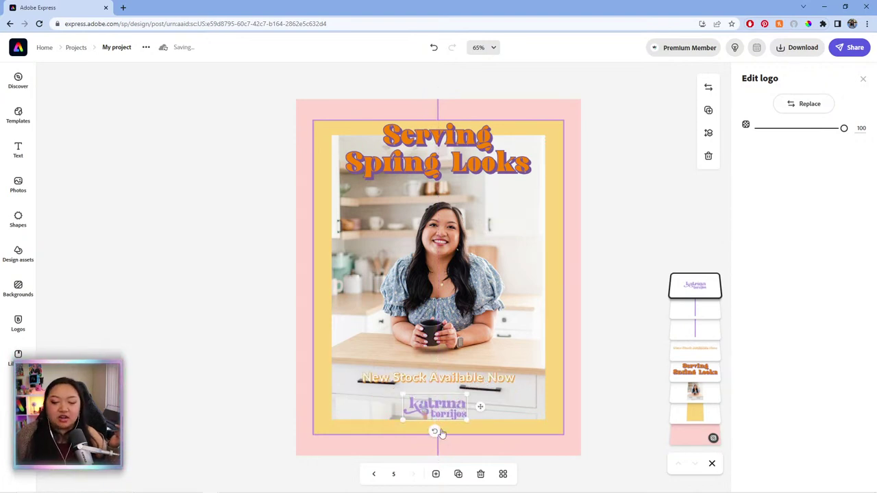
# Replace the wordmark logo with the white and purple K monogram logo, placed over the yellow panel's lower-left corner
pyautogui.press('Delete')
pyautogui.click(17, 322)
pyautogui.scroll(-1, 142, 219)
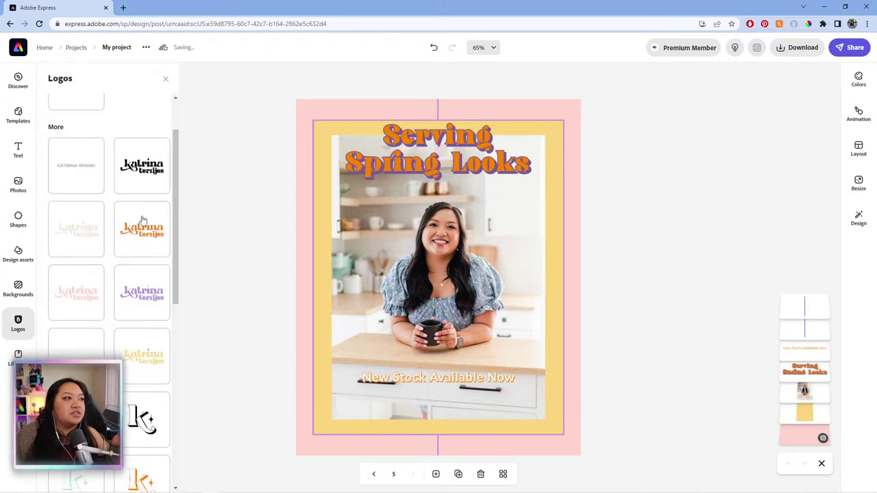
pyautogui.scroll(-5, 142, 219)
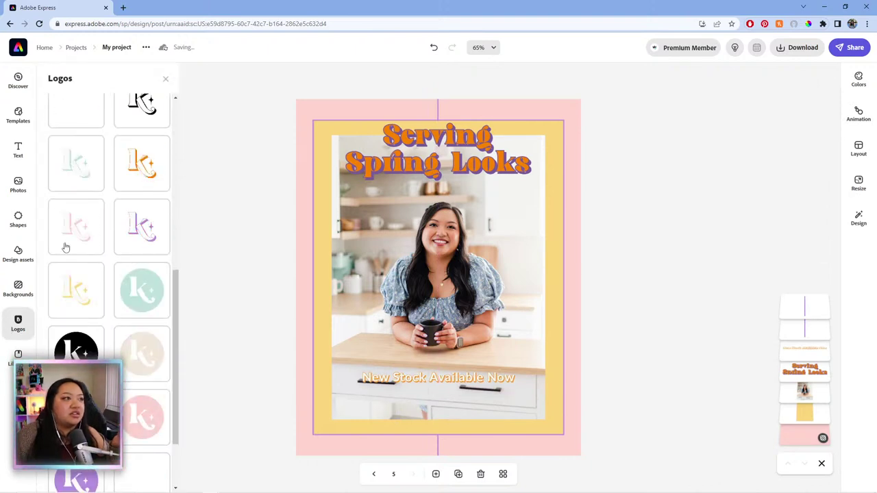
pyautogui.scroll(2, 137, 179)
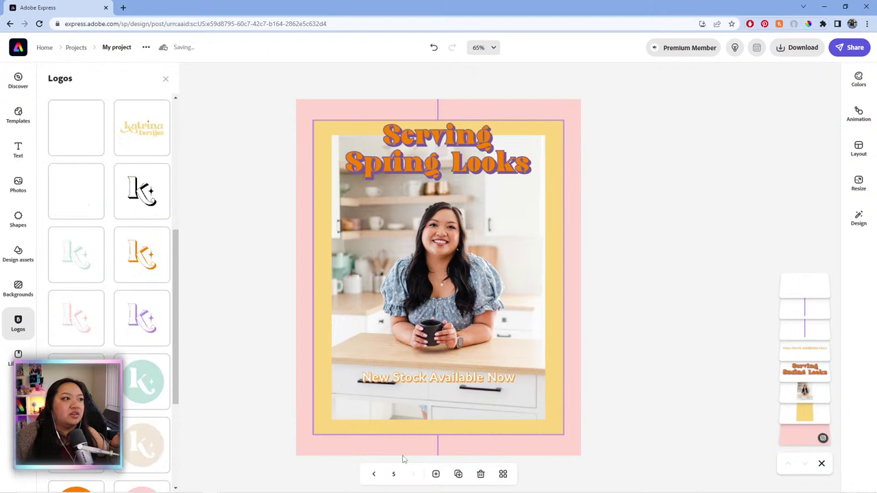
pyautogui.moveTo(535, 428); pyautogui.dragTo(374, 375)
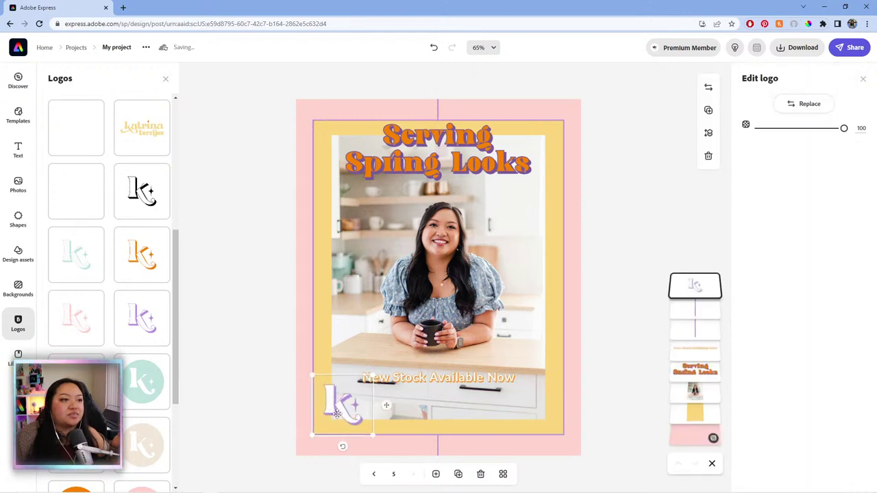
pyautogui.moveTo(338, 414); pyautogui.dragTo(342, 419)
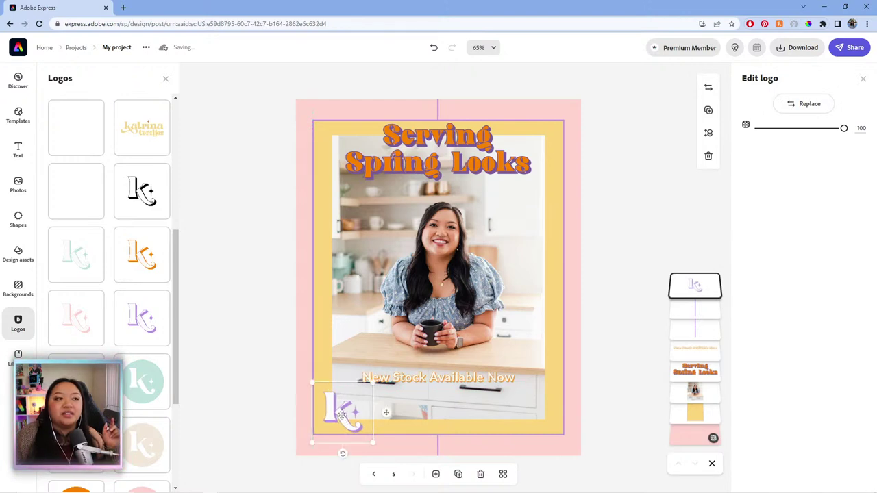
# Move the "New Stock Available Now" text down beside the K monogram and shift the monogram slightly left, away from it
pyautogui.click(442, 383)
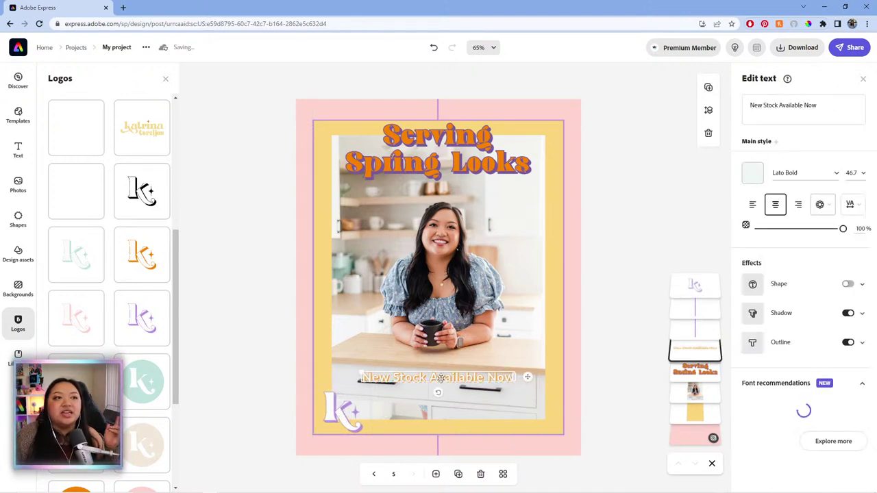
pyautogui.moveTo(444, 384); pyautogui.dragTo(450, 406)
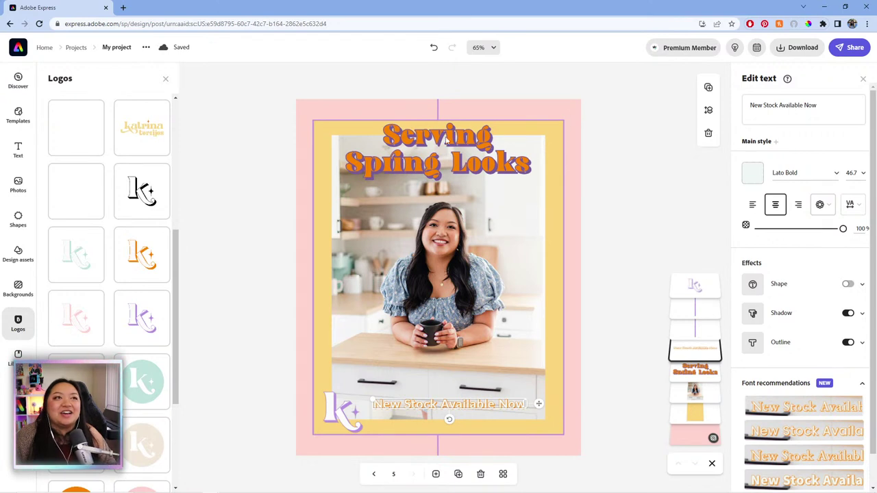
pyautogui.click(333, 411)
pyautogui.moveTo(331, 411); pyautogui.dragTo(325, 410)
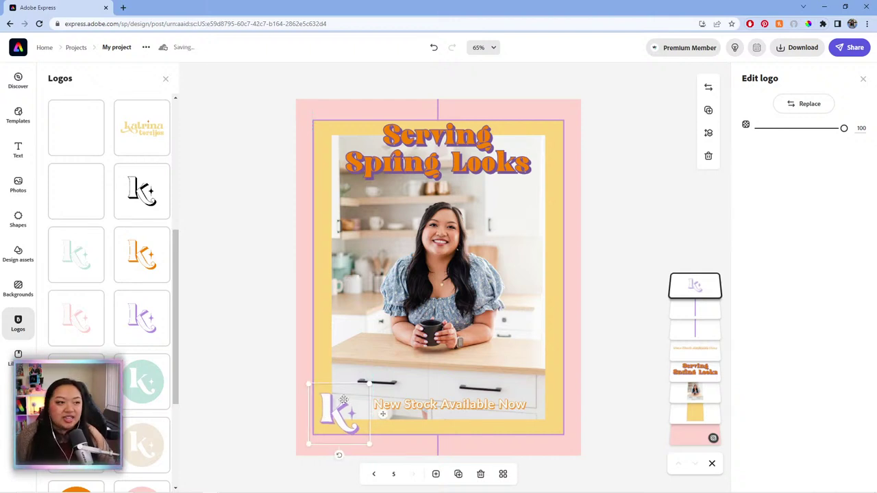
pyautogui.click(650, 231)
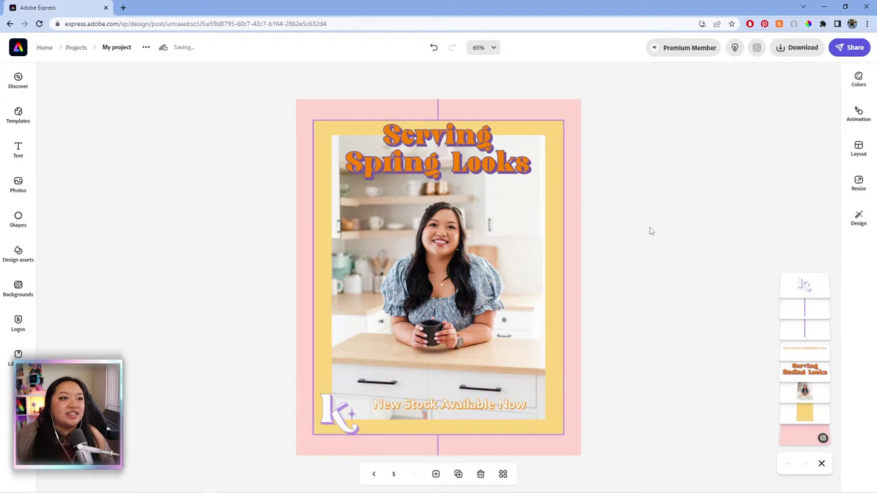
# Try yellow and purple brand colours on the "Serving Spring Looks" heading, and set its text colour to mint #BFE3DB
pyautogui.click(472, 166)
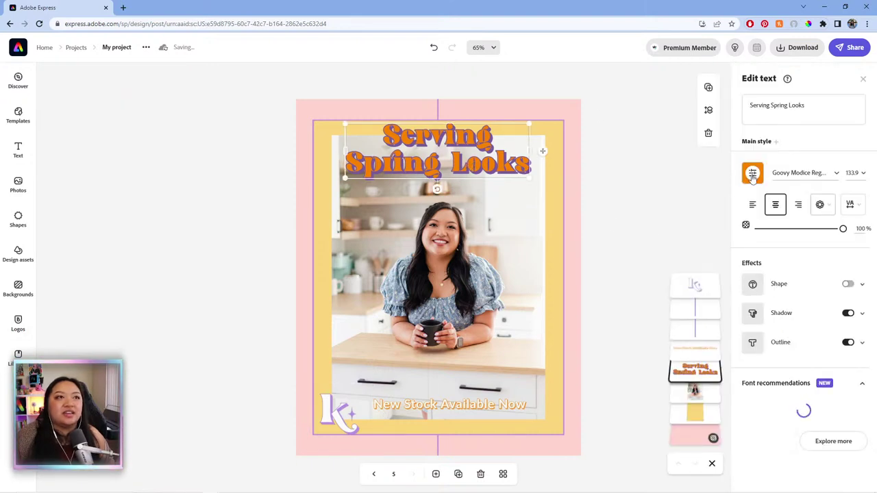
pyautogui.click(752, 173)
pyautogui.click(763, 238)
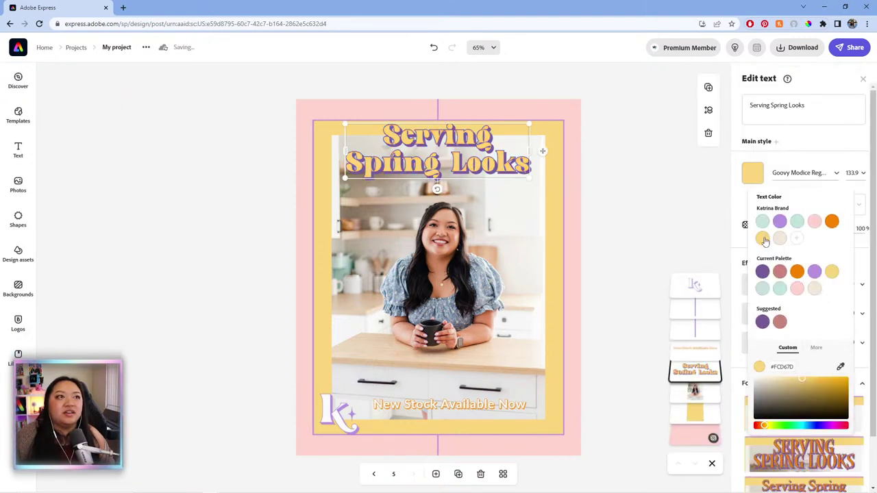
pyautogui.click(781, 222)
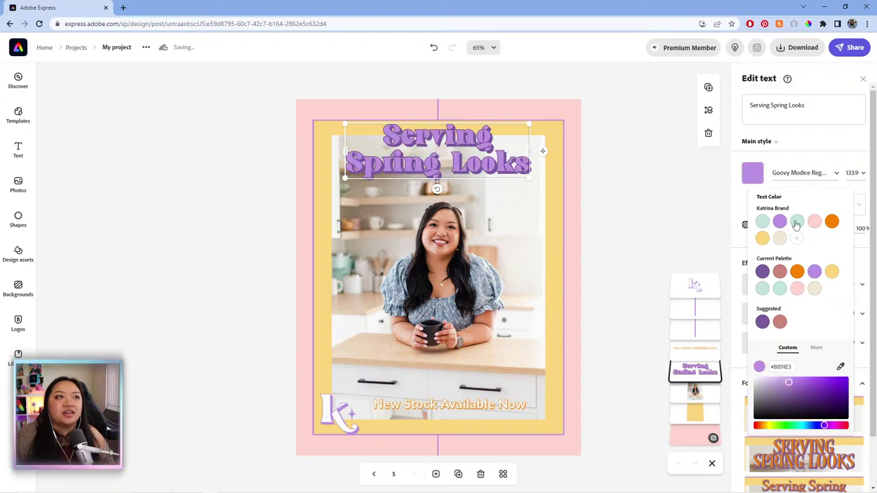
pyautogui.click(797, 222)
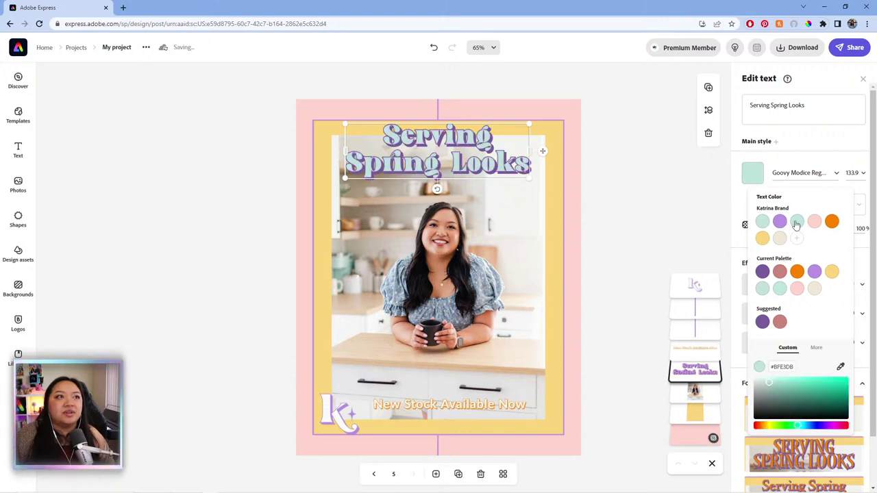
pyautogui.click(624, 201)
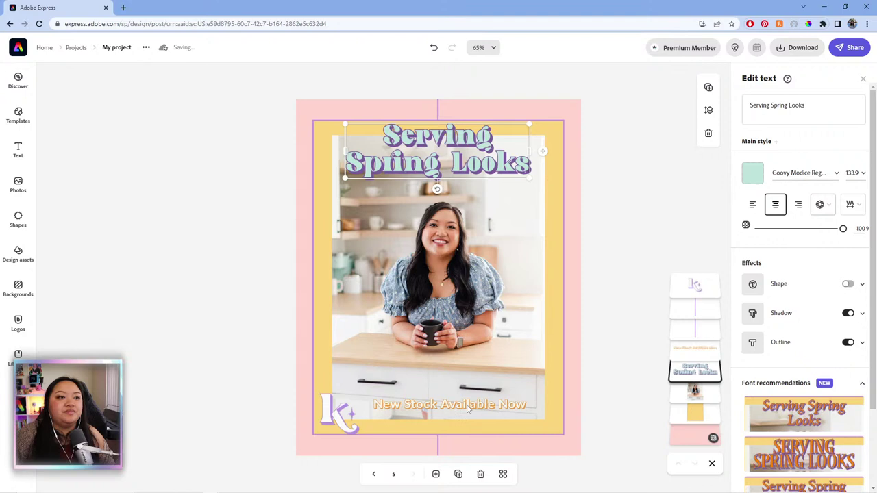
# Duplicate the finished portrait page 5 as a new page
pyautogui.click(586, 239)
pyautogui.press('Tab')
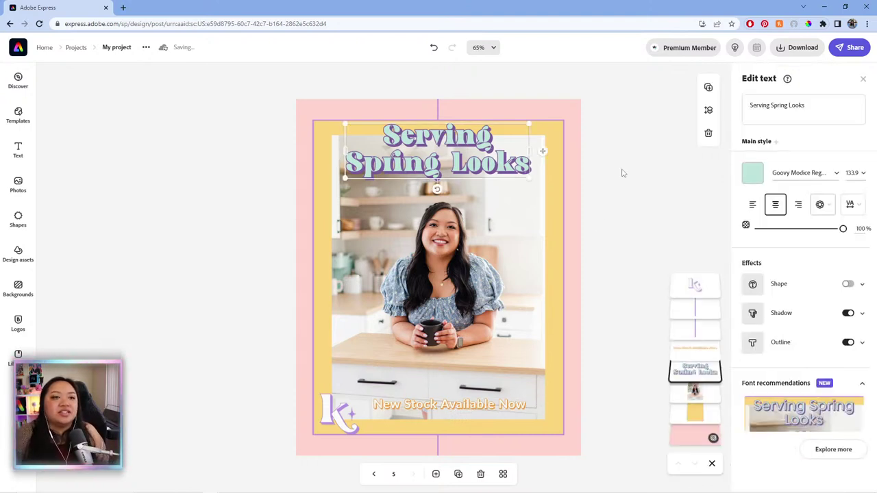
pyautogui.click(458, 474)
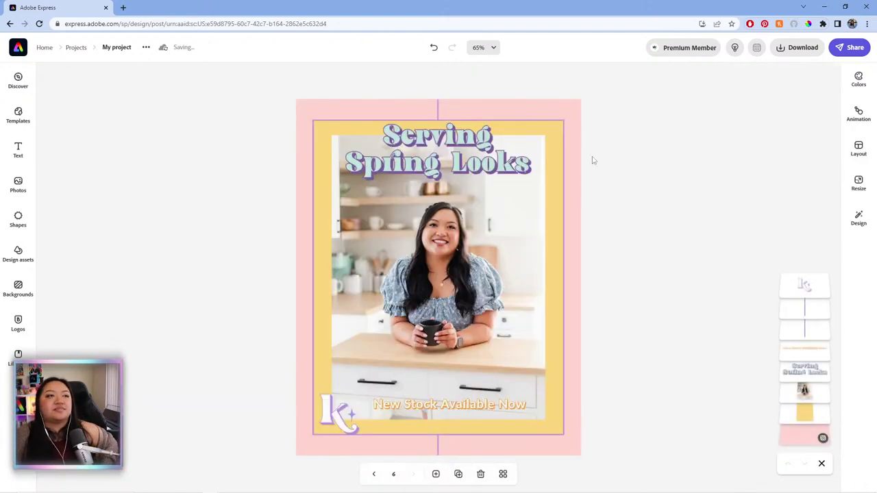
# Resize page 6 to the 1200 x 670 Twitter format
pyautogui.click(858, 183)
pyautogui.scroll(-2, 760, 284)
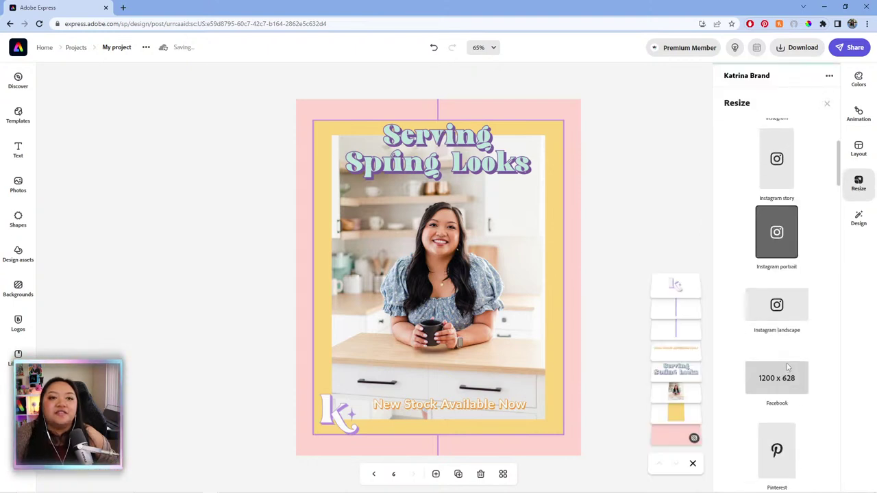
pyautogui.scroll(-2, 787, 363)
pyautogui.scroll(-5, 788, 368)
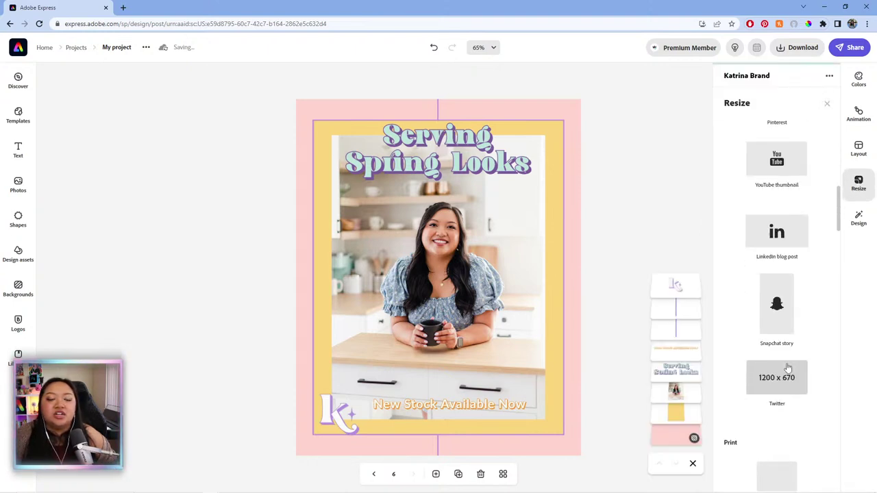
pyautogui.scroll(-1, 787, 363)
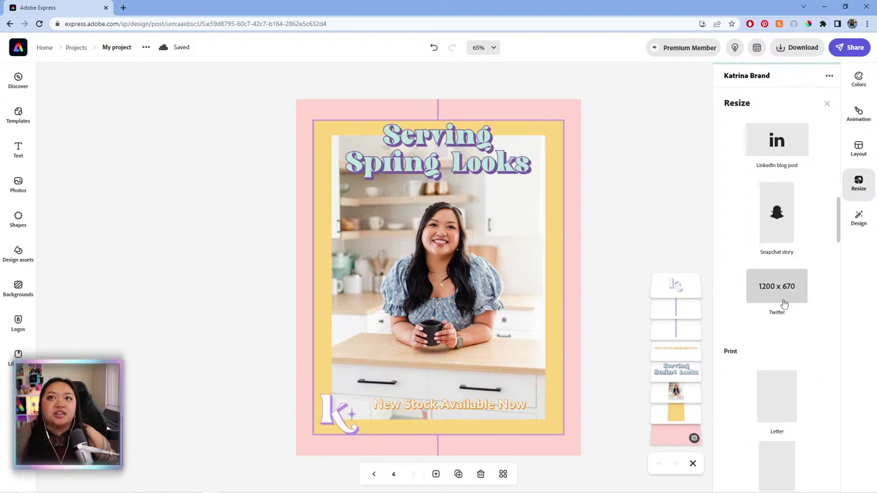
pyautogui.click(784, 304)
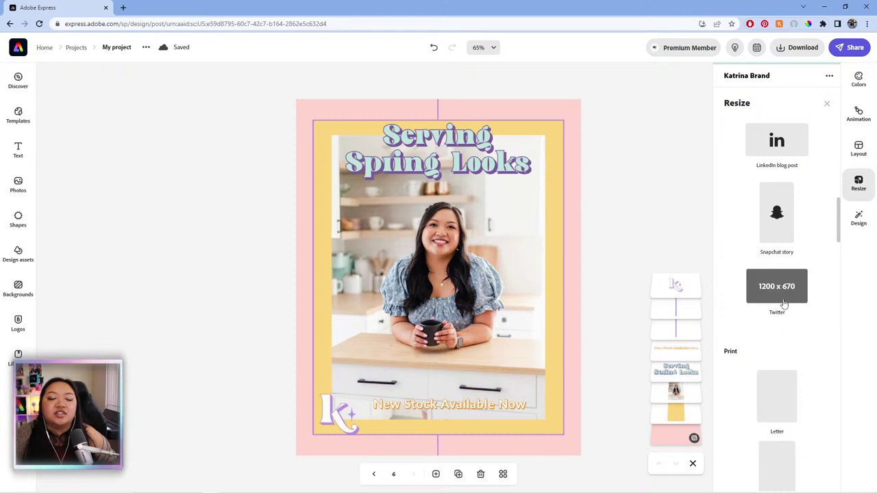
pyautogui.click(645, 88)
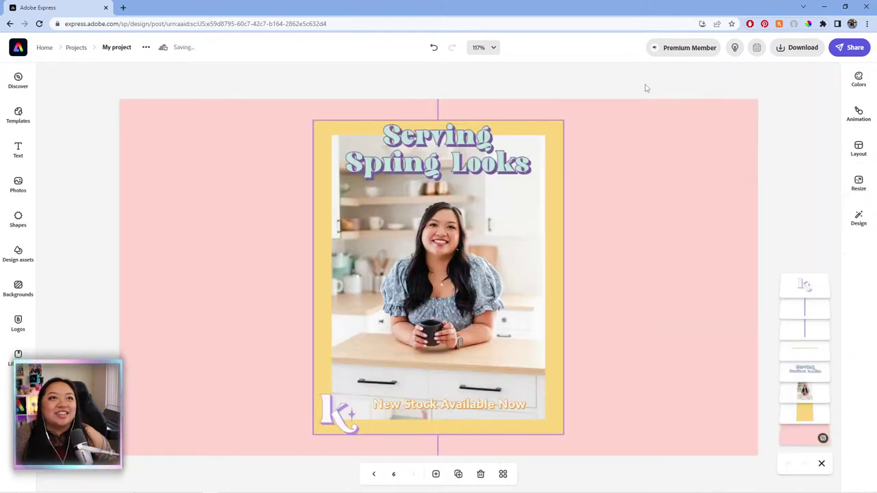
pyautogui.click(560, 250)
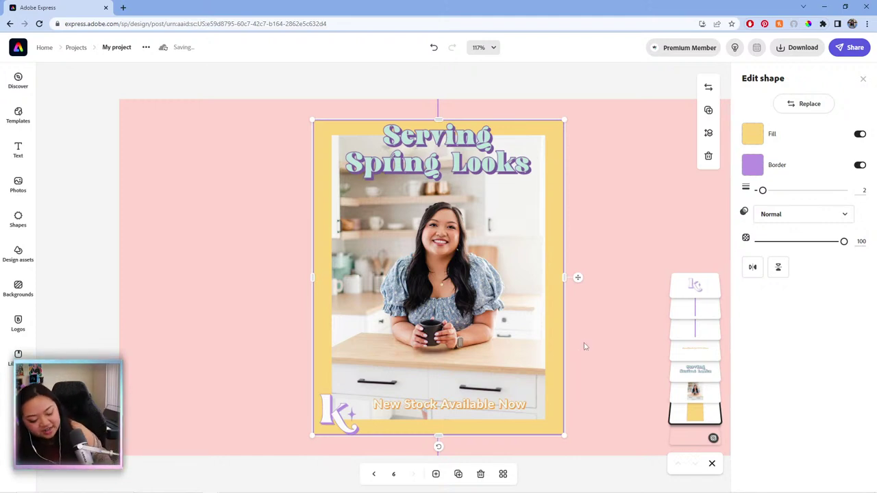
pyautogui.moveTo(607, 316); pyautogui.dragTo(535, 301)
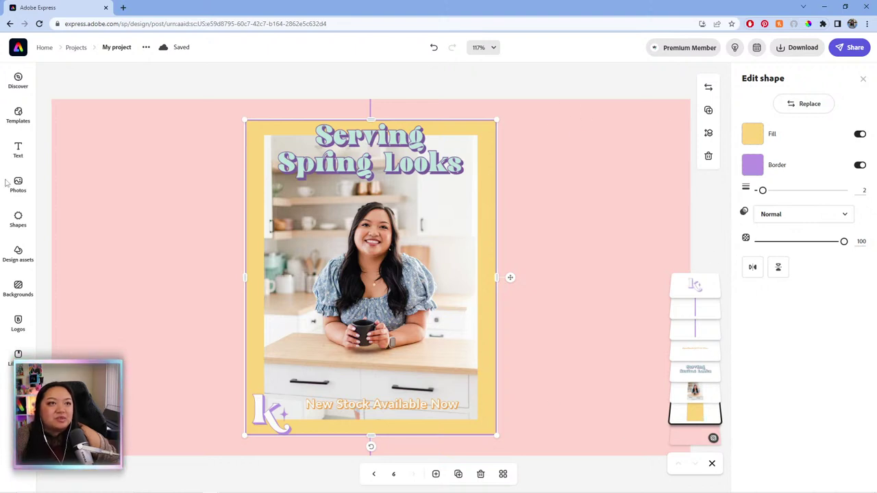
pyautogui.click(379, 254)
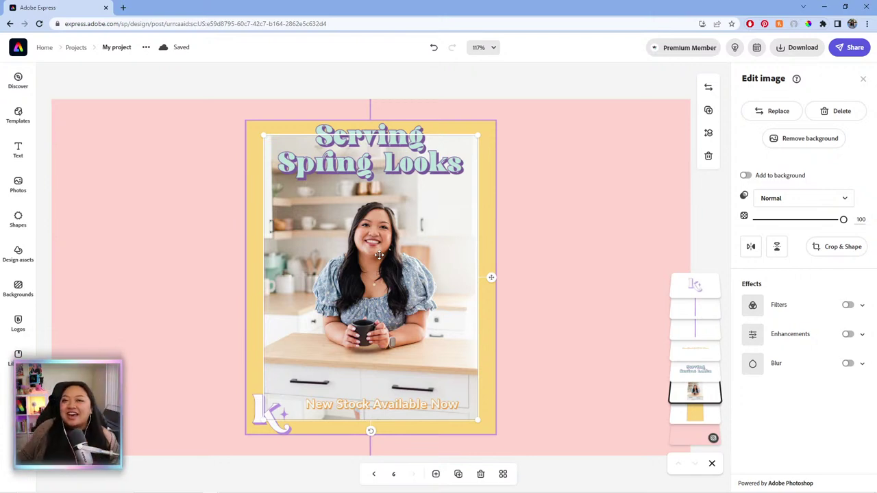
pyautogui.click(566, 193)
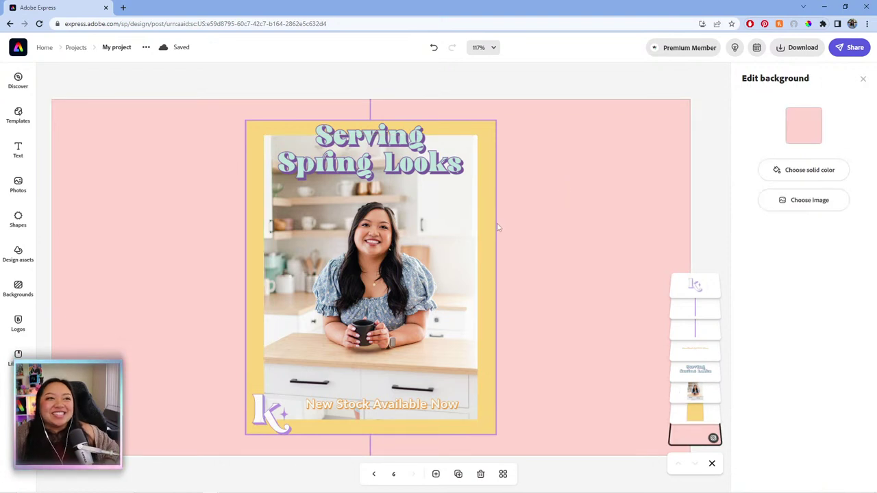
pyautogui.click(492, 226)
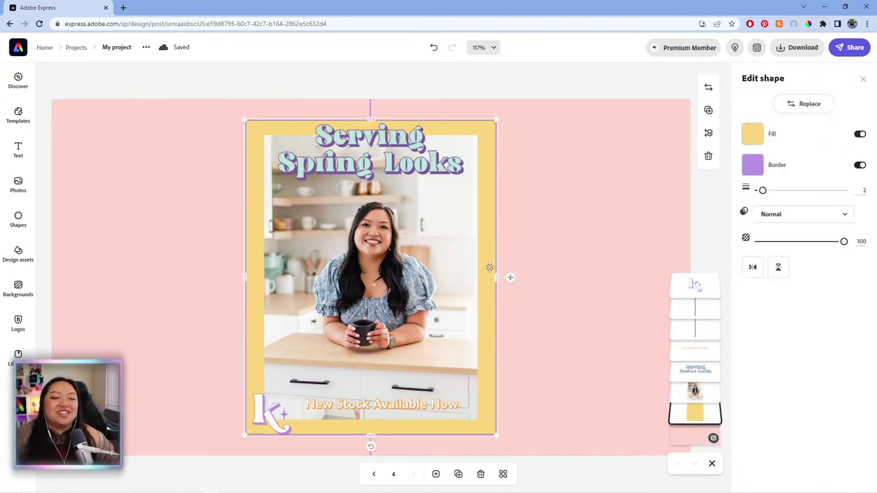
pyautogui.click(562, 239)
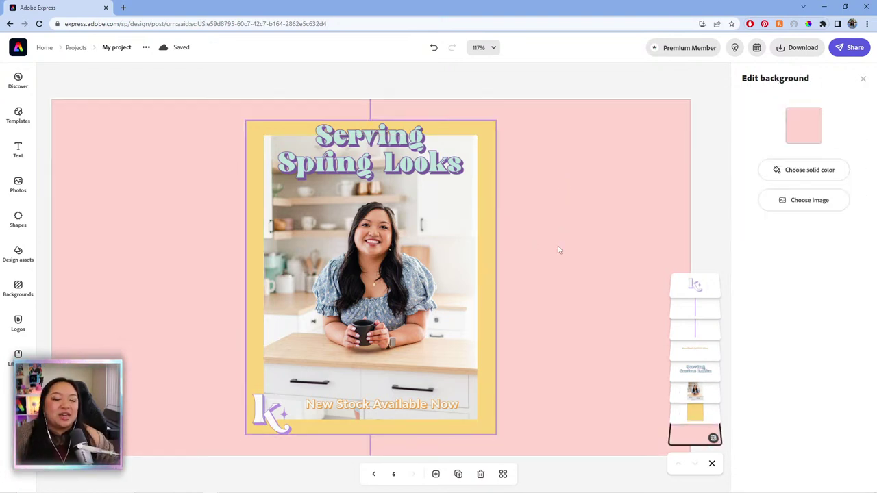
# Widen the yellow panel across most of the landscape page, reduce its height from both edges and centre it on the pink background
pyautogui.click(499, 275)
pyautogui.moveTo(498, 277); pyautogui.dragTo(640, 279)
pyautogui.moveTo(245, 278); pyautogui.dragTo(81, 277)
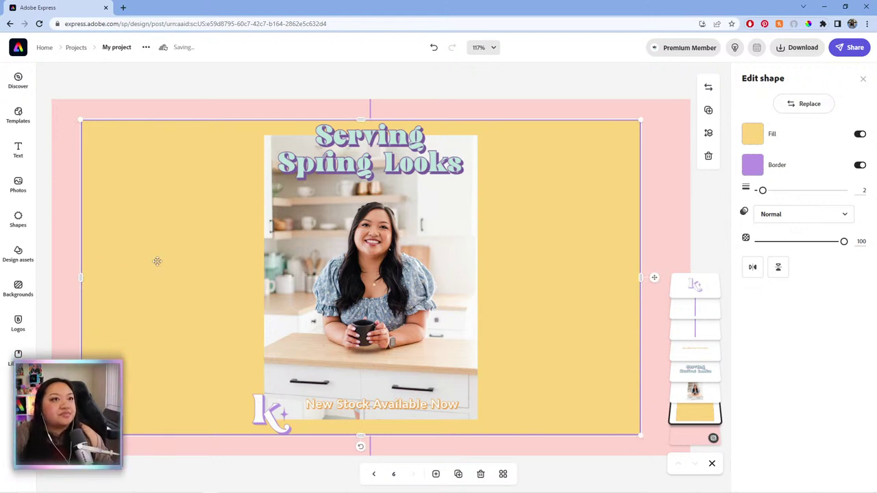
pyautogui.moveTo(156, 261)
pyautogui.mouseDown()
pyautogui.moveTo(162, 273)
pyautogui.moveTo(159, 262)
pyautogui.mouseUp()
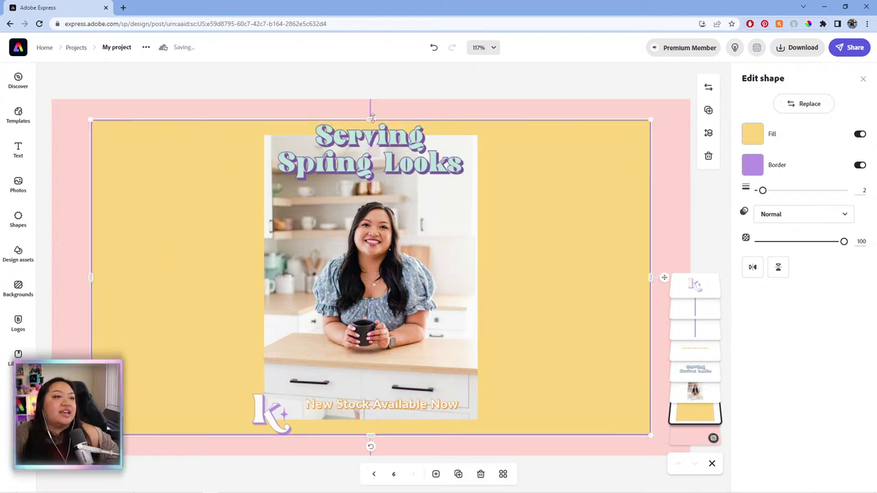
pyautogui.moveTo(370, 118); pyautogui.dragTo(371, 150)
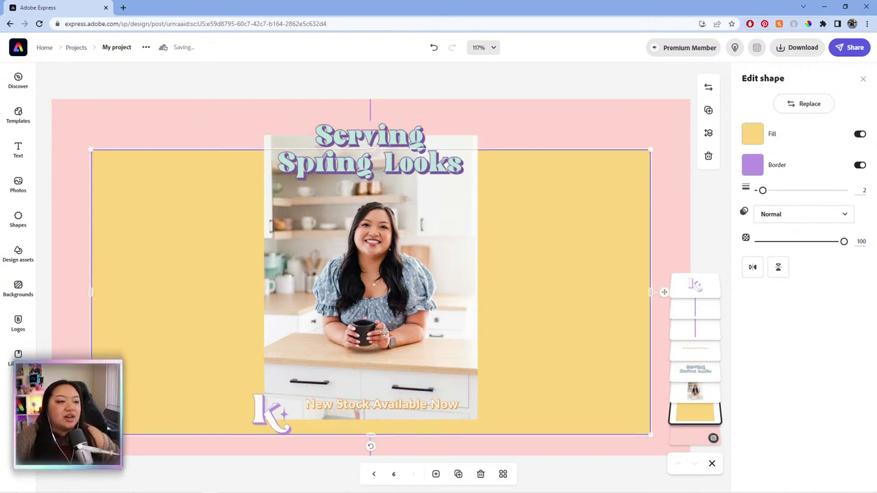
pyautogui.moveTo(372, 434); pyautogui.dragTo(363, 397)
pyautogui.moveTo(577, 274)
pyautogui.mouseDown()
pyautogui.moveTo(585, 288)
pyautogui.moveTo(585, 279)
pyautogui.mouseUp()
# Extend the upper and lower purple lines inward so they meet the yellow panel's edges, keeping both lines at thickness 2
pyautogui.click(371, 109)
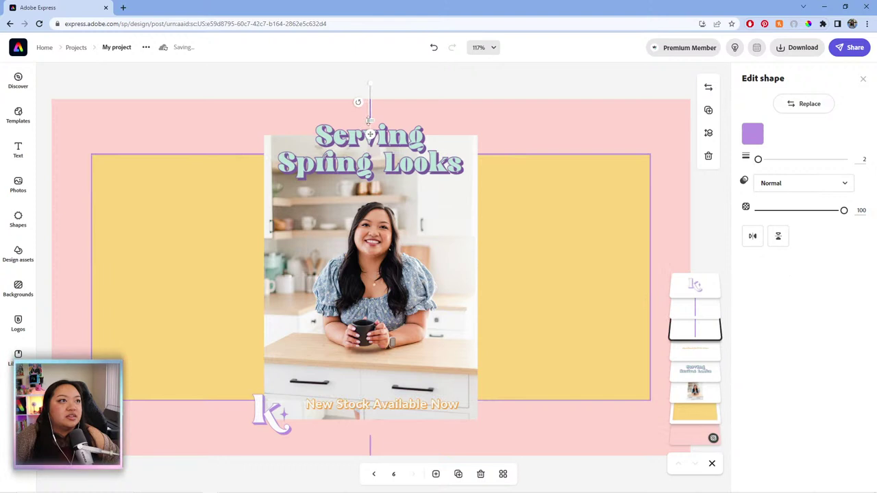
pyautogui.moveTo(369, 130); pyautogui.dragTo(370, 157)
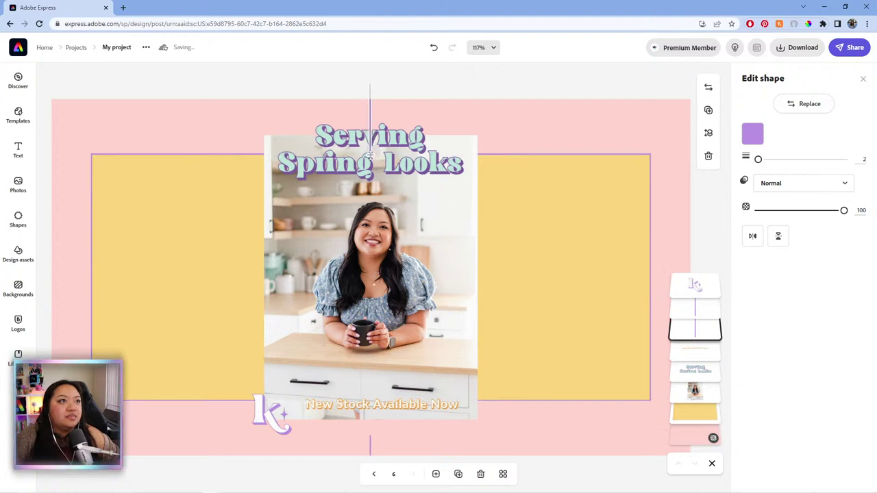
pyautogui.click(371, 445)
pyautogui.click(371, 445)
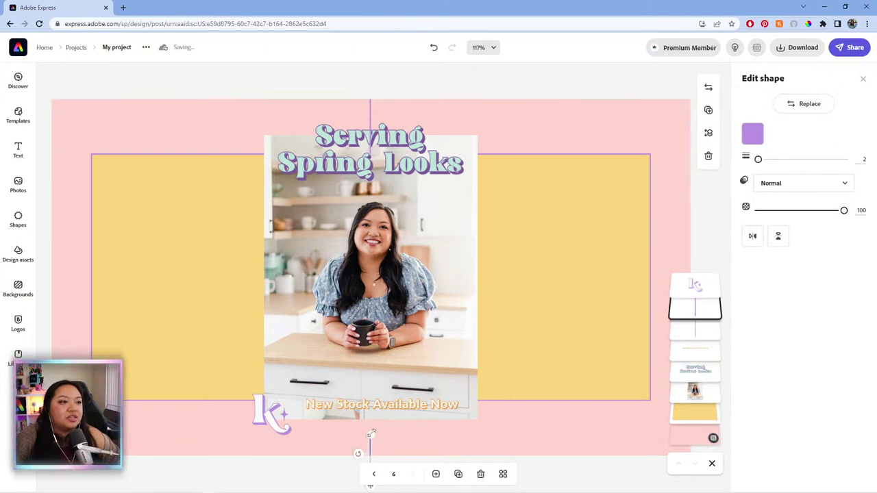
pyautogui.moveTo(370, 433); pyautogui.dragTo(370, 396)
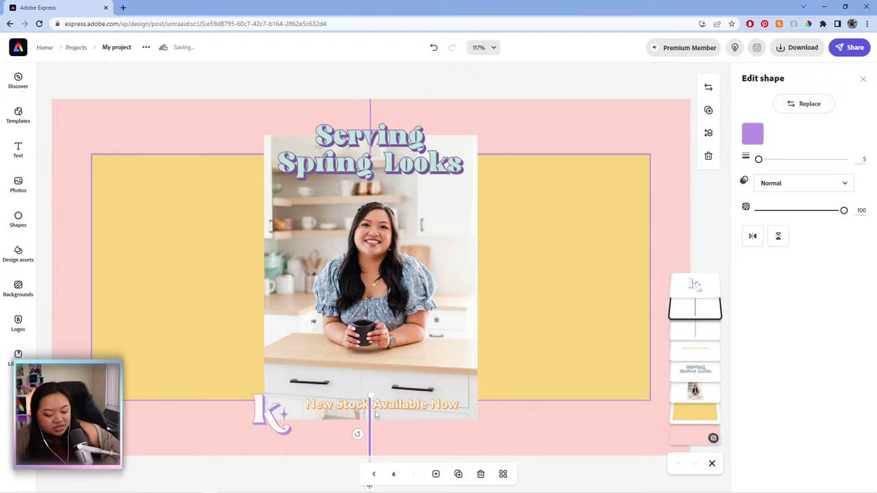
pyautogui.hotkey('ctrl', 'z')
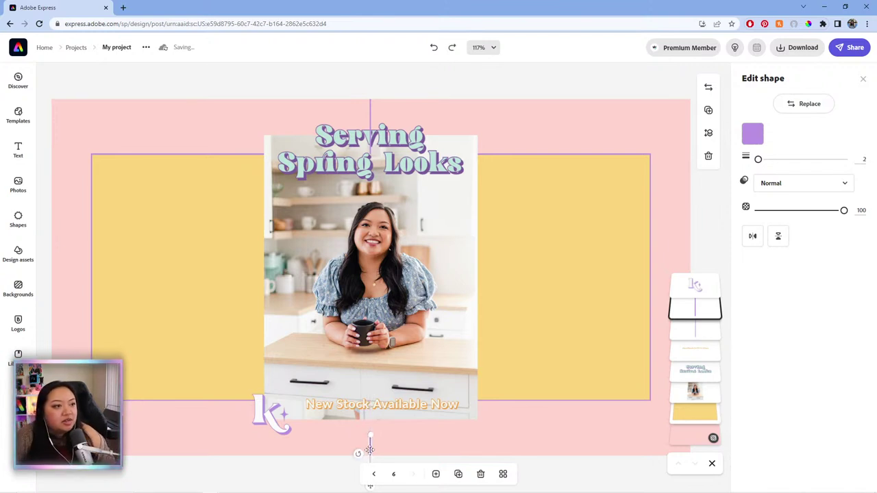
pyautogui.hotkey('ctrl', 'shift', 'z')
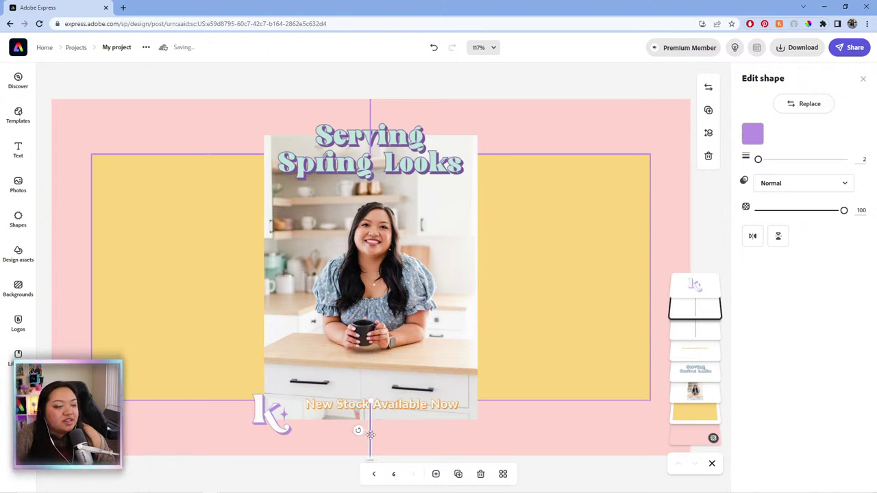
pyautogui.click(433, 433)
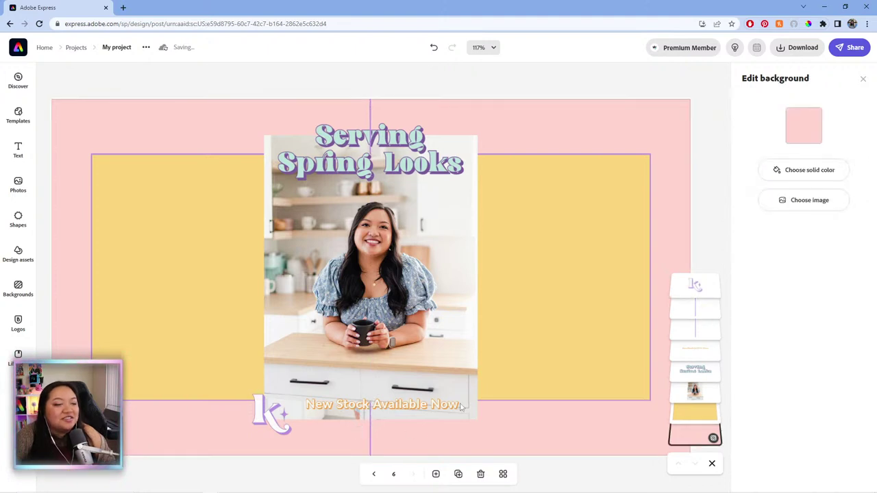
# Move the photo of the woman to the right half of the page and enlarge it beyond the yellow panel's upper and lower edges
pyautogui.click(445, 229)
pyautogui.moveTo(401, 247); pyautogui.dragTo(551, 256)
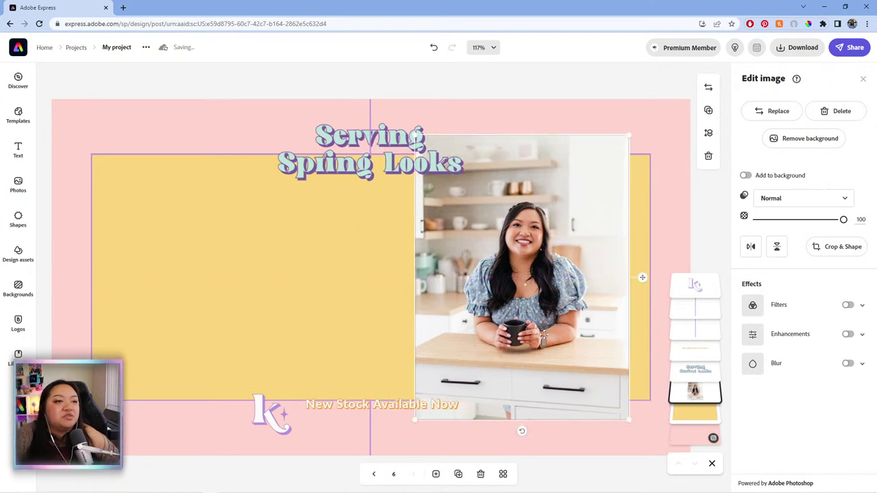
pyautogui.moveTo(415, 420); pyautogui.dragTo(394, 447)
pyautogui.moveTo(540, 289)
pyautogui.mouseDown()
pyautogui.moveTo(557, 264)
pyautogui.moveTo(544, 275)
pyautogui.mouseUp()
pyautogui.click(631, 436)
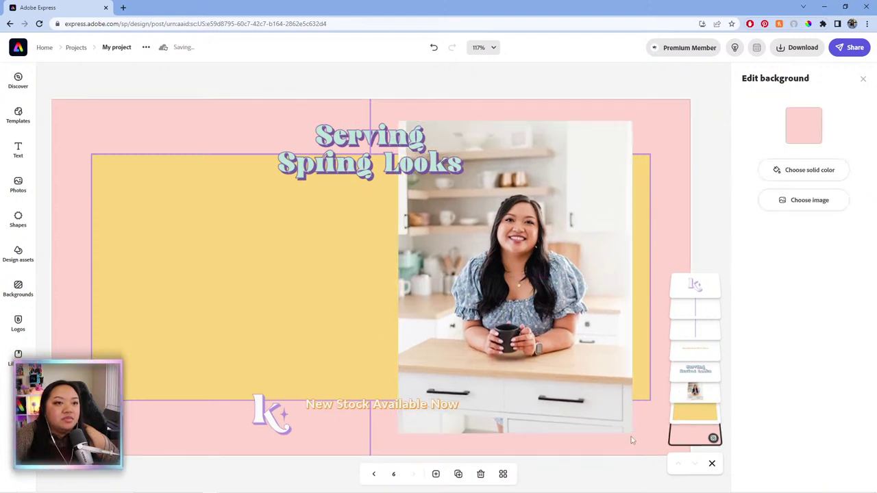
pyautogui.click(629, 431)
pyautogui.moveTo(629, 433); pyautogui.dragTo(591, 352)
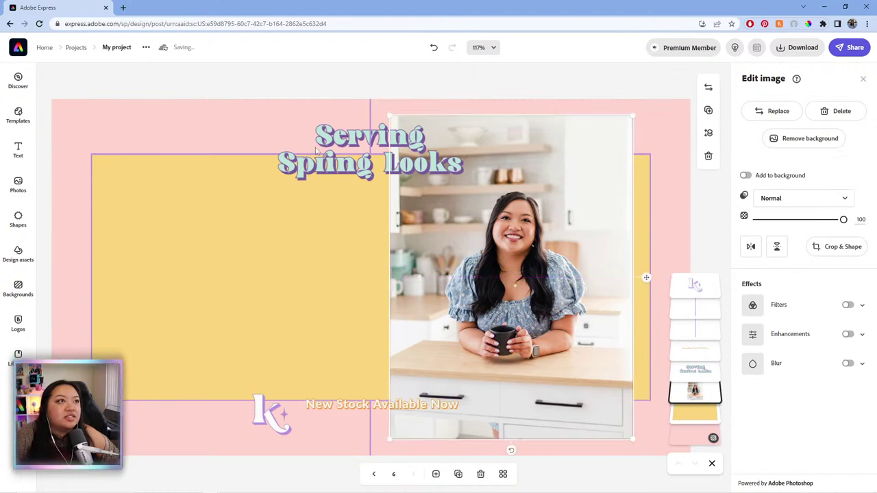
# Move the "Serving Spring Looks" heading onto the panel's left half, wrap it onto three lines and enlarge it to about size 158.9
pyautogui.click(336, 144)
pyautogui.moveTo(339, 149); pyautogui.dragTo(165, 202)
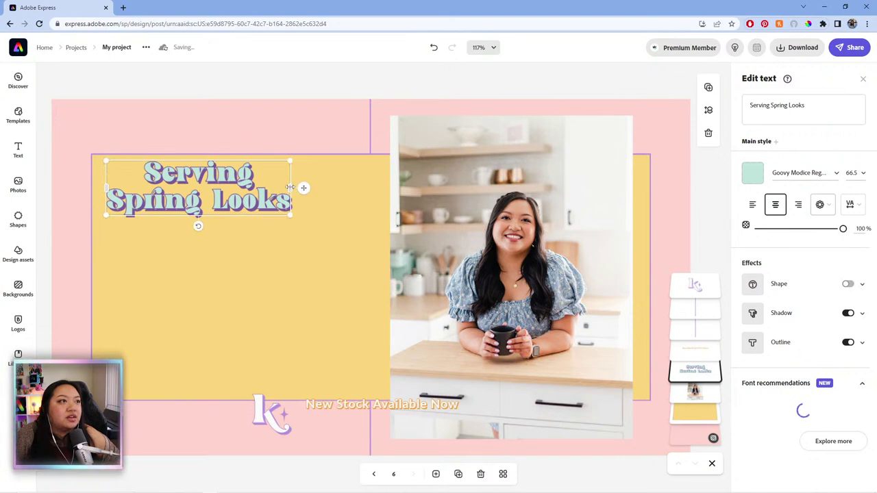
pyautogui.moveTo(296, 190); pyautogui.dragTo(216, 200)
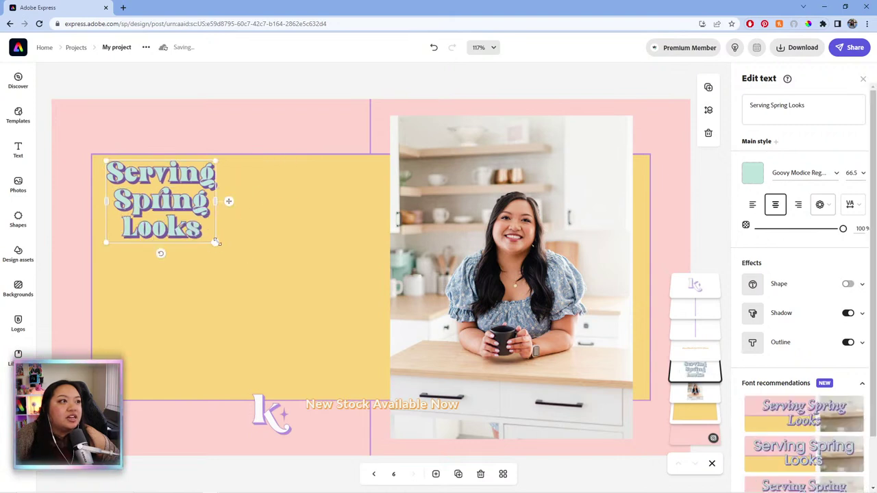
pyautogui.moveTo(216, 244); pyautogui.dragTo(363, 381)
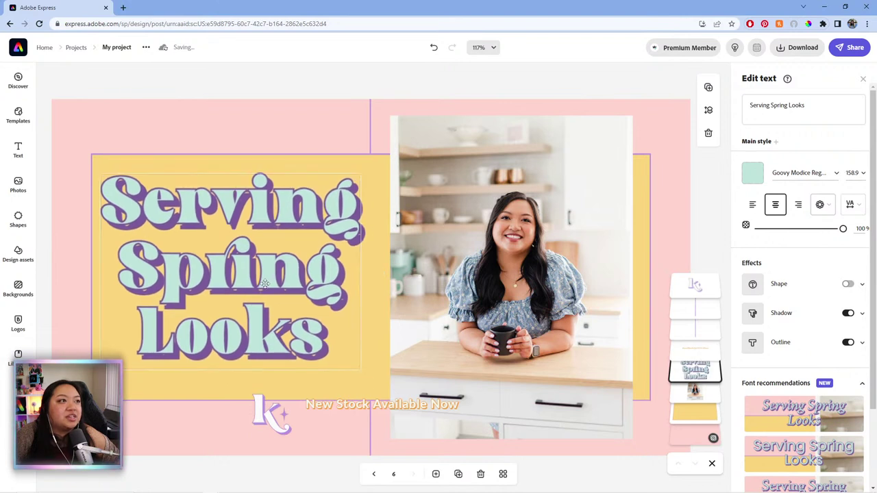
# Move the K monogram to the yellow panel's lower-left corner and centre "New Stock Available Now" beneath the heading
pyautogui.click(270, 415)
pyautogui.moveTo(270, 416); pyautogui.dragTo(137, 415)
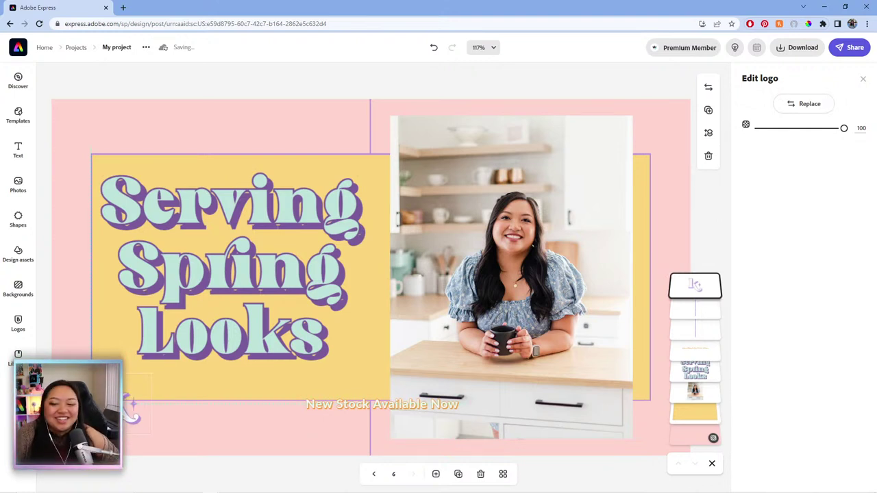
pyautogui.click(359, 405)
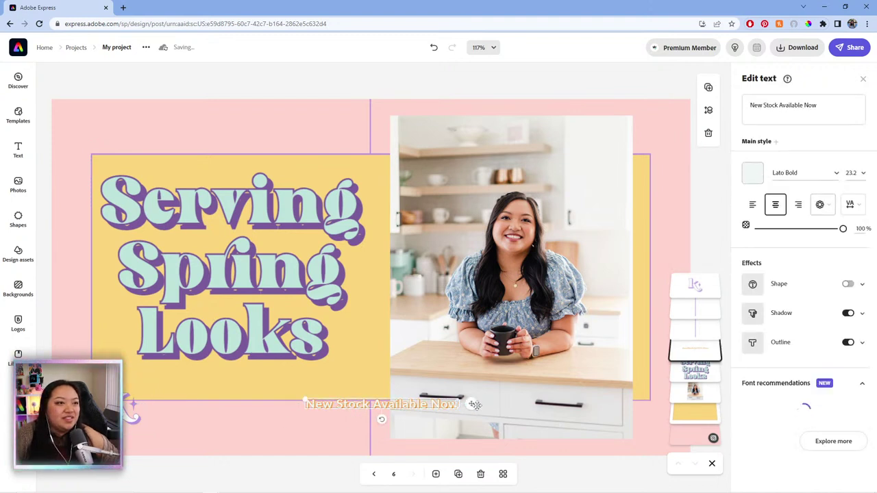
pyautogui.moveTo(475, 407); pyautogui.dragTo(327, 390)
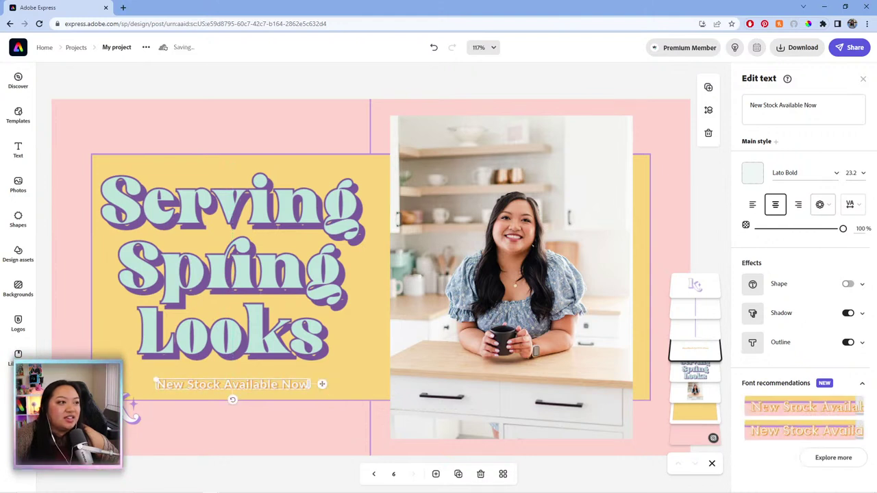
# Fine-tune the size and position of the K monogram over the yellow panel's lower-left corner
pyautogui.click(164, 404)
pyautogui.moveTo(165, 404); pyautogui.dragTo(164, 395)
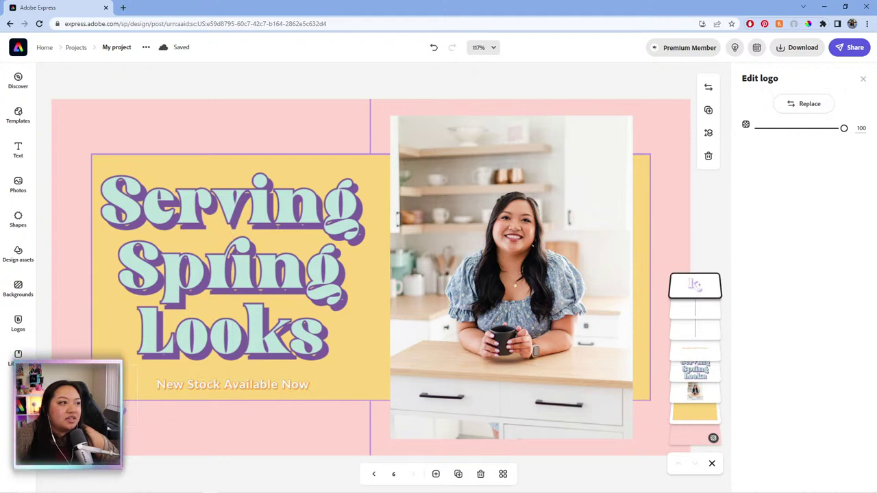
pyautogui.moveTo(137, 404); pyautogui.dragTo(149, 395)
pyautogui.moveTo(144, 430); pyautogui.dragTo(146, 435)
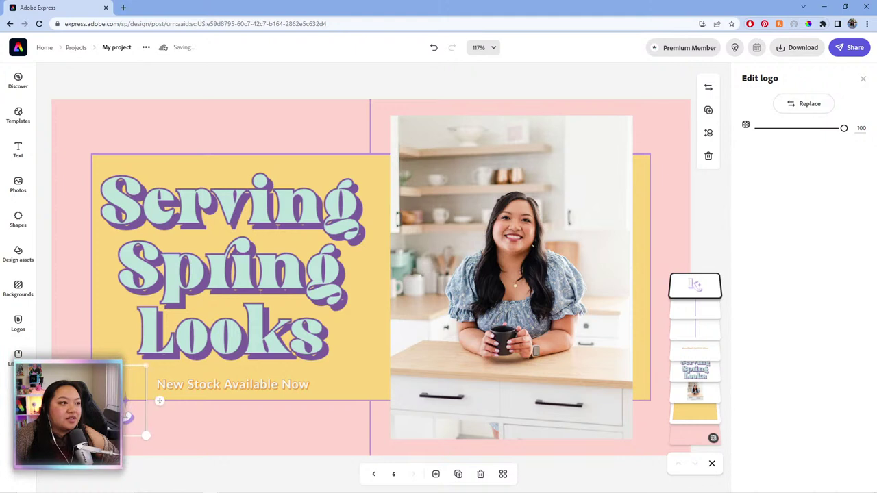
pyautogui.moveTo(159, 401); pyautogui.dragTo(156, 394)
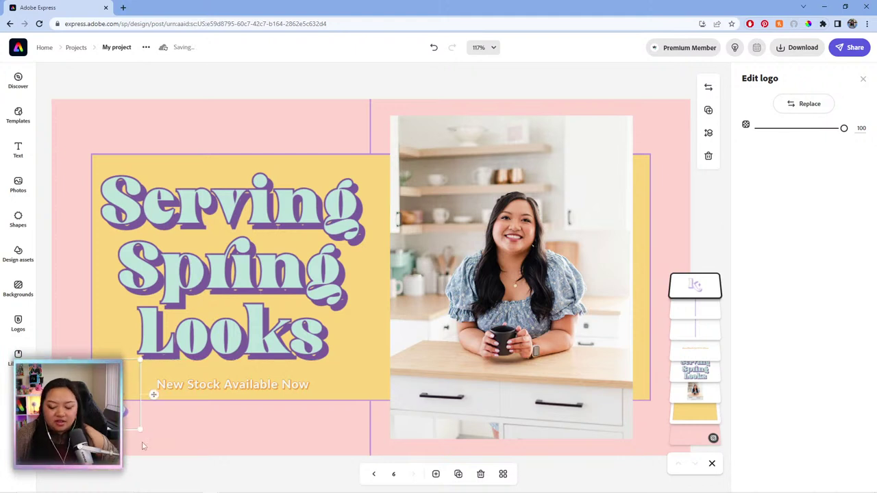
pyautogui.click(228, 429)
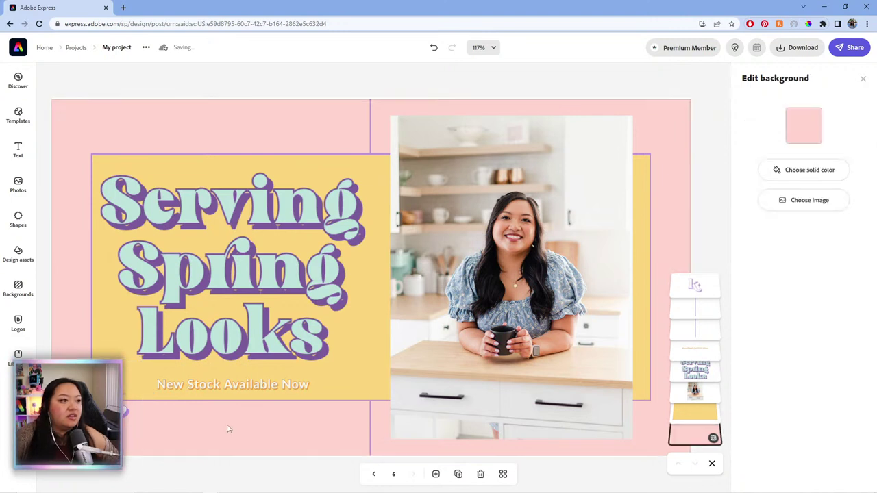
# Review the finished landscape page at 50% and 75% zoom and look back at the preceding page
pyautogui.click(494, 50)
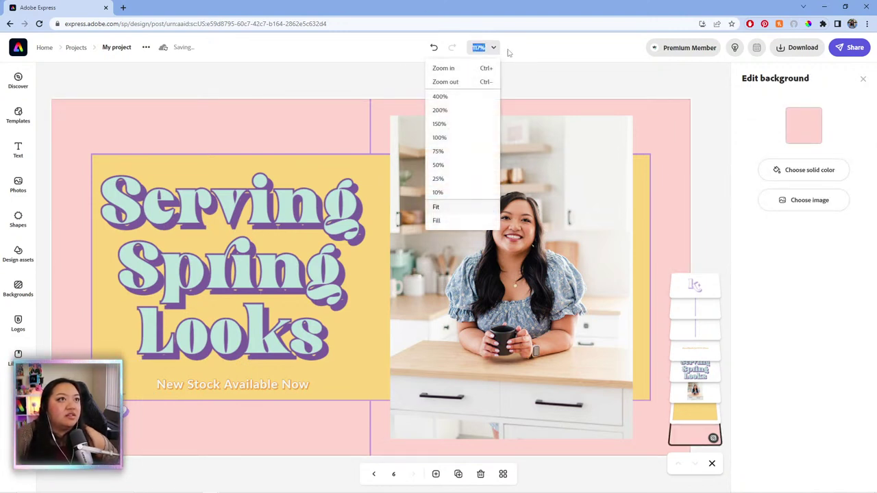
pyautogui.click(453, 166)
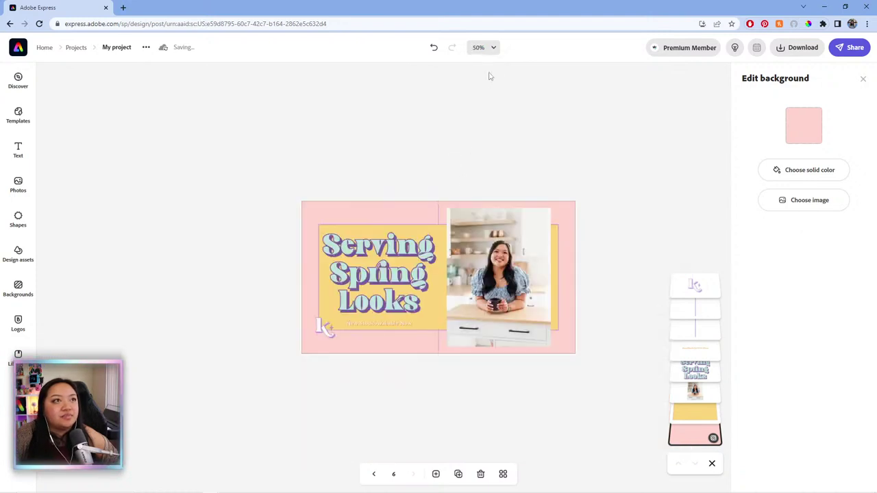
pyautogui.click(489, 49)
pyautogui.click(460, 157)
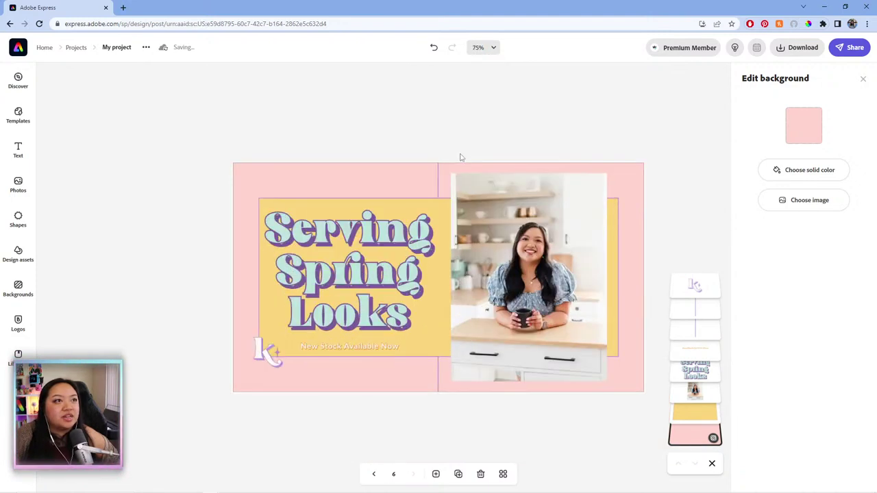
pyautogui.click(493, 48)
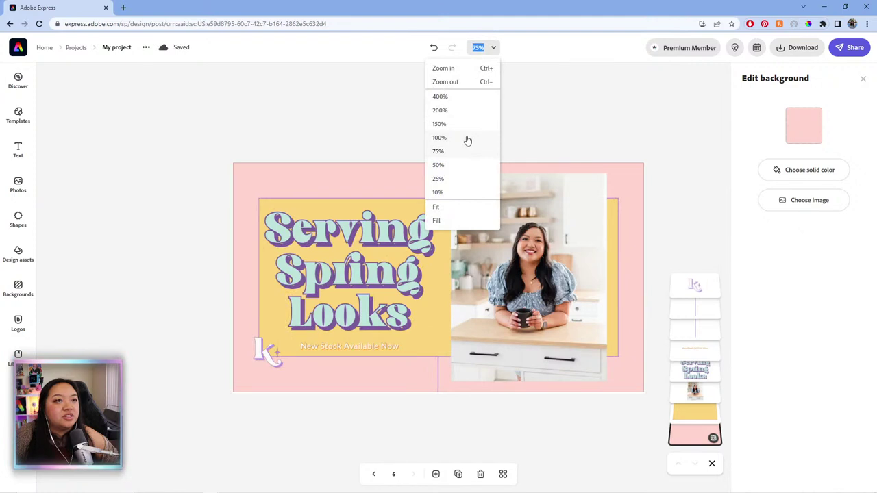
pyautogui.click(601, 164)
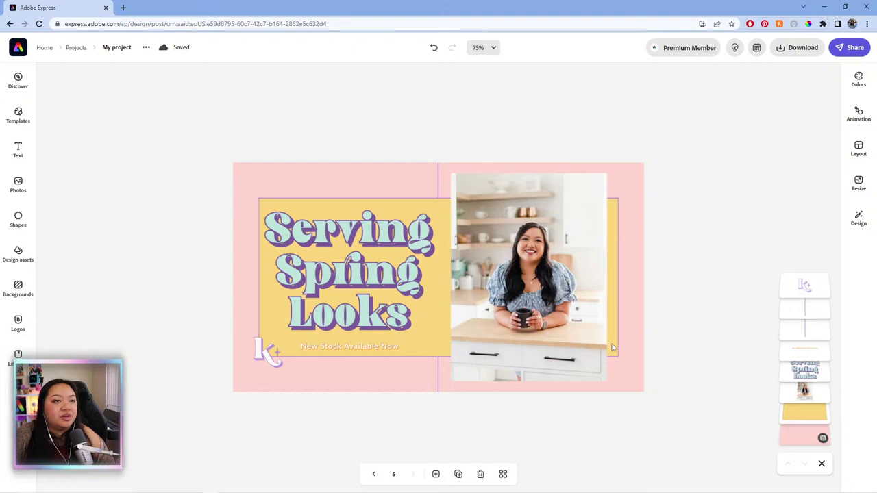
pyautogui.click(546, 287)
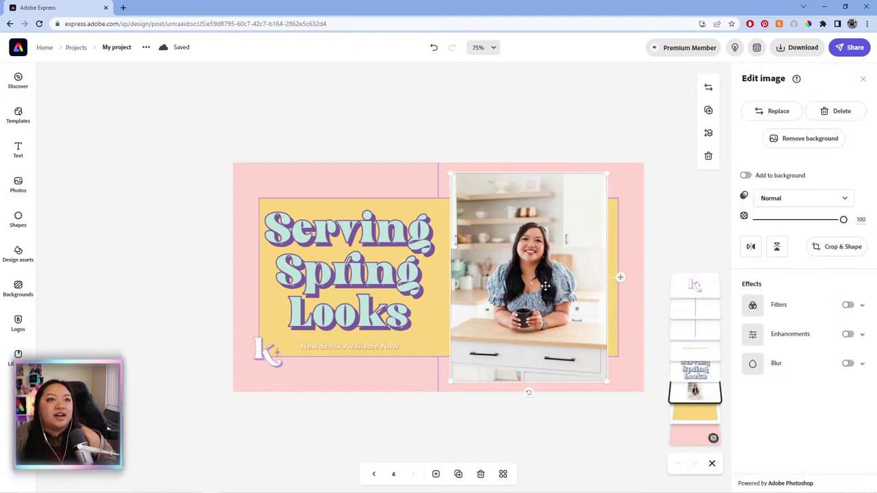
pyautogui.click(585, 126)
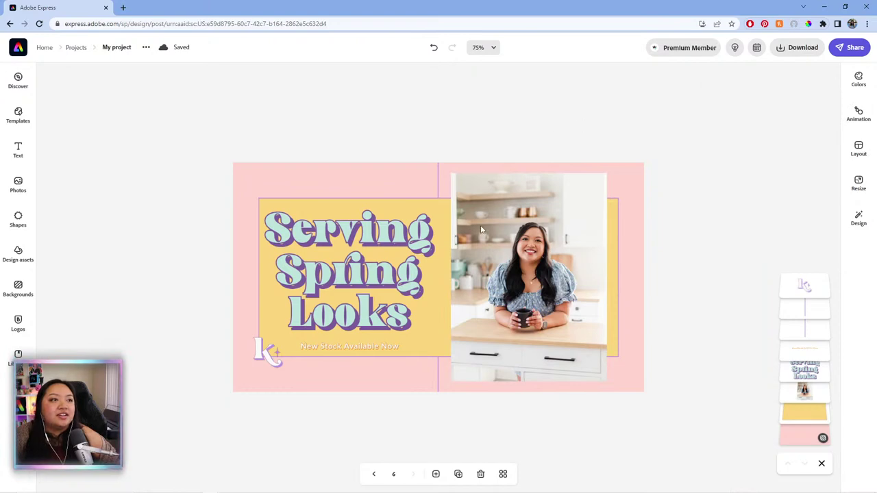
pyautogui.click(373, 474)
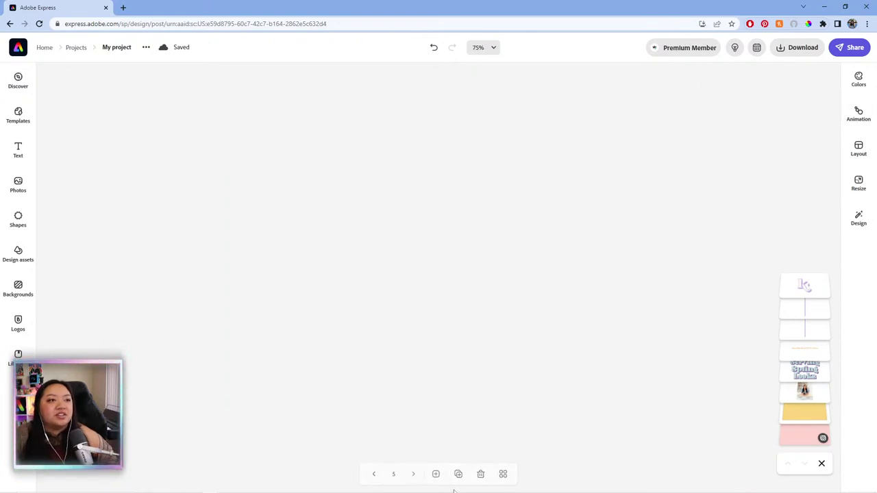
pyautogui.click(413, 474)
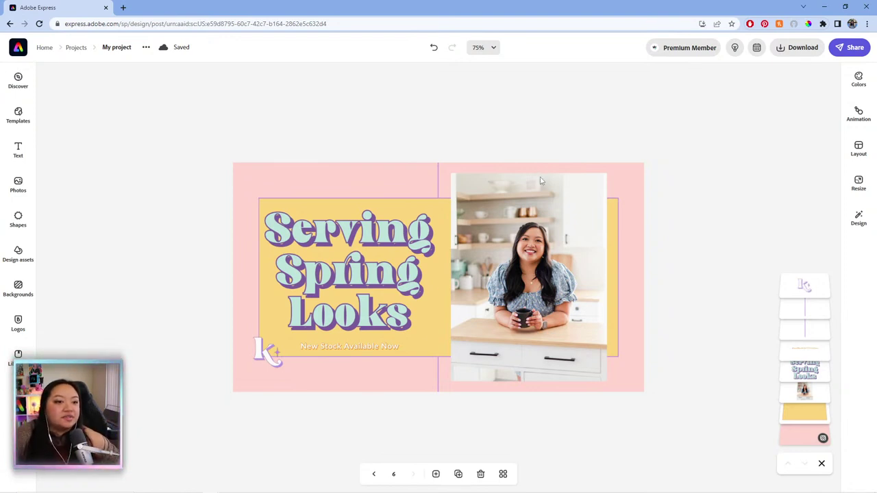
pyautogui.click(556, 244)
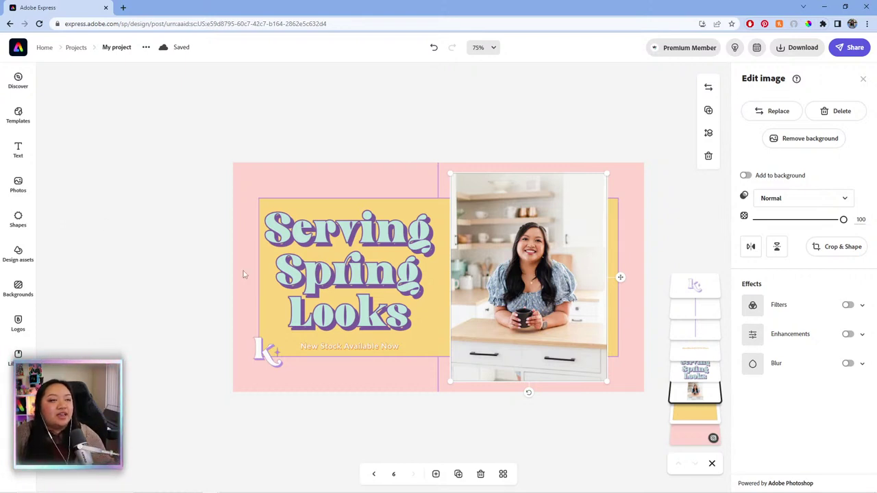
pyautogui.click(478, 117)
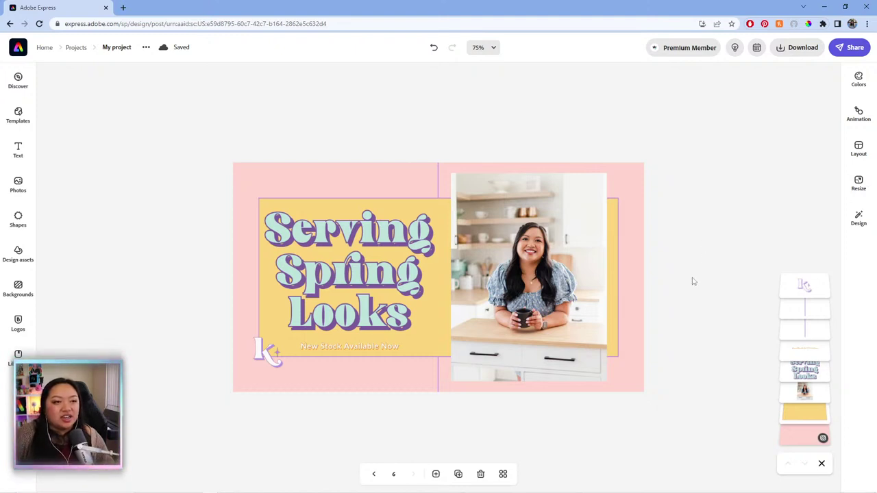
# Duplicate the finished landscape page and resize the copy to the 1920 x 480 Twitch banner format
pyautogui.click(493, 49)
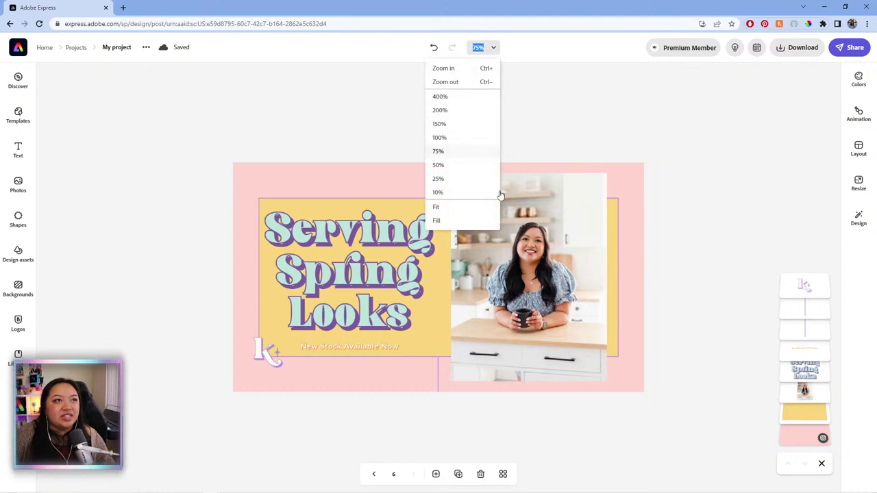
pyautogui.click(478, 139)
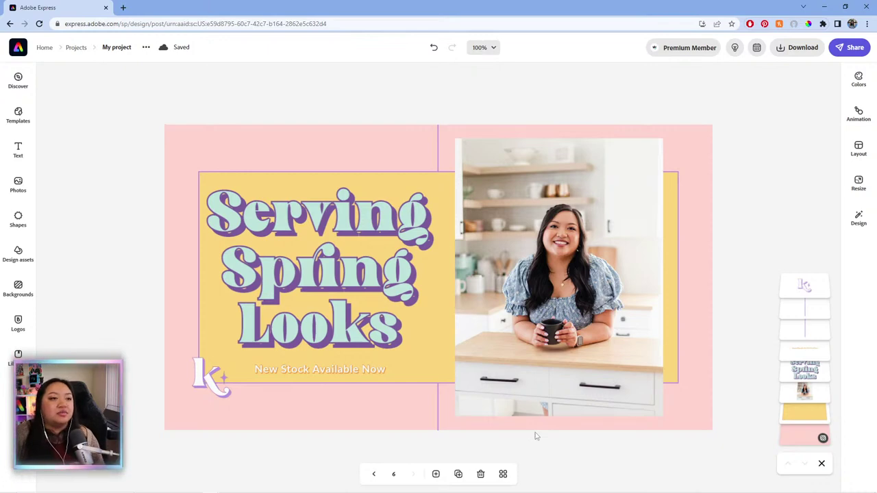
pyautogui.click(458, 475)
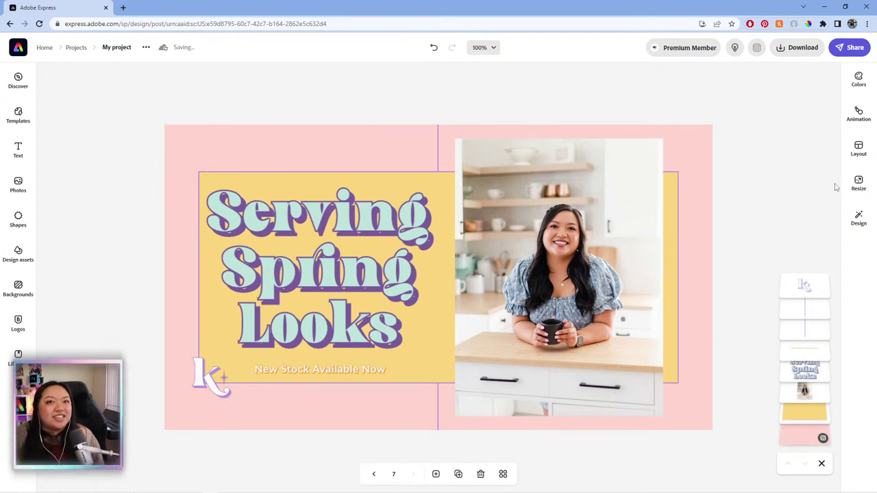
pyautogui.click(858, 183)
pyautogui.scroll(-1, 794, 247)
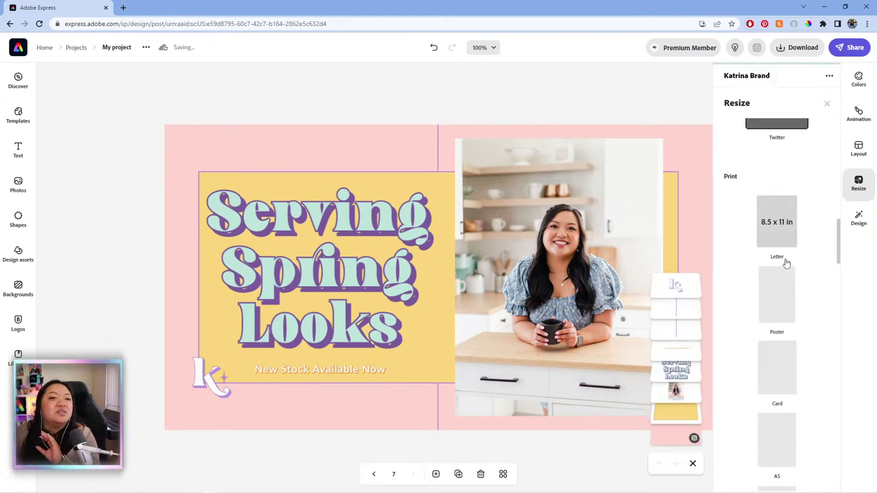
pyautogui.scroll(-4, 786, 263)
pyautogui.scroll(-6, 788, 265)
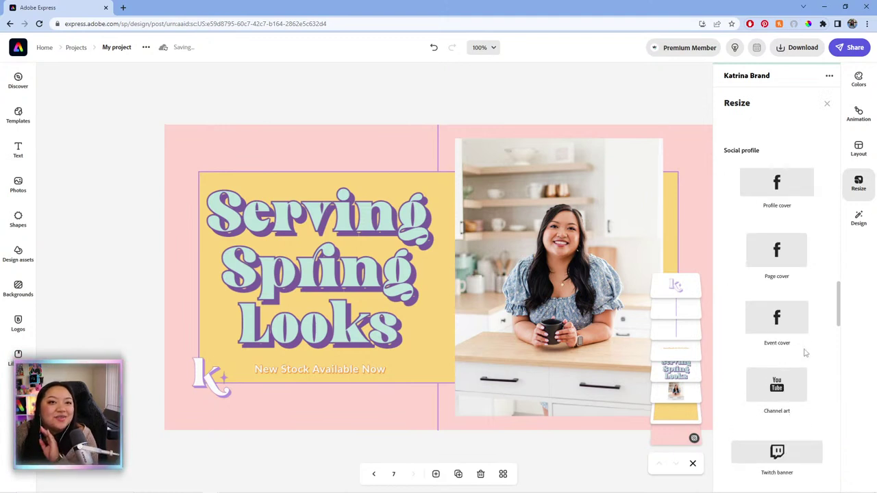
pyautogui.scroll(-1, 809, 377)
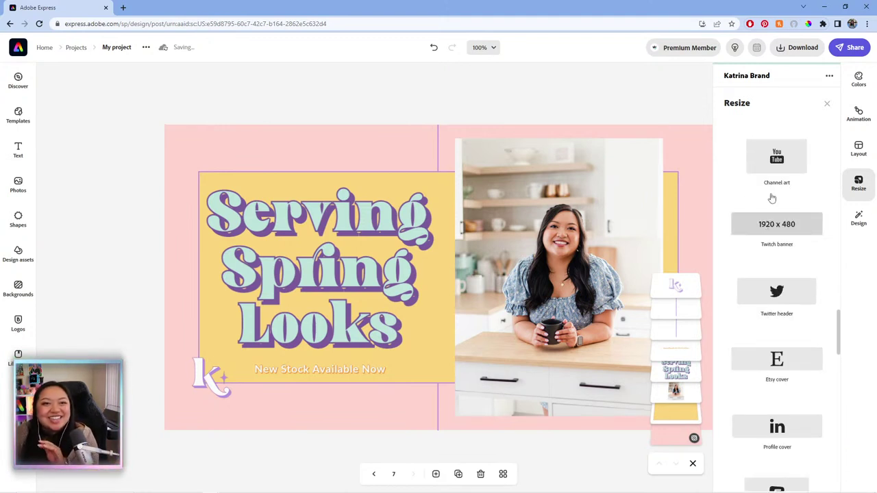
pyautogui.scroll(-1, 808, 337)
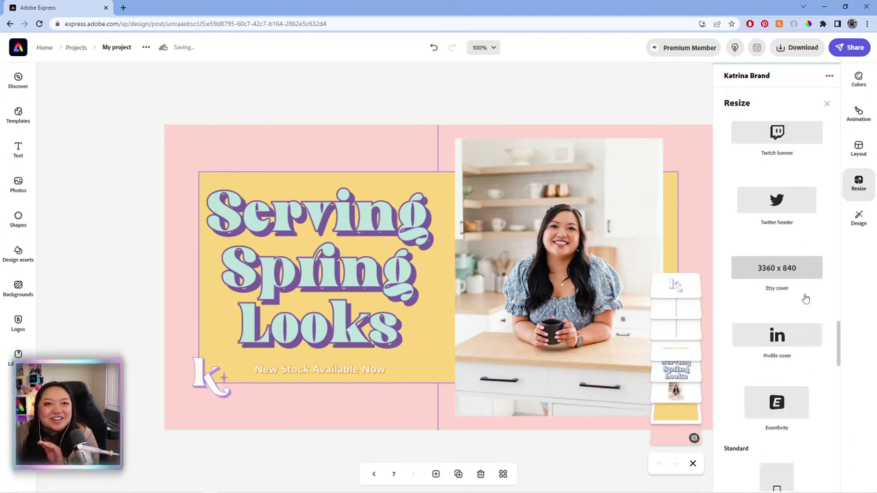
pyautogui.scroll(1, 803, 346)
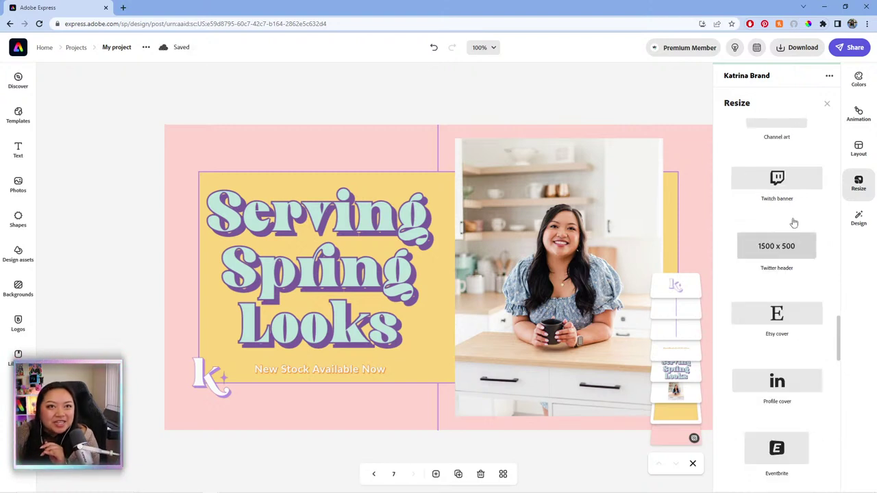
pyautogui.click(769, 178)
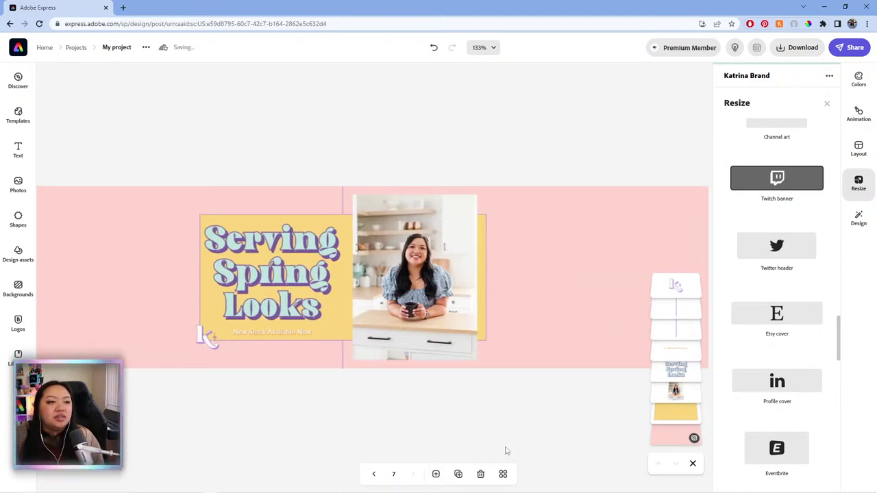
# Examine the Twitch banner copy's layout at 100% and 150% zoom, including the extent of the yellow panel
pyautogui.click(494, 48)
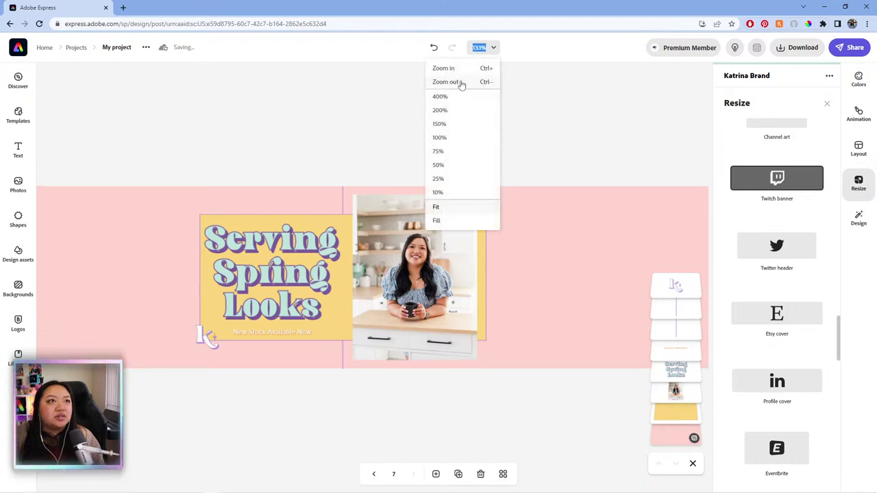
pyautogui.click(440, 137)
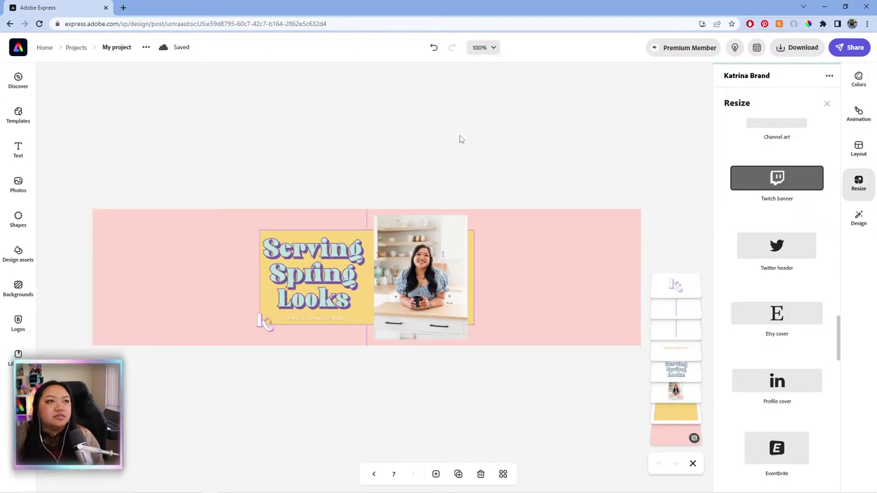
pyautogui.press('Escape')
pyautogui.click(471, 294)
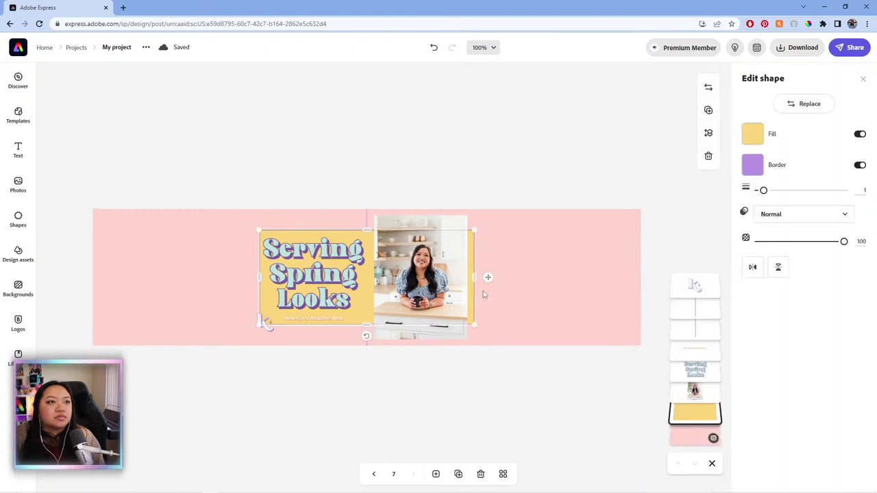
pyautogui.click(480, 47)
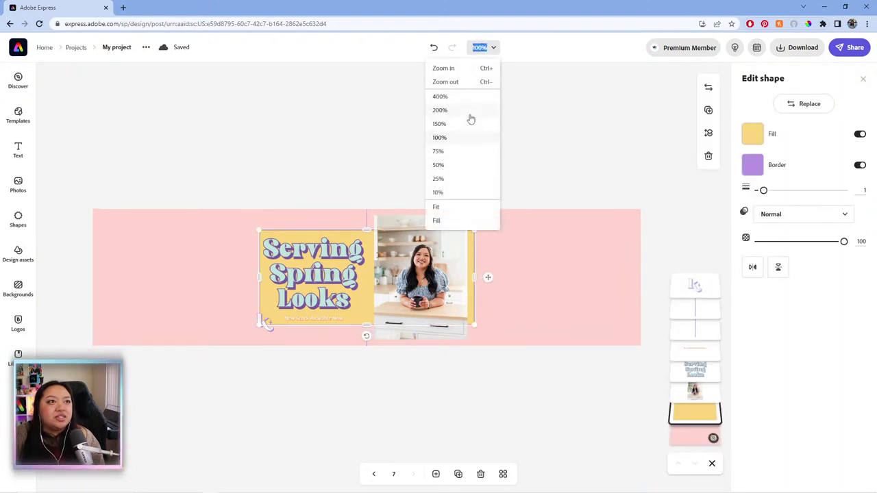
pyautogui.click(439, 124)
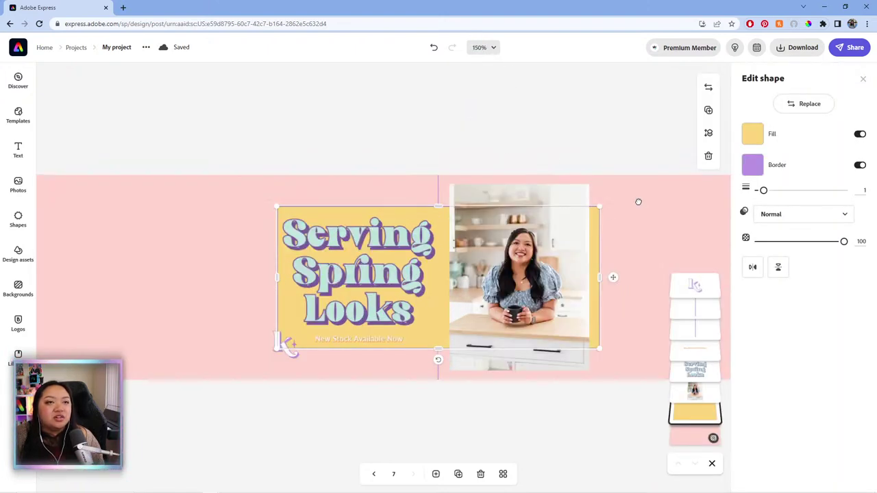
pyautogui.moveTo(638, 201); pyautogui.dragTo(585, 192)
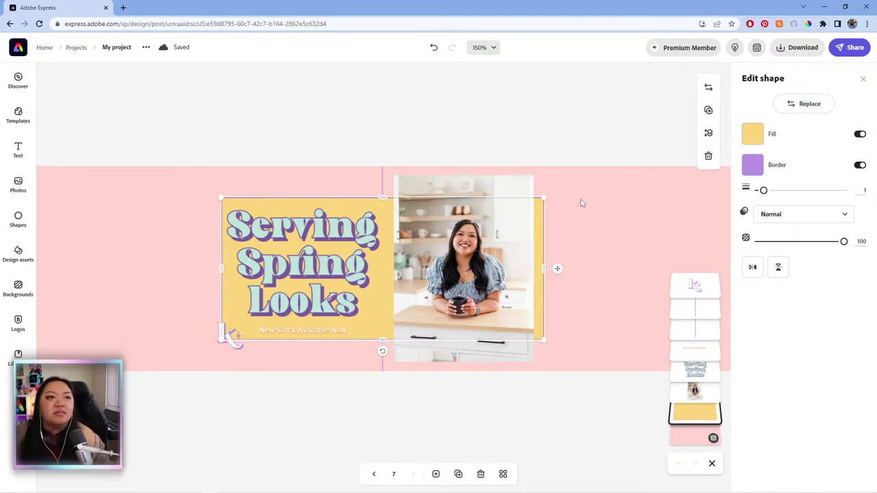
pyautogui.click(580, 203)
pyautogui.click(595, 125)
pyautogui.click(540, 236)
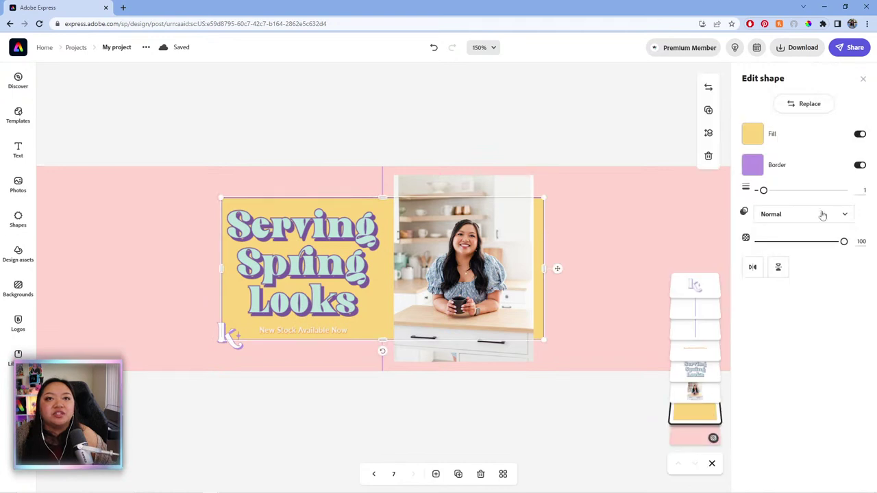
pyautogui.click(642, 146)
# Look through the resize presets, from the social profile formats to the standard and custom sizes
pyautogui.click(858, 184)
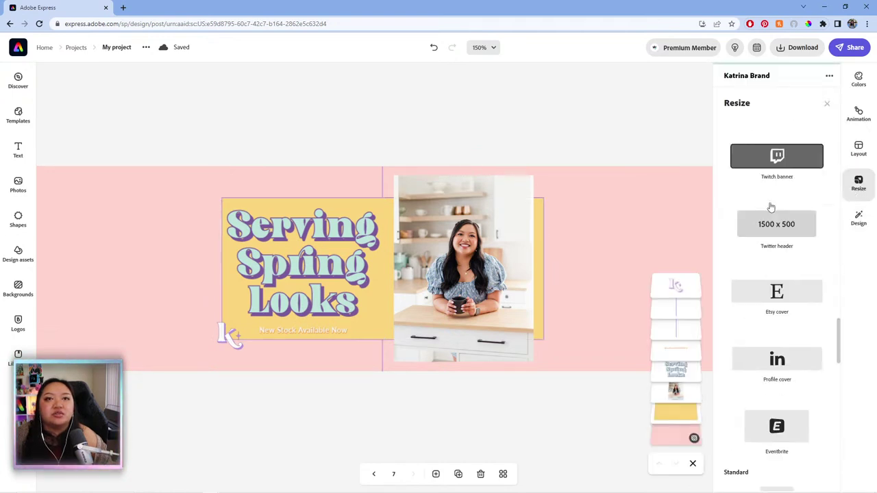
pyautogui.scroll(-10, 786, 353)
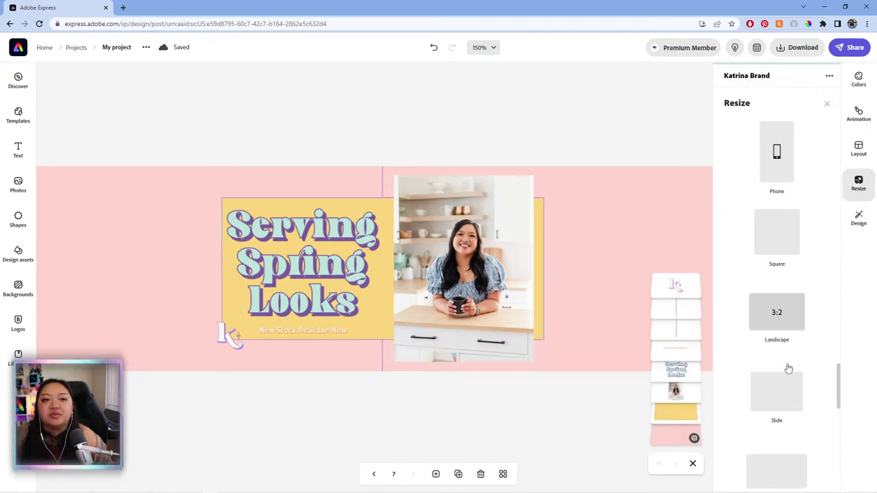
pyautogui.click(606, 123)
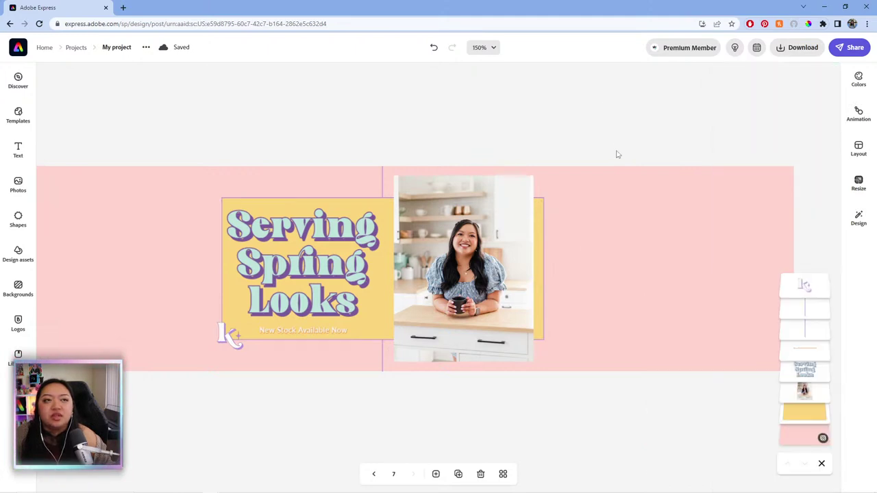
pyautogui.click(541, 258)
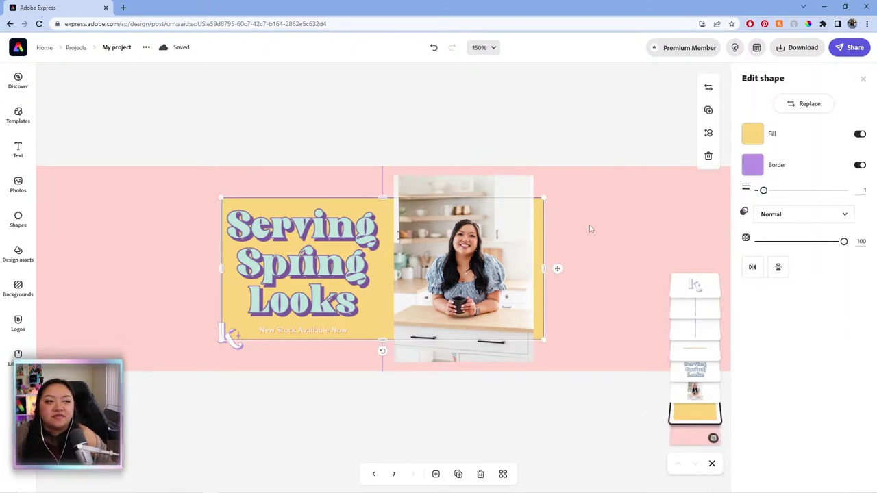
pyautogui.click(637, 135)
pyautogui.click(859, 183)
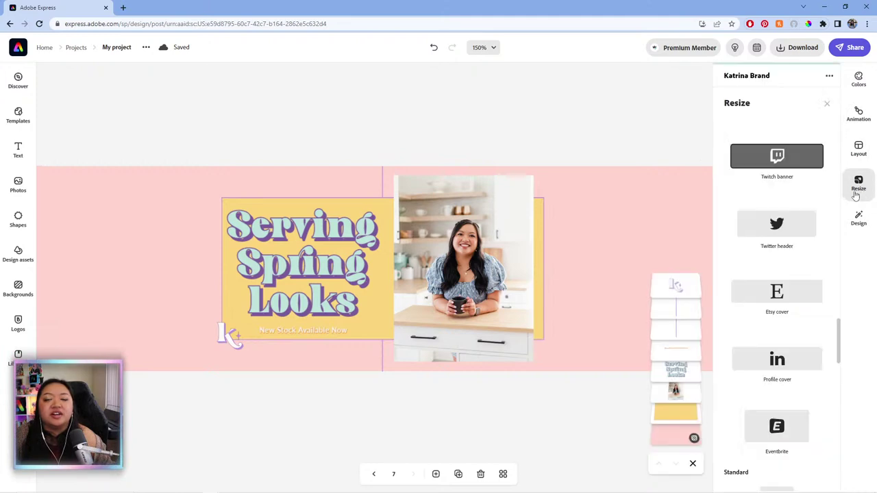
pyautogui.scroll(5, 772, 205)
pyautogui.moveTo(843, 265); pyautogui.dragTo(776, 151)
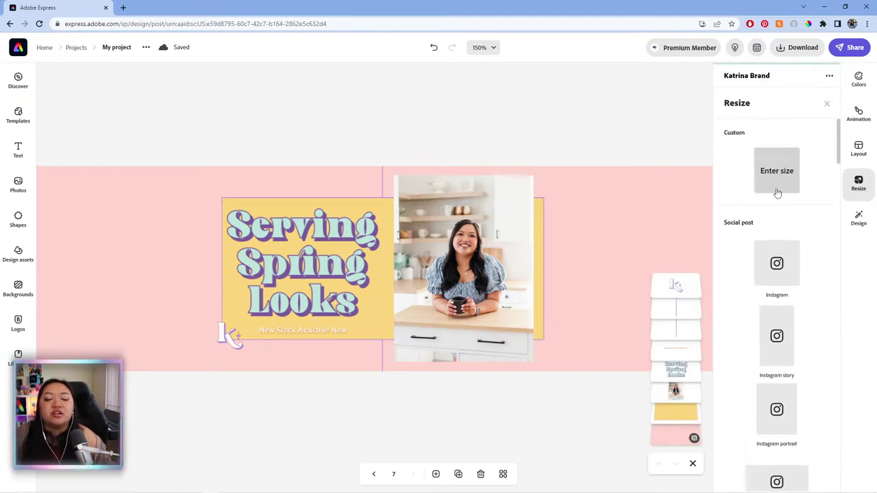
pyautogui.click(567, 157)
# Widen the yellow panel on both sides so it spans nearly the full banner with a narrow pink margin at each end
pyautogui.click(540, 234)
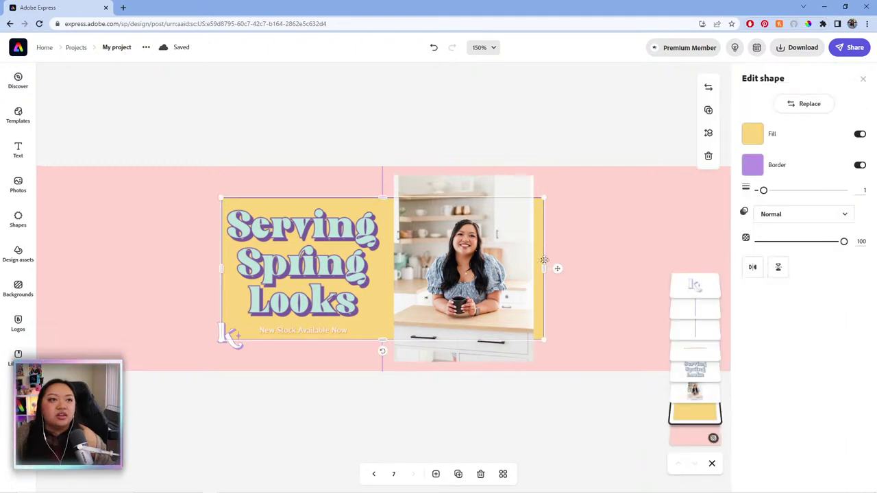
pyautogui.moveTo(542, 270); pyautogui.dragTo(726, 260)
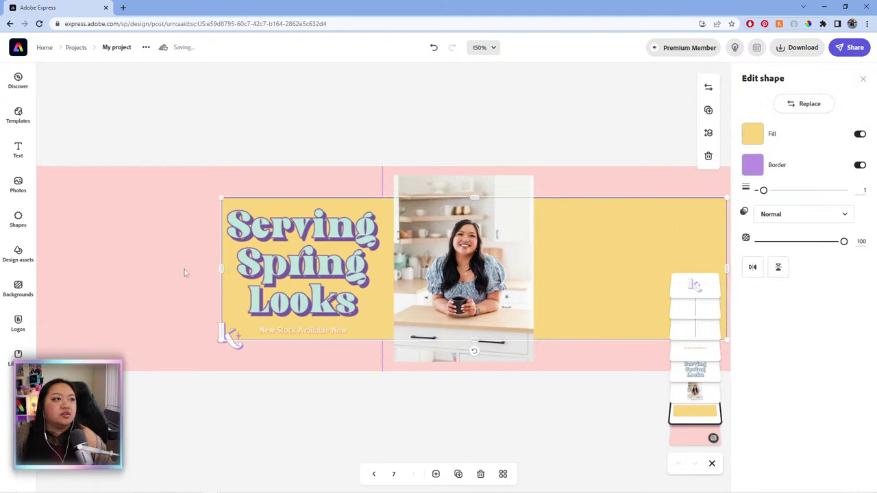
pyautogui.moveTo(224, 269); pyautogui.dragTo(78, 263)
pyautogui.click(492, 51)
pyautogui.click(459, 139)
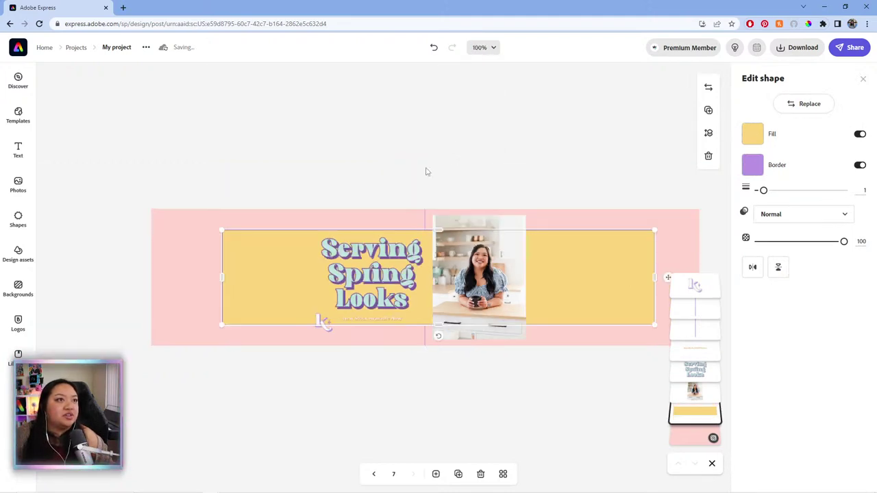
pyautogui.moveTo(220, 279); pyautogui.dragTo(174, 278)
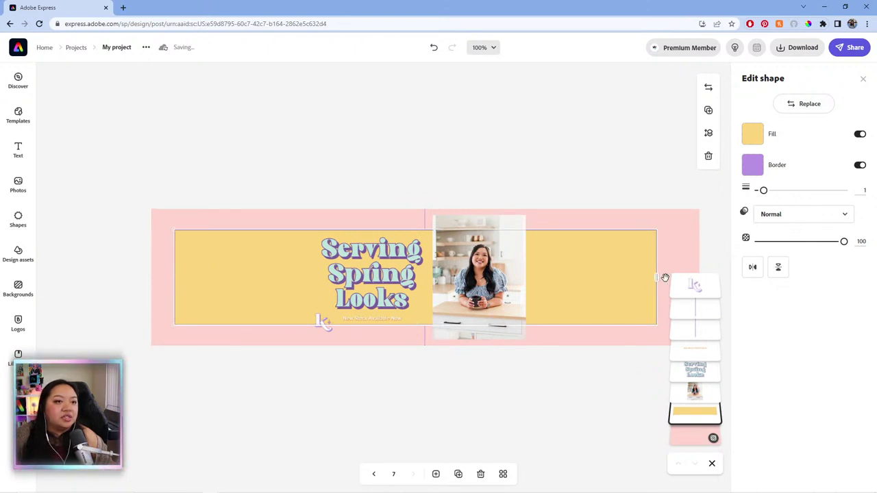
pyautogui.moveTo(654, 277); pyautogui.dragTo(680, 277)
pyautogui.moveTo(593, 266)
pyautogui.mouseDown()
pyautogui.moveTo(600, 270)
pyautogui.moveTo(592, 272)
pyautogui.mouseUp()
pyautogui.click(546, 169)
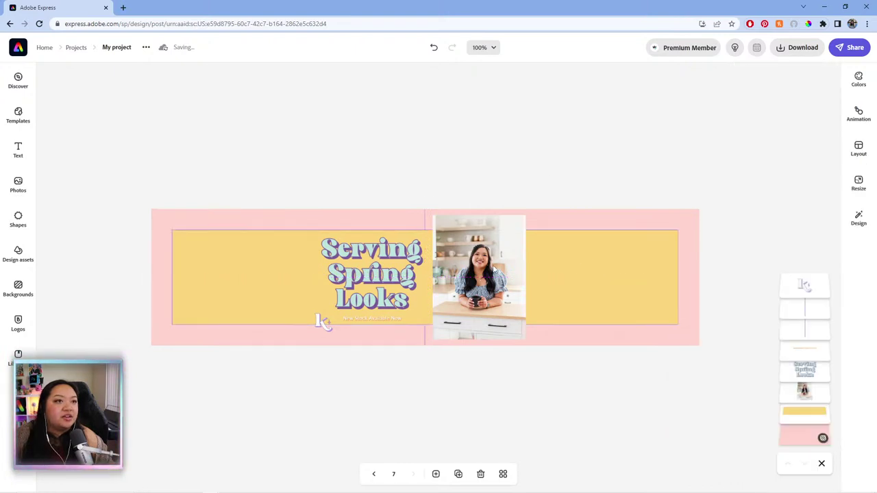
# Move the photo to the banner's right end and set "Serving Spring Looks" on one line beside it, enlarged to about size 158
pyautogui.moveTo(495, 271); pyautogui.dragTo(614, 275)
pyautogui.moveTo(392, 264); pyautogui.dragTo(520, 284)
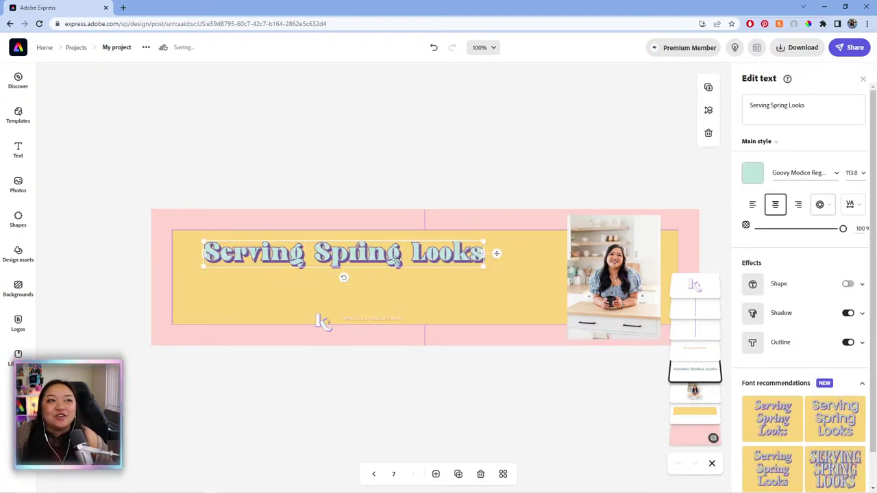
pyautogui.moveTo(389, 255); pyautogui.dragTo(452, 285)
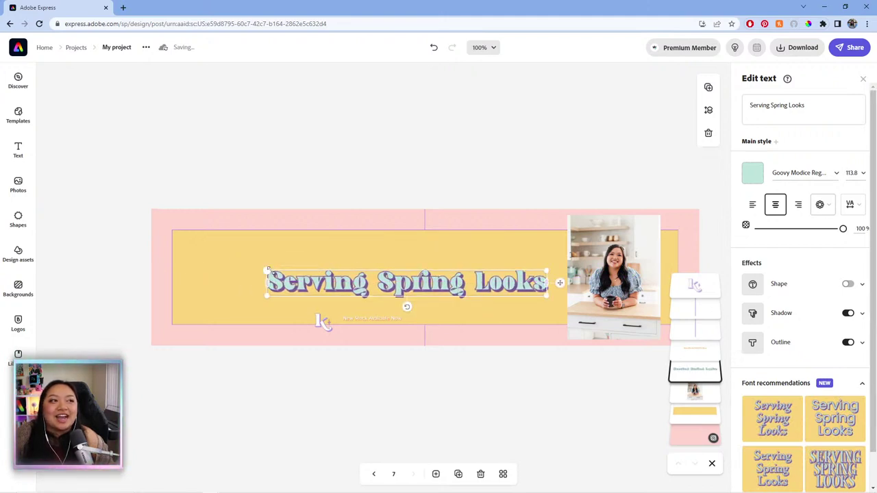
pyautogui.moveTo(255, 262); pyautogui.dragTo(156, 253)
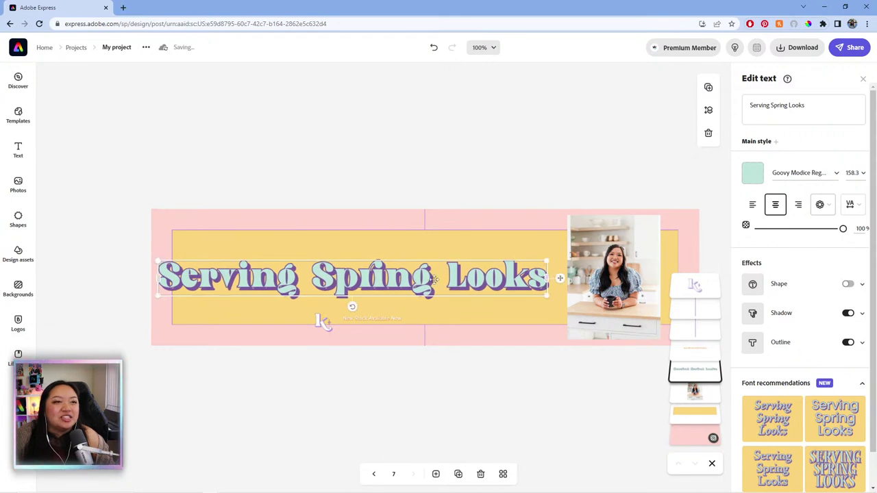
pyautogui.moveTo(498, 281); pyautogui.dragTo(496, 272)
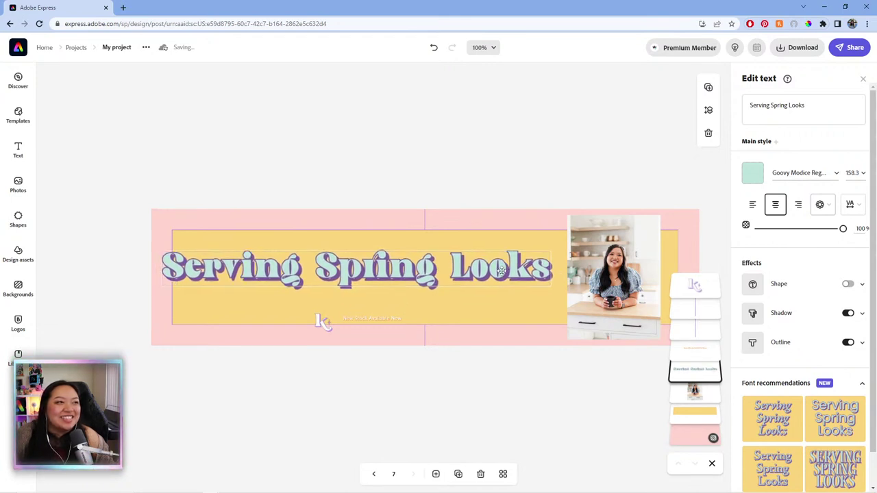
# Delete the logo from the banner and enlarge "New Stock Available Now" to about size 62 beneath the headline
pyautogui.click(325, 321)
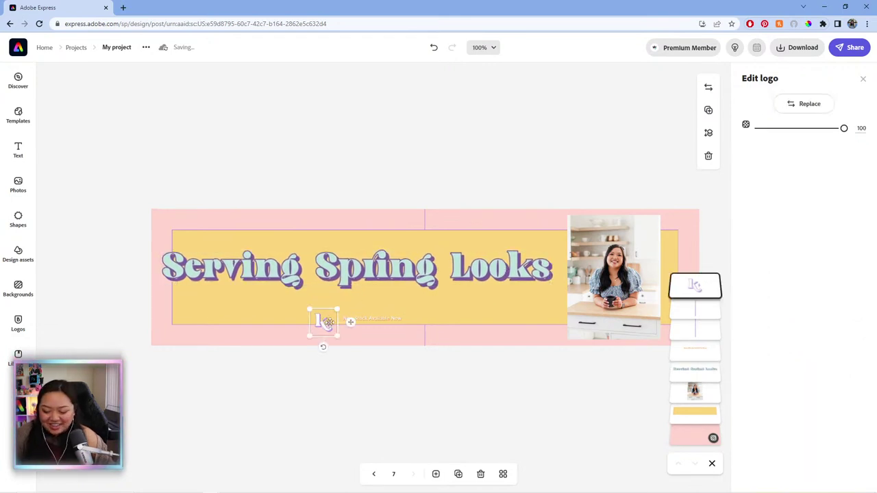
pyautogui.press('Delete')
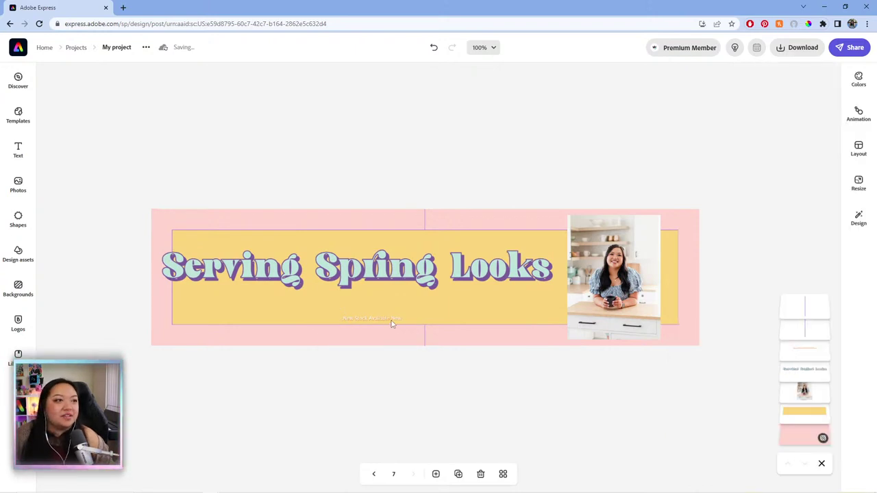
pyautogui.click(391, 321)
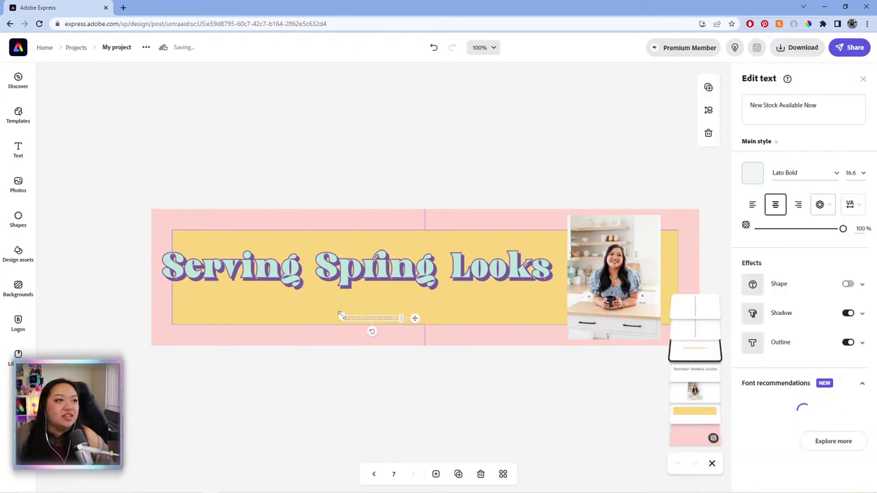
pyautogui.moveTo(339, 314); pyautogui.dragTo(176, 304)
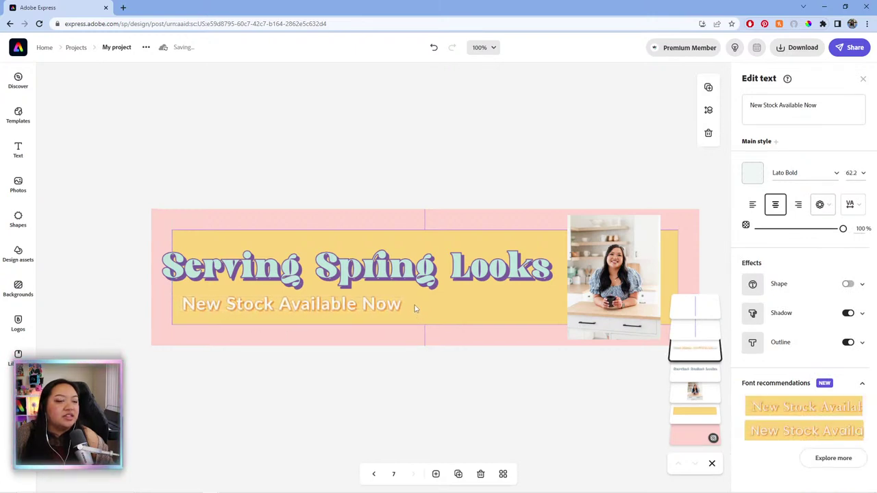
# Remove the background from the banner photo and accept the automatic cutout
pyautogui.click(604, 272)
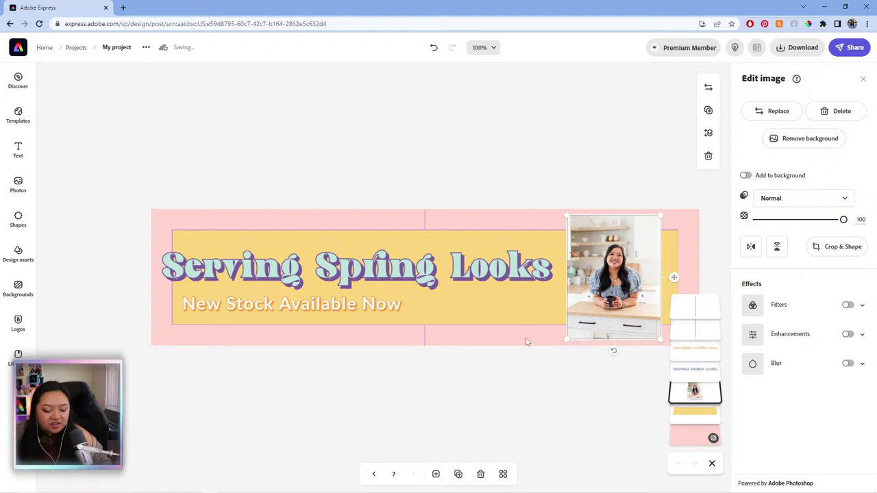
pyautogui.click(485, 48)
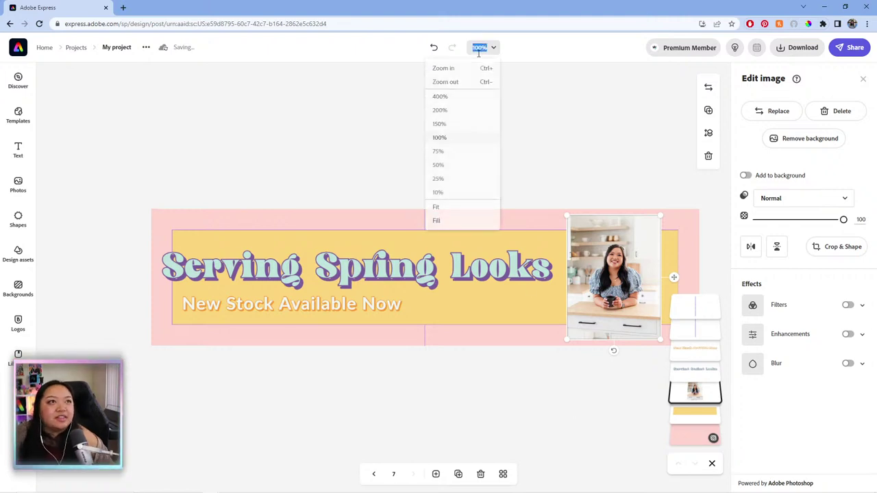
pyautogui.click(477, 124)
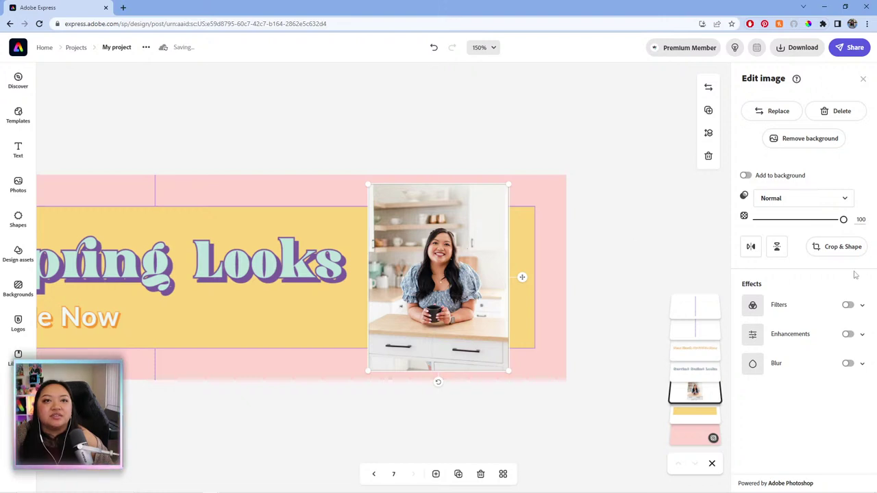
pyautogui.click(812, 143)
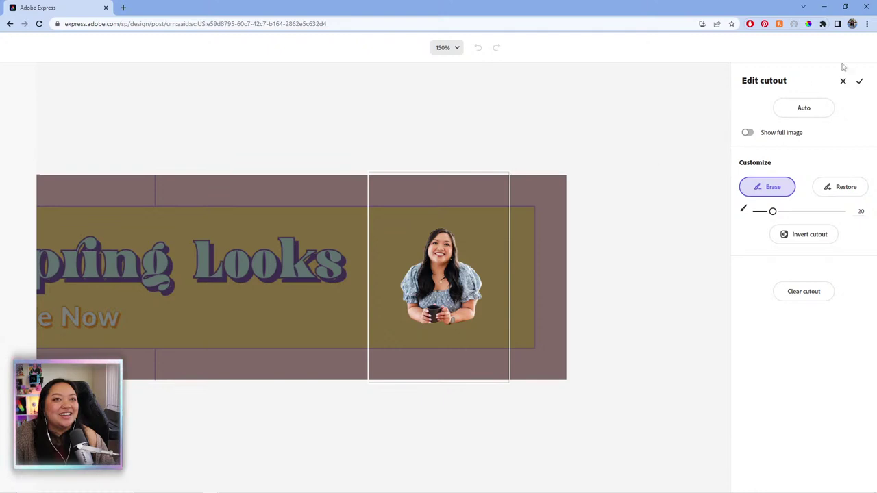
pyautogui.click(860, 81)
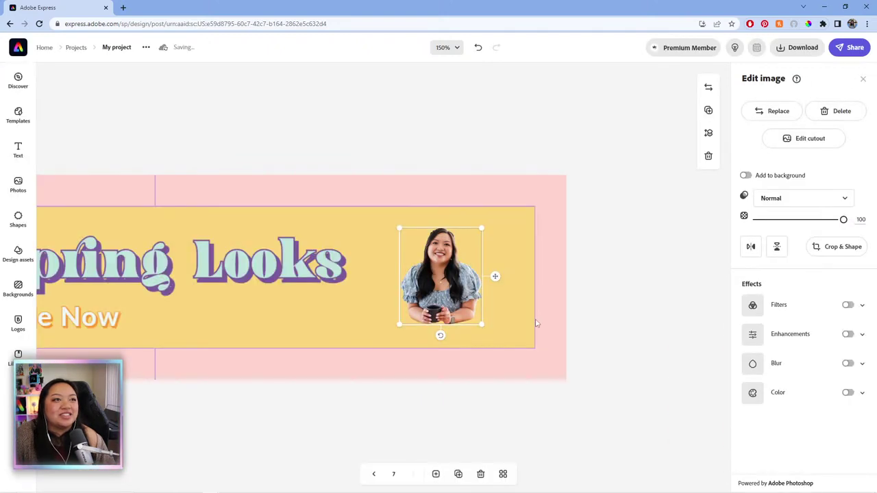
# Enlarge the portrait cutout to nearly the banner's full height and place it at the right end, slightly past the bottom edge
pyautogui.moveTo(481, 324); pyautogui.dragTo(530, 387)
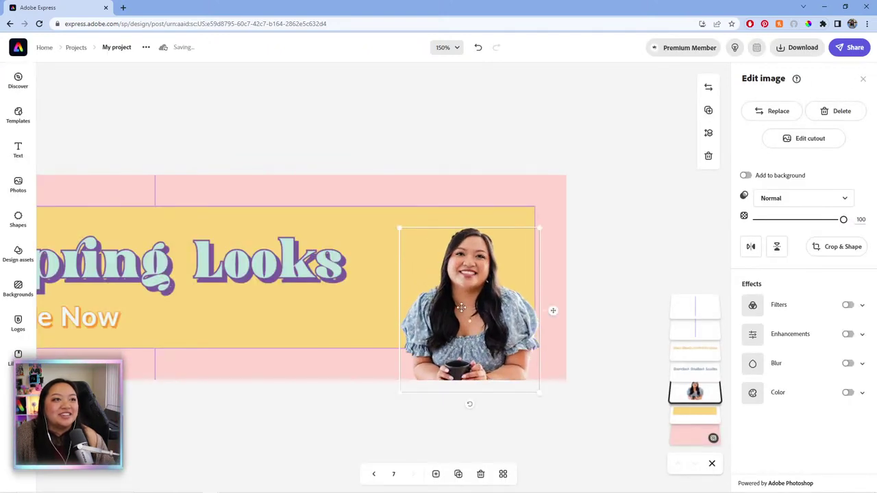
pyautogui.moveTo(553, 311); pyautogui.dragTo(523, 261)
pyautogui.moveTo(505, 341); pyautogui.dragTo(538, 377)
pyautogui.moveTo(455, 276)
pyautogui.mouseDown()
pyautogui.moveTo(459, 282)
pyautogui.moveTo(449, 282)
pyautogui.moveTo(459, 277)
pyautogui.mouseUp()
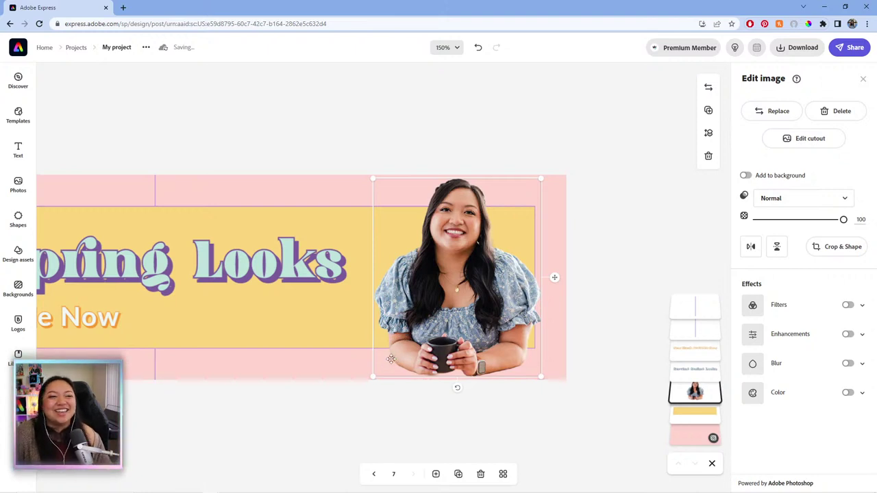
pyautogui.moveTo(372, 377); pyautogui.dragTo(359, 387)
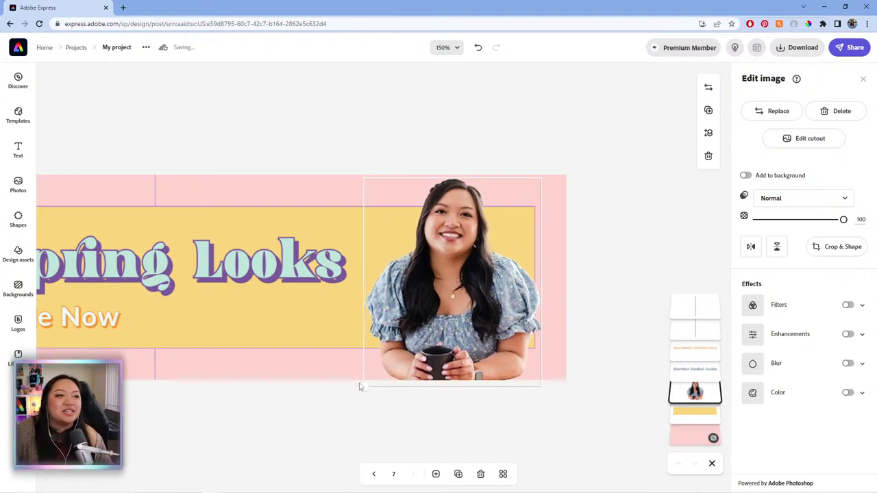
pyautogui.moveTo(453, 312); pyautogui.dragTo(455, 319)
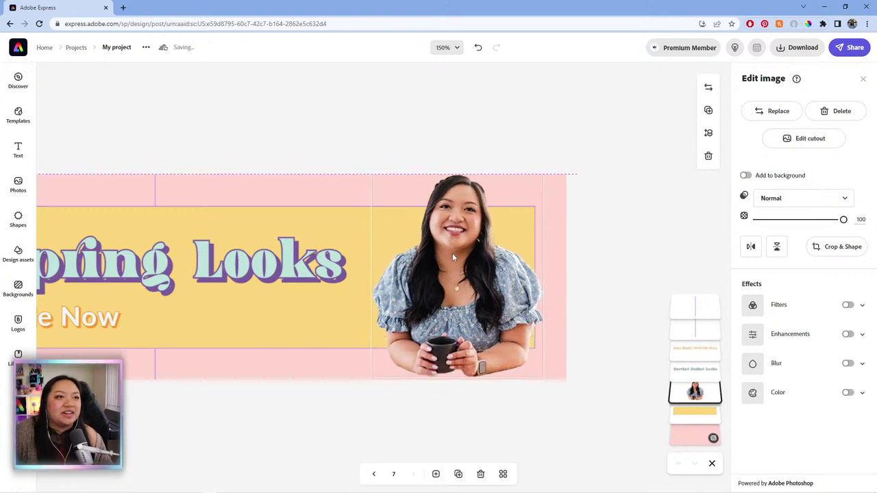
pyautogui.moveTo(452, 253); pyautogui.dragTo(449, 264)
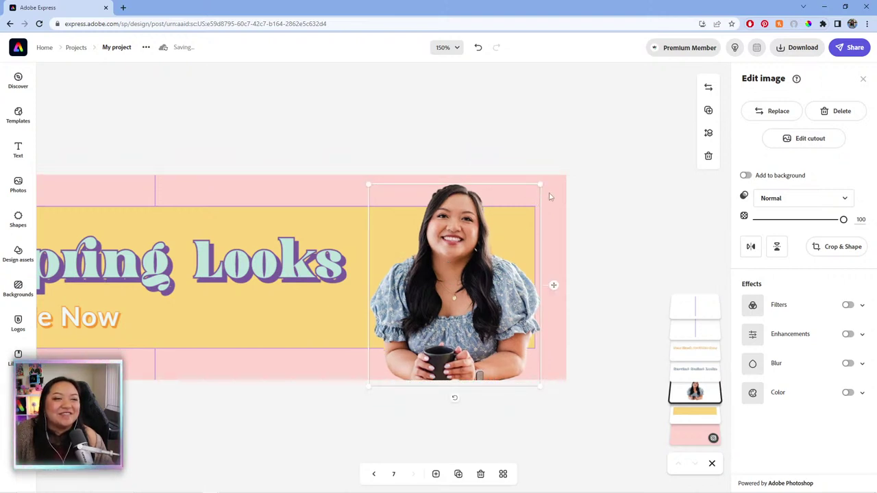
pyautogui.moveTo(539, 388); pyautogui.dragTo(543, 389)
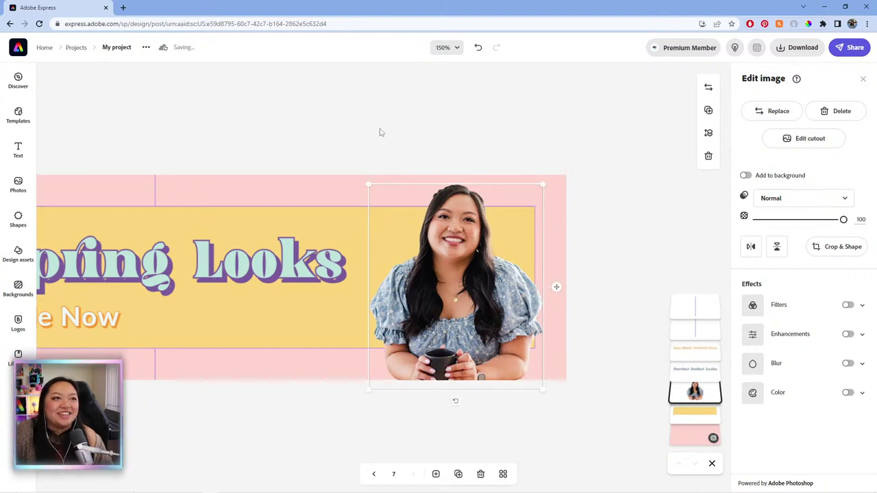
# Enlarge the "Serving Spring Looks" headline slightly so its right end reaches the portrait cutout
pyautogui.moveTo(272, 139); pyautogui.dragTo(432, 152)
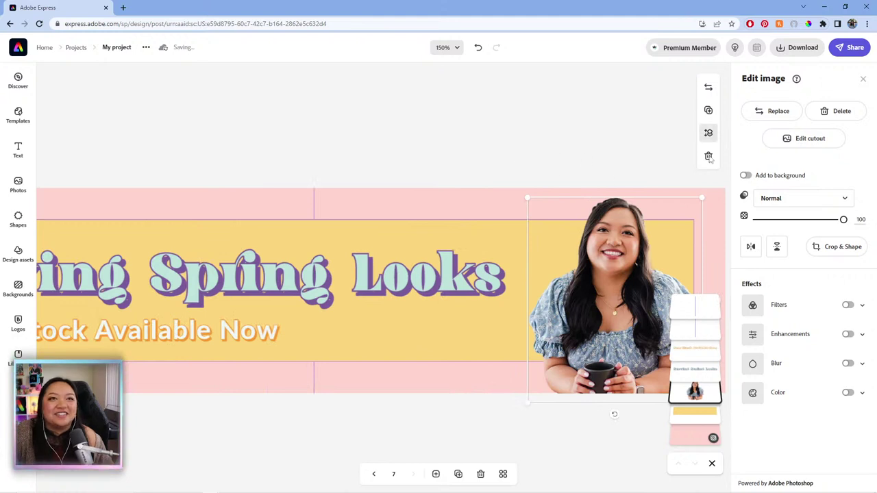
pyautogui.click(459, 50)
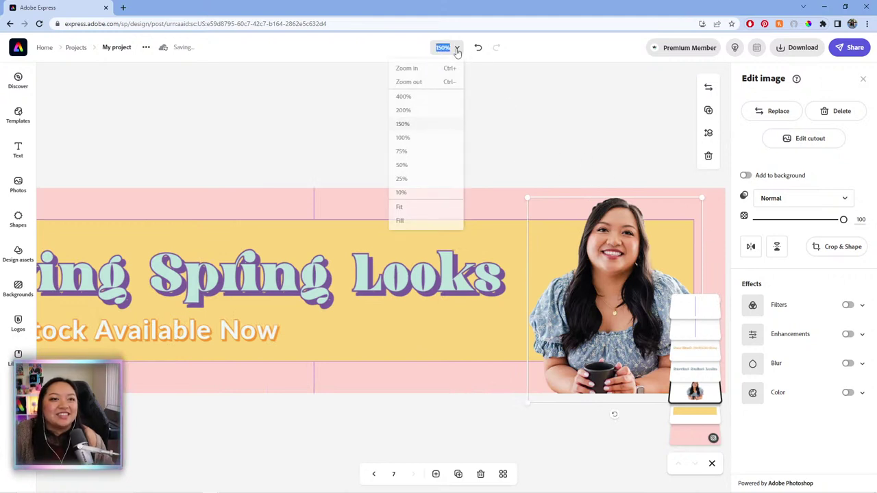
pyautogui.click(429, 140)
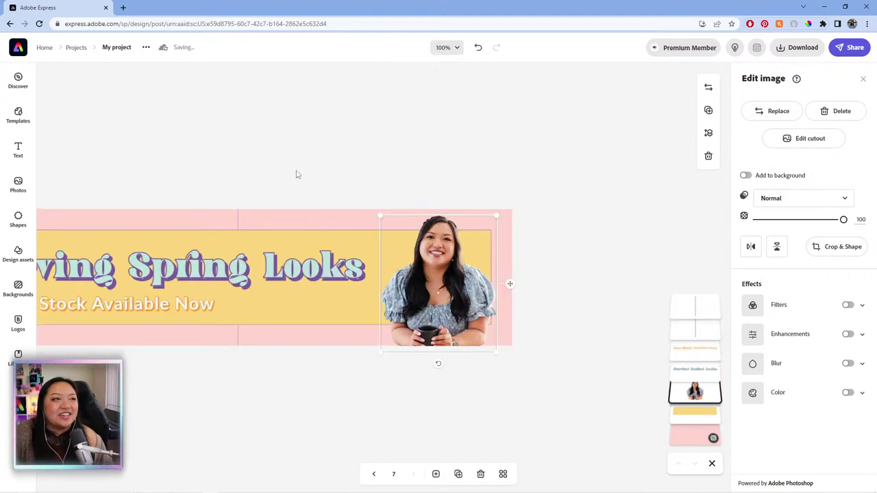
pyautogui.moveTo(288, 178); pyautogui.dragTo(407, 206)
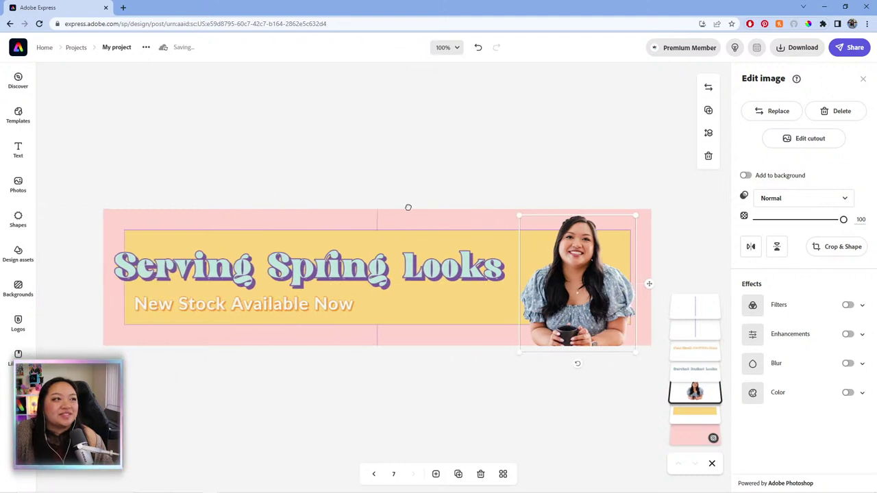
pyautogui.click(460, 274)
pyautogui.moveTo(502, 288); pyautogui.dragTo(522, 289)
pyautogui.click(261, 311)
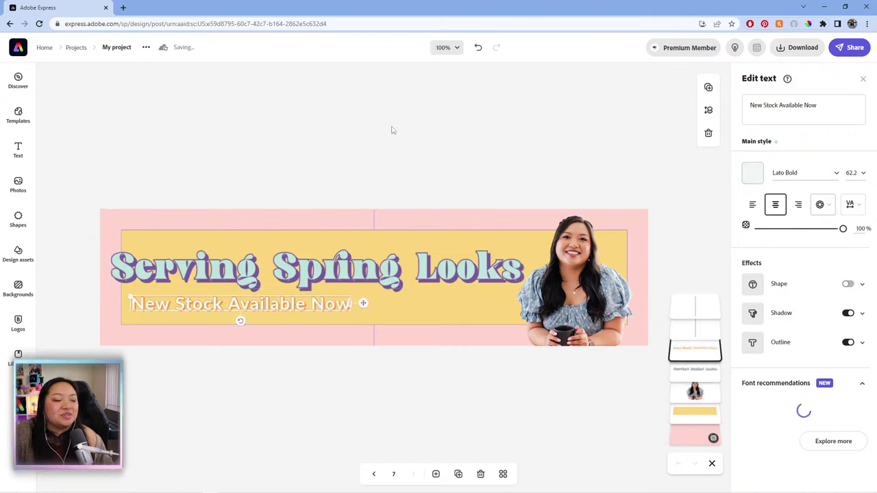
pyautogui.click(404, 146)
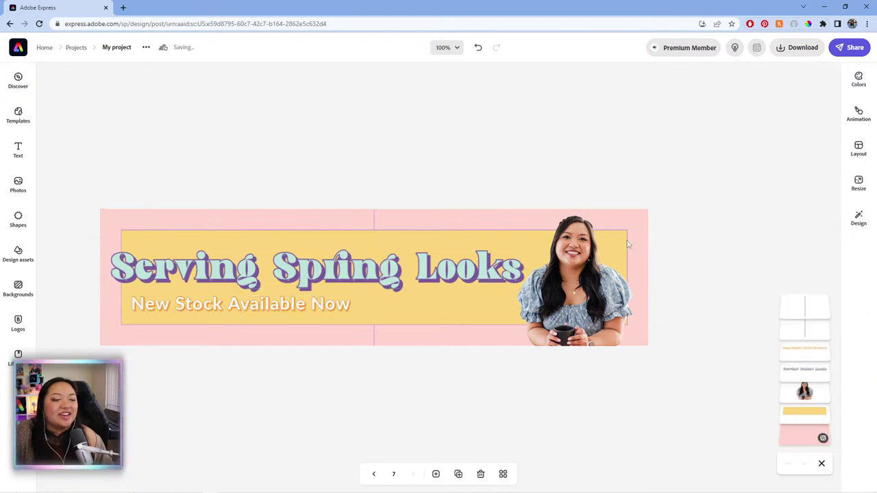
# Turn on the Duotone filter for the banner's portrait cutout
pyautogui.moveTo(630, 239); pyautogui.dragTo(536, 223)
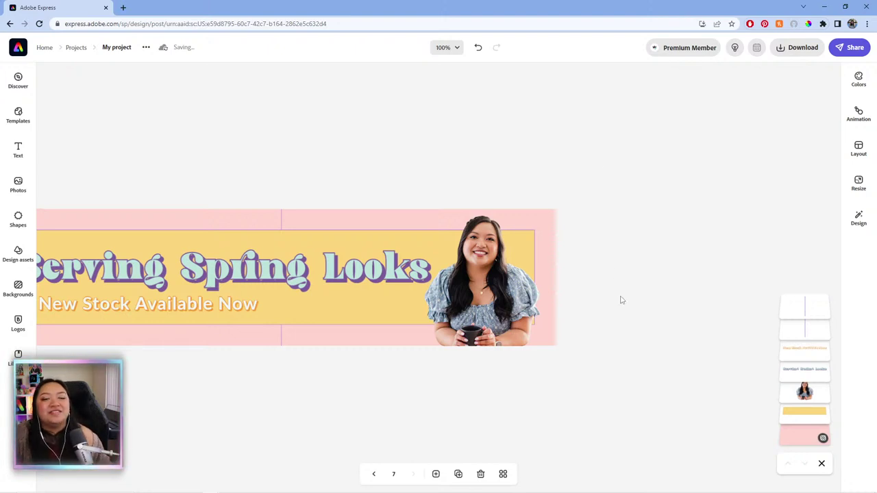
pyautogui.click(458, 265)
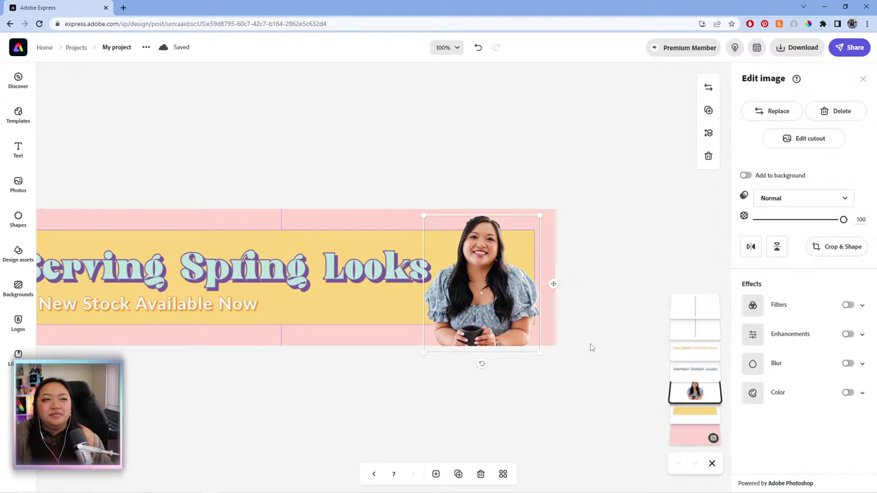
pyautogui.click(458, 54)
pyautogui.click(428, 133)
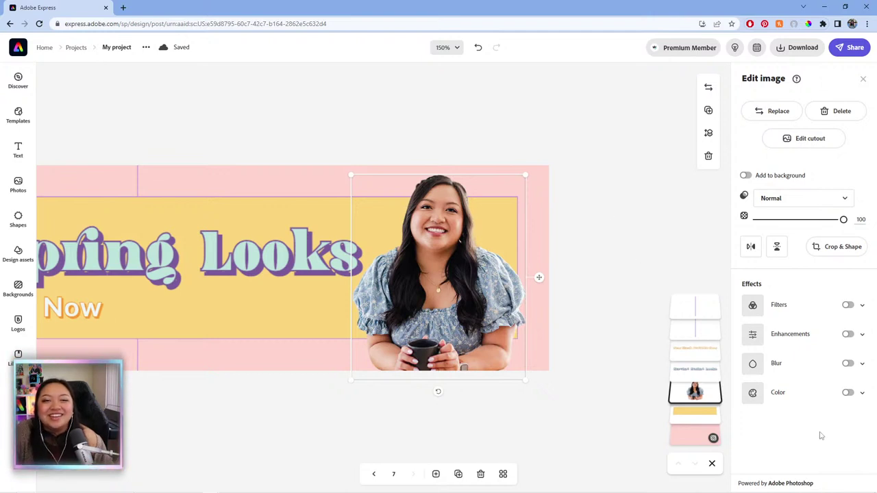
pyautogui.click(857, 308)
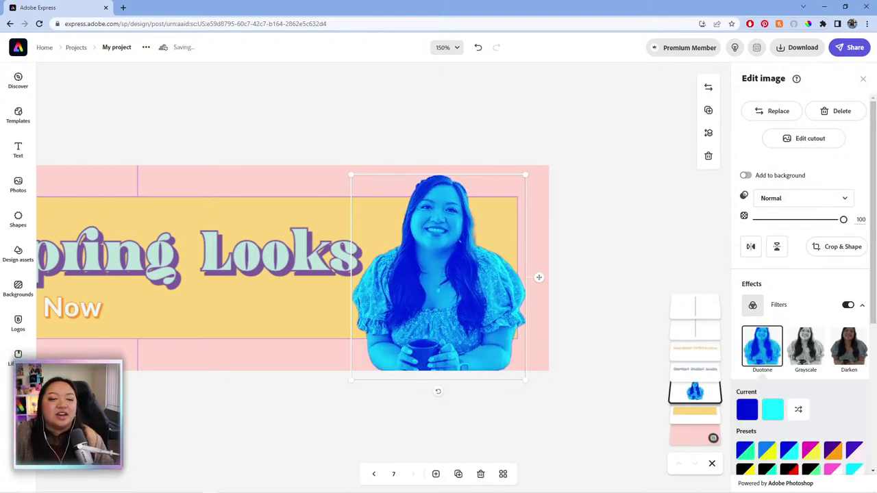
pyautogui.scroll(-2, 836, 400)
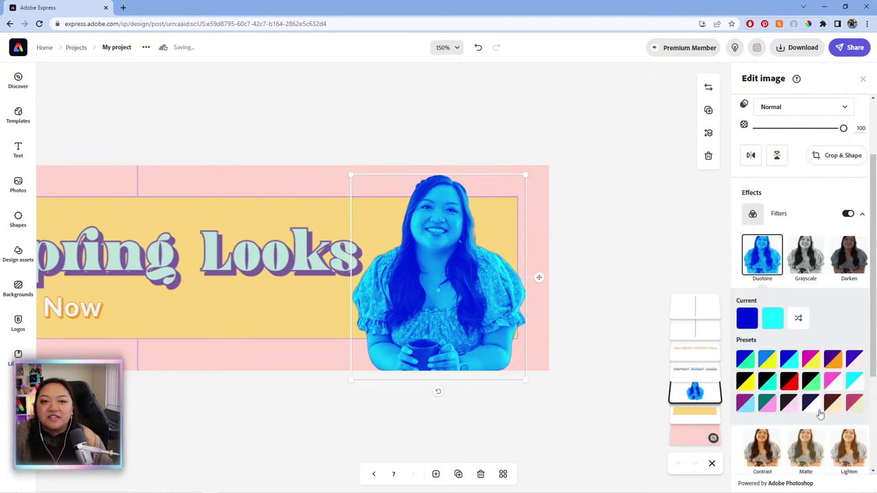
# Try the teal-and-pink and the blue-and-green duotone presets on the portrait cutout
pyautogui.click(786, 406)
pyautogui.click(787, 406)
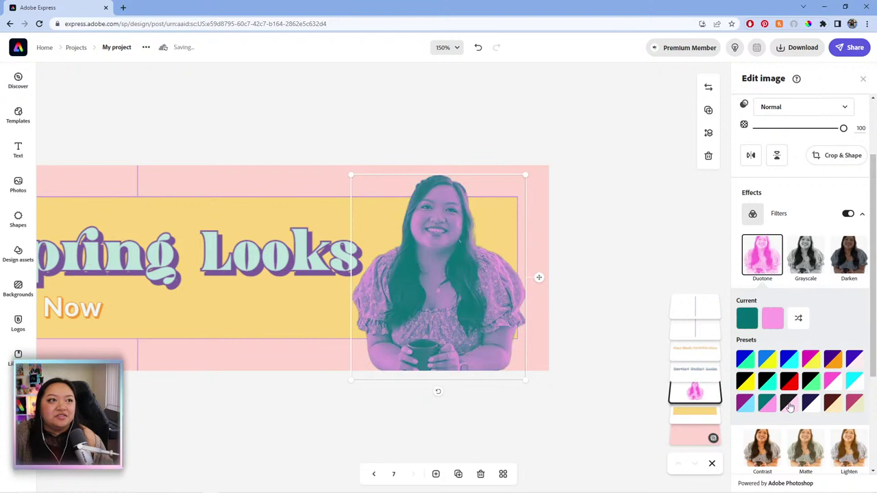
pyautogui.click(745, 359)
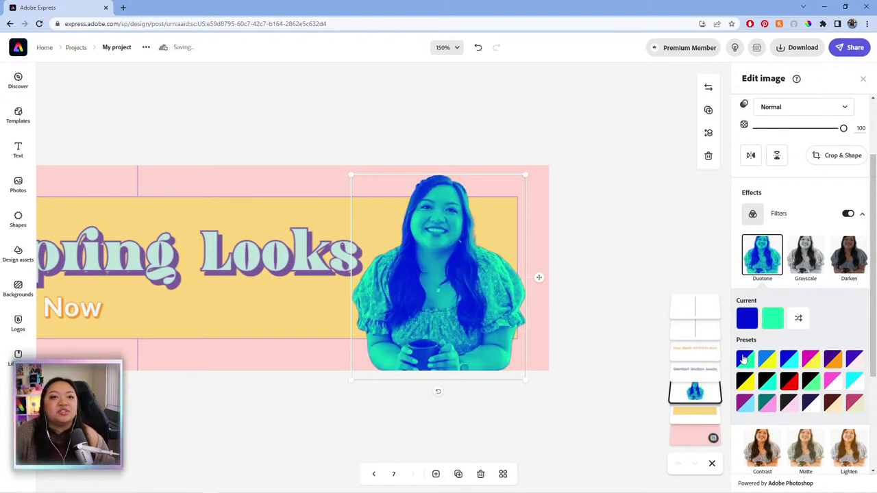
pyautogui.click(773, 318)
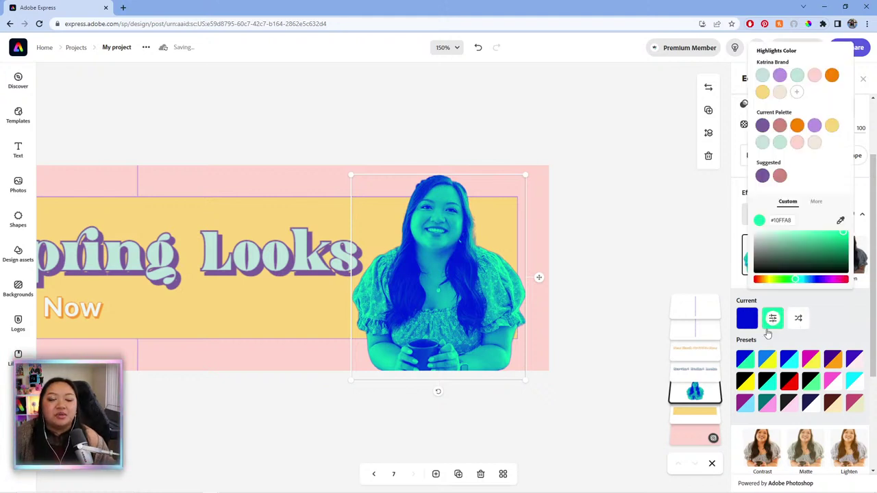
pyautogui.click(858, 308)
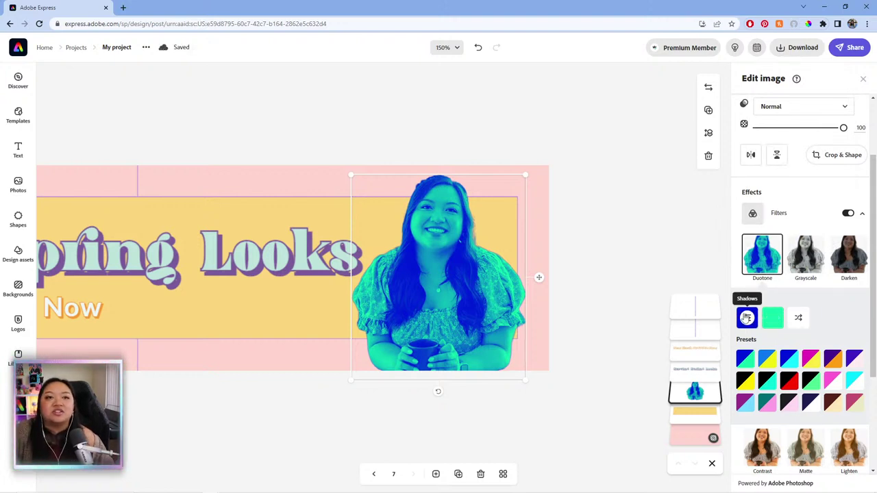
# Set the portrait's duotone shadows colour to the dark purple #795B9B from the current palette
pyautogui.click(747, 318)
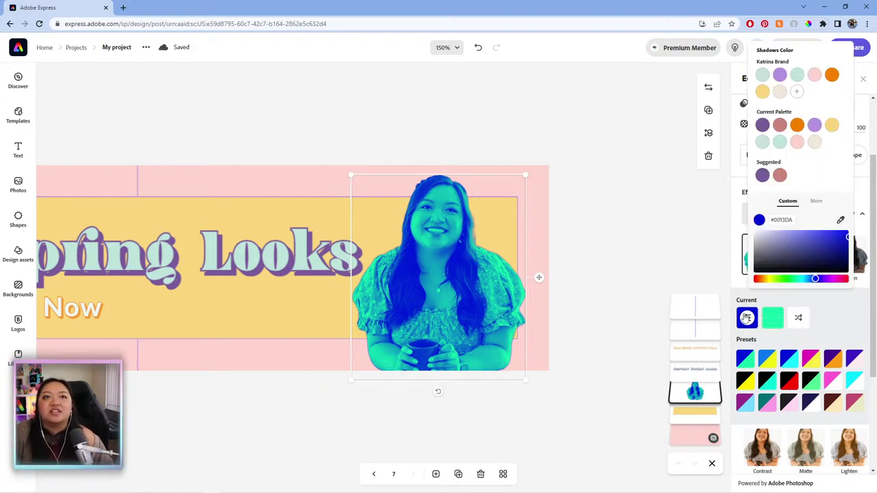
pyautogui.click(763, 125)
pyautogui.click(826, 319)
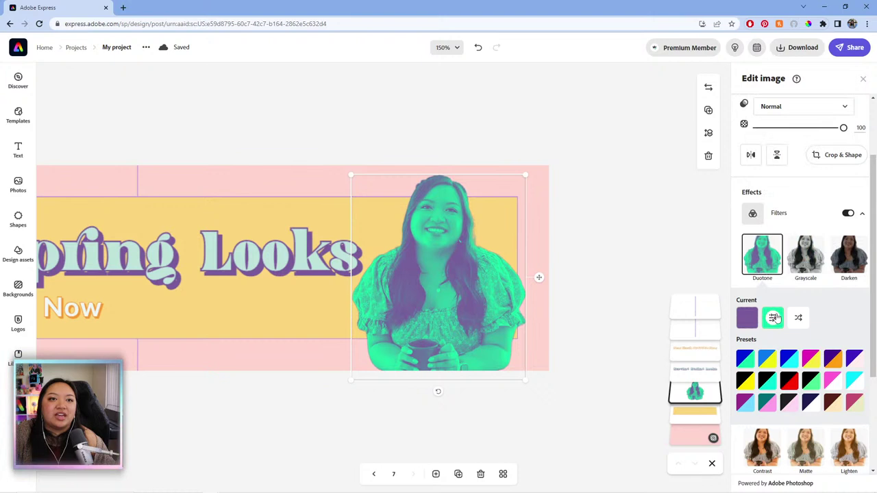
# Try the brand pink for the portrait's duotone highlights, and settle on the brand mint green #BFE3DB
pyautogui.click(773, 316)
pyautogui.click(815, 76)
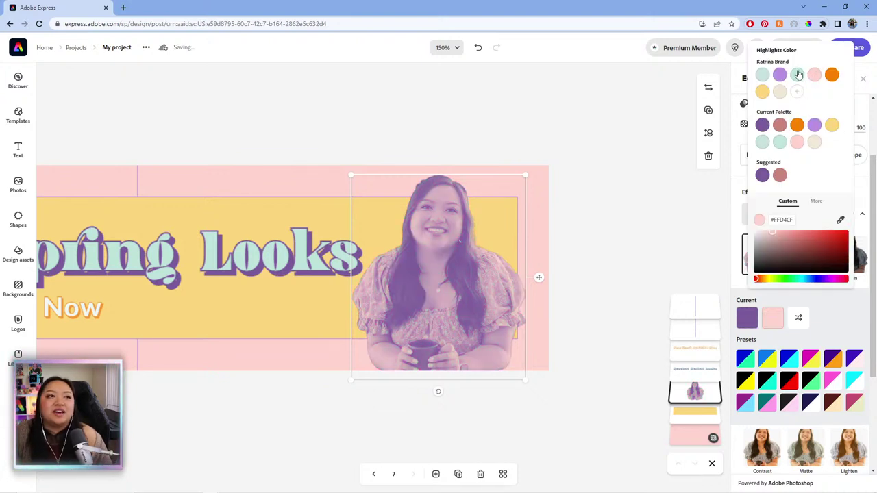
pyautogui.click(798, 75)
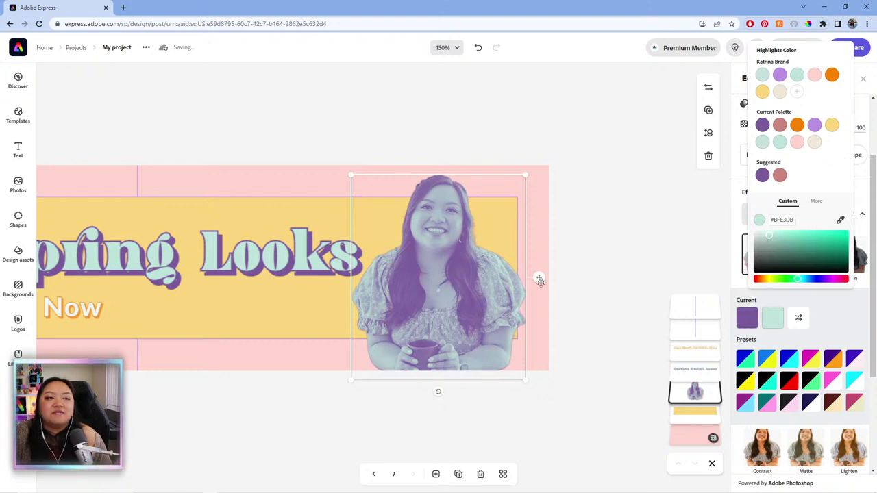
pyautogui.click(600, 258)
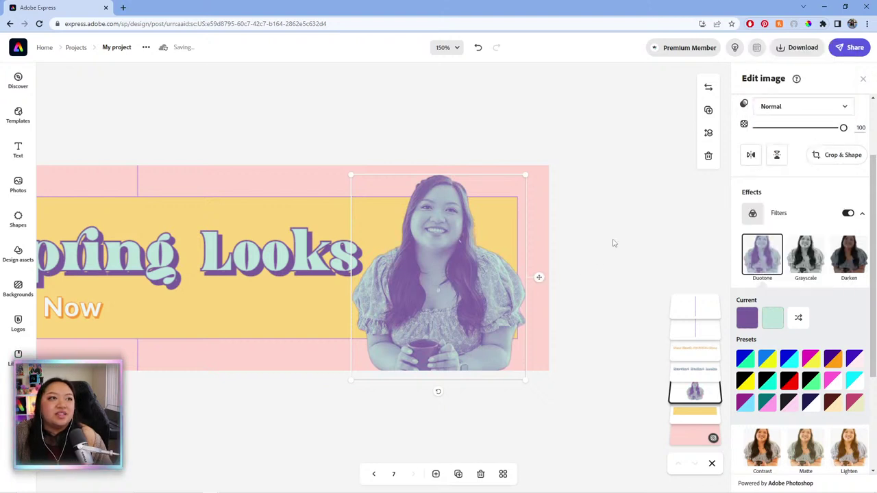
pyautogui.click(749, 321)
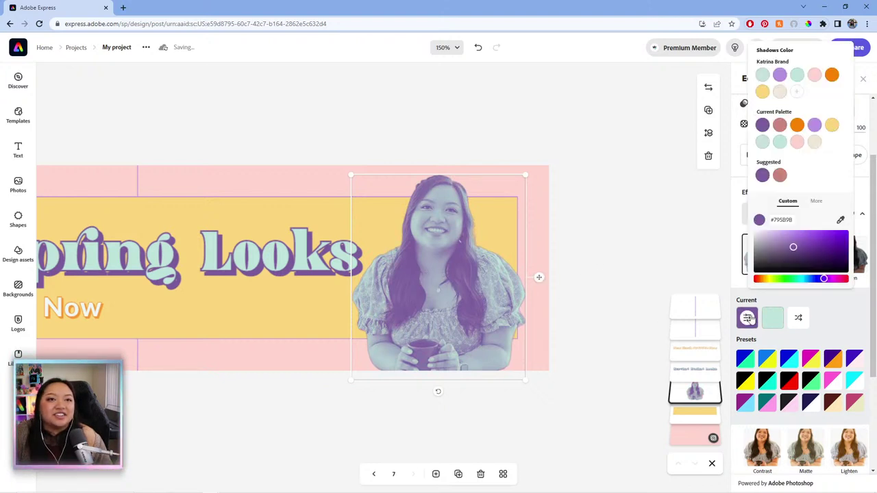
pyautogui.click(624, 238)
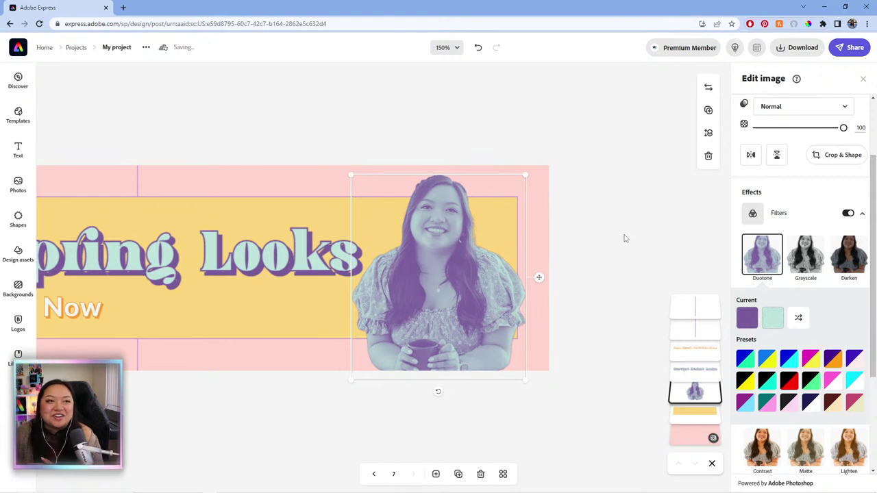
pyautogui.click(625, 238)
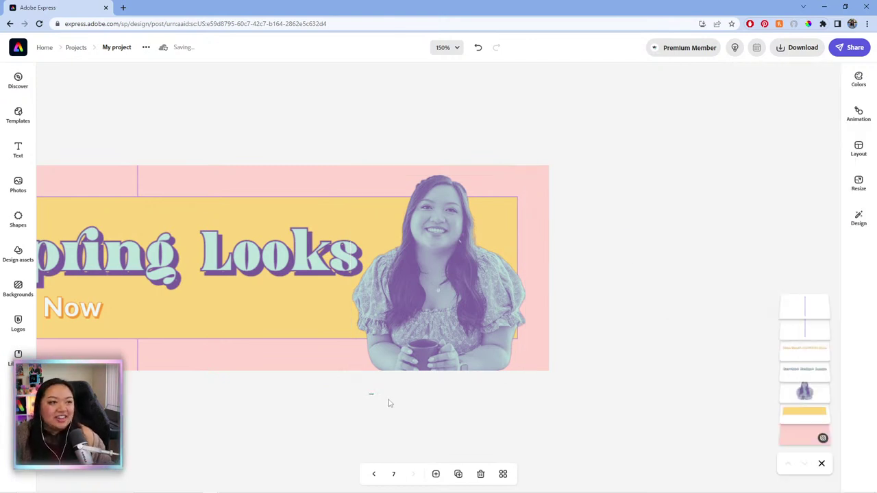
# Enlarge the portrait cutout slightly and place it beside the headline, extending past the banner's bottom edge
pyautogui.moveTo(542, 329); pyautogui.dragTo(711, 329)
pyautogui.click(660, 336)
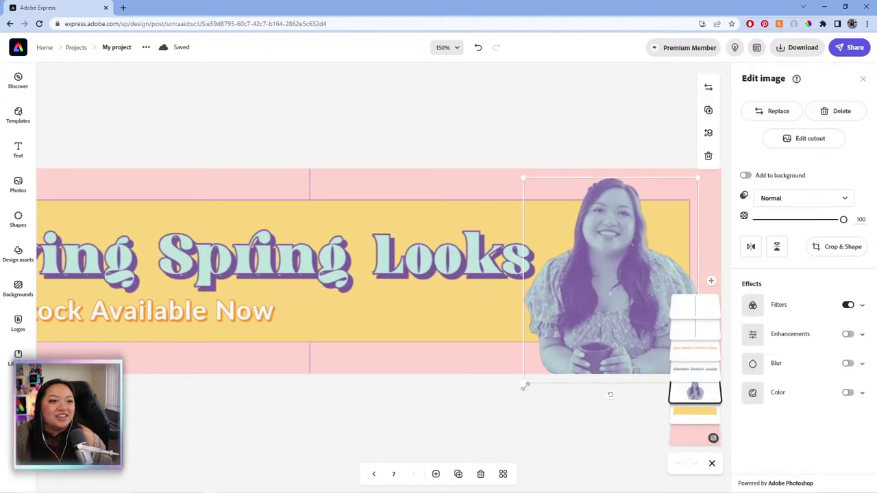
pyautogui.moveTo(525, 385); pyautogui.dragTo(509, 391)
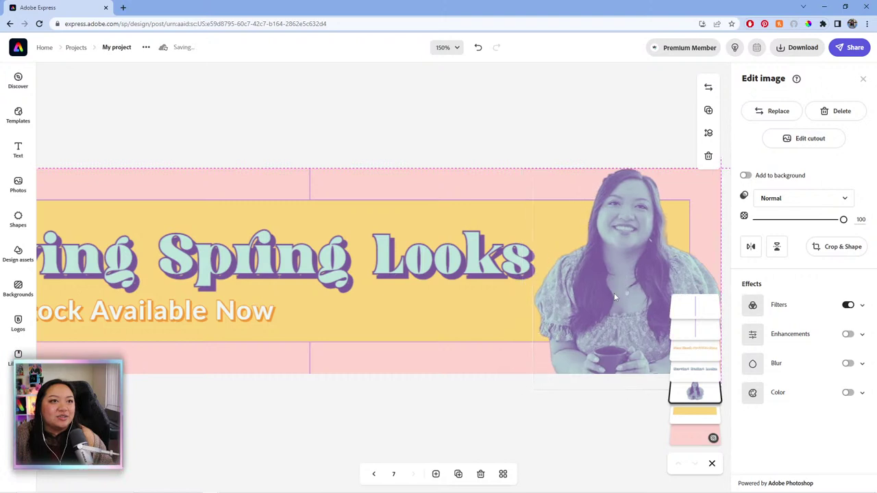
pyautogui.moveTo(614, 292); pyautogui.dragTo(598, 297)
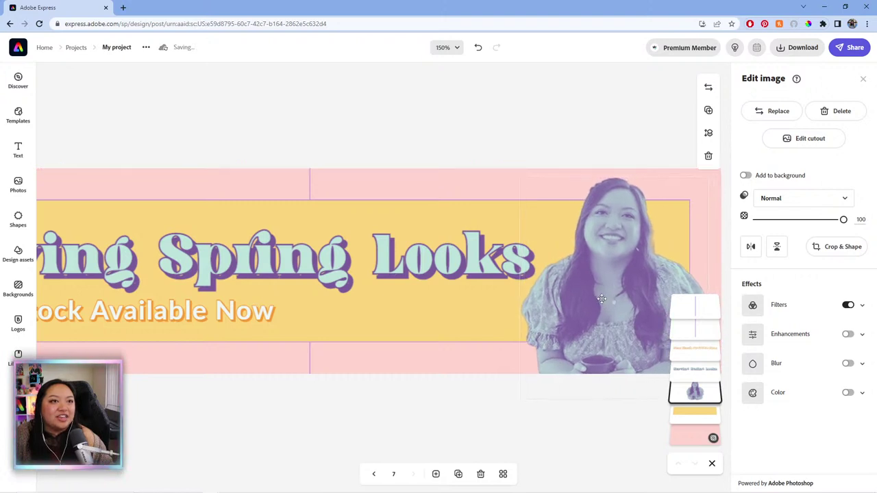
pyautogui.hscroll(2, 475, 423)
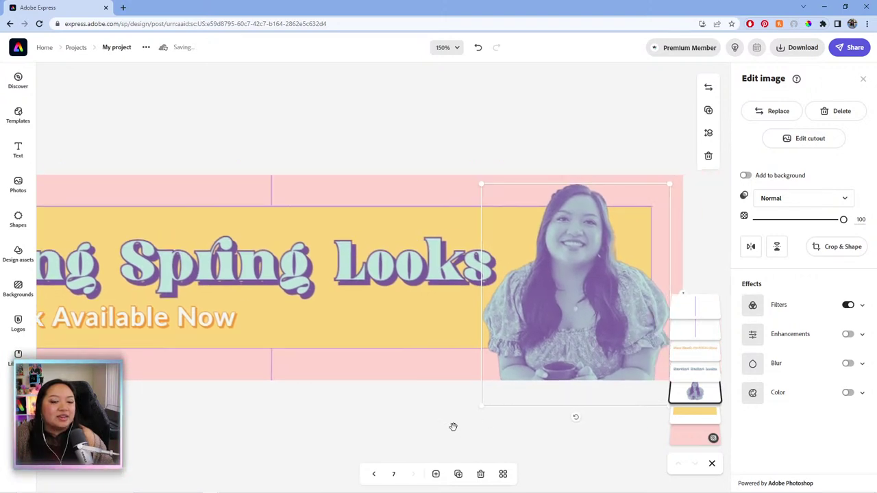
# Enhance the portrait cutout with contrast 32, brightness -14 and saturation 10
pyautogui.click(856, 335)
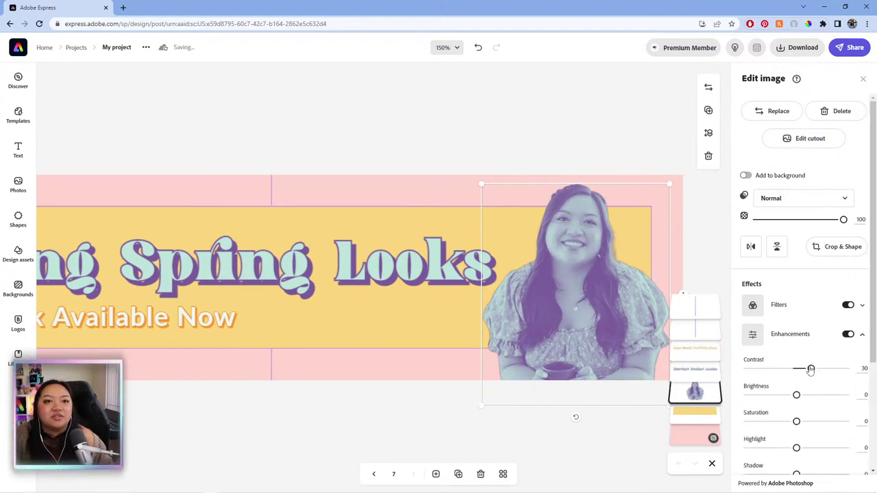
pyautogui.moveTo(811, 369); pyautogui.dragTo(797, 370)
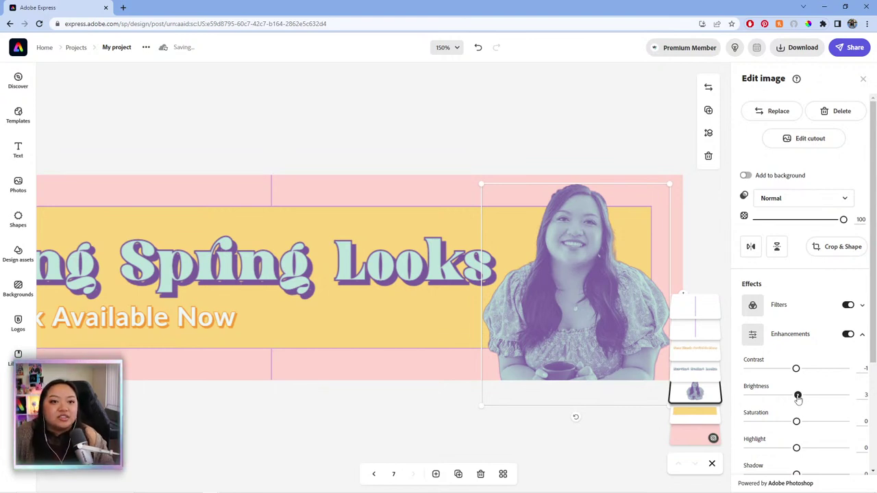
pyautogui.moveTo(796, 395); pyautogui.dragTo(814, 376)
pyautogui.moveTo(797, 426); pyautogui.dragTo(803, 430)
# Set the portrait's highlight to -6, shadow to -25, warmth to -3 and sharpen to 4
pyautogui.scroll(-2, 781, 456)
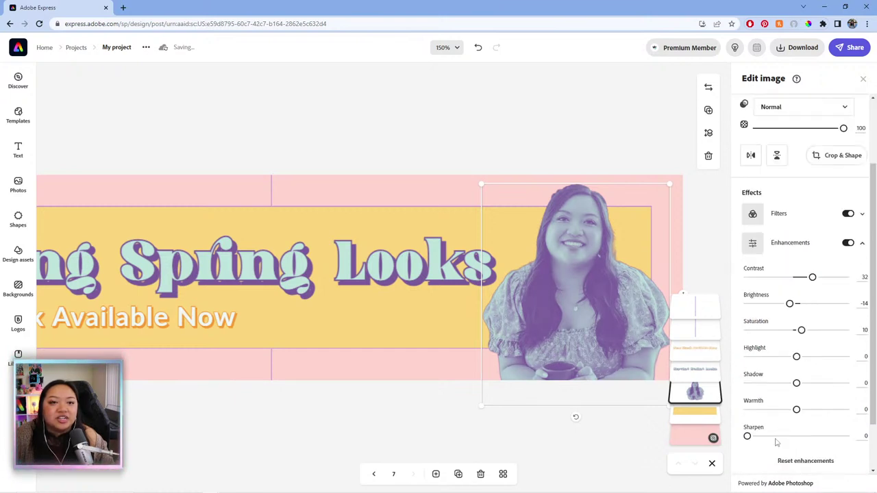
pyautogui.moveTo(796, 356); pyautogui.dragTo(784, 387)
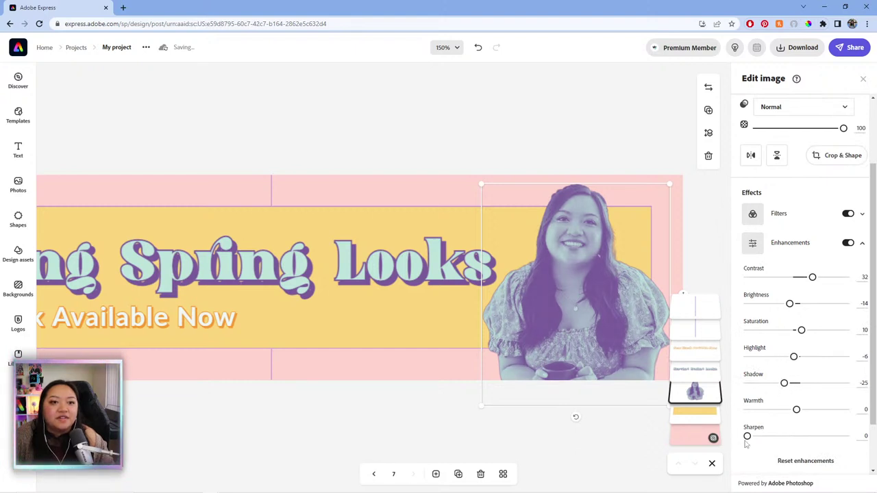
pyautogui.moveTo(748, 436); pyautogui.dragTo(749, 438)
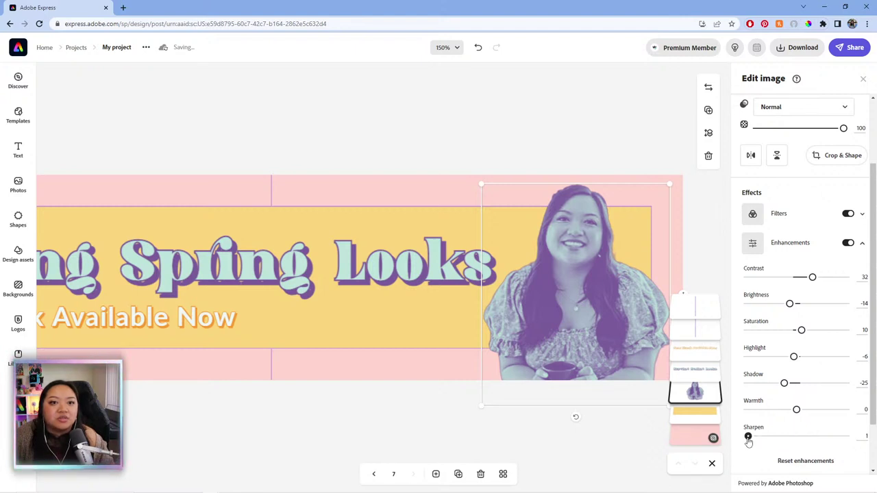
pyautogui.moveTo(748, 437); pyautogui.dragTo(751, 437)
pyautogui.moveTo(796, 410); pyautogui.dragTo(795, 410)
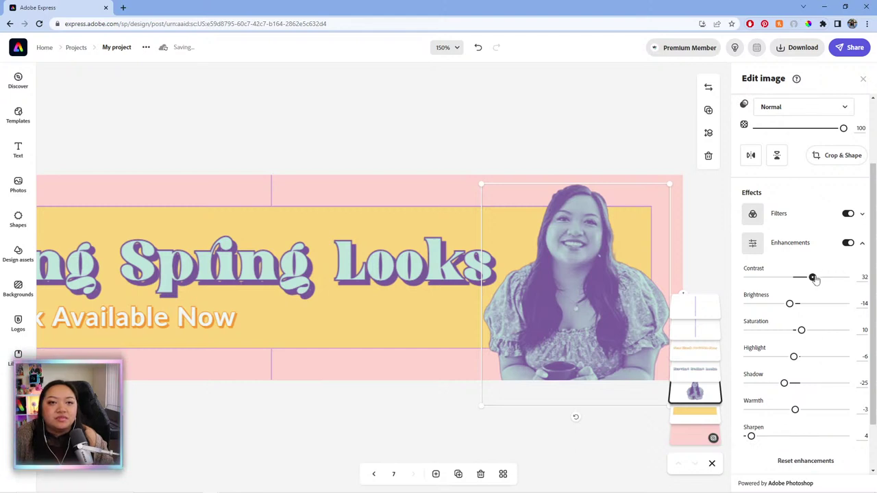
pyautogui.click(575, 165)
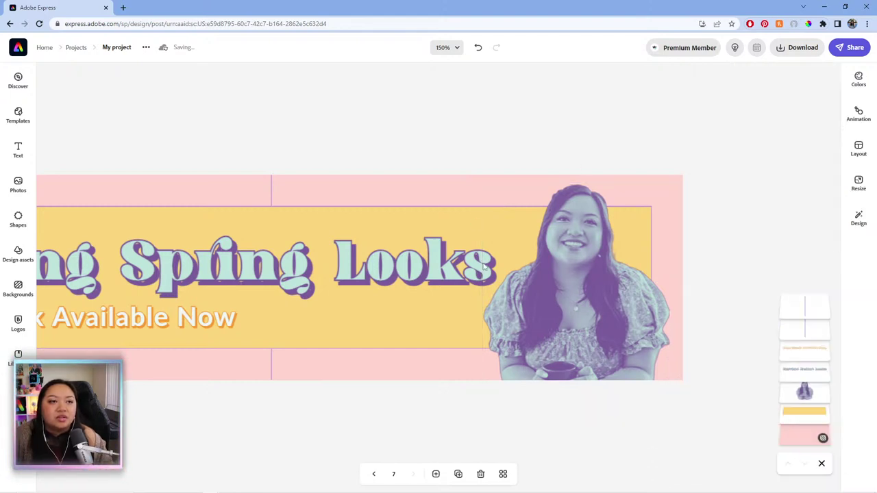
# Show all pages of the project in a grid and select pages 4, 5, 6 and 7
pyautogui.click(455, 49)
pyautogui.click(428, 146)
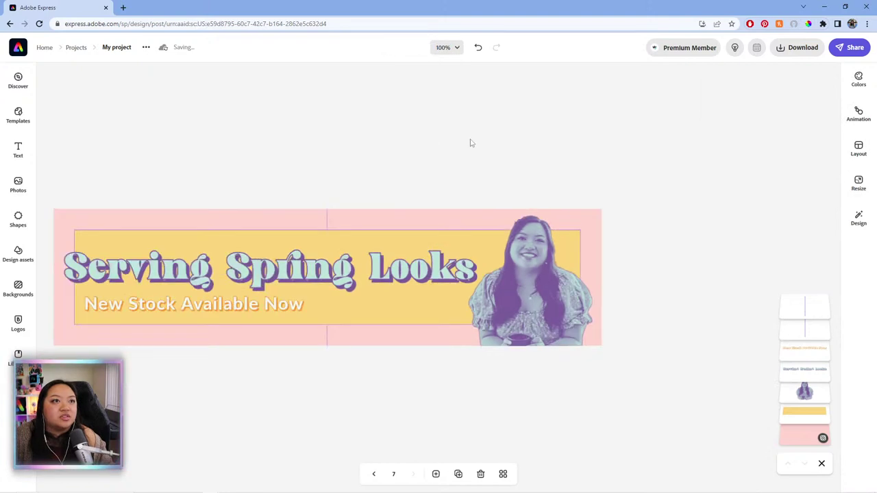
pyautogui.moveTo(376, 218); pyautogui.dragTo(466, 240)
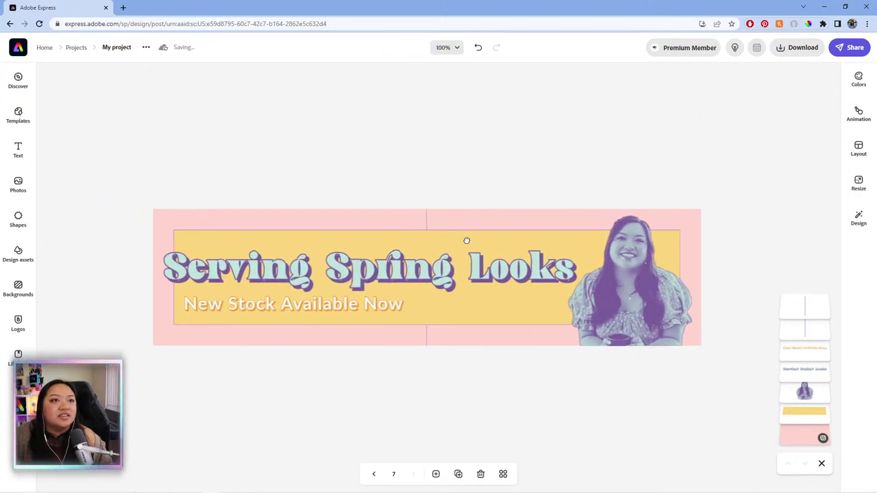
pyautogui.moveTo(470, 203); pyautogui.dragTo(495, 213)
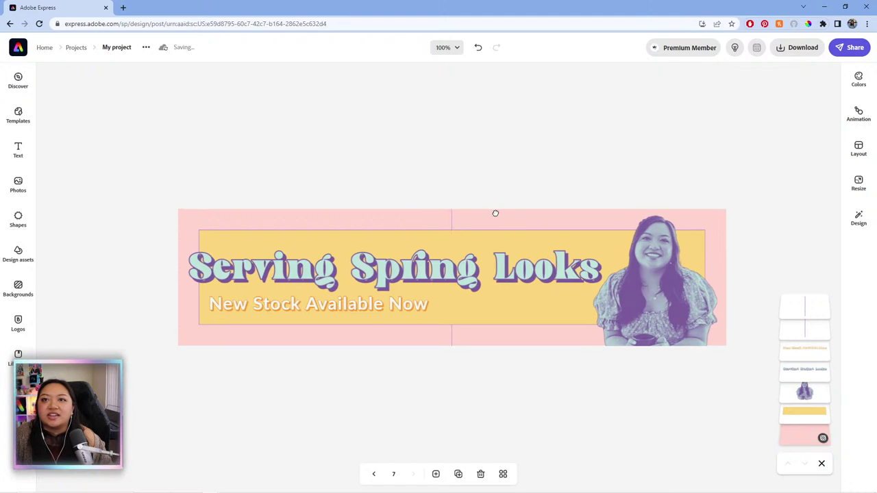
pyautogui.click(503, 474)
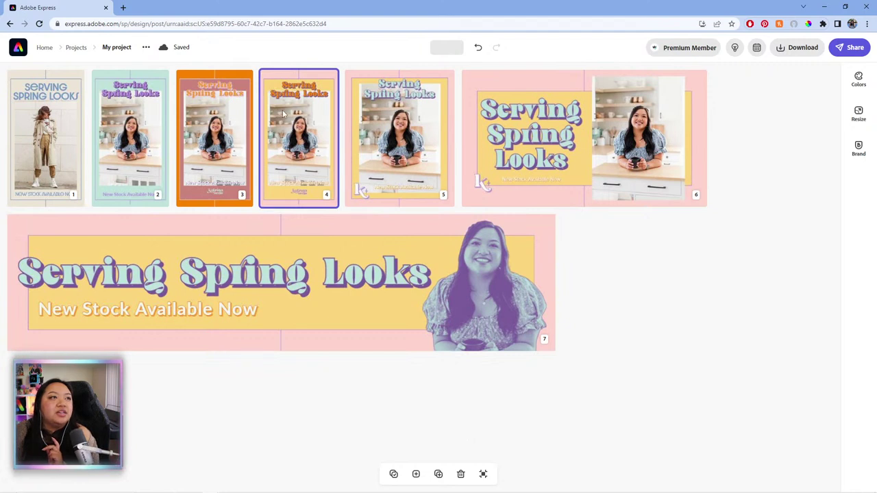
pyautogui.click(359, 87)
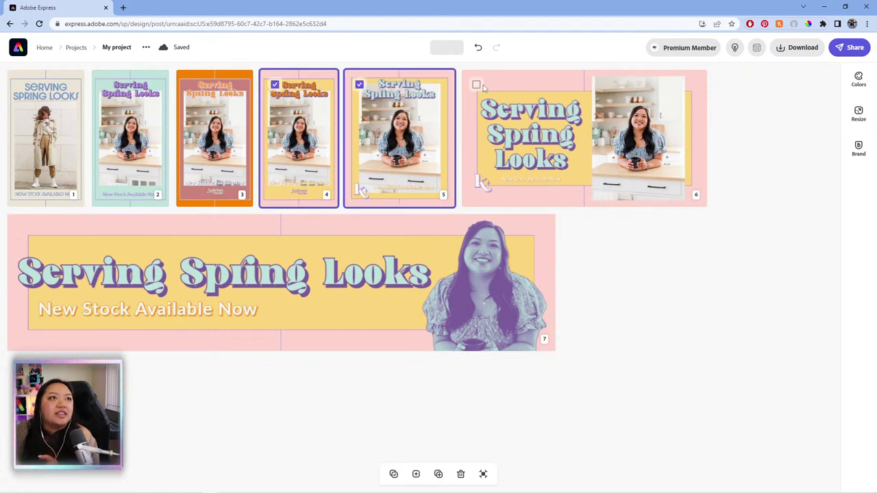
pyautogui.click(477, 86)
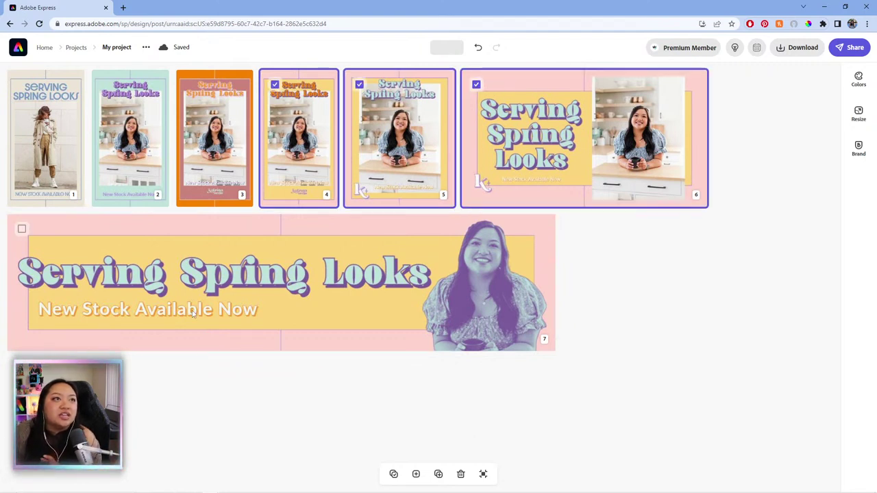
pyautogui.click(23, 230)
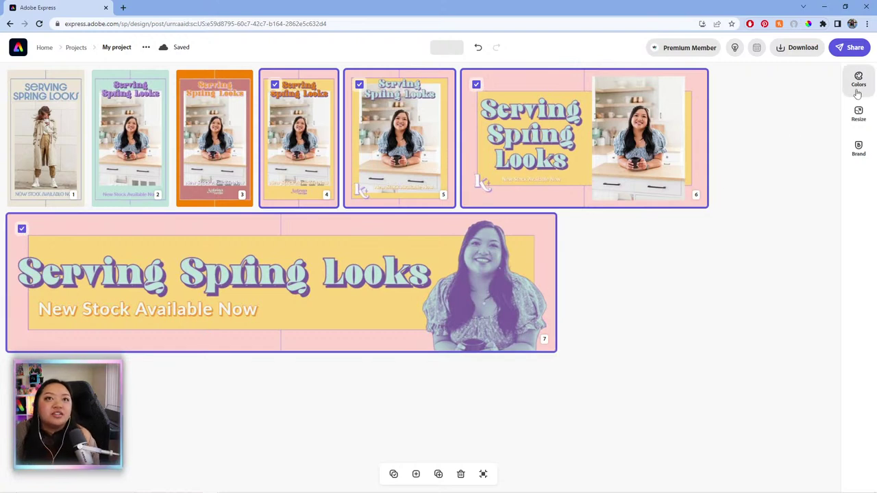
# Apply the brand to the selected pages 4 to 7 and shuffle its styling to a mint background, yellow panel and white headline
pyautogui.click(858, 148)
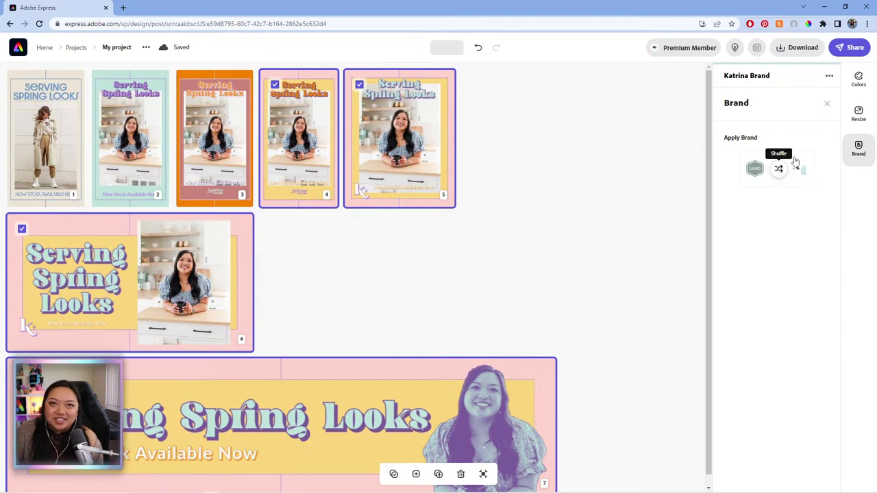
pyautogui.click(779, 172)
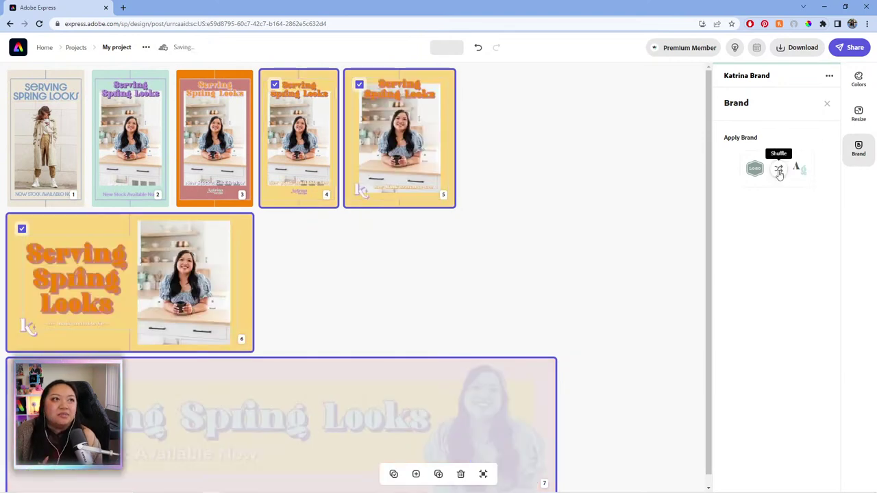
pyautogui.click(779, 172)
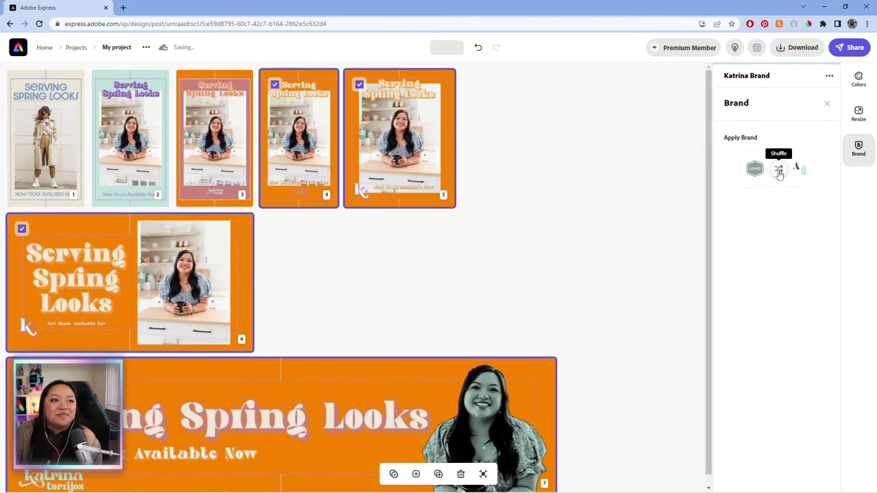
pyautogui.click(779, 172)
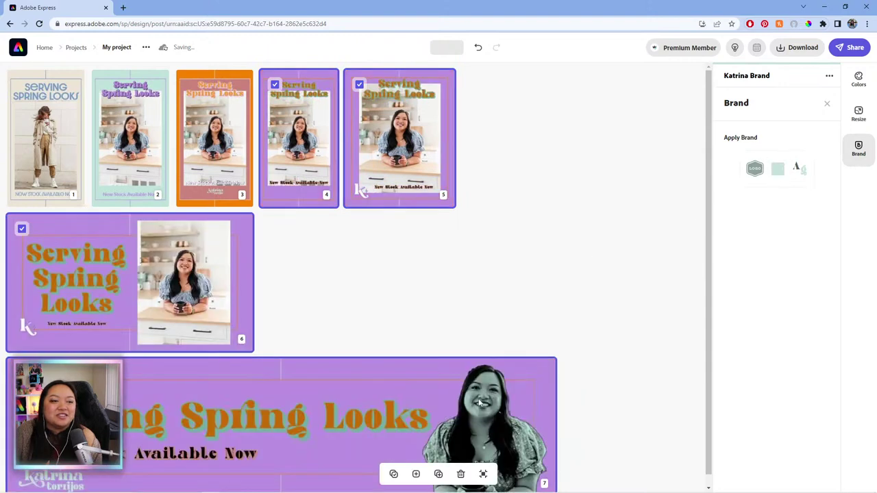
pyautogui.click(779, 172)
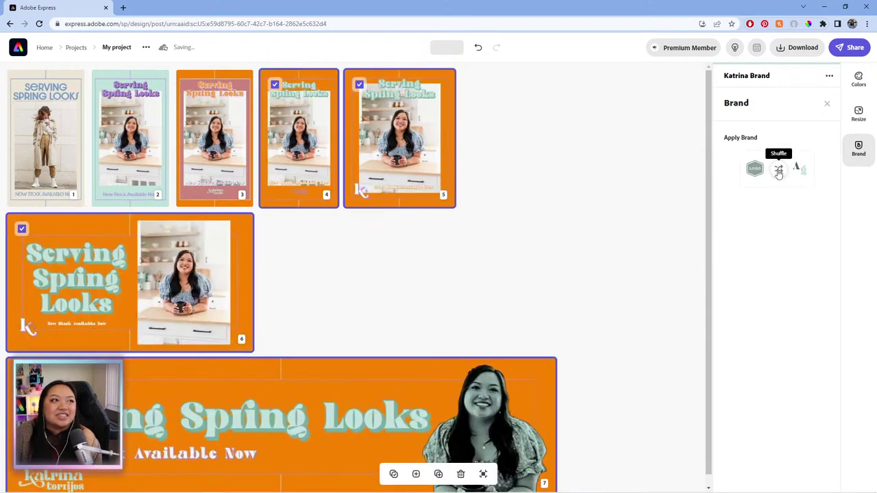
pyautogui.click(779, 172)
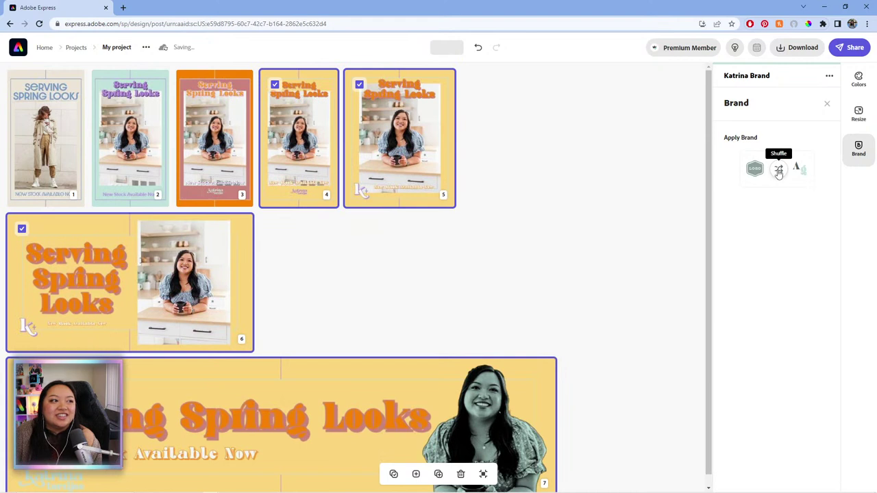
pyautogui.click(779, 172)
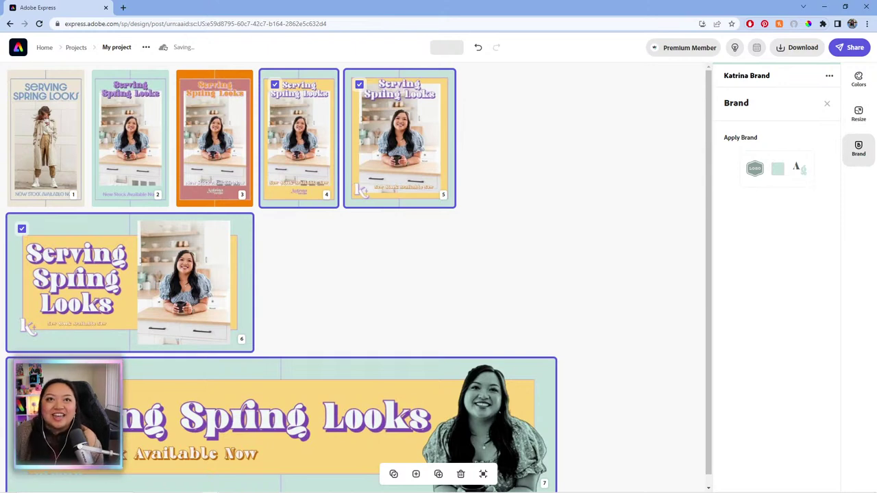
# Recolour the selected pages with the brand's colourful palette, shuffling to a pink background, yellow panel and black headline with purple shadow
pyautogui.click(858, 79)
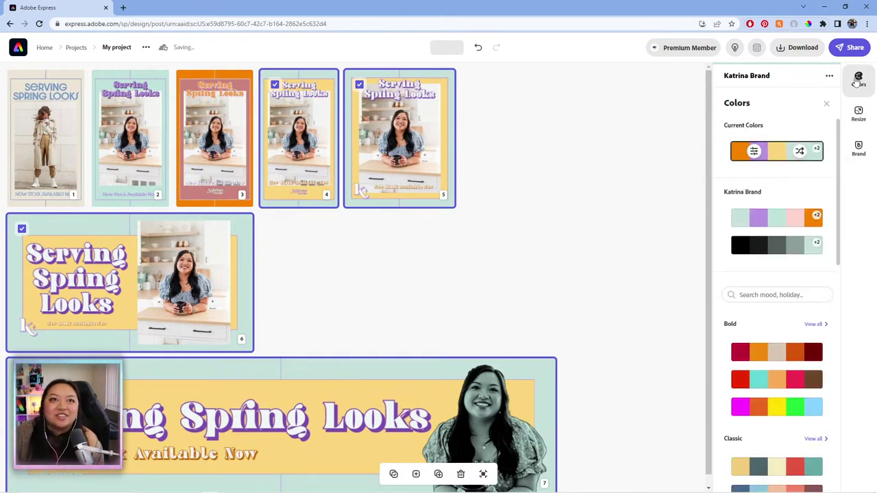
pyautogui.click(779, 220)
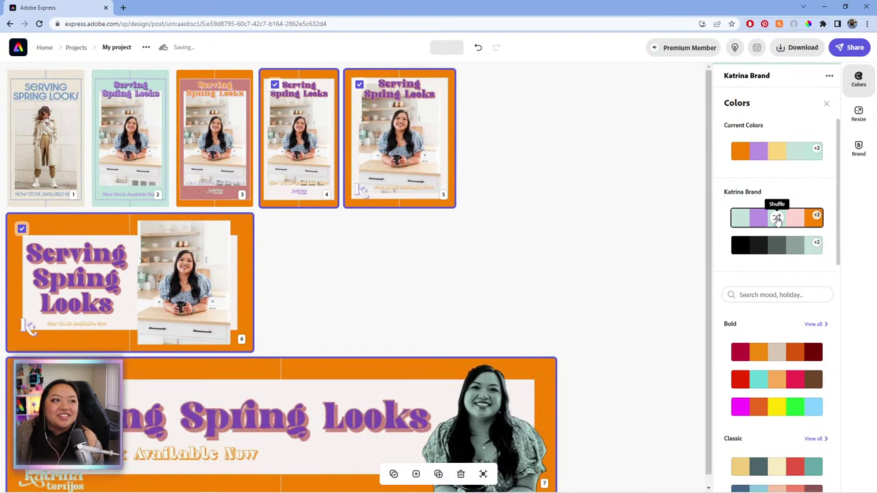
pyautogui.click(777, 218)
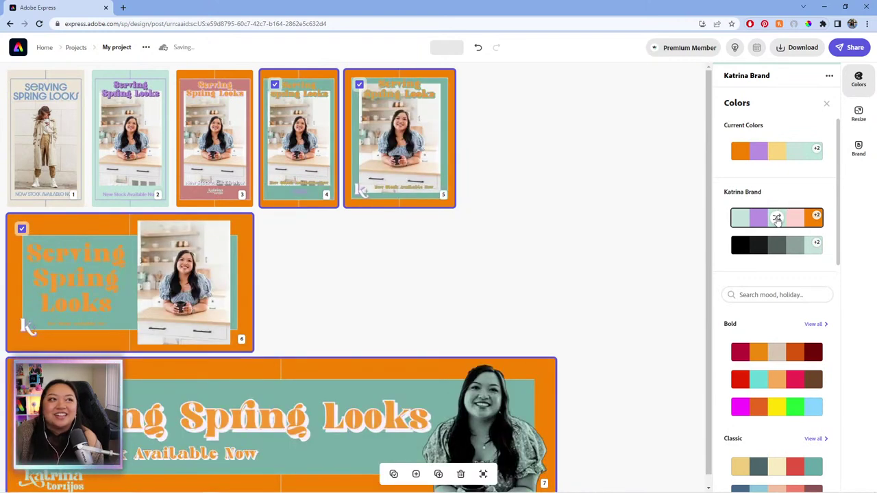
pyautogui.click(777, 219)
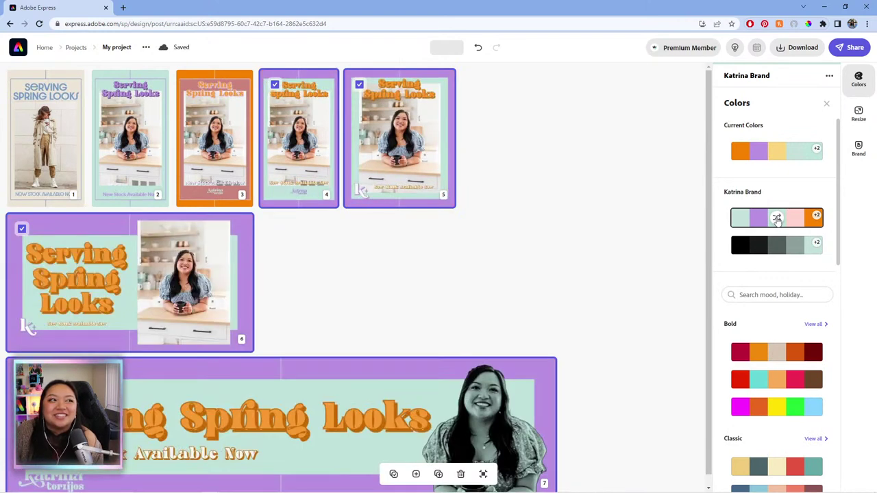
pyautogui.click(777, 218)
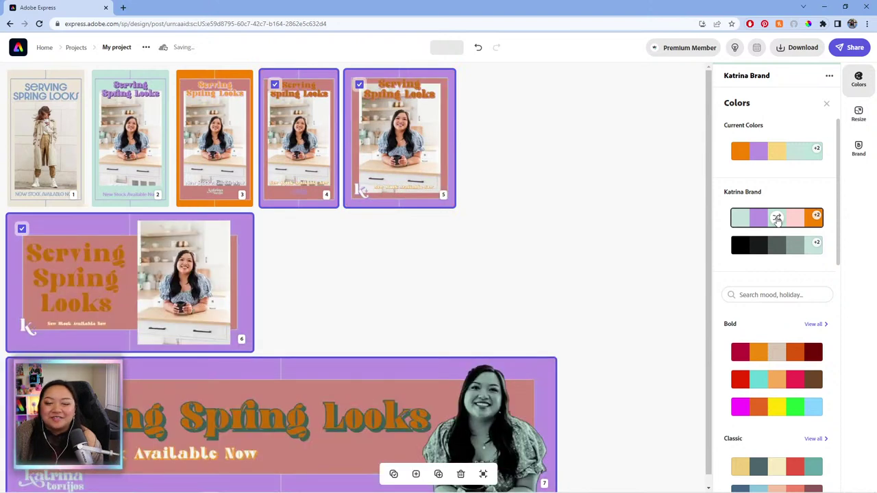
pyautogui.click(777, 218)
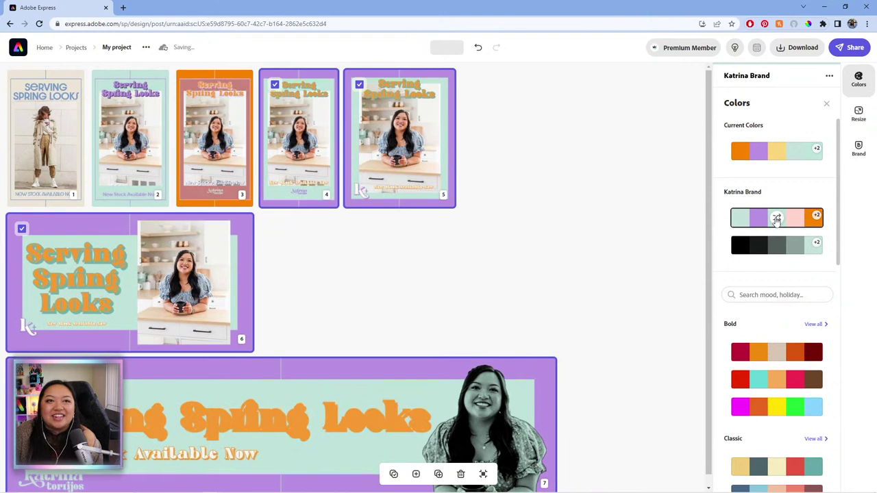
pyautogui.click(777, 219)
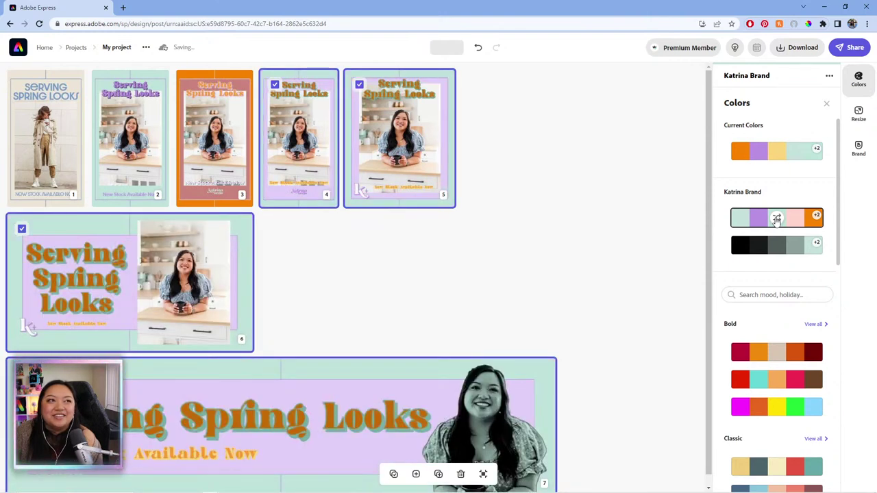
pyautogui.click(777, 219)
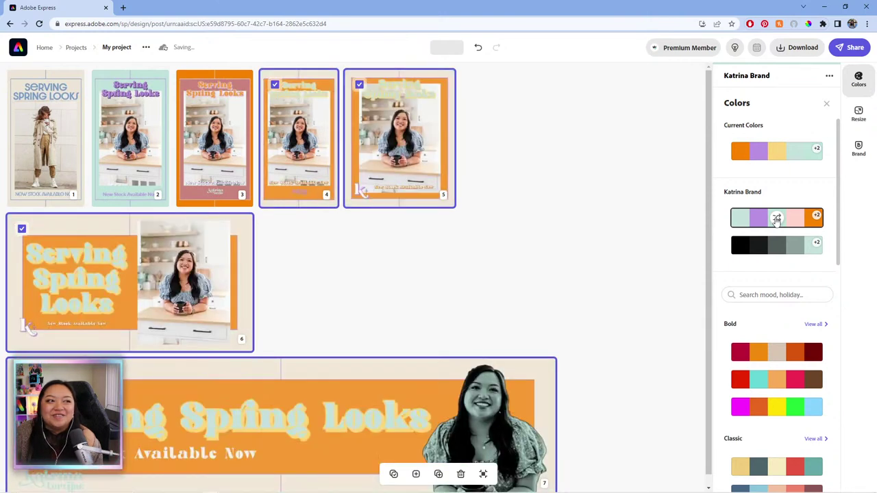
pyautogui.click(776, 218)
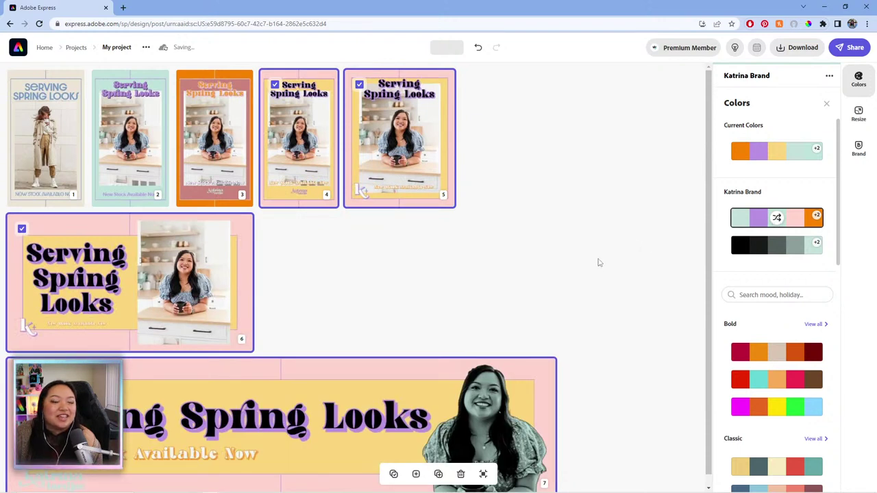
# On the page 7 banner, turn off the portrait cutout's filter and enhancements, and return to the page grid
pyautogui.click(490, 417)
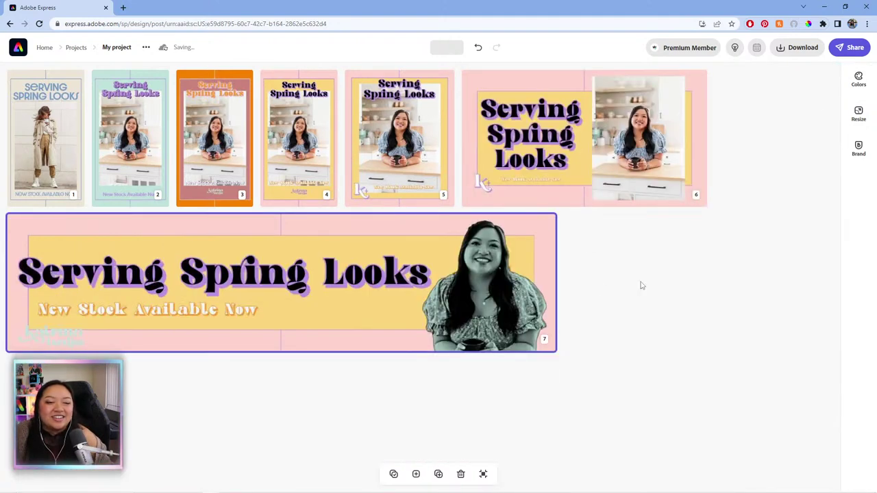
pyautogui.doubleClick(492, 267)
pyautogui.click(691, 289)
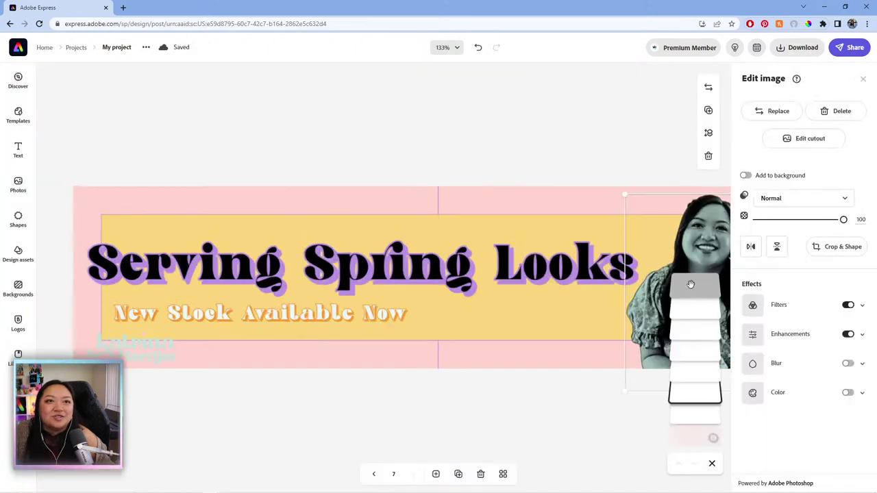
pyautogui.click(848, 334)
pyautogui.click(849, 306)
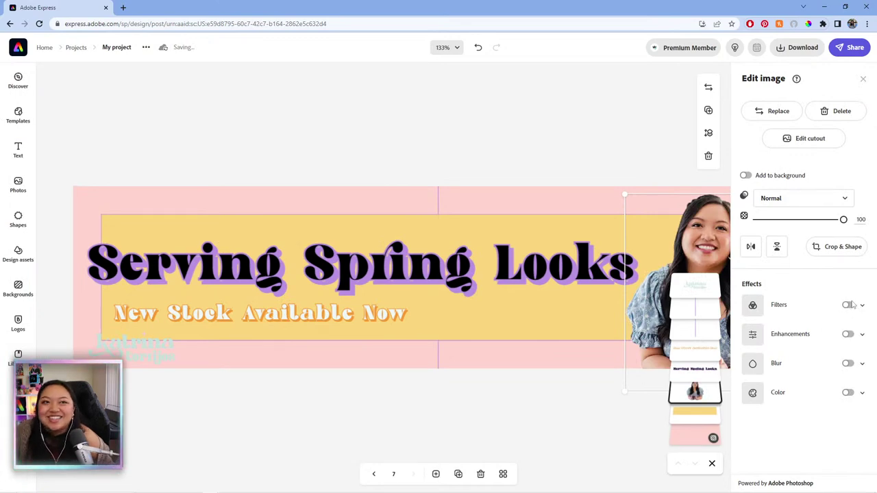
pyautogui.click(566, 162)
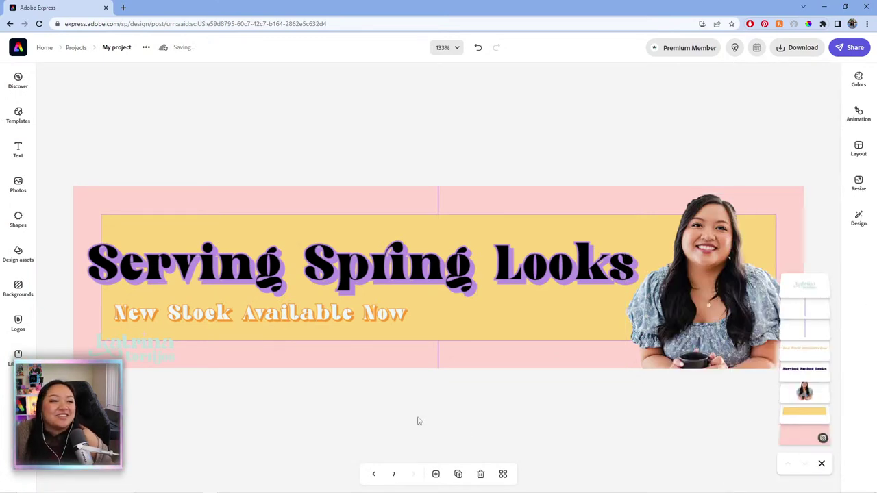
pyautogui.click(502, 474)
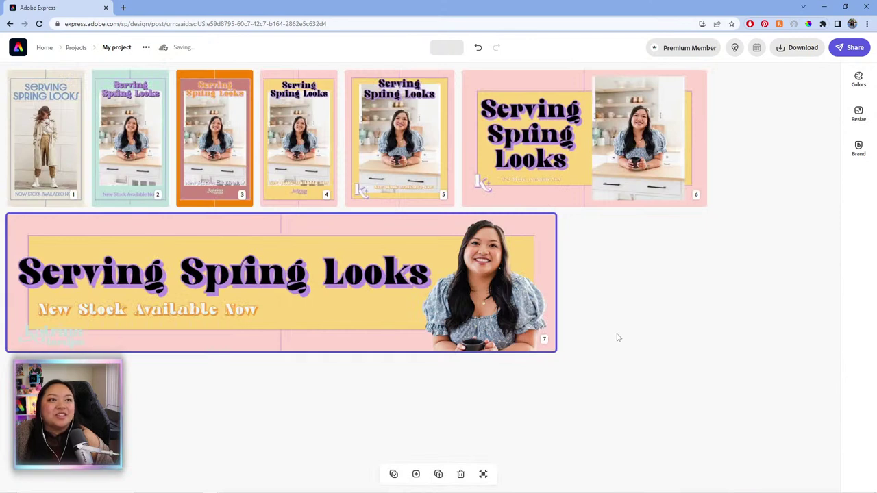
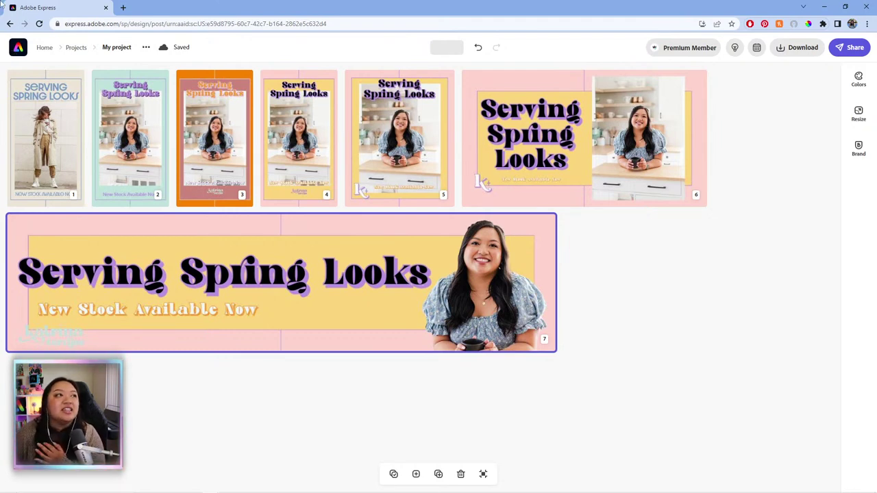
# Open page 1 and compare the original template's frame and background with the branded version on page 2
pyautogui.doubleClick(53, 128)
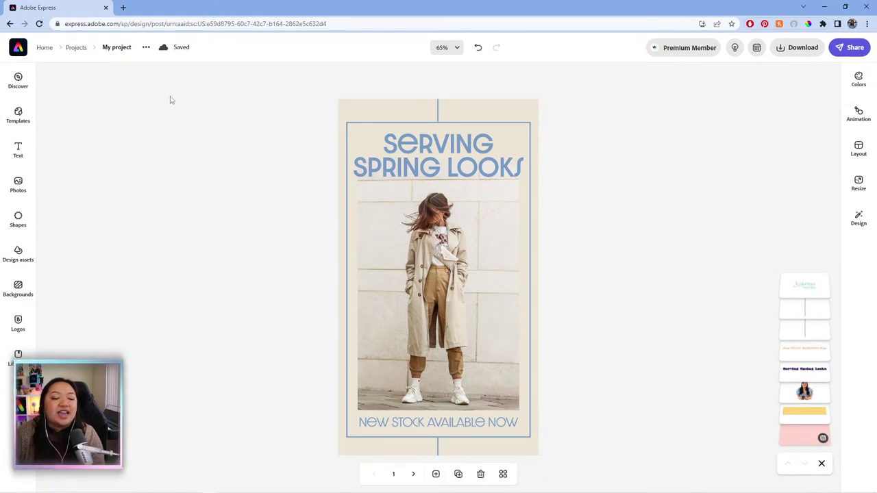
pyautogui.click(425, 188)
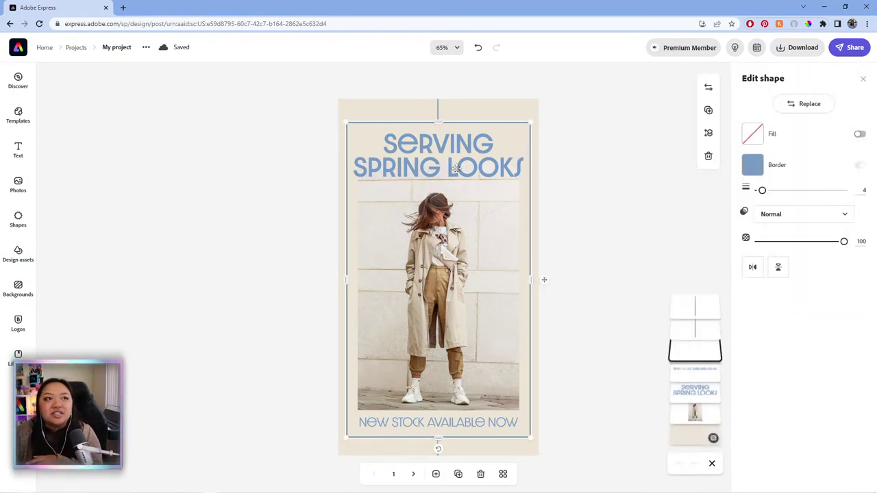
pyautogui.click(494, 122)
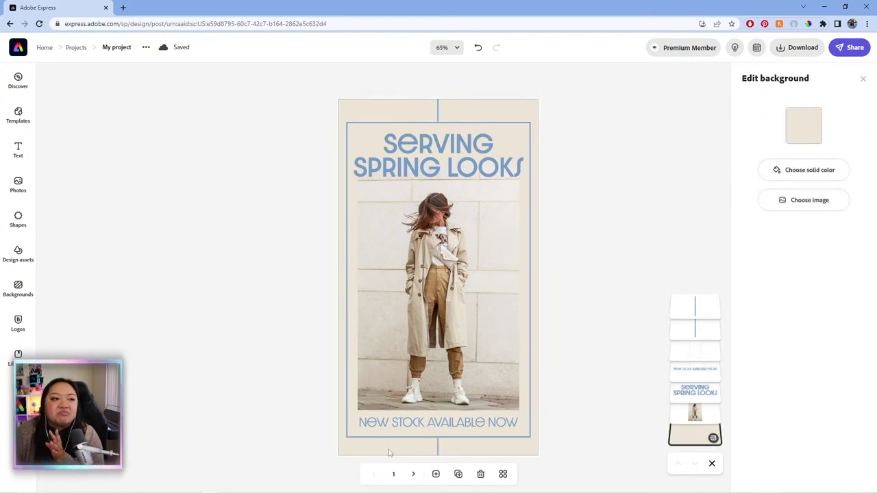
pyautogui.click(414, 474)
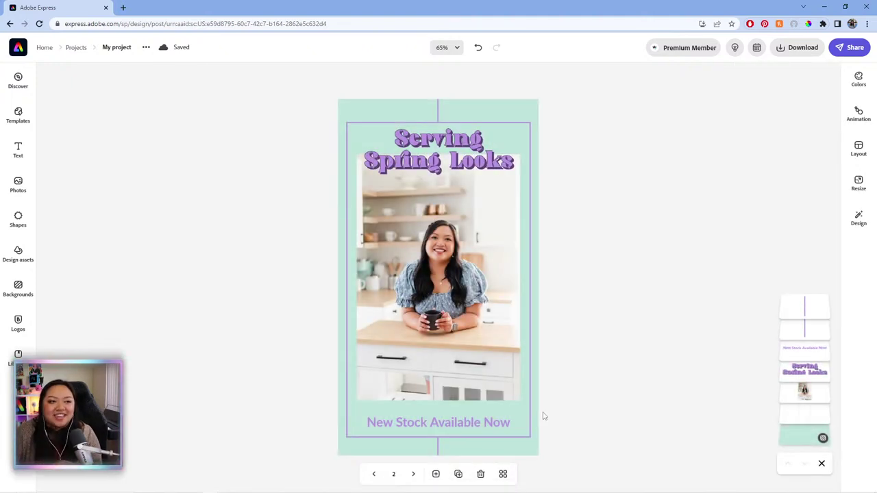
pyautogui.click(494, 111)
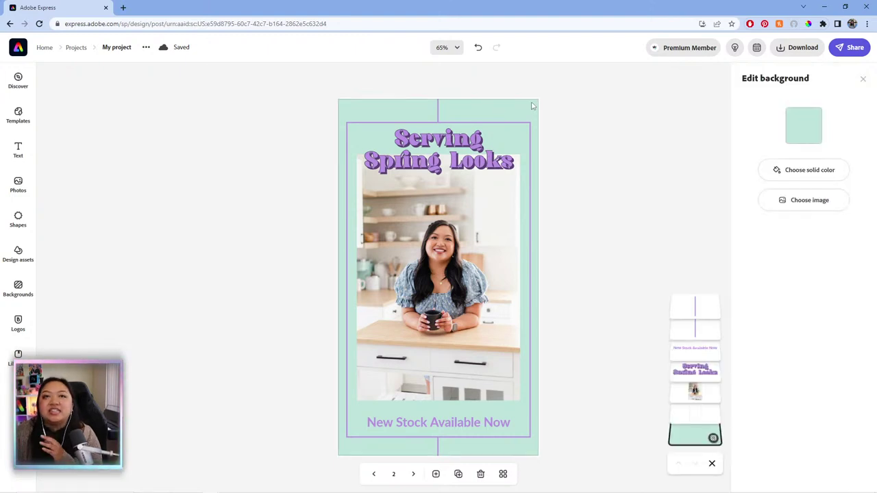
# Look through the brand logos and the brand fonts available for page 2's "Serving Spring Looks" headline
pyautogui.click(29, 334)
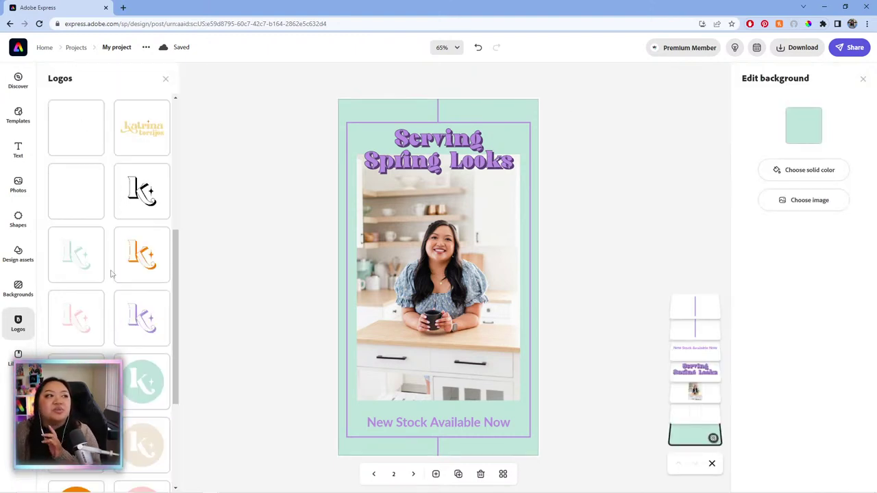
pyautogui.click(619, 205)
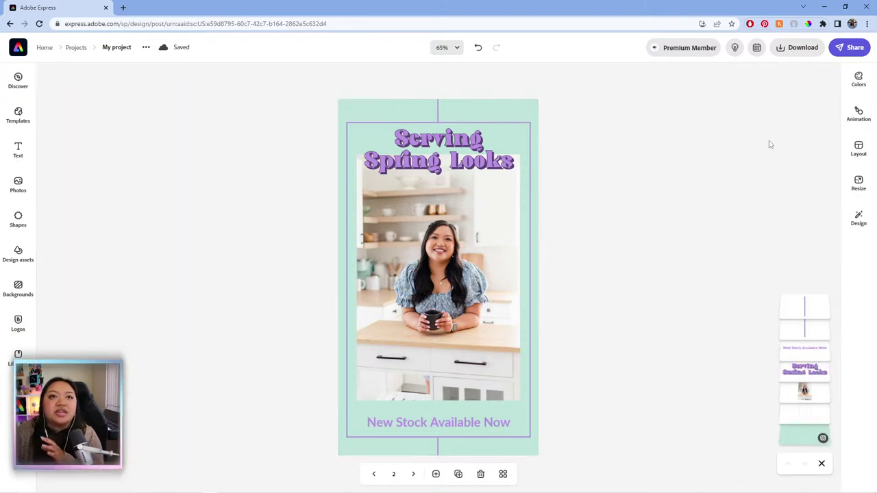
pyautogui.click(435, 146)
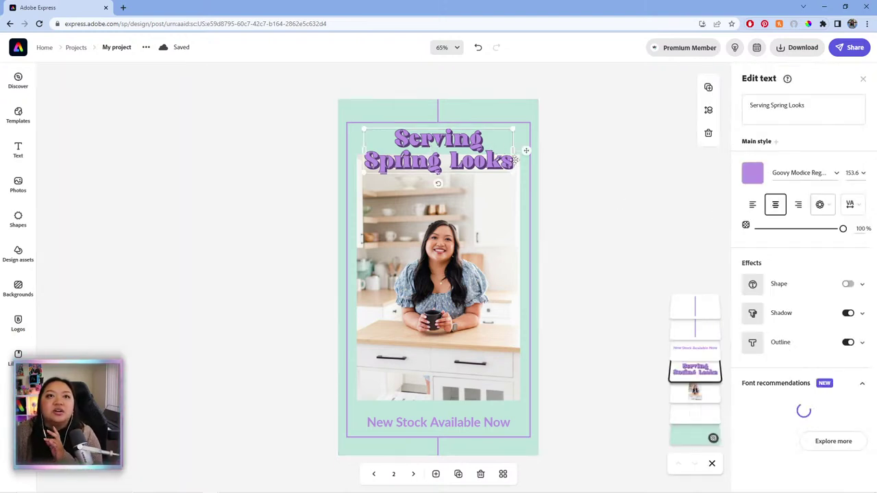
pyautogui.click(821, 173)
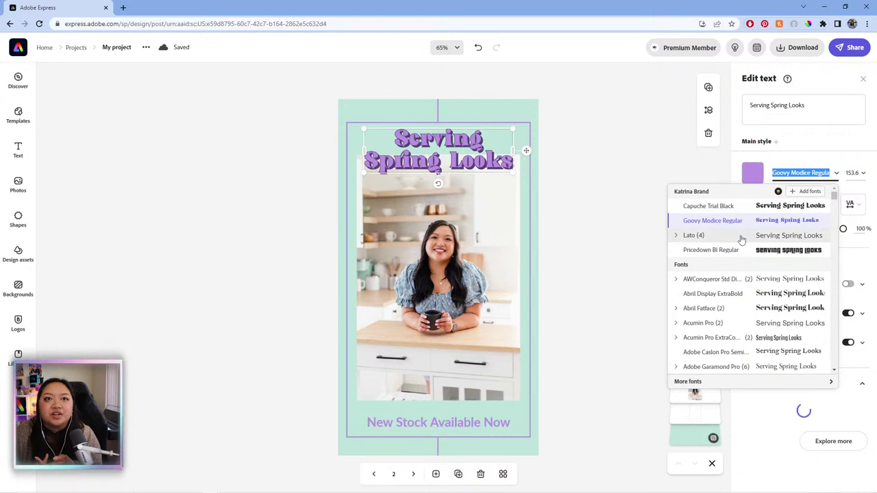
pyautogui.click(700, 122)
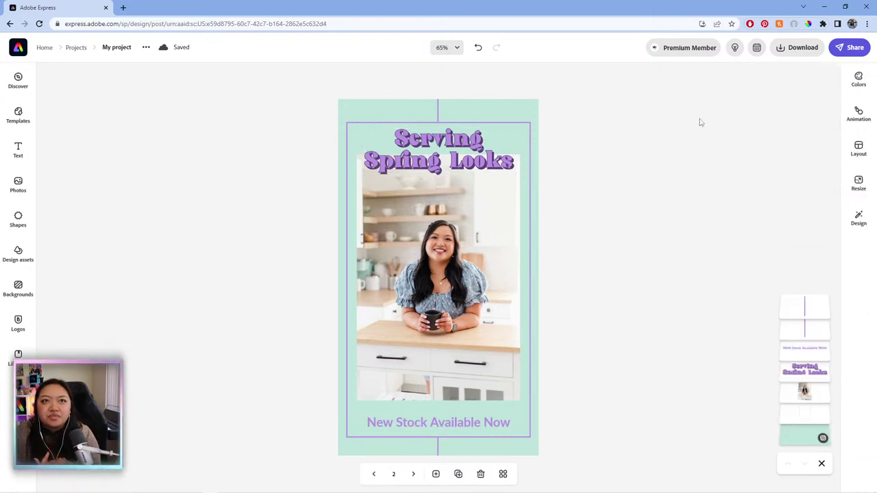
# Review the brand and design variation options on page 2, view page 3, and return to the page grid
pyautogui.click(849, 85)
pyautogui.click(860, 219)
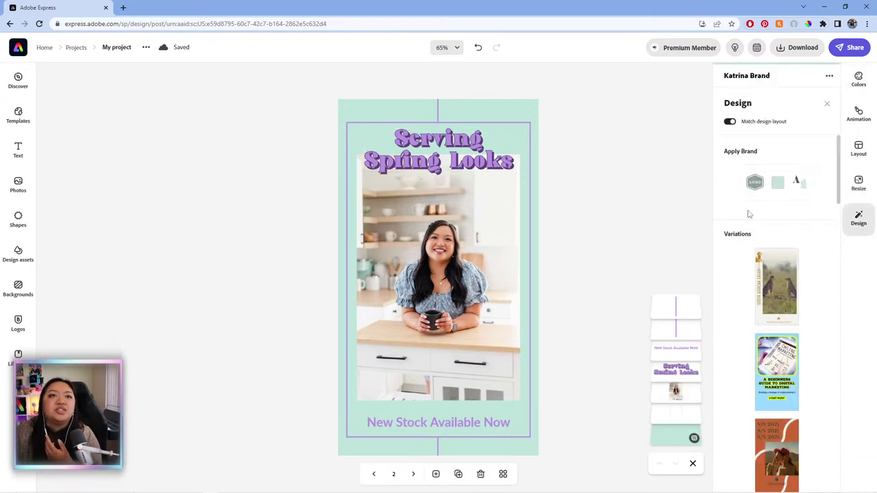
pyautogui.click(414, 474)
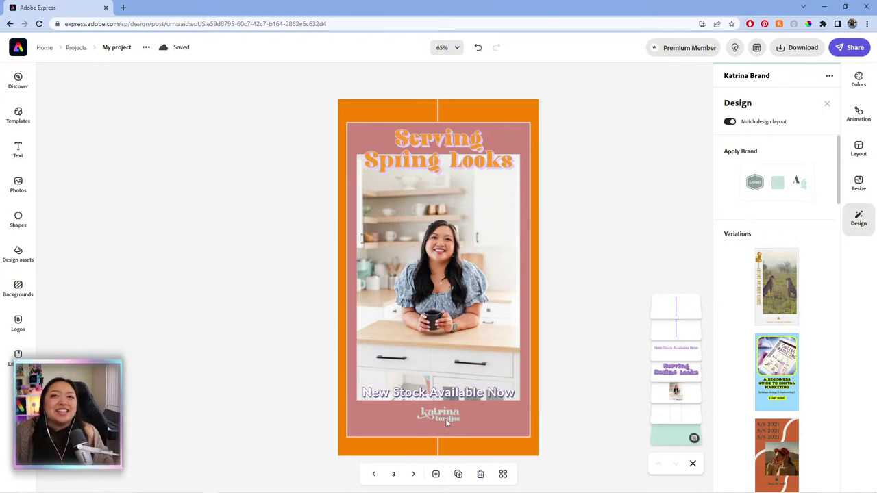
pyautogui.click(503, 474)
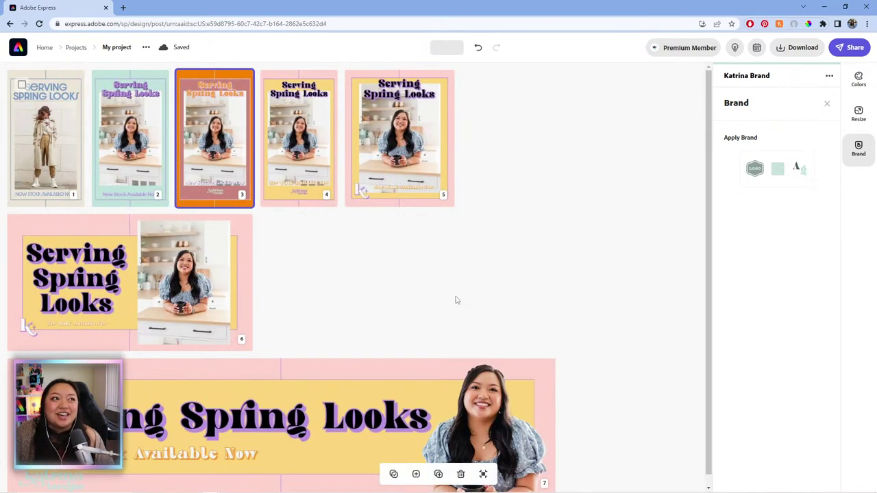
# Open page 4 to view its pink and yellow design, and return to the page grid
pyautogui.click(281, 158)
pyautogui.click(281, 159)
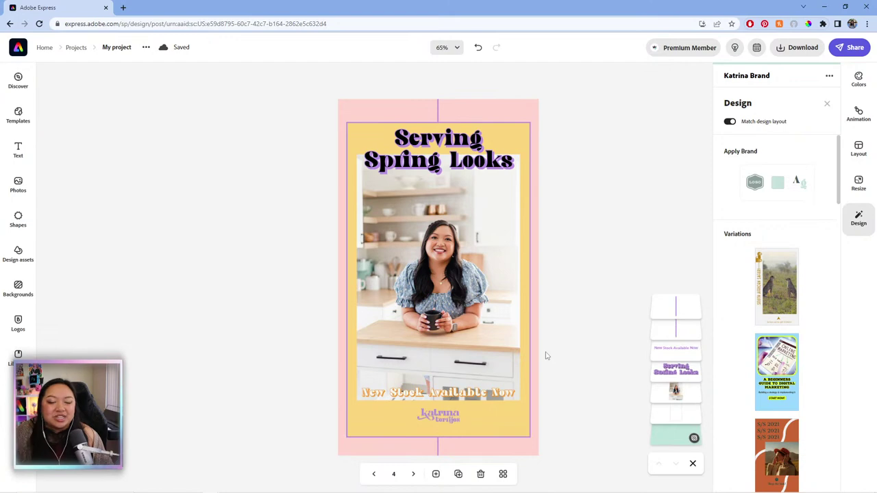
pyautogui.click(503, 474)
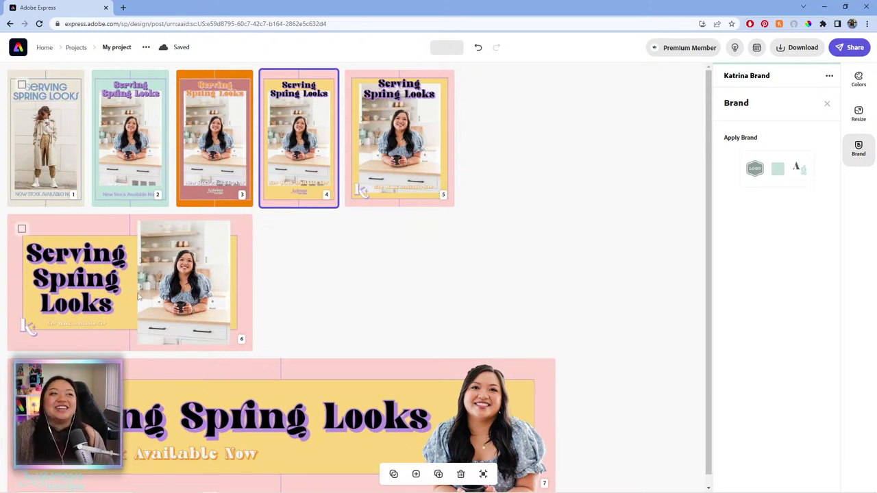
# Open the page 7 banner and apply the Duotone filter to the portrait cutout
pyautogui.scroll(-1, 487, 313)
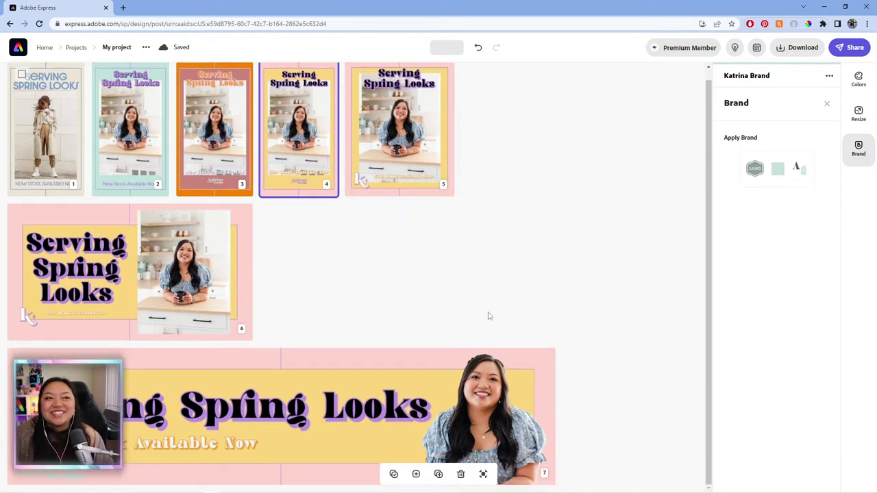
pyautogui.doubleClick(476, 412)
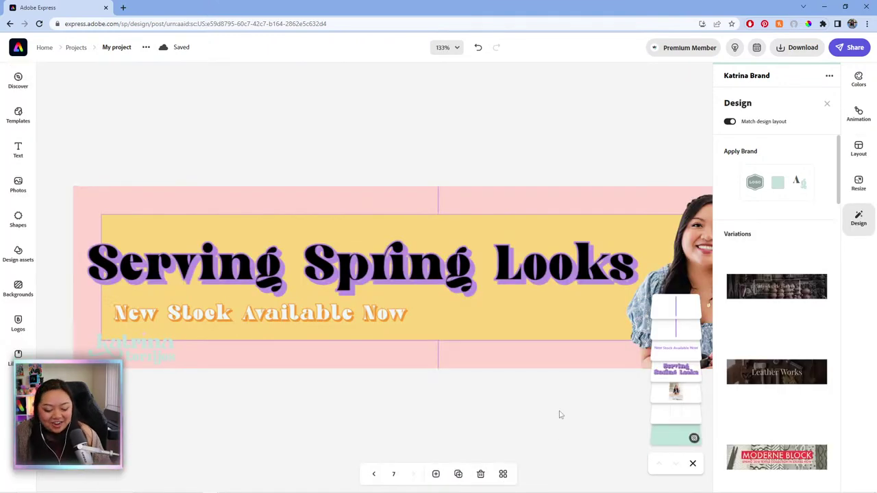
pyautogui.moveTo(572, 386); pyautogui.dragTo(396, 399)
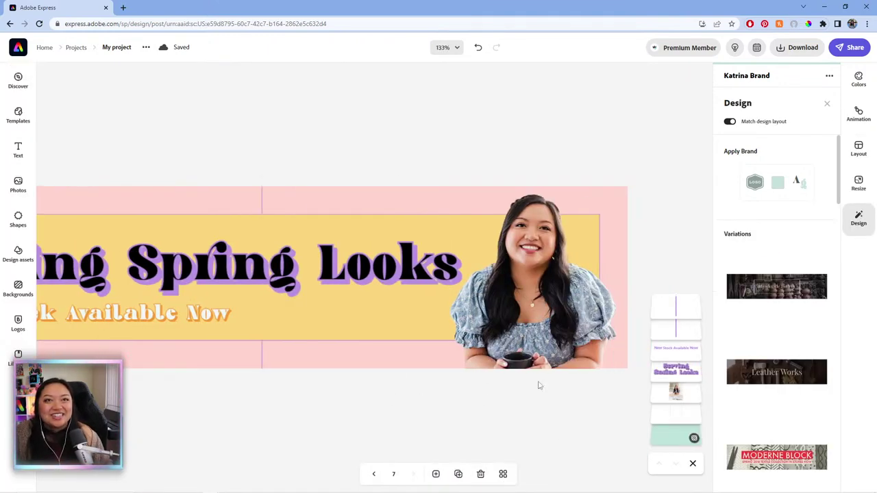
pyautogui.click(538, 303)
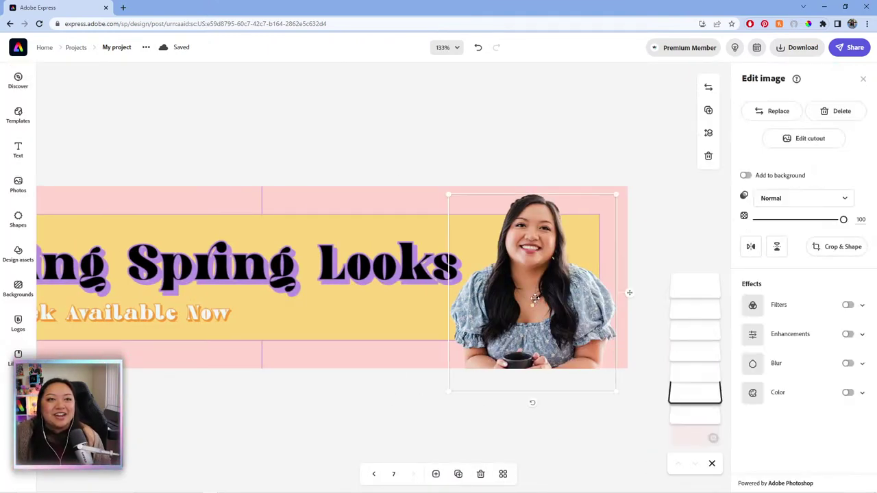
pyautogui.click(849, 306)
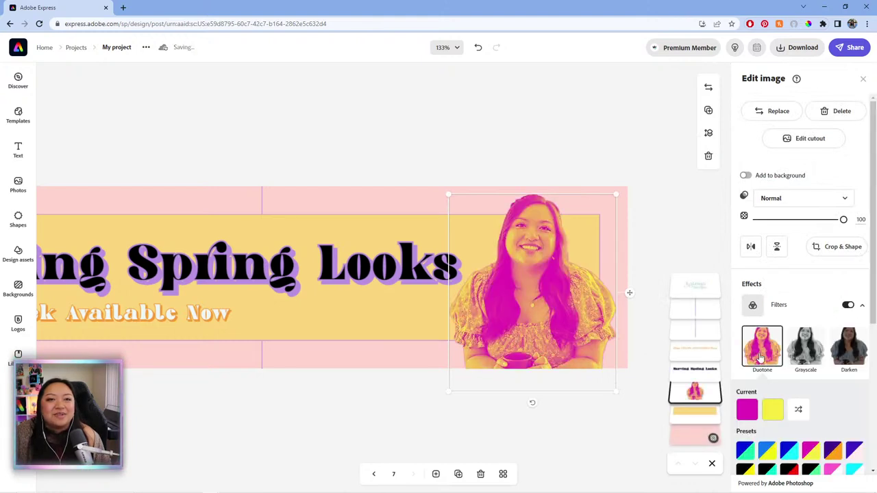
# Try the brand mint as the duotone's shadows color, and set it to dark purple #48365C instead
pyautogui.click(747, 409)
pyautogui.click(796, 200)
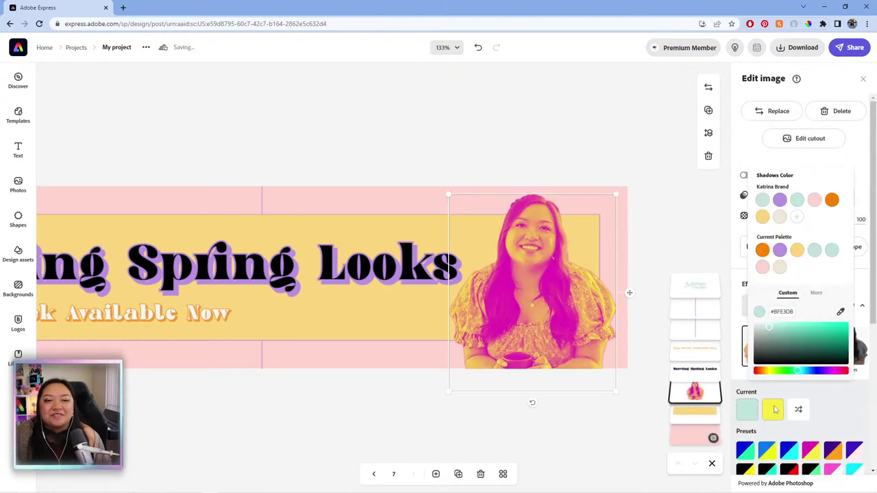
pyautogui.click(775, 409)
pyautogui.click(746, 409)
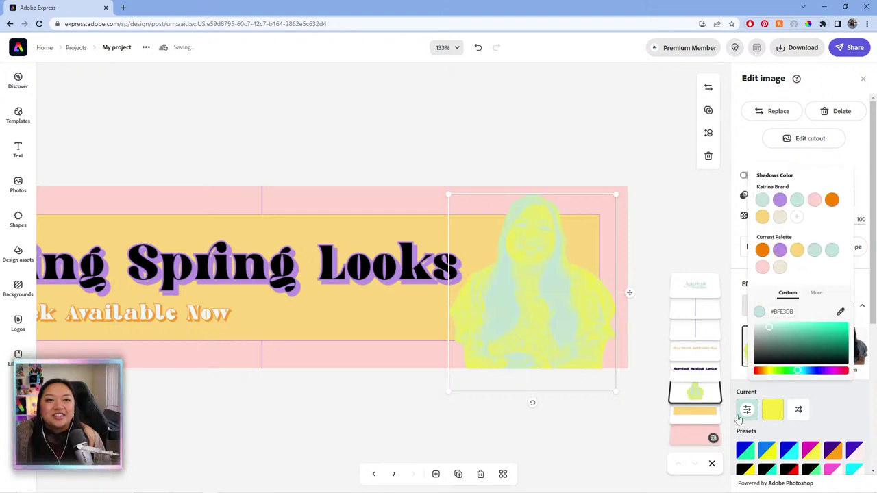
pyautogui.click(824, 370)
pyautogui.click(792, 351)
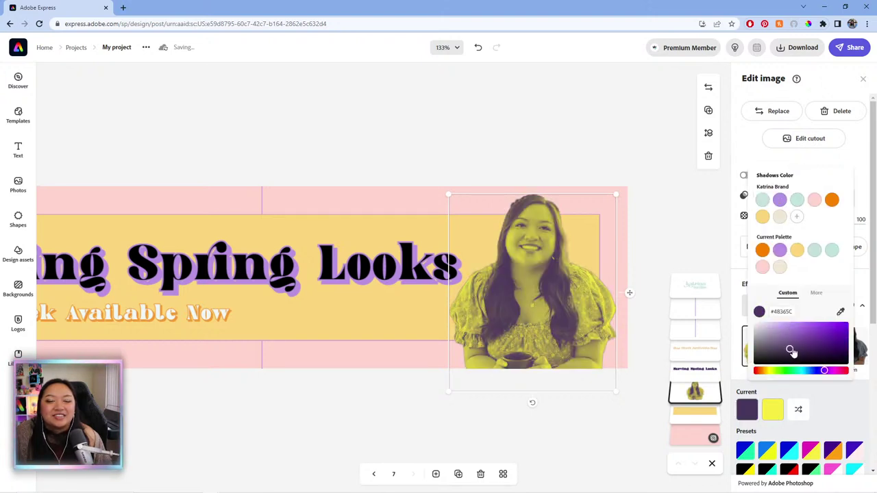
# Set the duotone's highlights color to the brand mint #BFE3DB, deselect the cutout, and return to the page grid
pyautogui.click(773, 409)
pyautogui.click(797, 200)
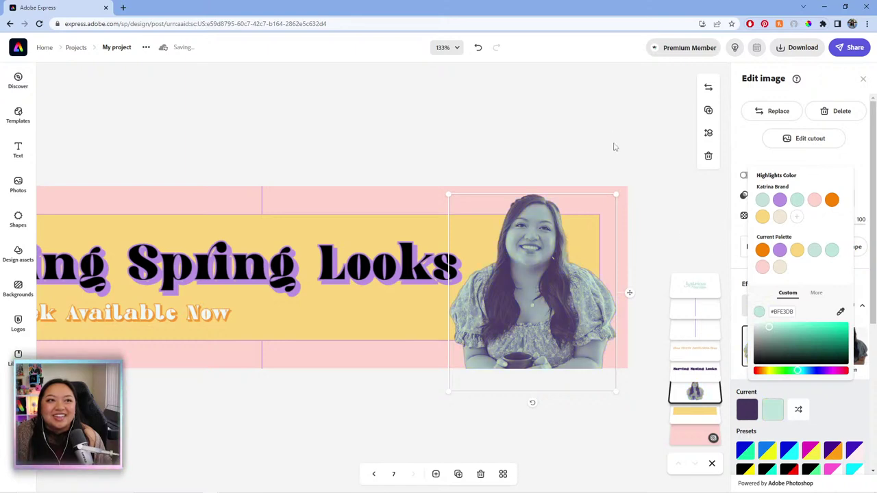
pyautogui.click(616, 147)
pyautogui.click(523, 422)
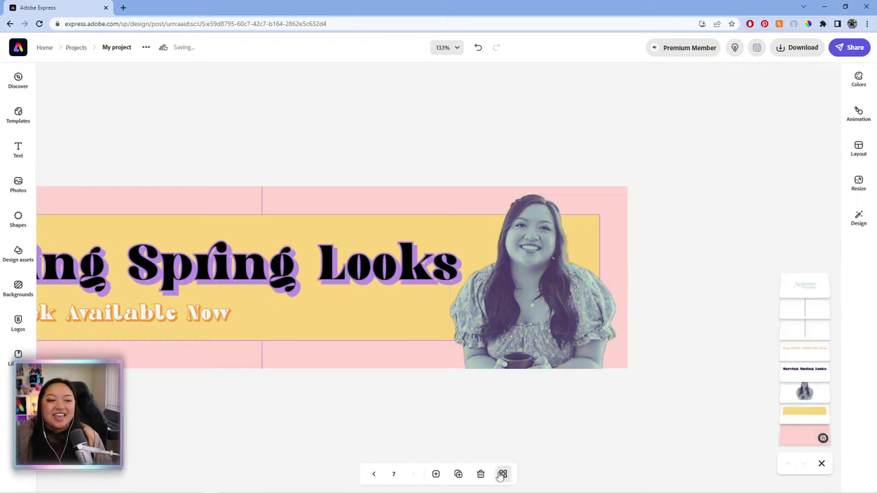
pyautogui.click(502, 474)
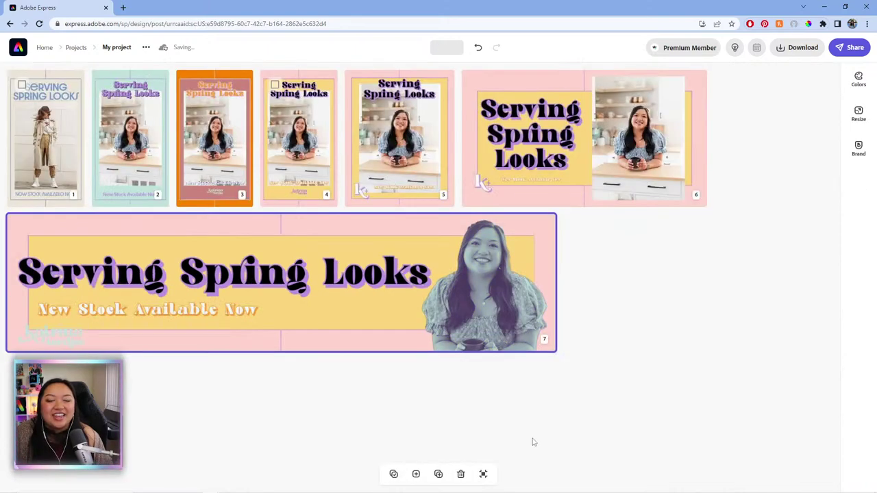
# Look over the brand options and color palettes available for the project alongside the finished pages
pyautogui.click(849, 163)
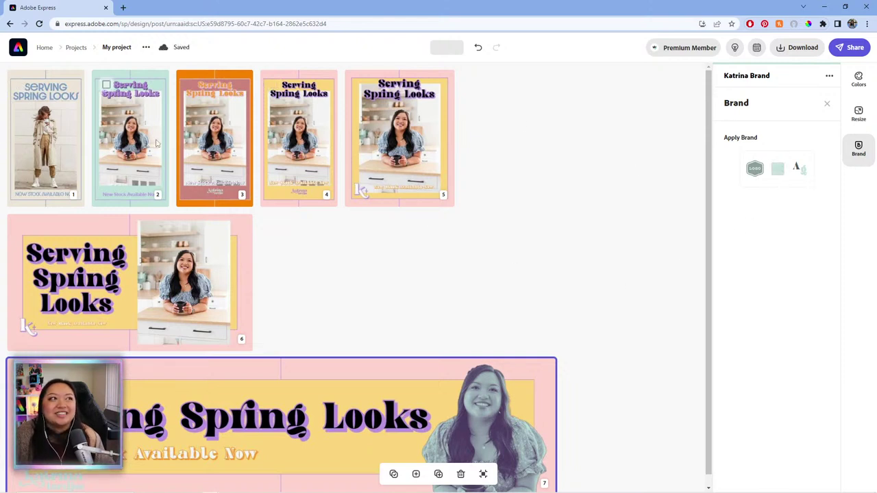
pyautogui.click(867, 89)
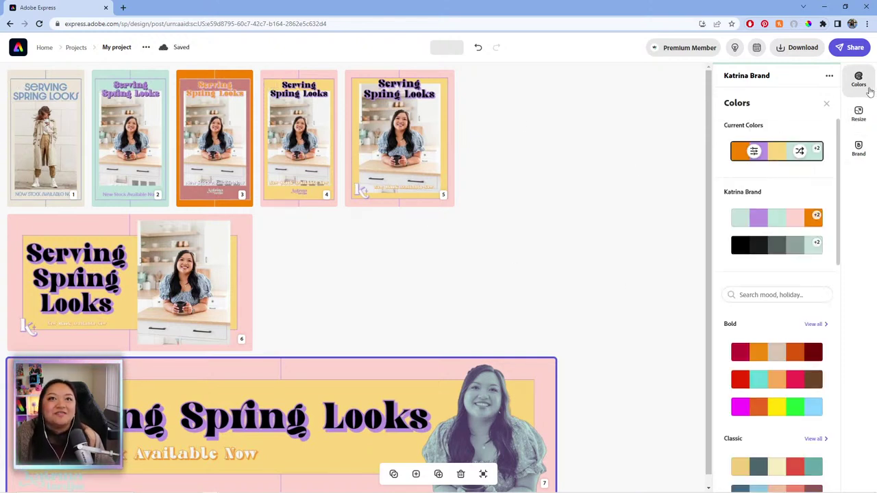
pyautogui.scroll(-1, 698, 311)
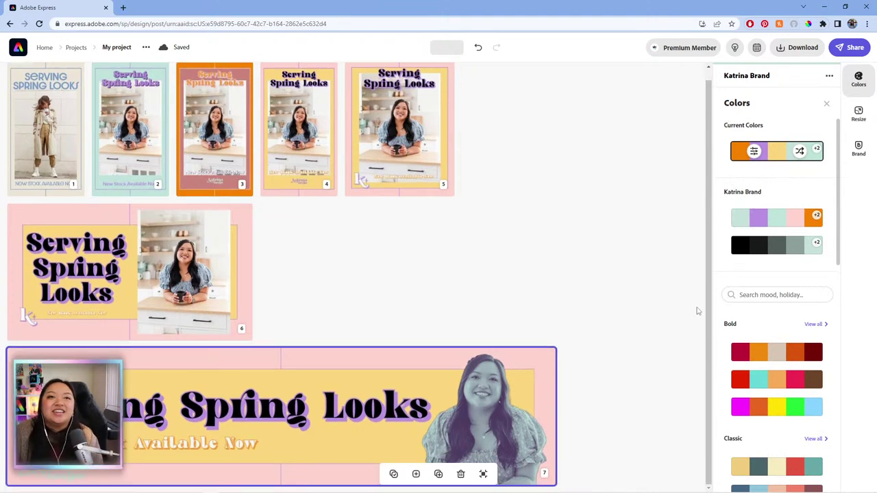
pyautogui.scroll(-2, 747, 291)
pyautogui.scroll(2, 747, 291)
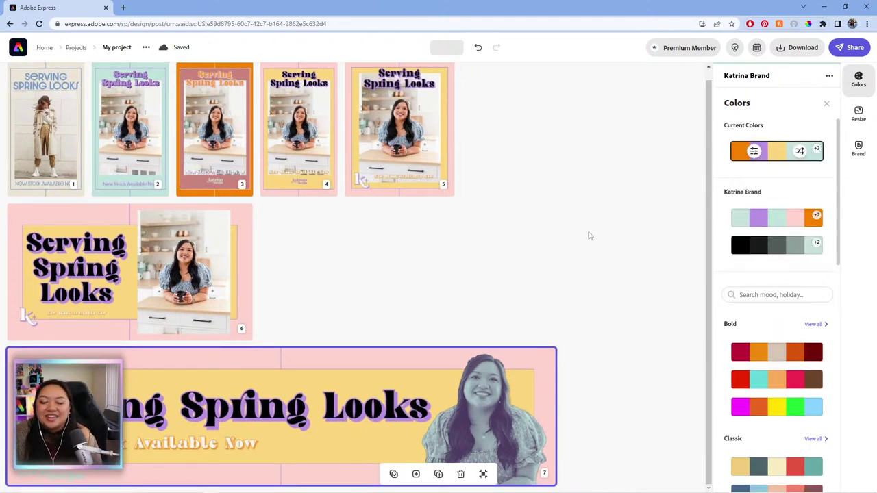